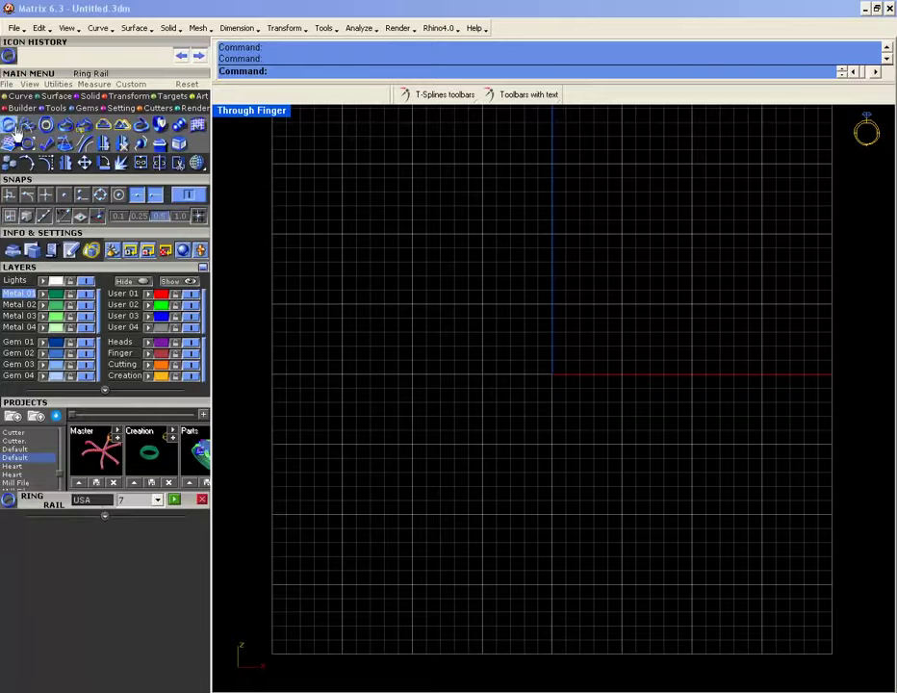
- Create a USA size 7 ring rail and load a round diamond 3.2 mm in diameter
click(174, 499)
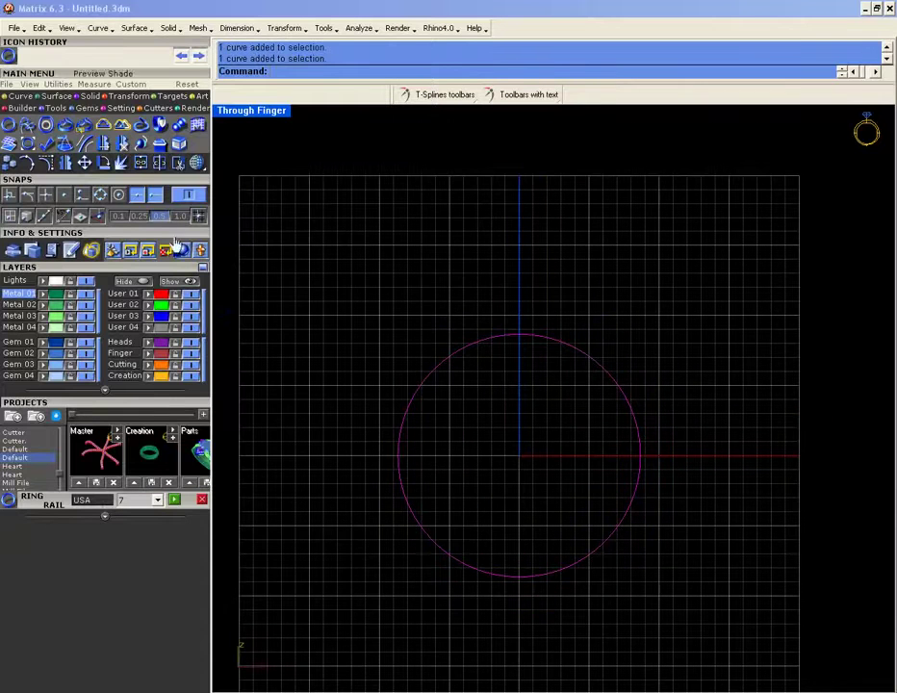
click(86, 108)
click(27, 126)
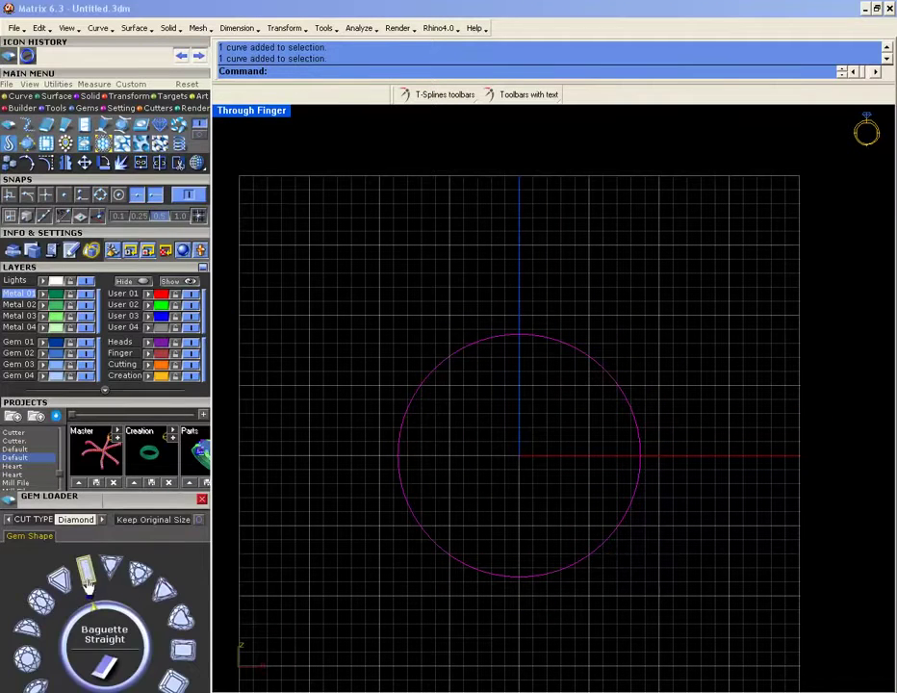
click(77, 267)
click(77, 280)
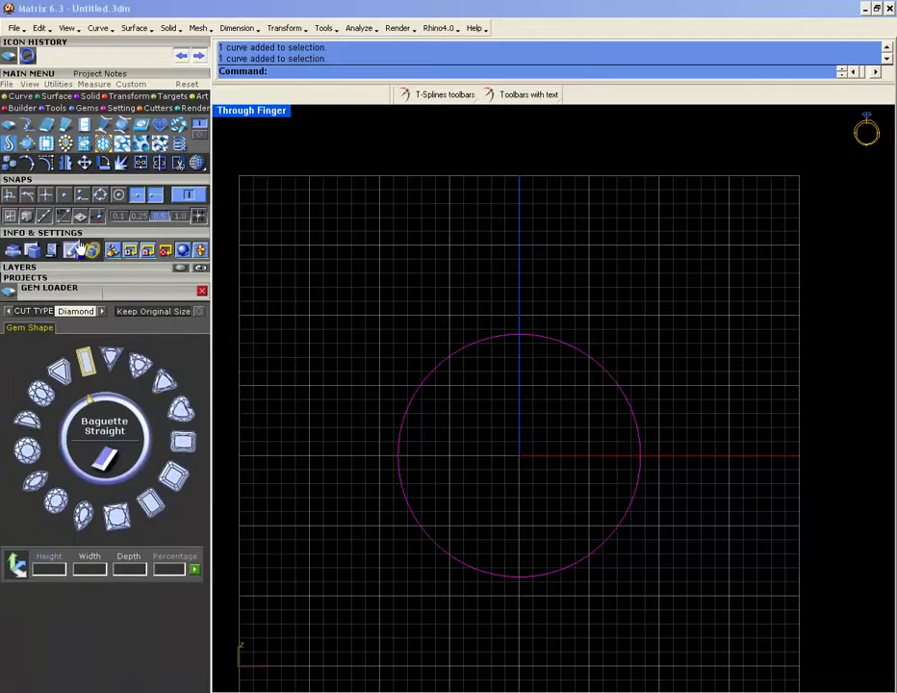
click(58, 232)
click(82, 181)
click(28, 383)
click(33, 386)
click(61, 435)
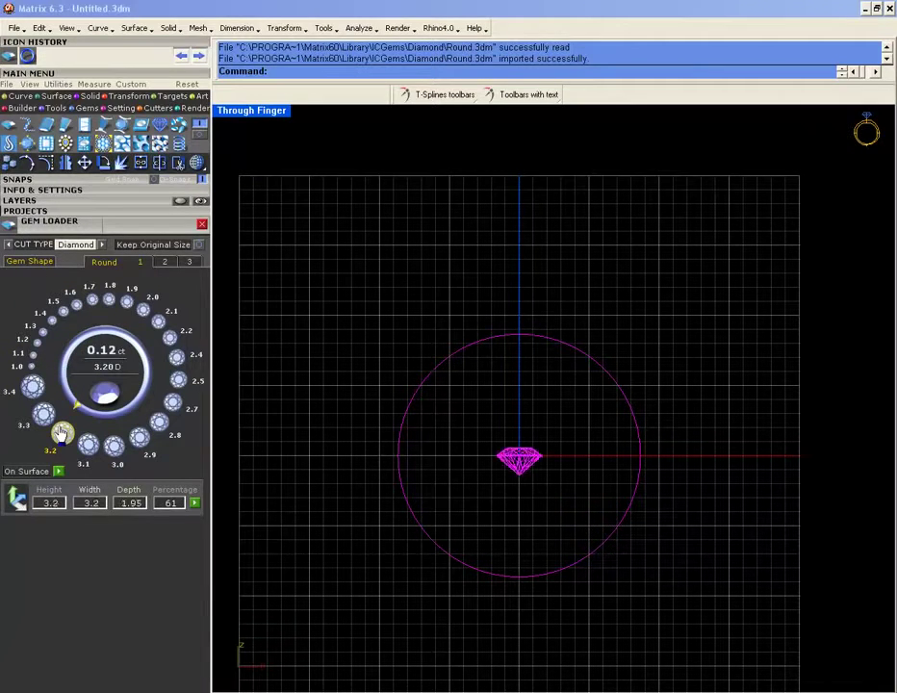
- Move the diamond so its bottom tip sits on the topmost point of the ring rail
click(531, 519)
click(522, 469)
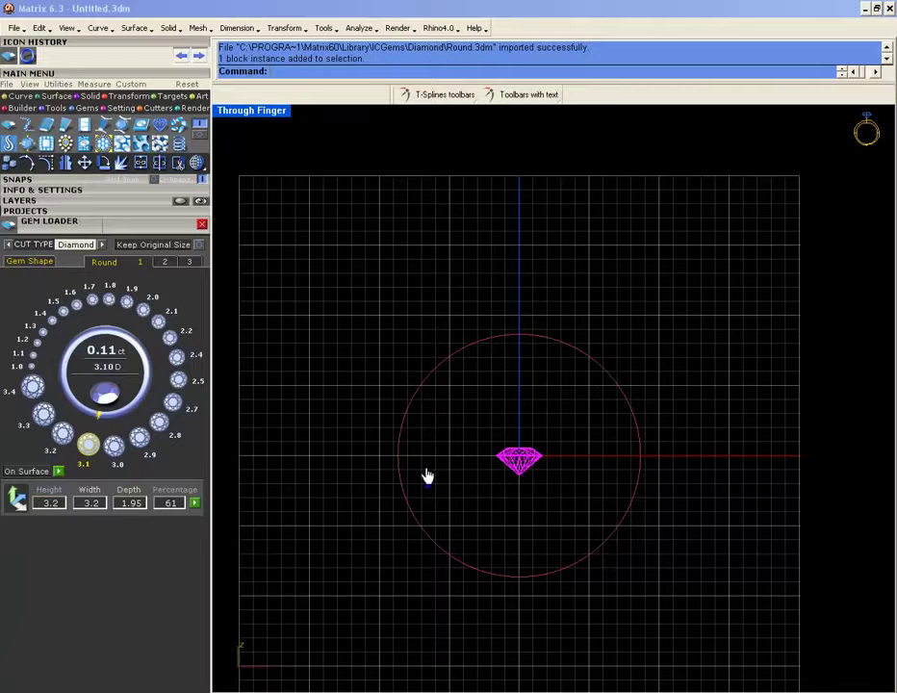
text(m)
key(Return)
scroll(526, 476, up, 3)
click(528, 462)
key(Up)
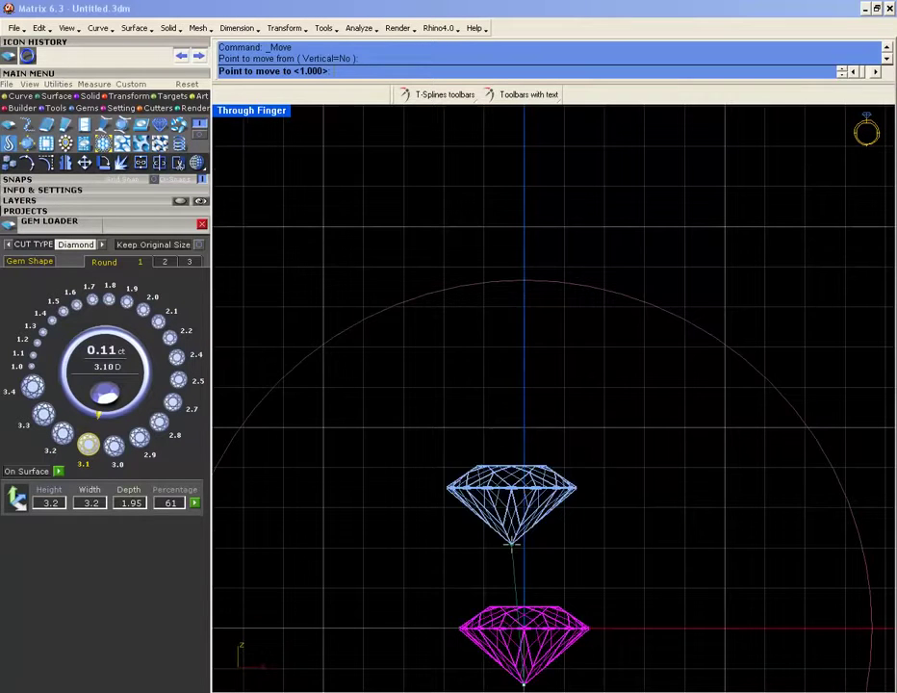
click(525, 281)
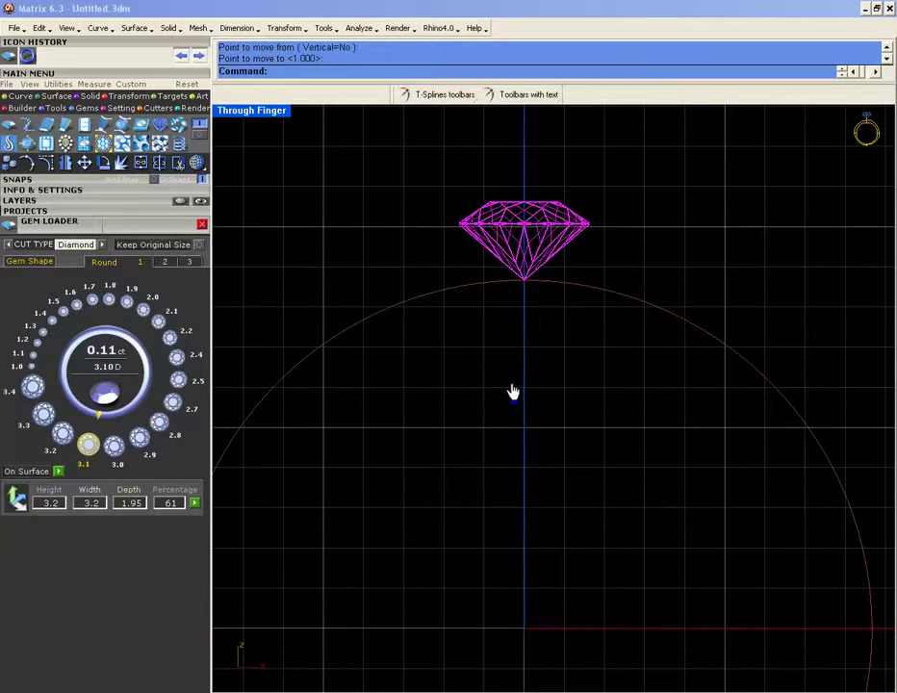
- Move the diamond 1 mm straight up from the top of the ring rail
key(Return)
click(519, 440)
text(1)
key(Return)
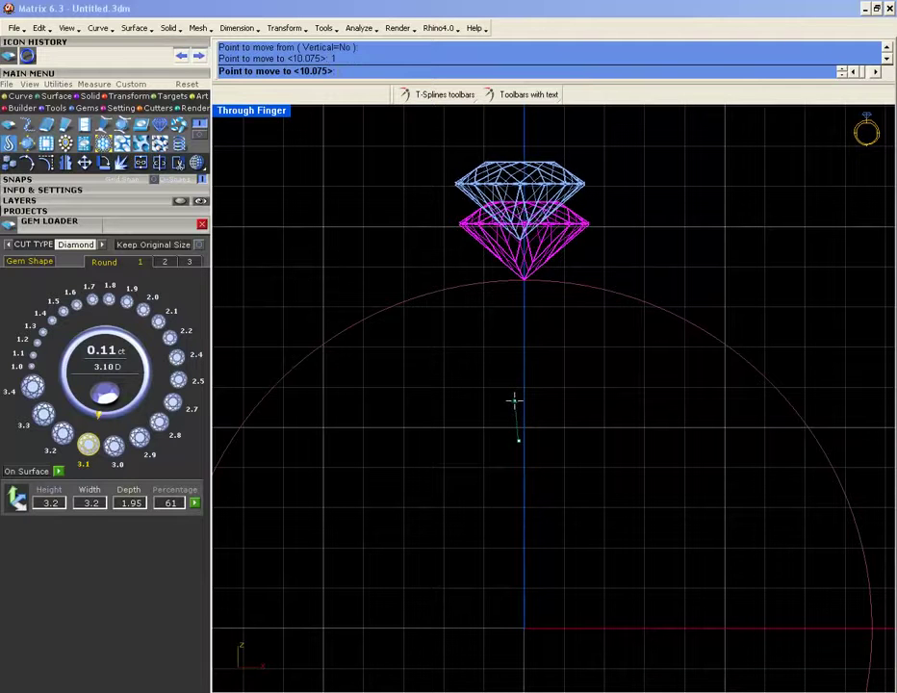
click(517, 411)
scroll(506, 428, down, 1)
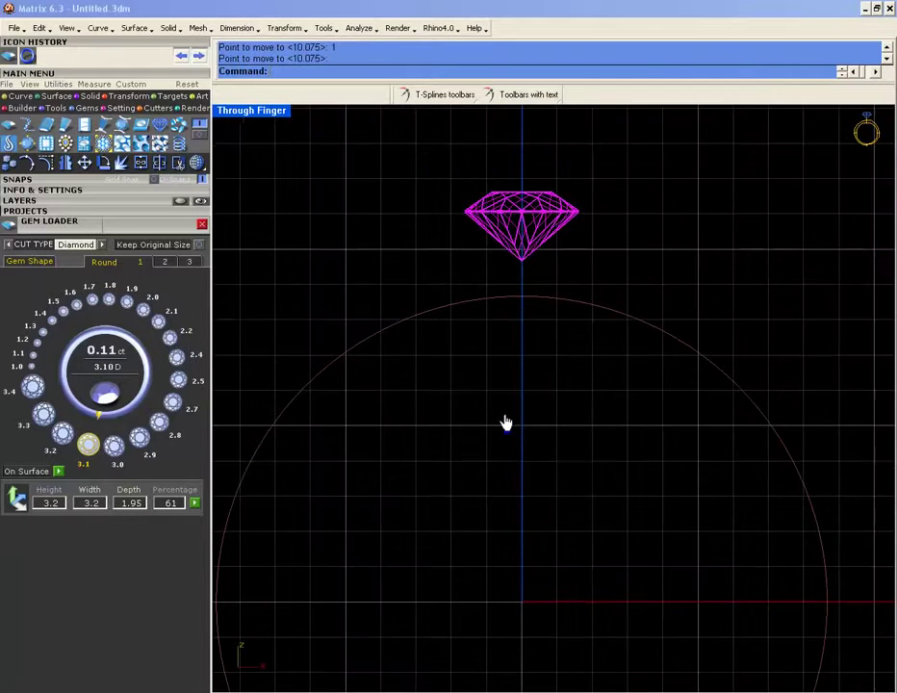
- Raise the diamond vertically by another 1 mm
right_drag(506, 428, 506, 445)
text(M)
key(Return)
click(491, 440)
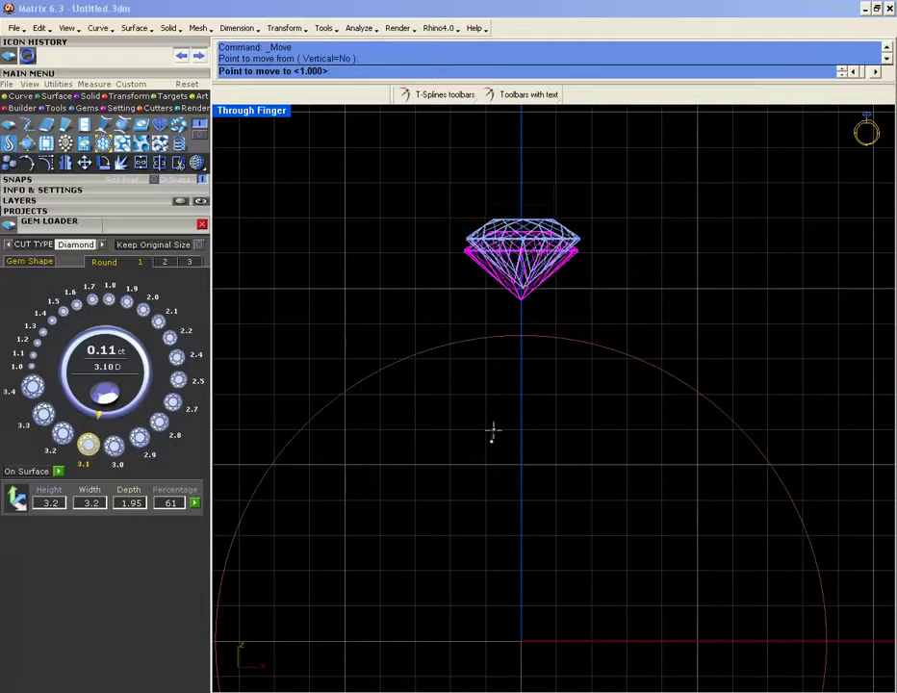
text(1)
key(Return)
click(490, 417)
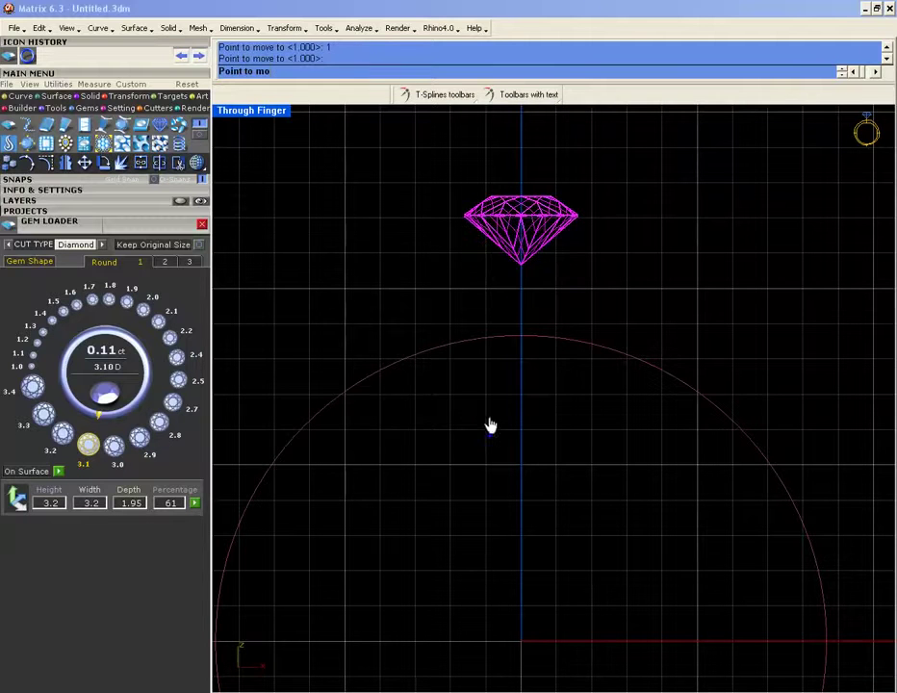
- Lower the diamond vertically by 0.5 mm towards the ring rail
right_drag(488, 407, 492, 482)
scroll(493, 427, up, 1)
right_drag(493, 423, 489, 450)
click(501, 339)
right_click(443, 520)
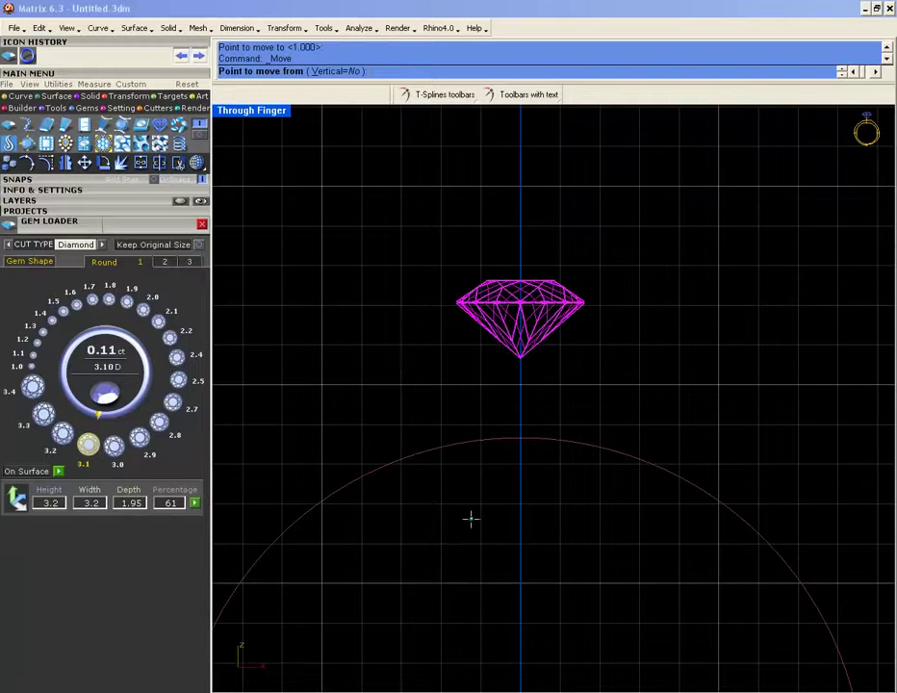
click(471, 520)
text(.5)
key(Return)
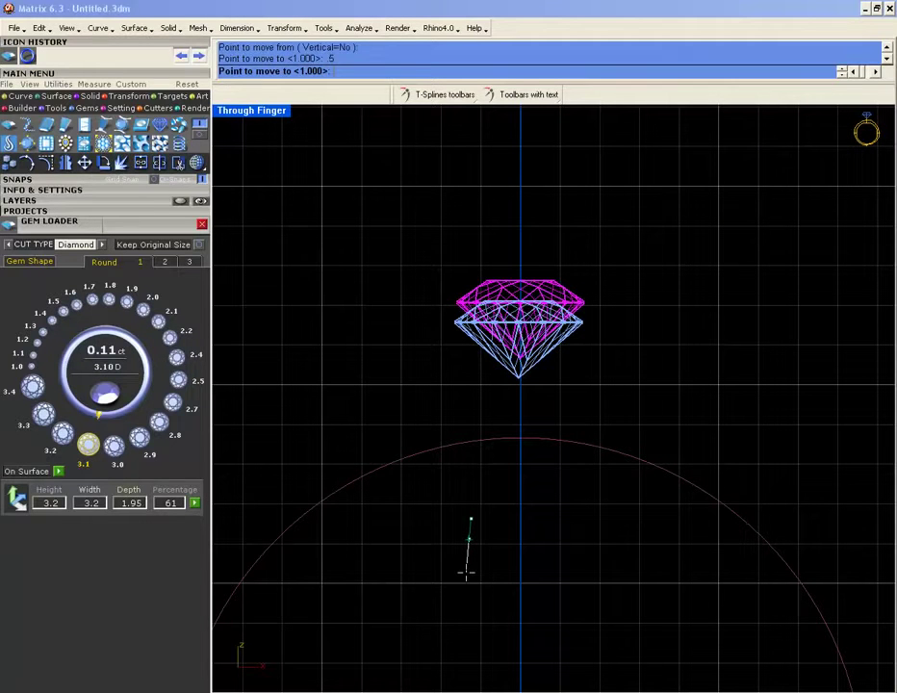
click(467, 577)
click(477, 546)
middle_click(479, 519)
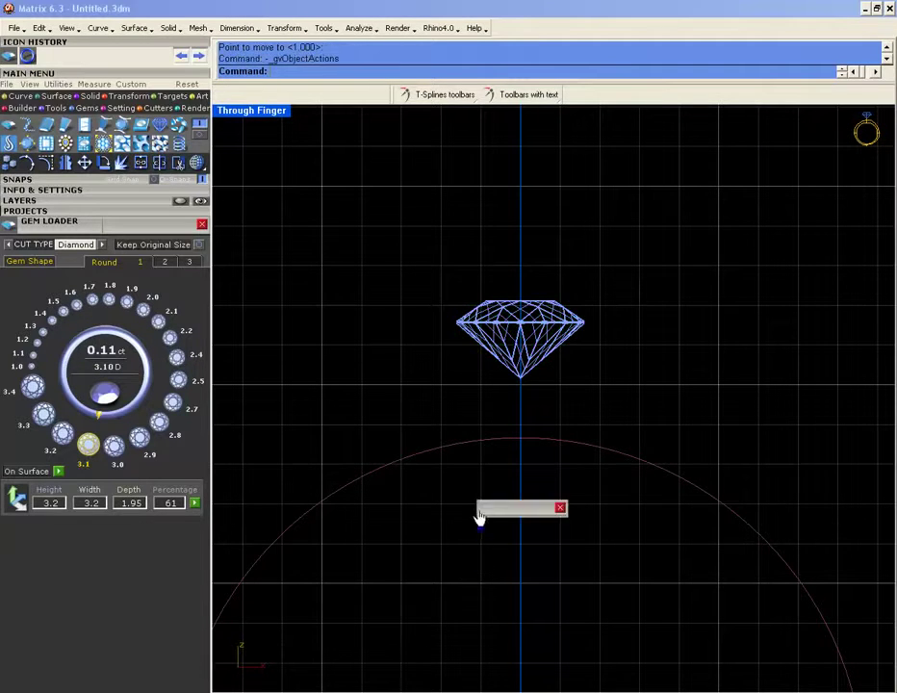
- Try a polar array of the diamond around the world origin with 32 items over 360 degrees
drag(484, 497, 445, 447)
scroll(420, 426, down, 3)
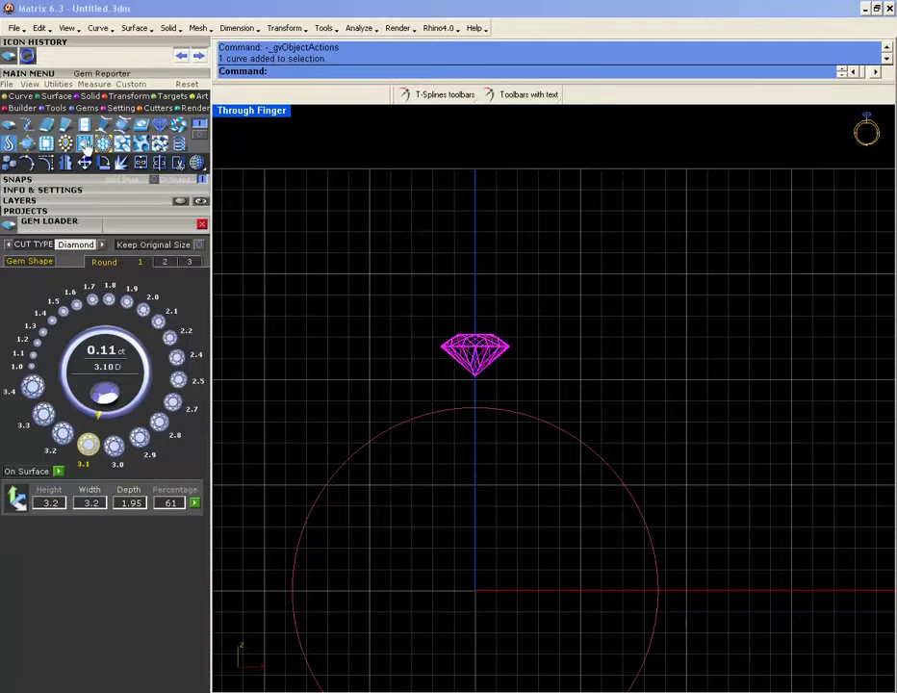
click(128, 97)
click(143, 147)
key(F5)
right_drag(366, 291, 363, 313)
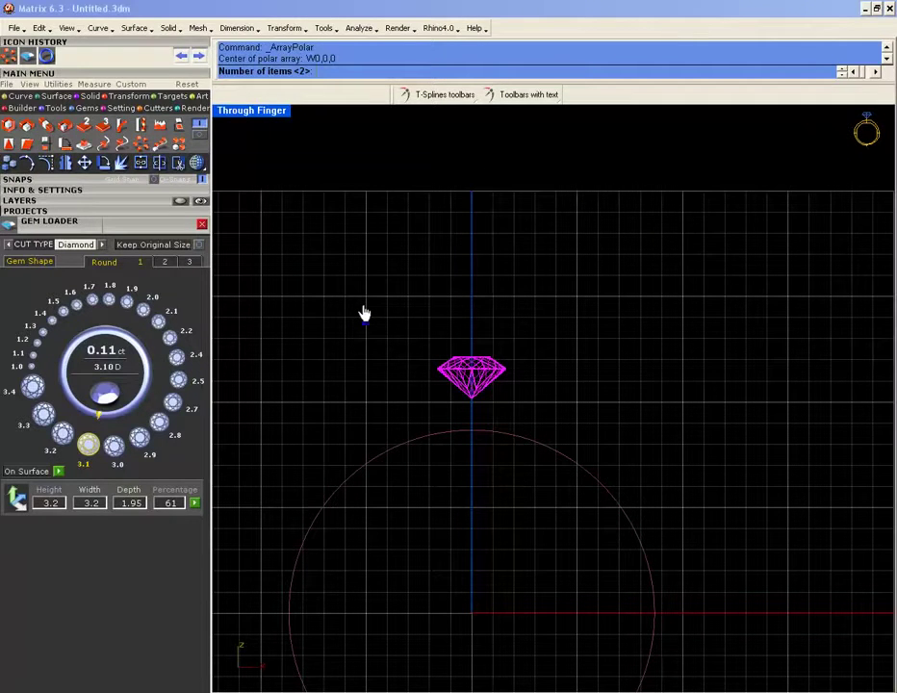
key(Return)
key(Return)
scroll(487, 391, up, 5)
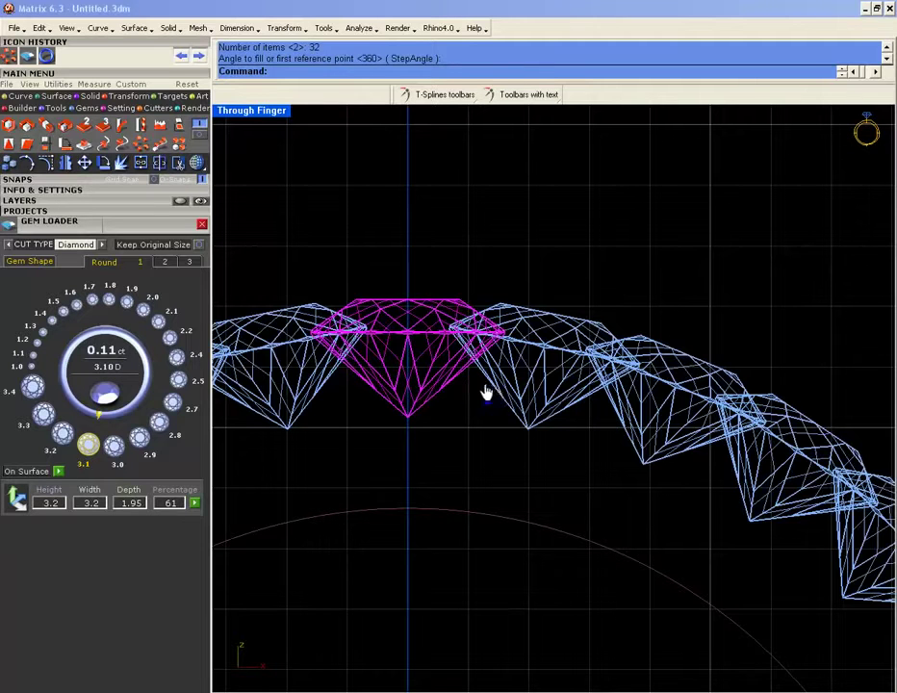
key(ctrl+z)
- Try a polar array of the diamond around the world origin with 28 items over 360 degrees
key(Return)
key(F5)
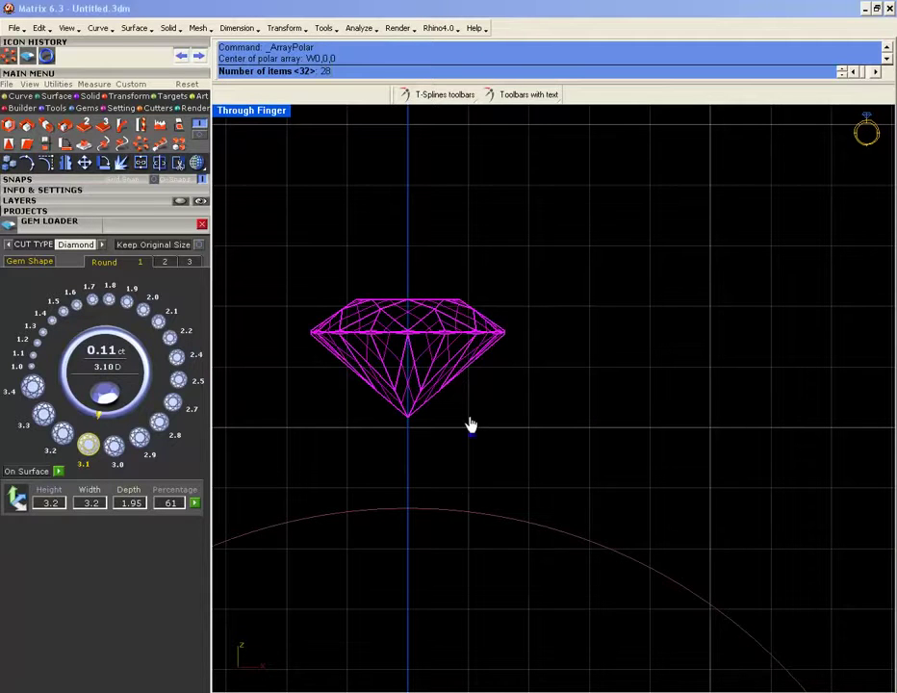
text(28)
key(Return)
key(Return)
key(ctrl+z)
- Try a polar array of the diamond around the world origin with 22 items over 360 degrees
key(Return)
key(F5)
text(22)
key(Return)
key(Return)
scroll(501, 315, up, 4)
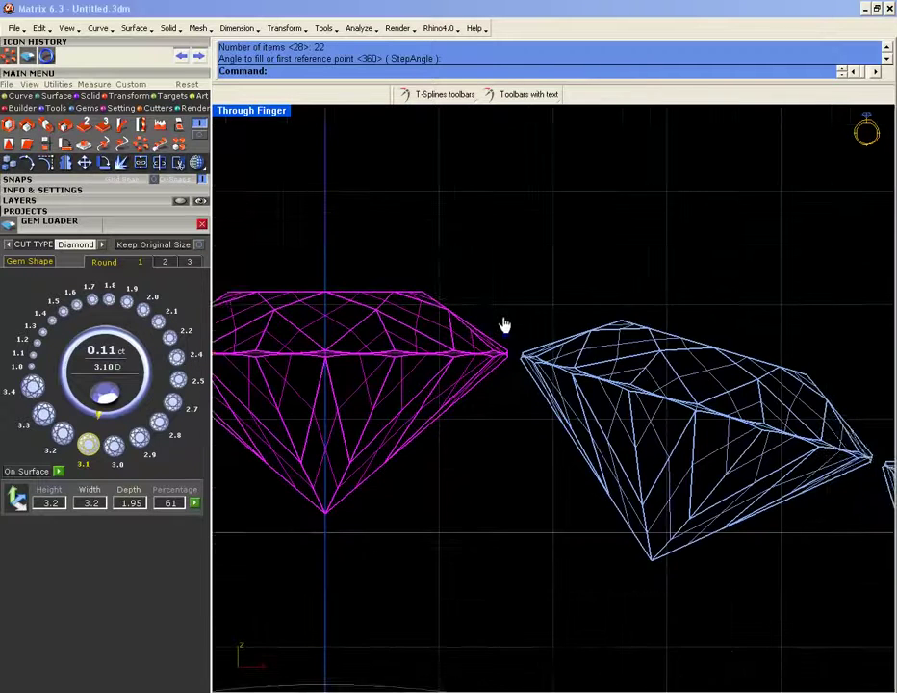
- Measure the gap between the top diamond and its left neighbour with an aligned dimension
click(93, 84)
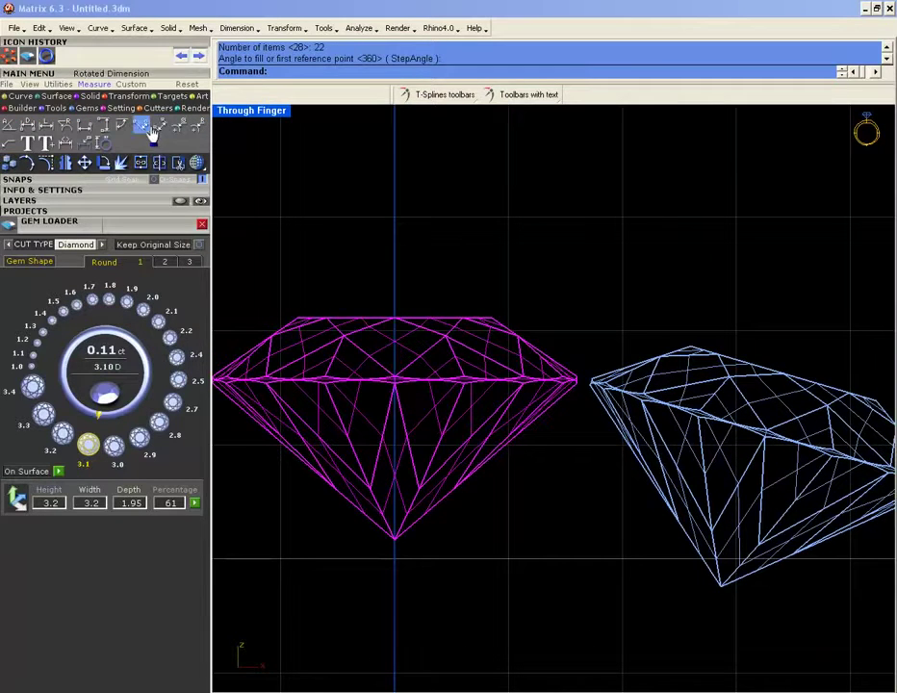
click(162, 126)
right_drag(236, 342, 395, 342)
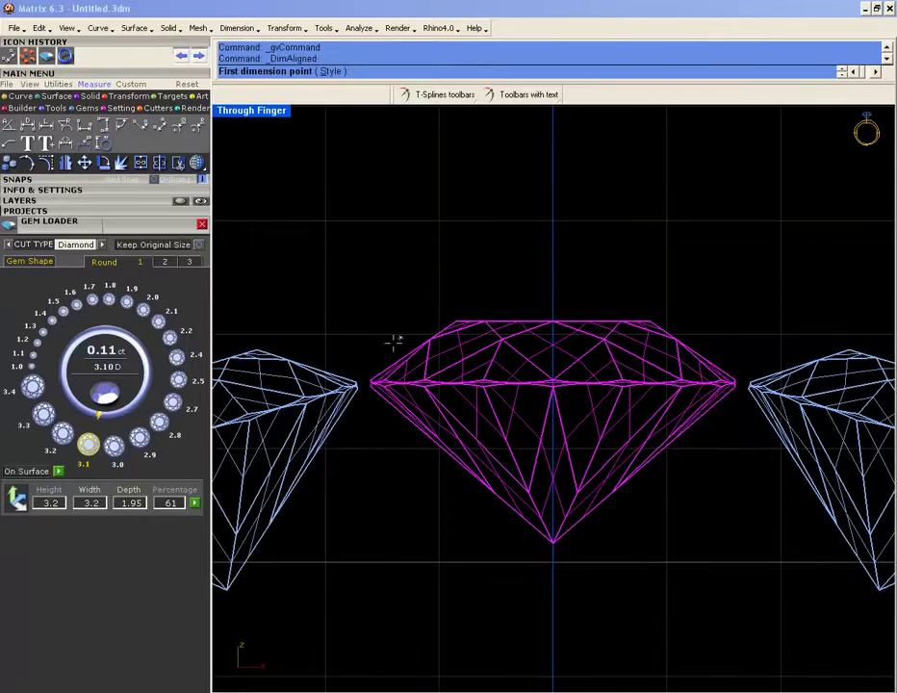
scroll(360, 389, up, 5)
click(353, 374)
click(397, 377)
scroll(395, 372, down, 5)
scroll(385, 288, down, 5)
key(Escape)
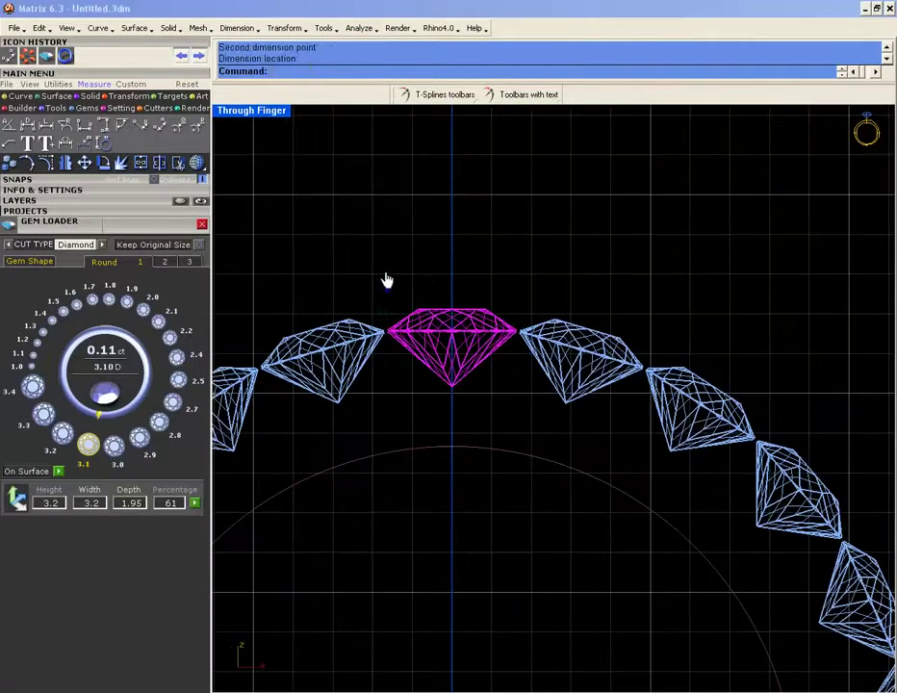
- Undo the 22-item array and polar-array the diamond around the world origin with 21 items over 360 degrees
key(ctrl+z)
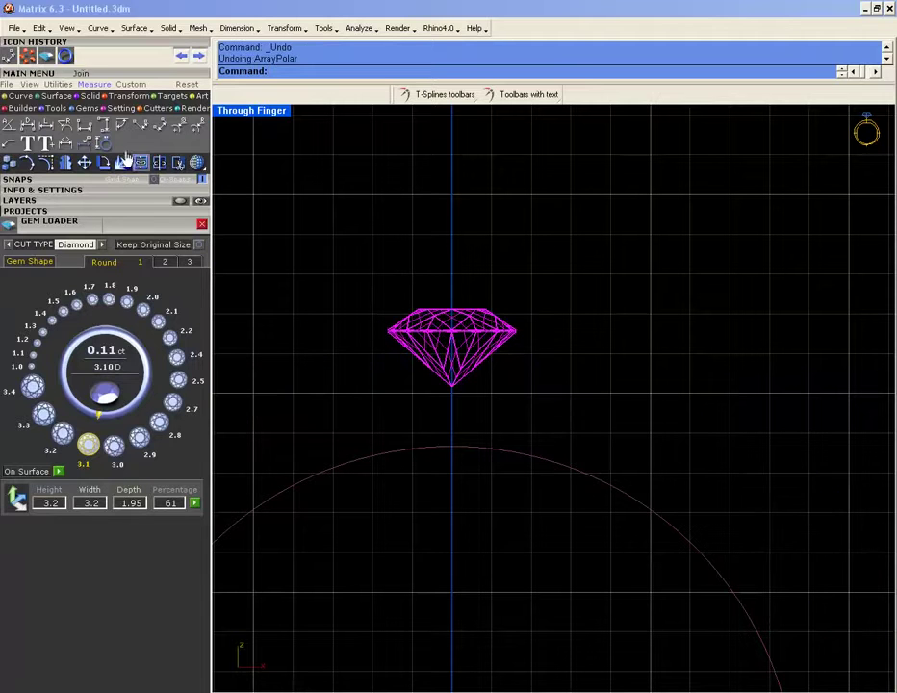
click(128, 97)
click(104, 125)
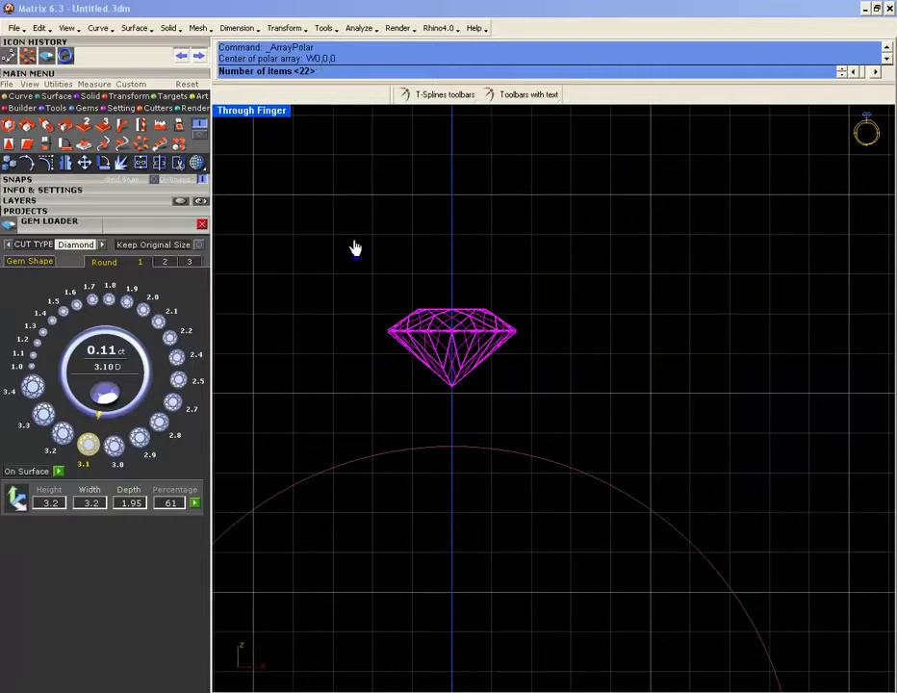
key(Return)
key(Return)
scroll(395, 317, up, 5)
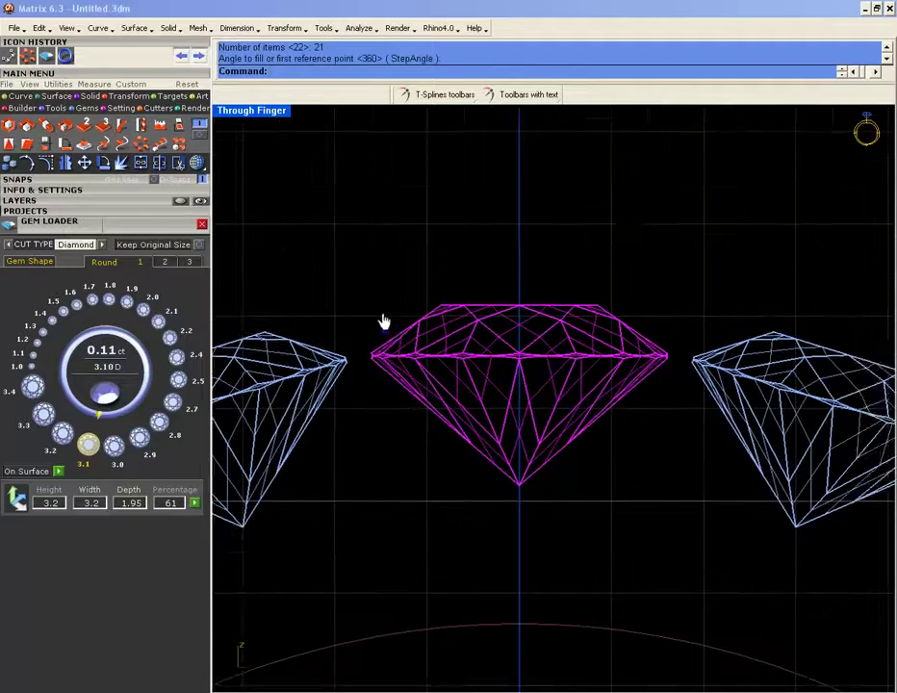
- Bring up the measuring tools for checking the spacing between neighbouring diamonds
click(30, 85)
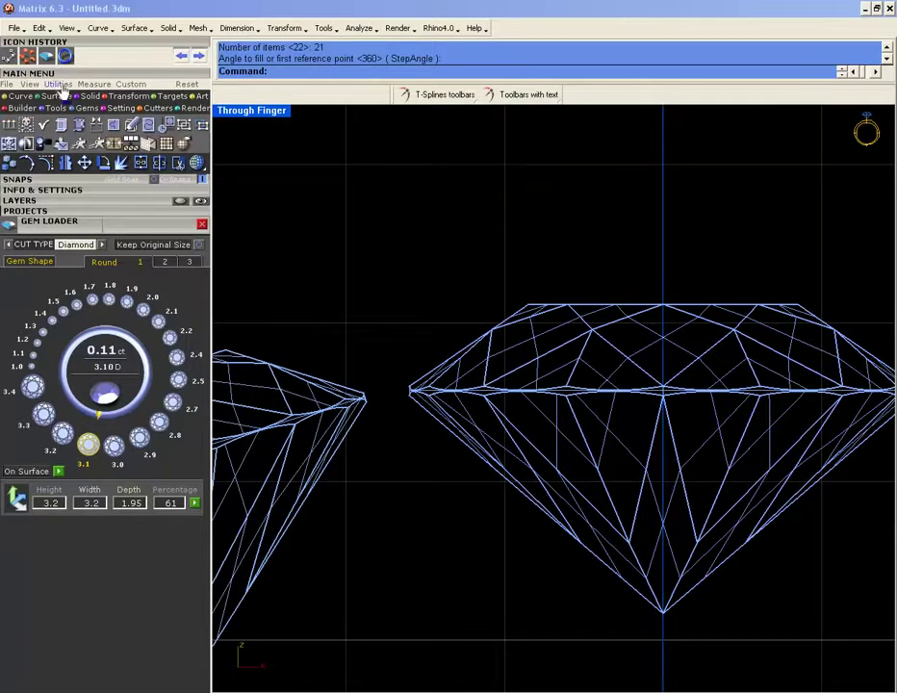
click(56, 85)
click(95, 84)
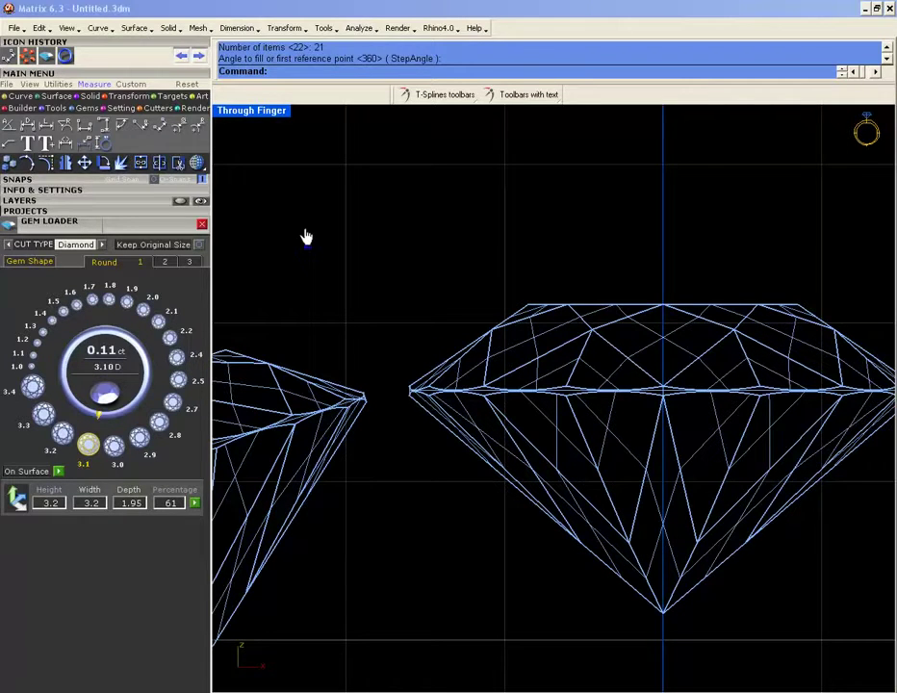
- Try to move the top diamond straight down towards the ring rail, with the arrayed copies following
scroll(369, 194, down, 2)
click(506, 347)
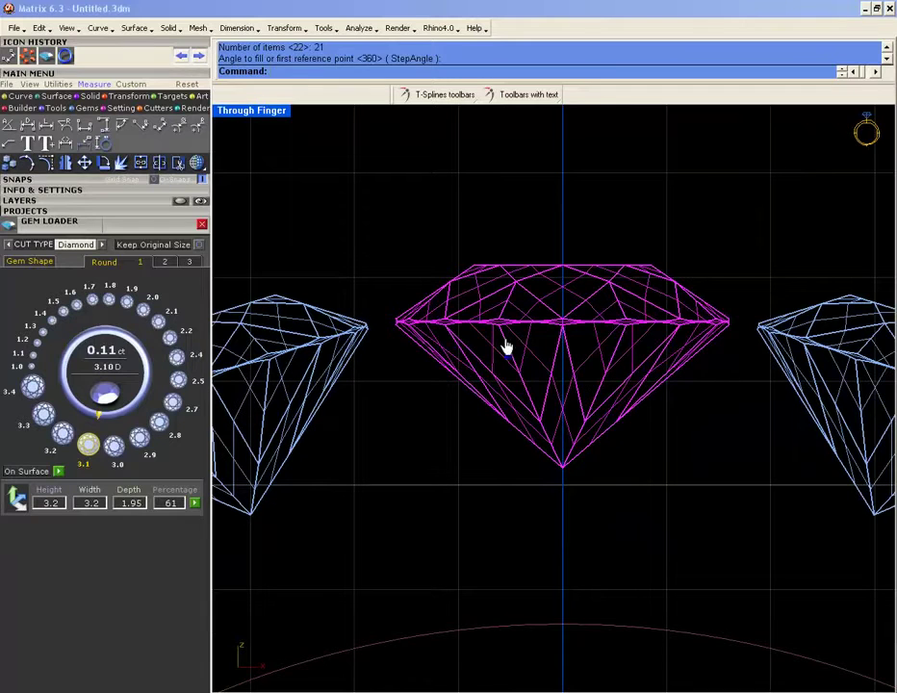
key(Return)
click(465, 436)
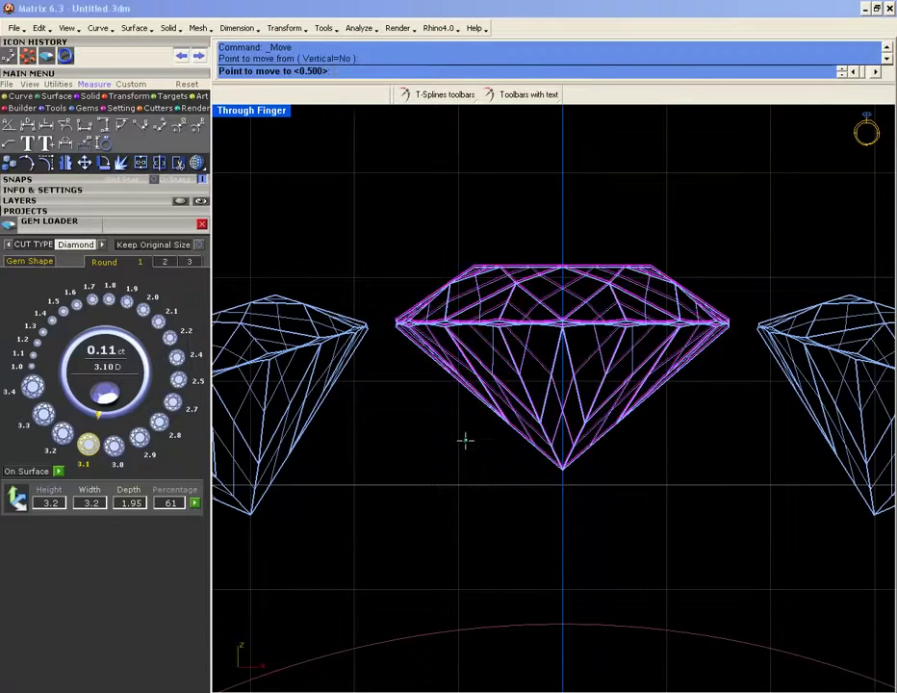
click(466, 479)
scroll(467, 423, down, 3)
scroll(454, 380, up, 5)
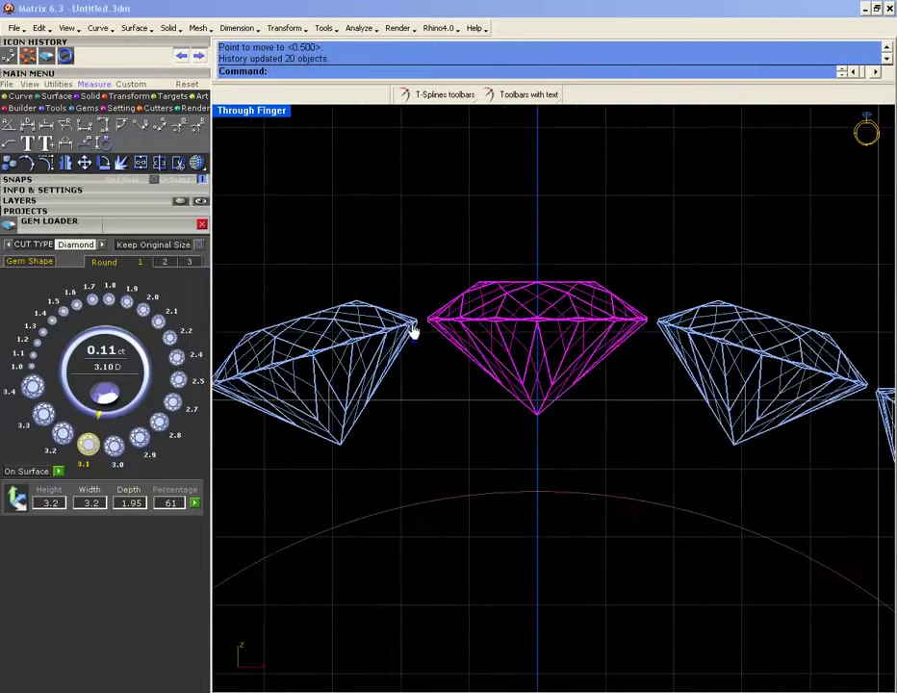
scroll(434, 330, down, 4)
key(ctrl+z)
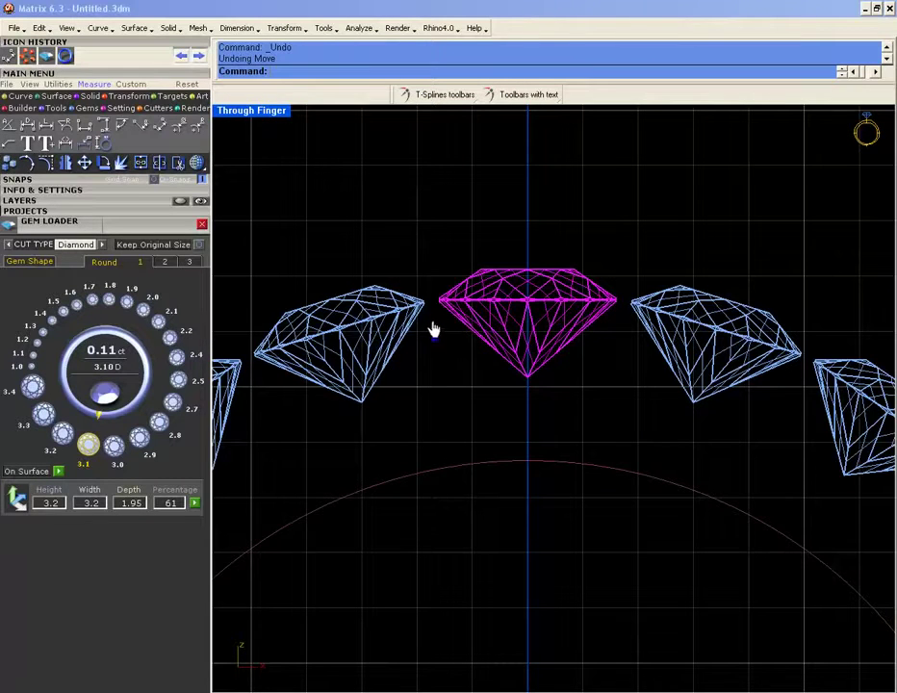
- Measure the girdle gap between the top diamond and the one on its left in the 21-item array
right_drag(450, 342, 447, 371)
click(446, 371)
click(160, 126)
scroll(478, 339, up, 2)
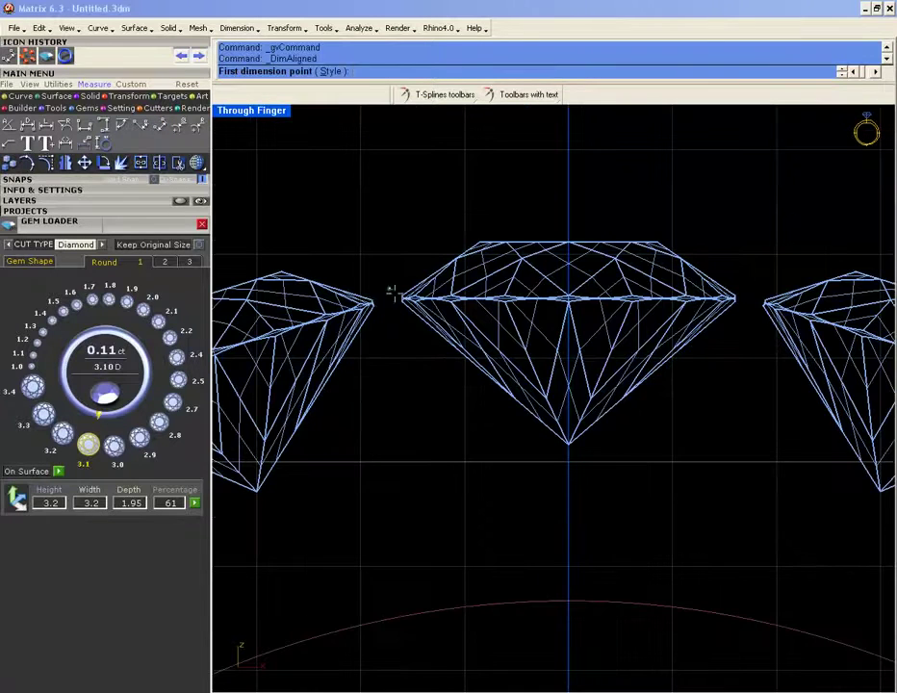
click(374, 302)
click(404, 301)
scroll(409, 297, down, 2)
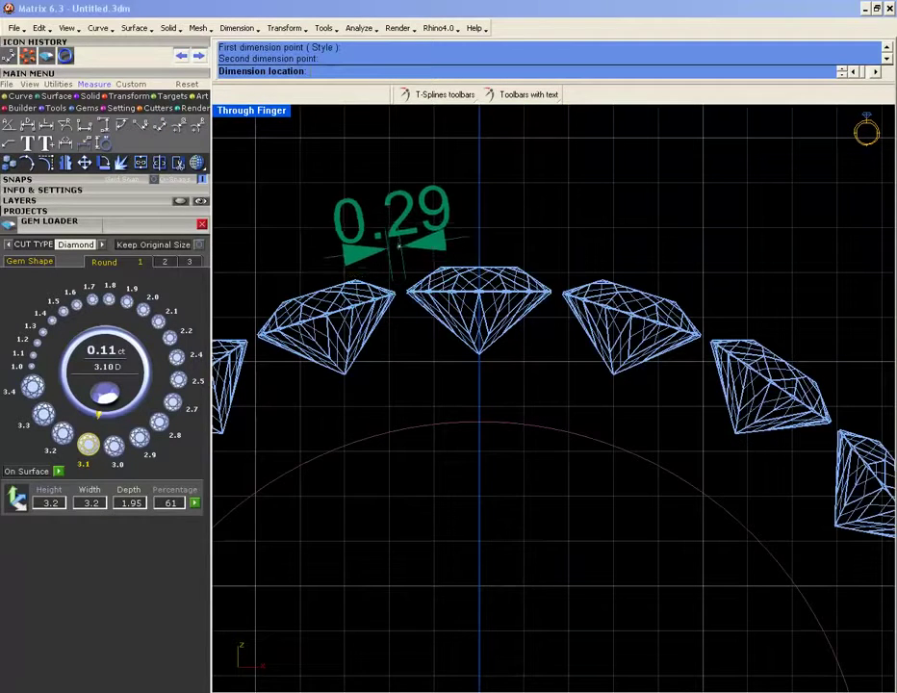
key(Escape)
right_drag(400, 202, 467, 255)
scroll(487, 286, down, 2)
scroll(530, 377, up, 2)
click(519, 355)
scroll(512, 358, up, 1)
click(498, 362)
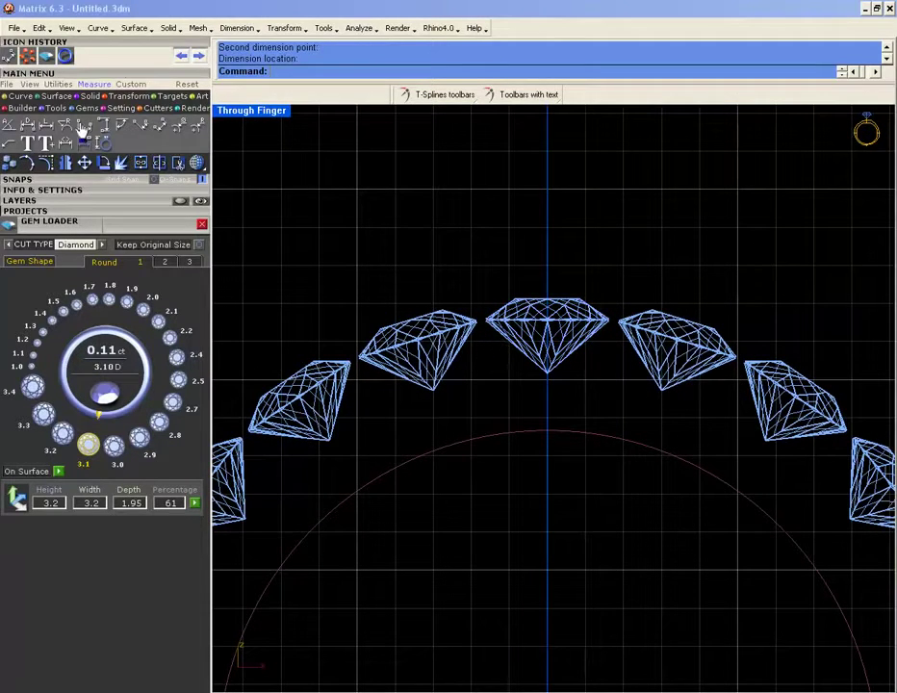
click(23, 97)
click(49, 127)
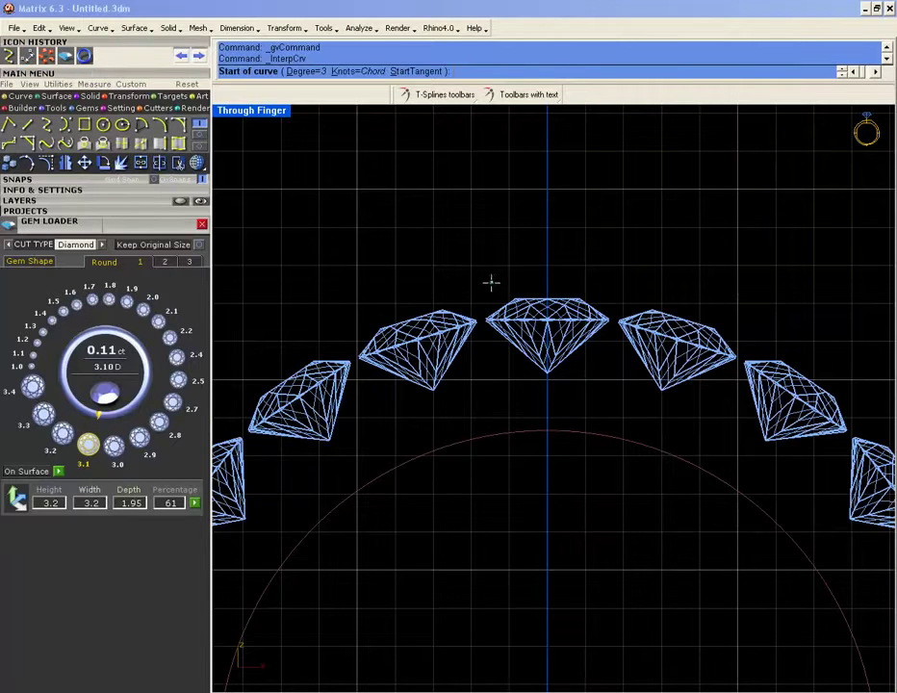
scroll(481, 283, up, 2)
click(472, 286)
key(Escape)
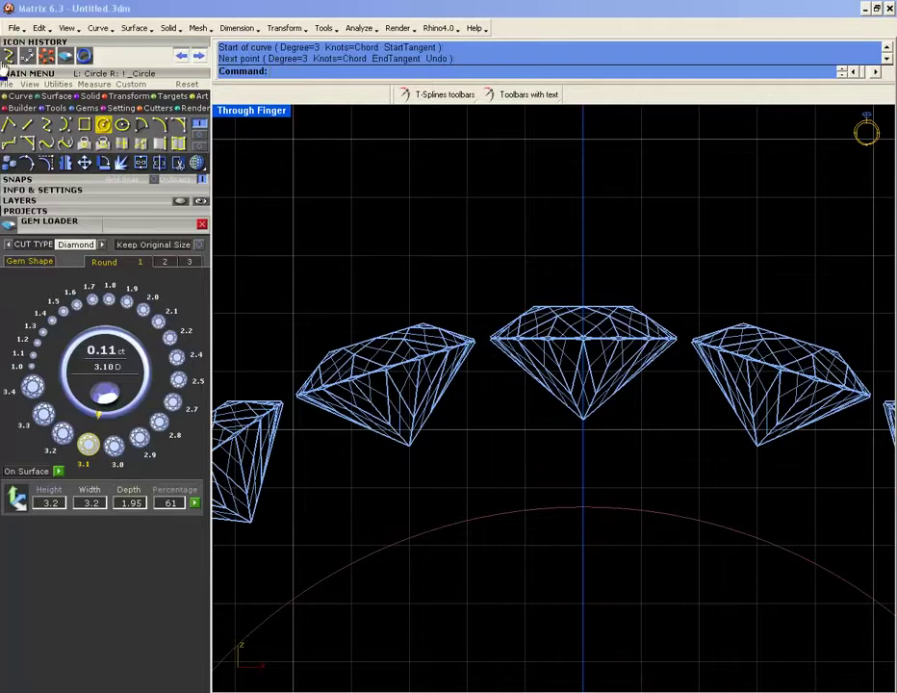
click(9, 125)
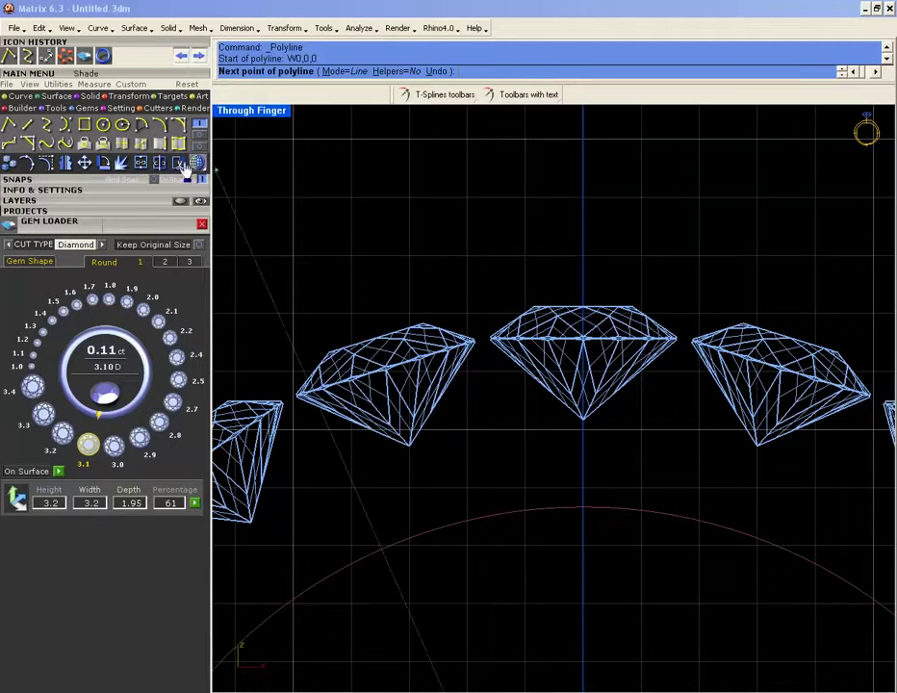
key(Escape)
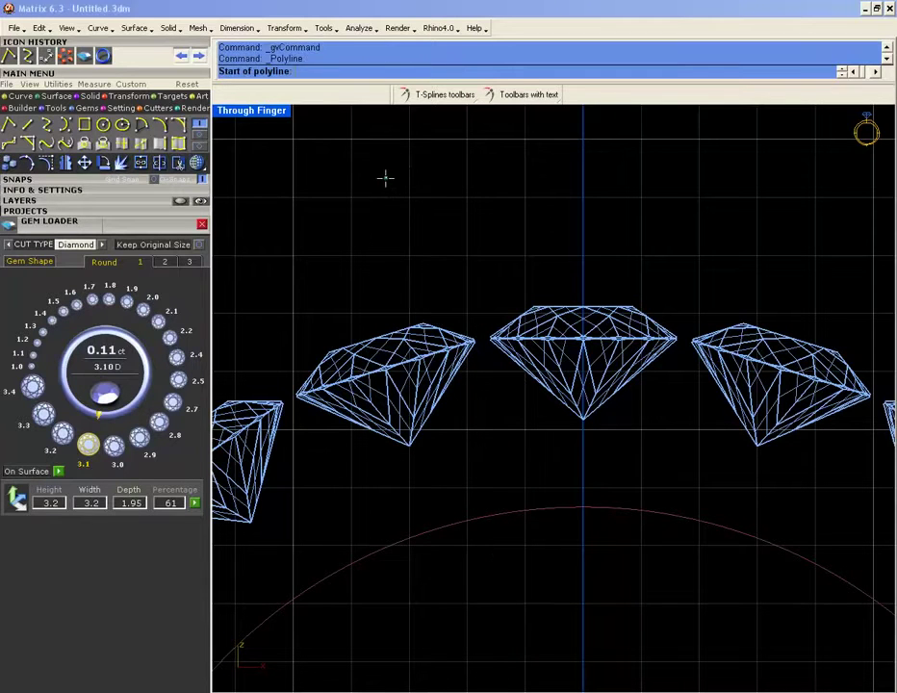
- Start a bisector line at the world origin, bisecting the angle between the facing girdle edges of the top diamond and its left neighbour
click(27, 125)
click(443, 71)
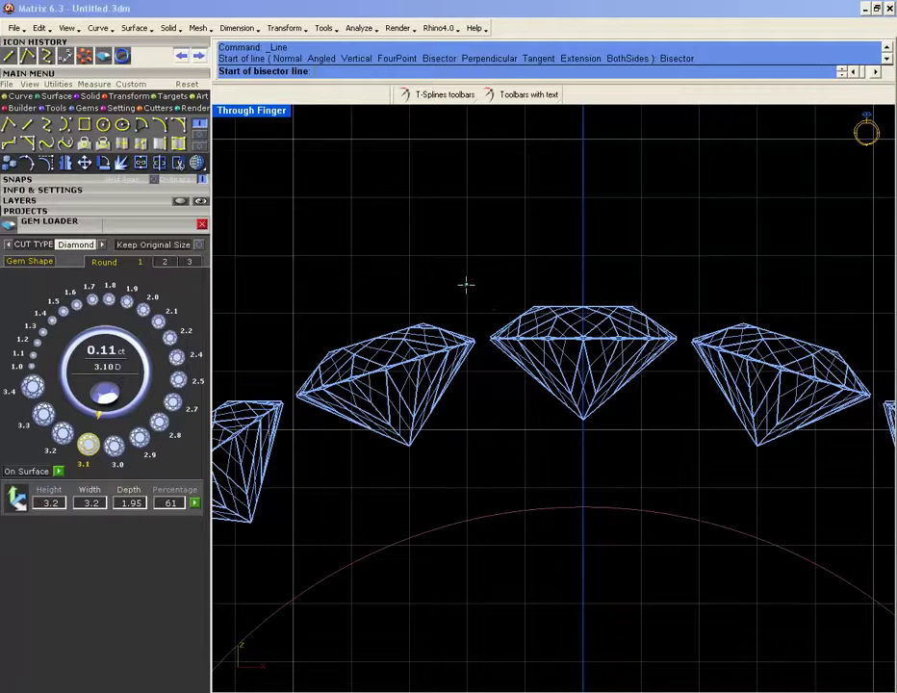
text(w0,0,0)
key(Return)
scroll(503, 406, up, 3)
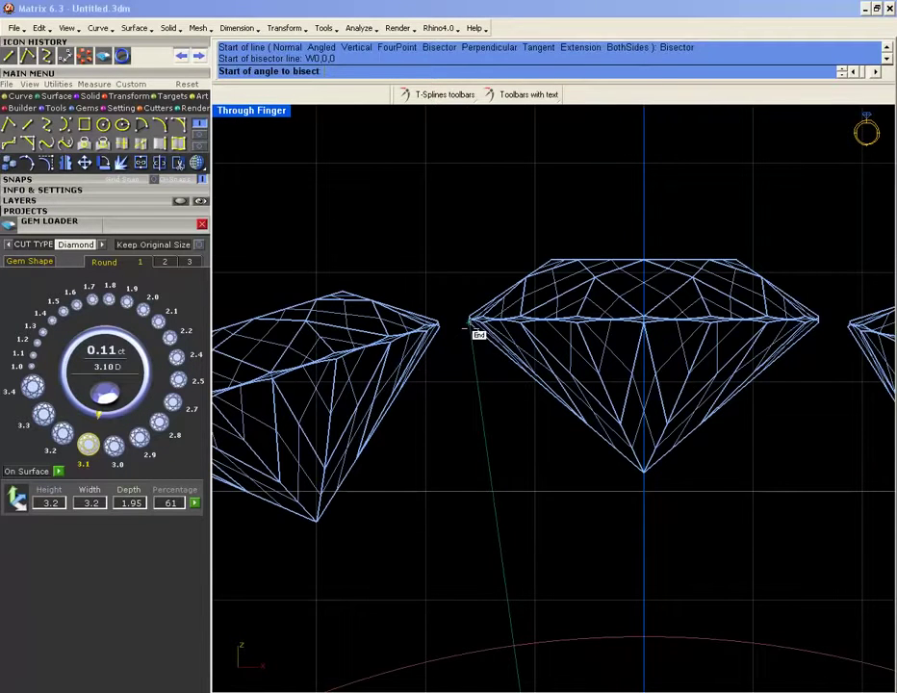
click(442, 328)
click(447, 331)
scroll(436, 241, down, 3)
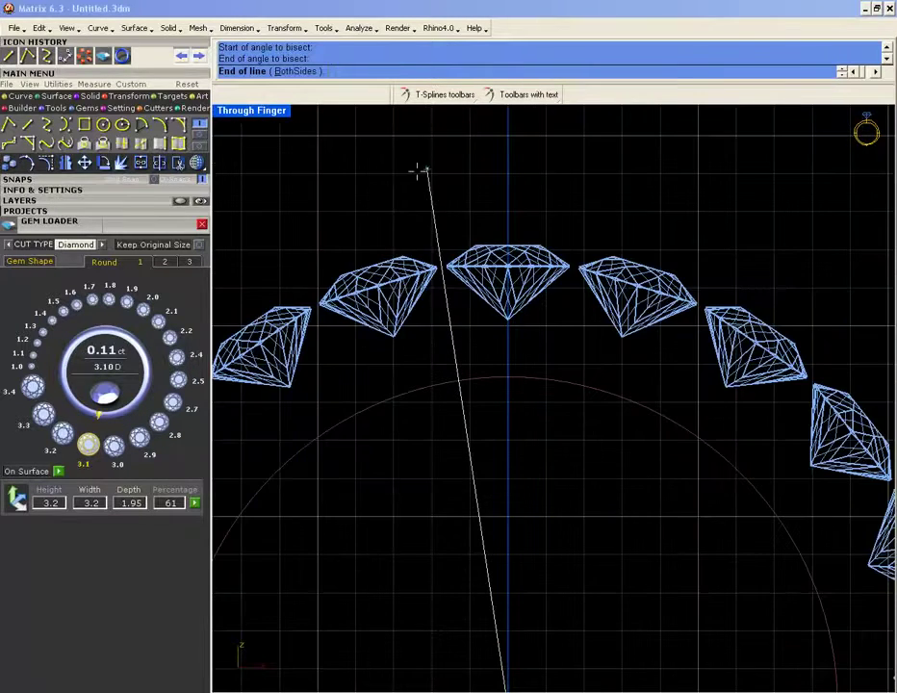
scroll(421, 231, up, 1)
- Show the snap settings and end the bisector line a short distance above the diamond tables
click(77, 191)
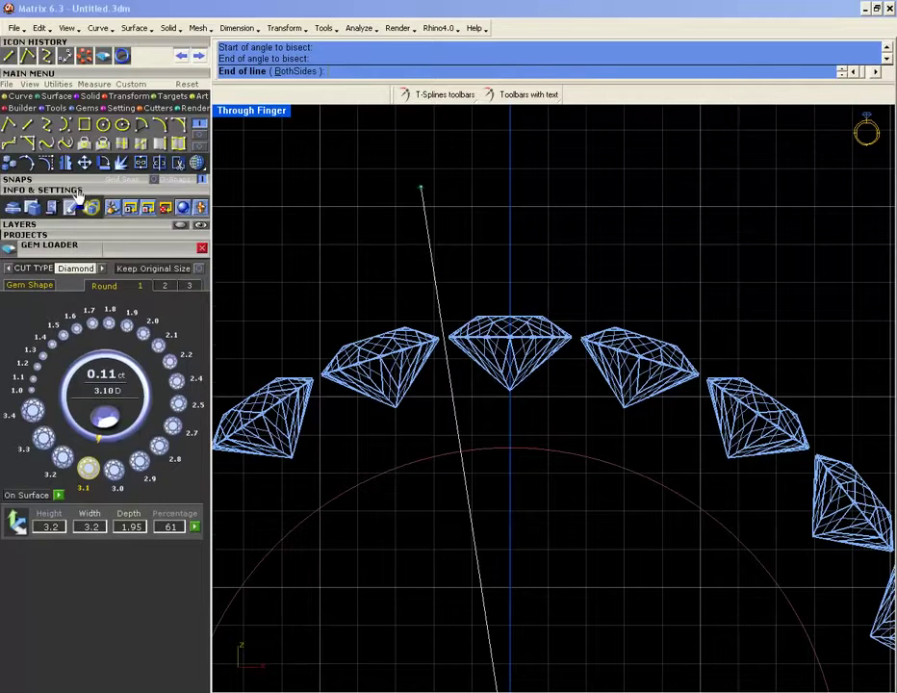
click(78, 192)
click(78, 201)
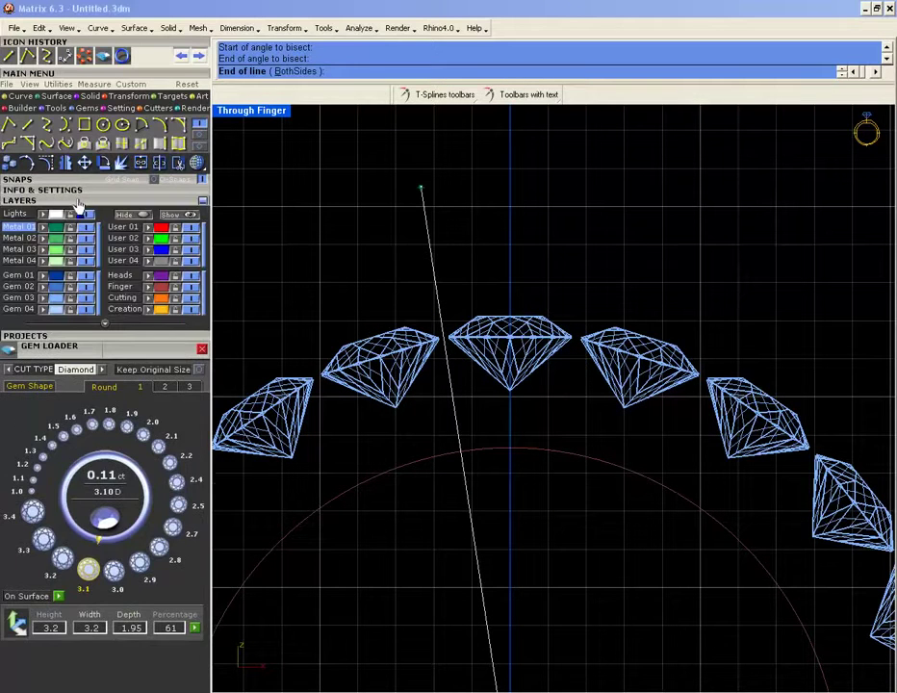
click(79, 201)
click(67, 180)
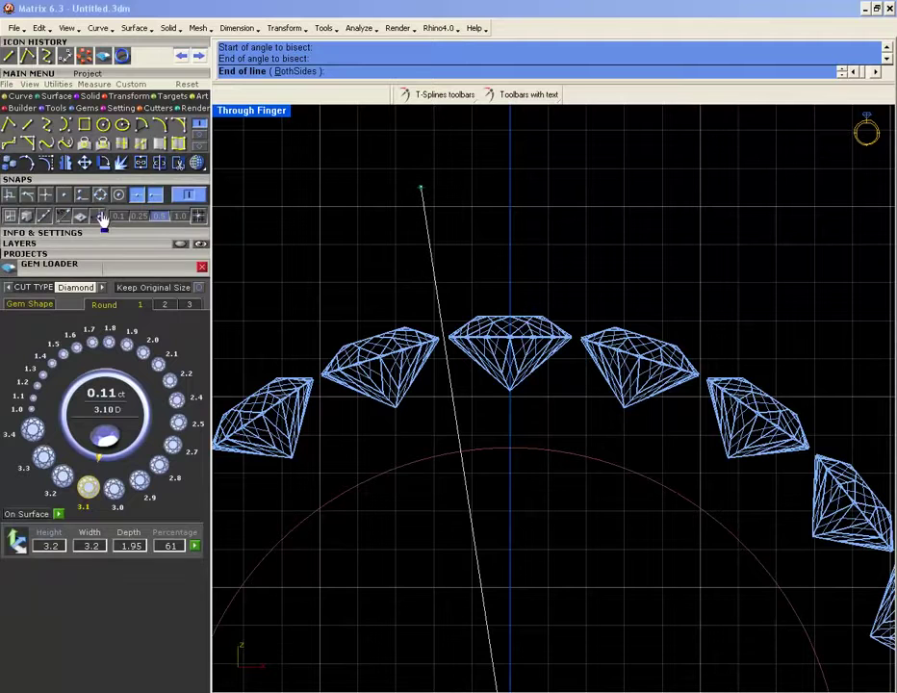
click(409, 250)
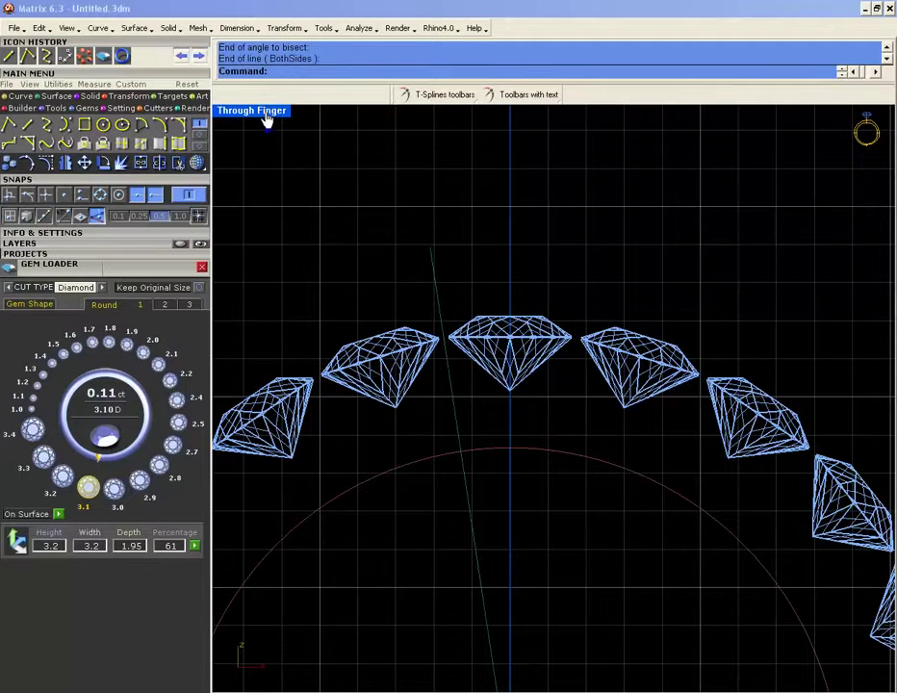
- Check the bisector line in the four-viewport layout, then return to the enlarged Through Finger view
double_click(265, 114)
scroll(392, 268, up, 5)
click(327, 516)
scroll(380, 280, up, 4)
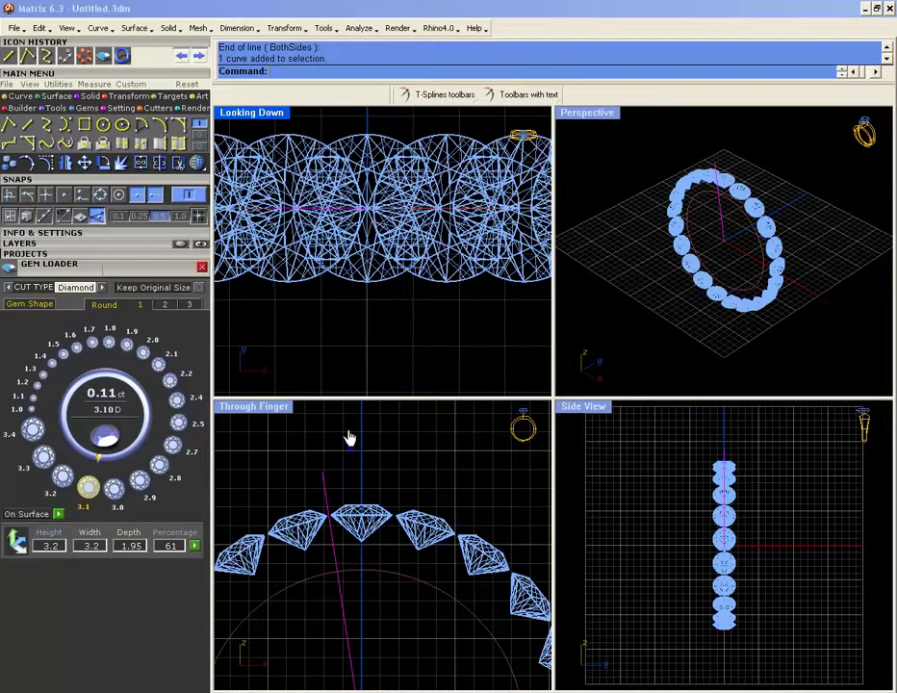
click(350, 438)
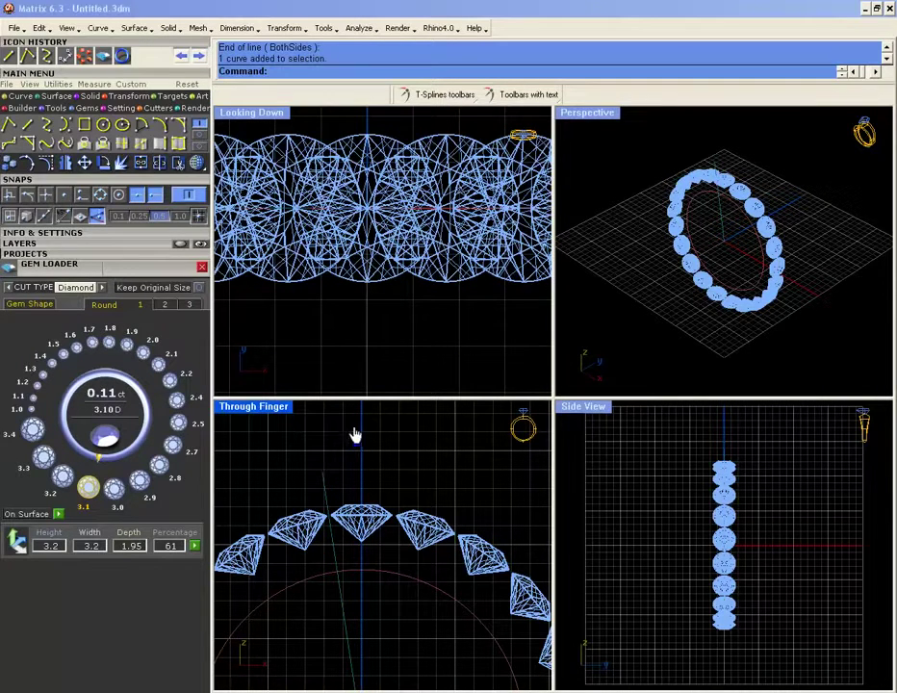
double_click(280, 410)
right_drag(466, 337, 490, 336)
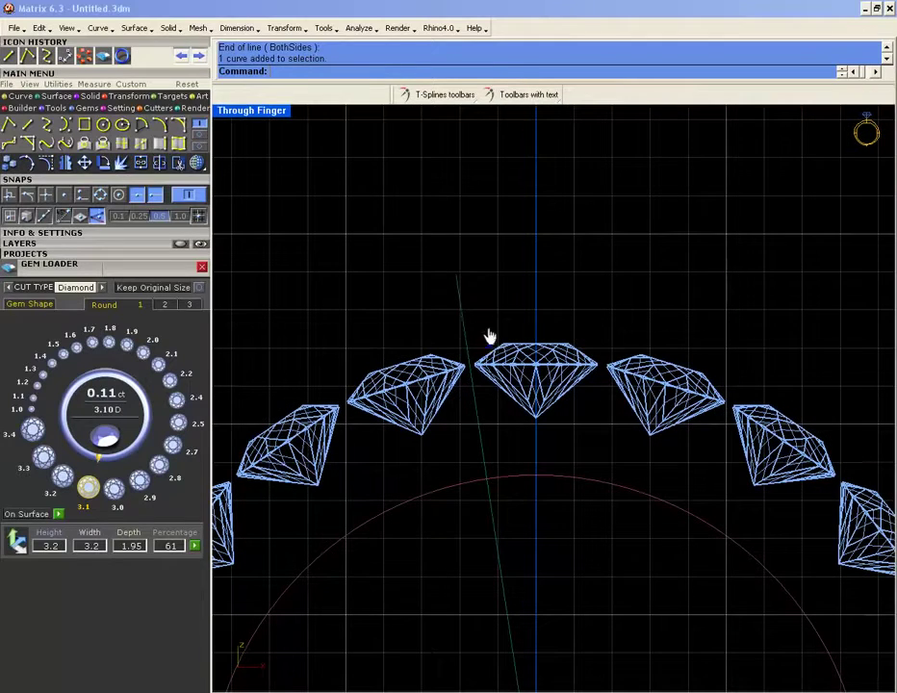
- Start an interpolated curve with three points along the bisector line using the Near snap, from above the girdles to just below them
click(45, 125)
scroll(469, 328, up, 4)
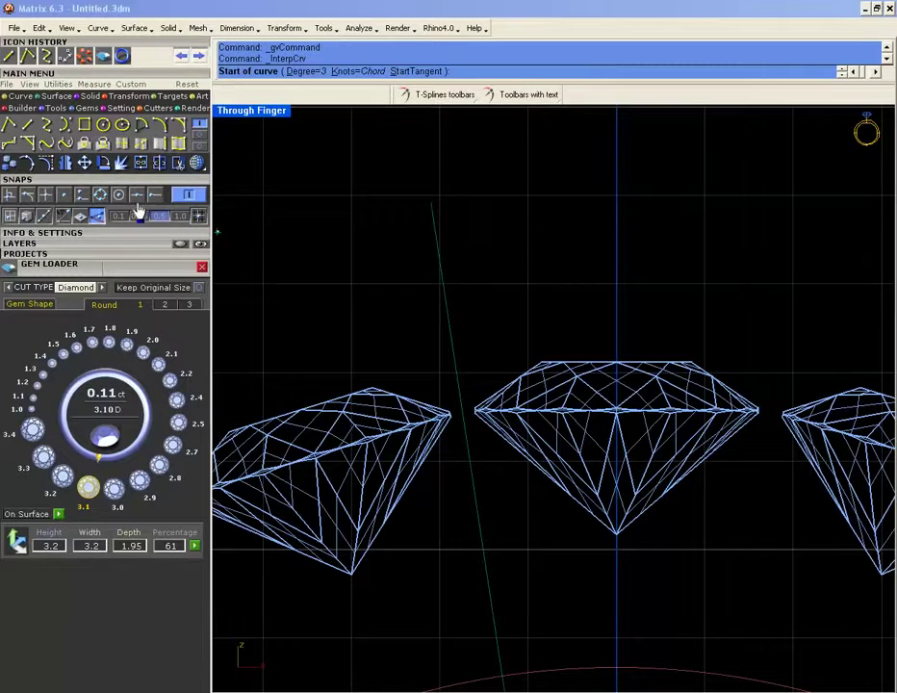
click(82, 205)
scroll(467, 319, up, 2)
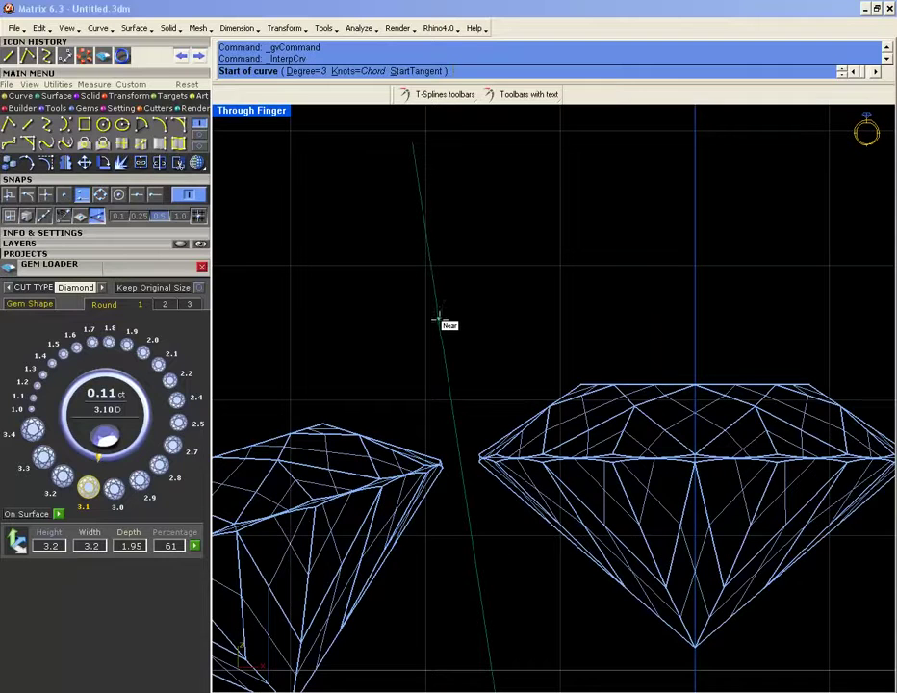
click(437, 311)
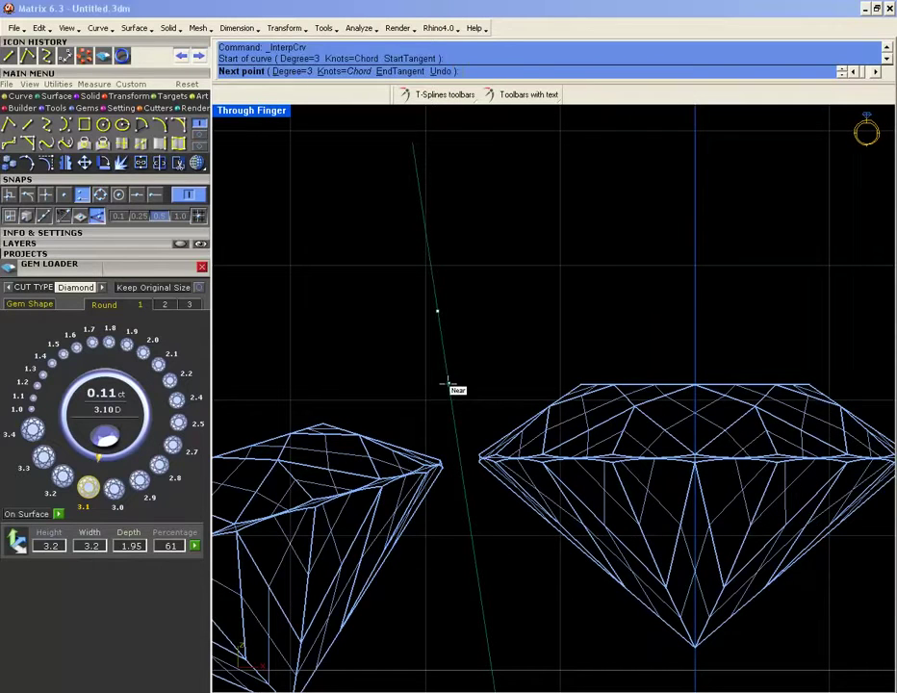
click(448, 384)
click(463, 479)
scroll(510, 491, down, 5)
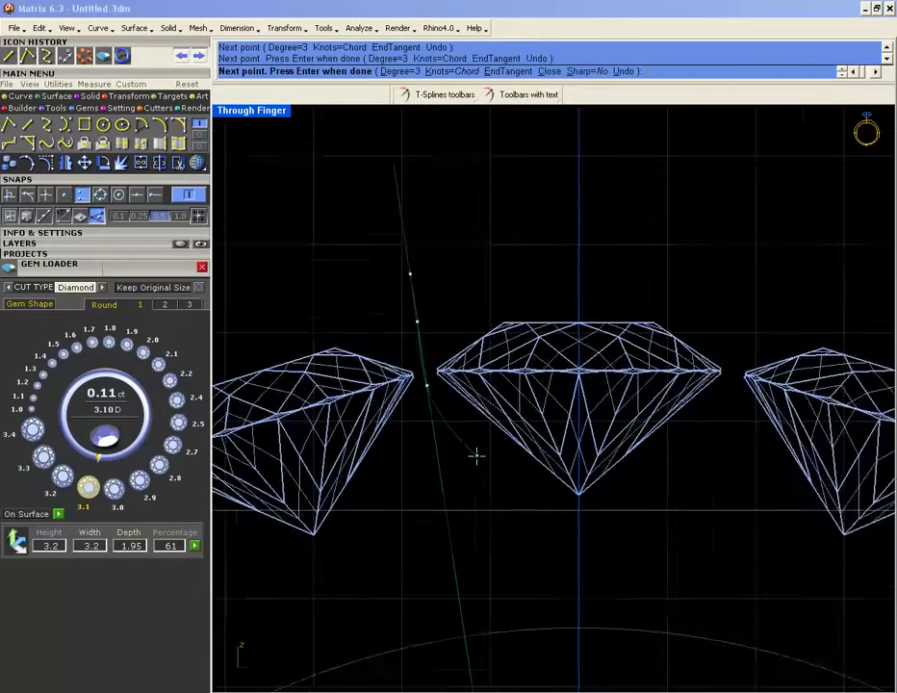
- Continue the curve beneath the top diamond, down to the ring rail and up past the right neighbour's far girdle edge, and finish it
click(538, 540)
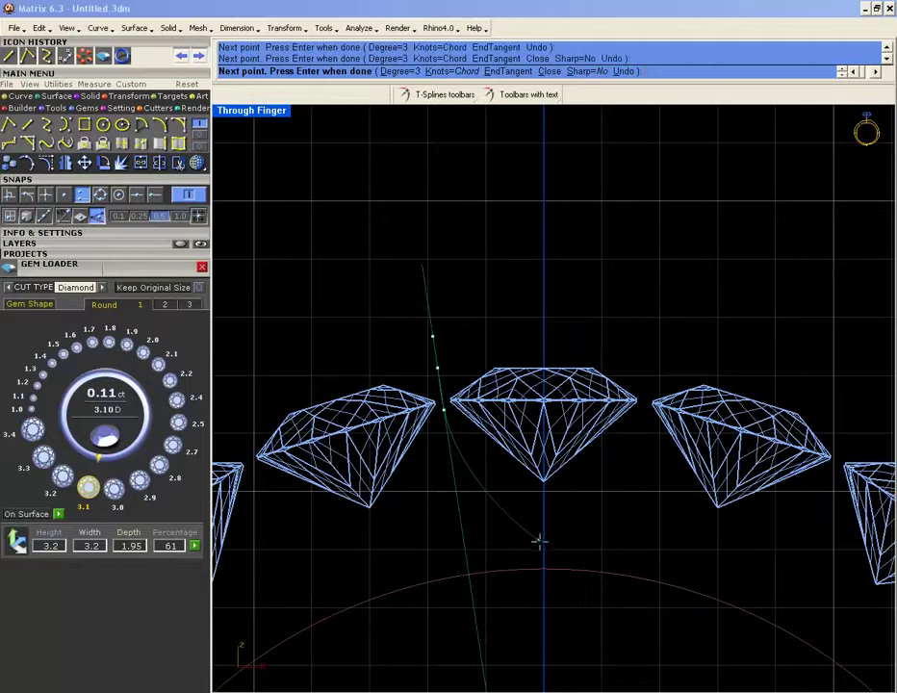
click(623, 570)
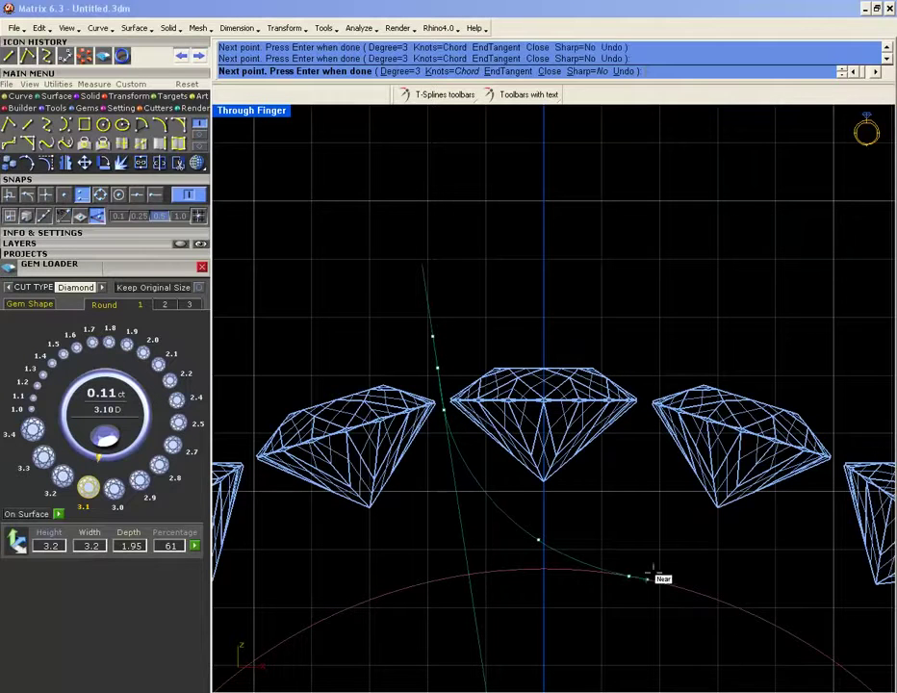
shift+right_drag(745, 555, 660, 530)
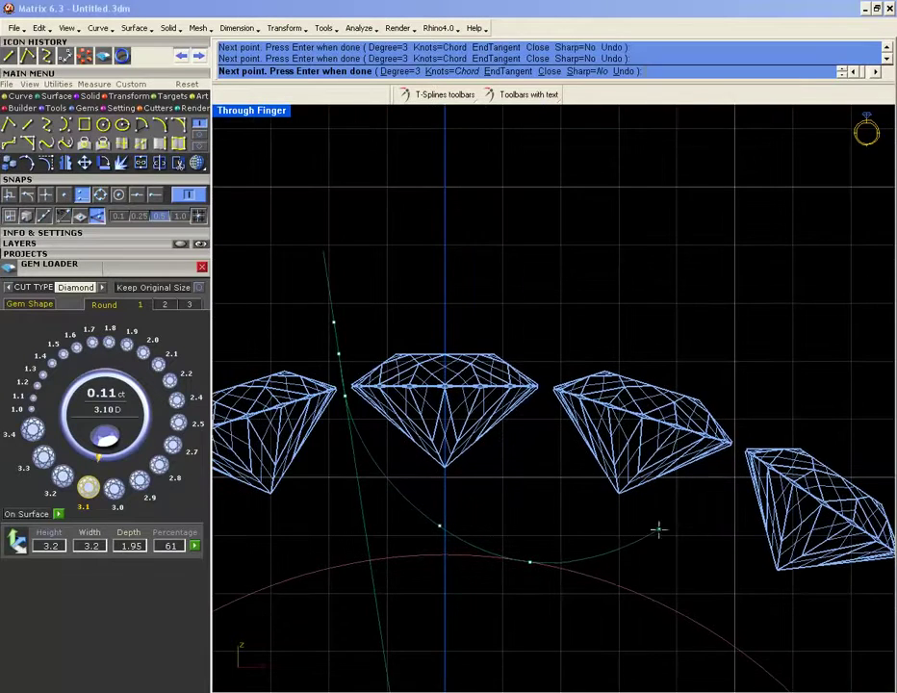
click(722, 477)
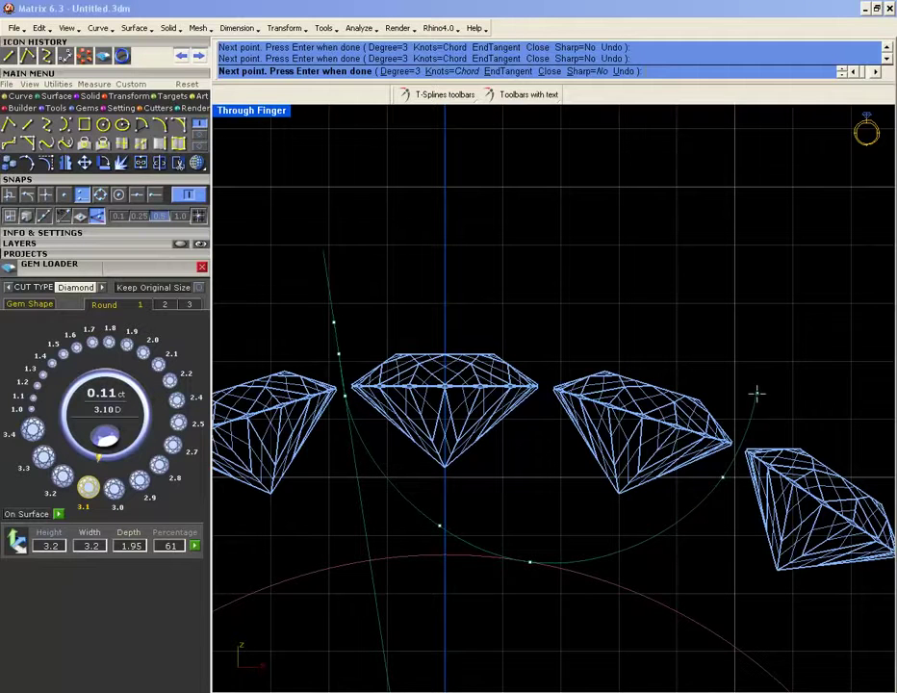
click(775, 345)
right_click(775, 352)
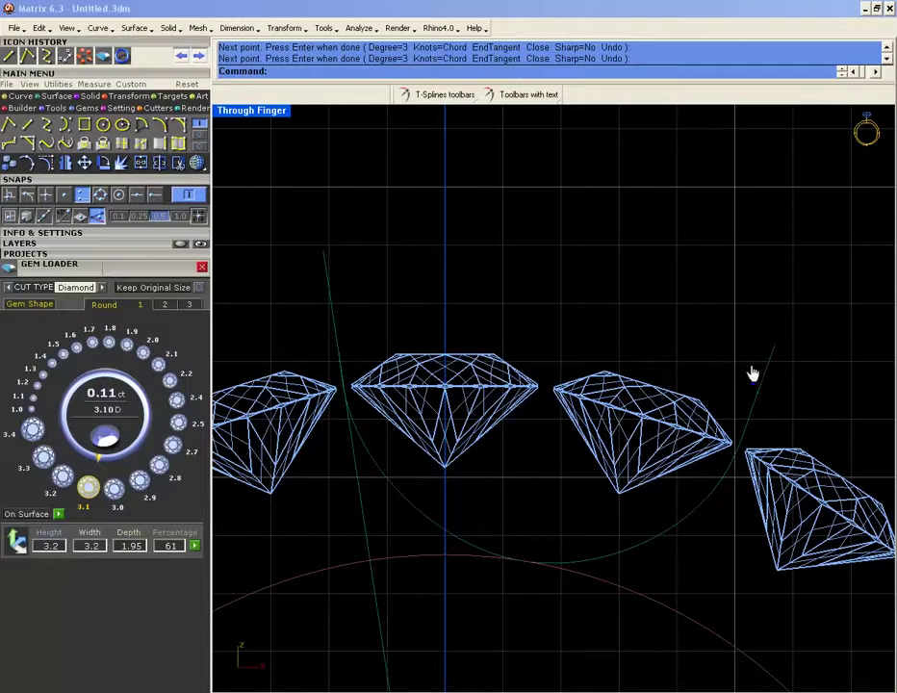
- Try to rotate the bisector line about the world origin from the top diamond's culet to the culet of the second diamond on the right
click(366, 531)
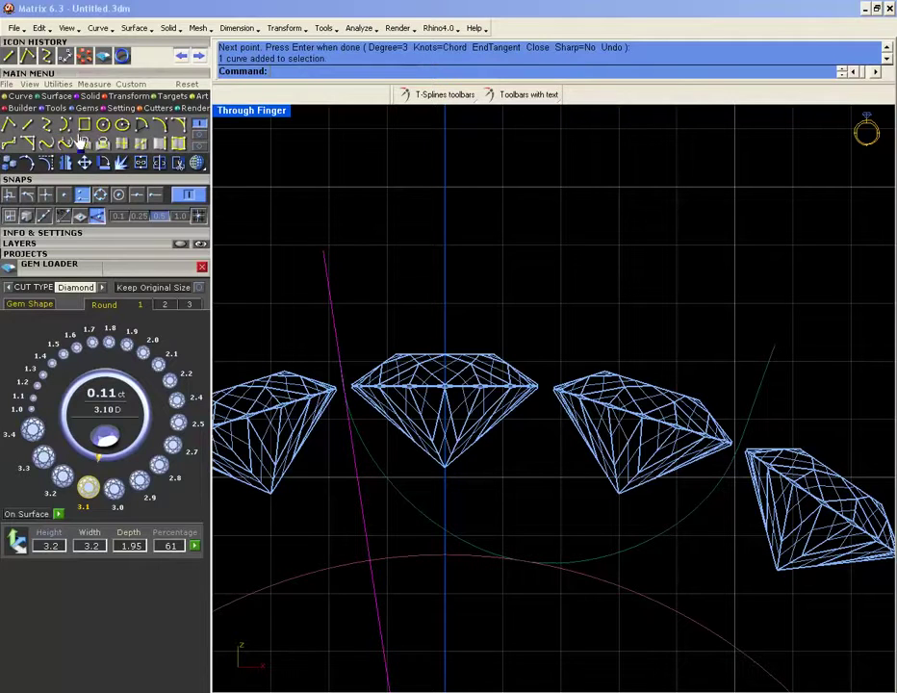
click(11, 162)
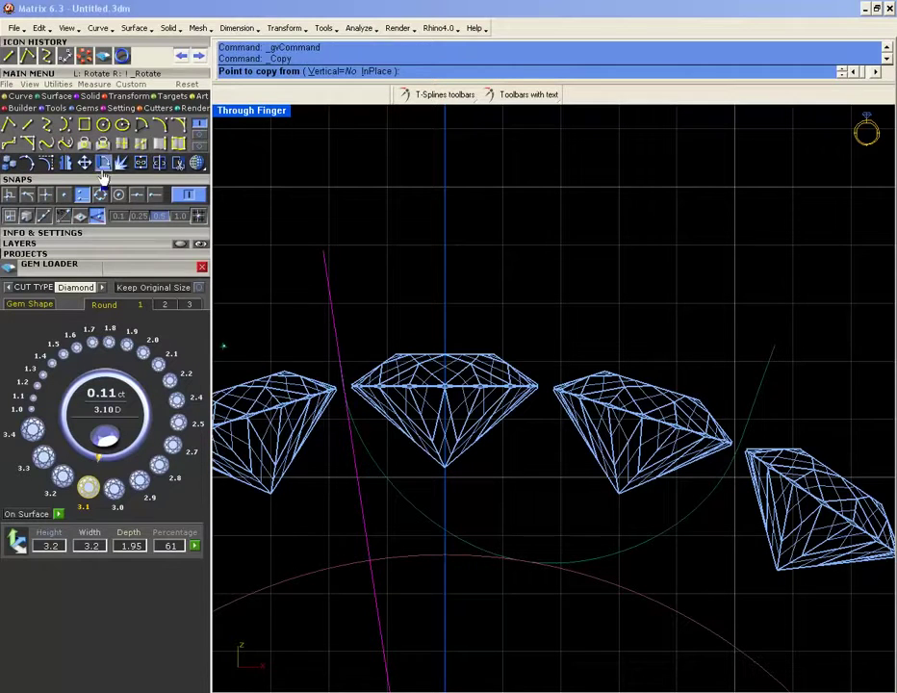
click(103, 166)
key(F4)
click(446, 470)
click(445, 473)
click(155, 197)
right_click(563, 546)
key(F4)
click(446, 471)
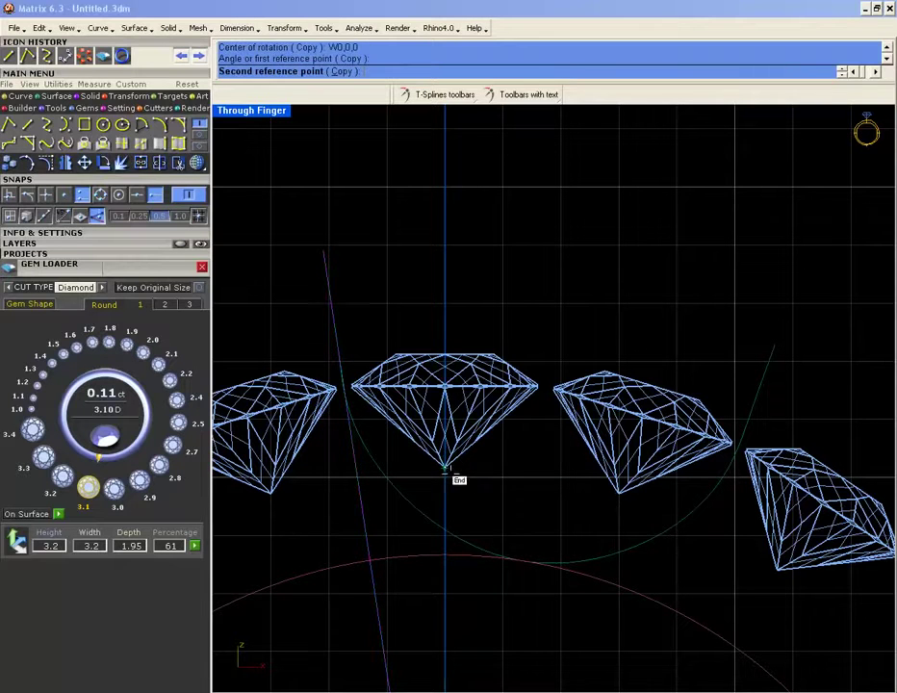
click(777, 570)
key(ctrl+z)
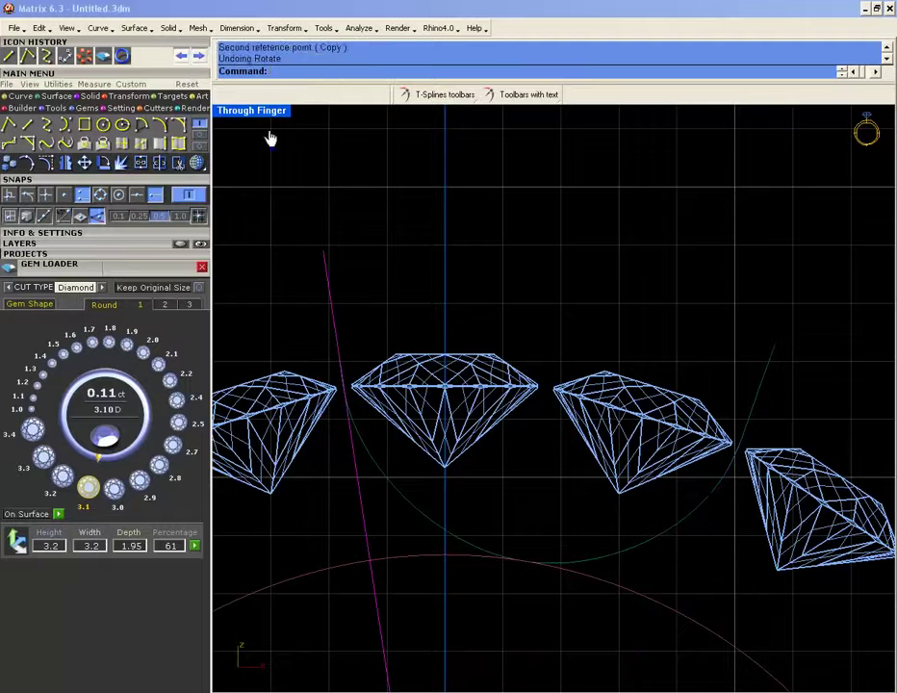
- Rotate copies of the bisector line about the world origin into the next two diamond gaps on the right, using the culets as references
right_click(322, 149)
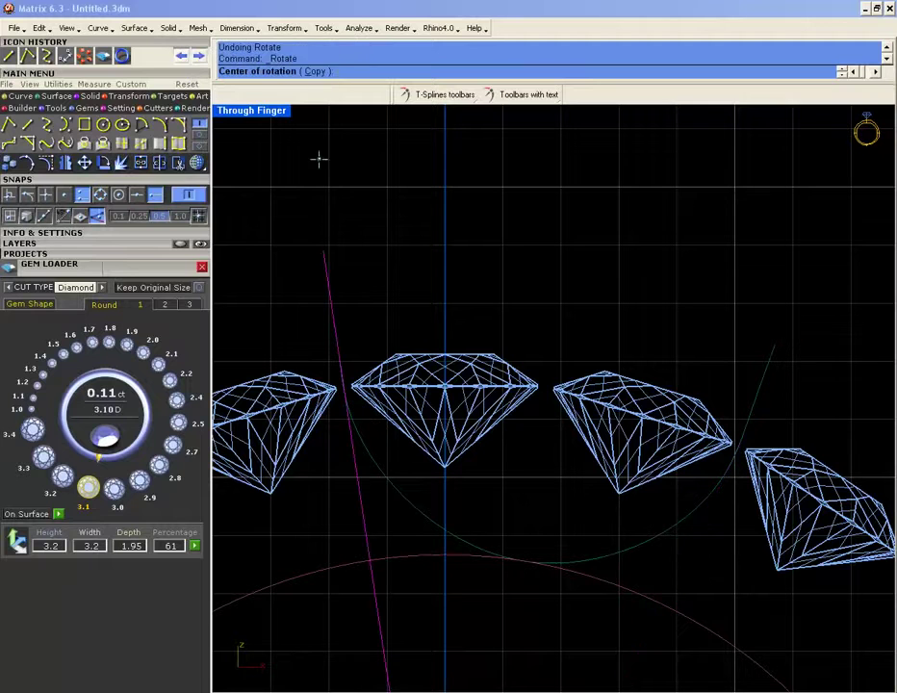
click(312, 75)
click(447, 476)
click(454, 481)
click(778, 569)
key(Return)
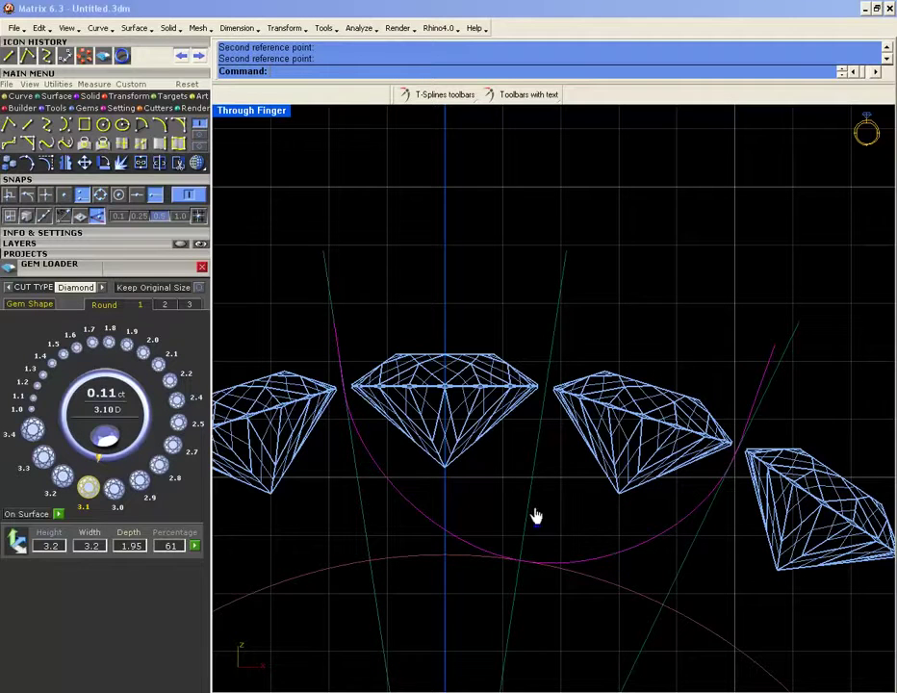
- Turn on the interpolated curve's control points and select the three at its upper left end
click(416, 534)
click(449, 531)
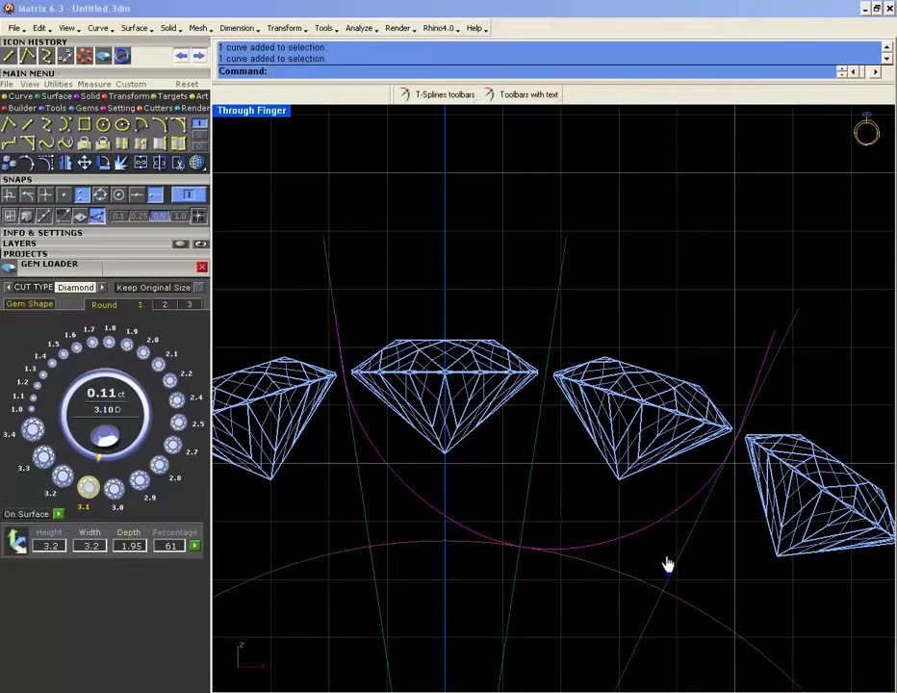
key(Down)
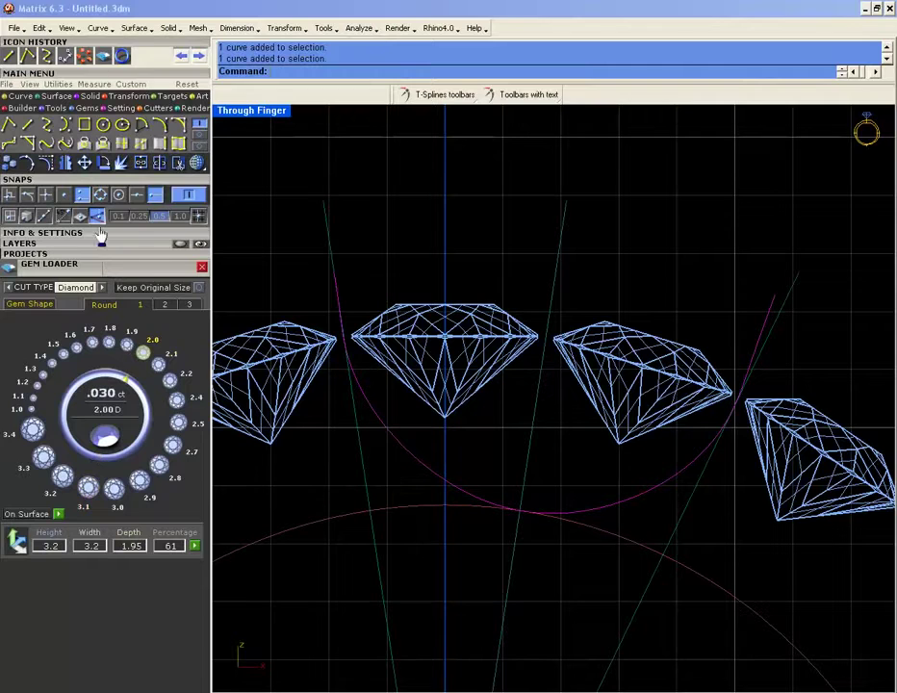
click(27, 124)
scroll(345, 380, up, 6)
drag(341, 407, 372, 383)
scroll(334, 258, up, 8)
scroll(333, 255, down, 8)
right_drag(334, 253, 352, 335)
drag(314, 245, 370, 363)
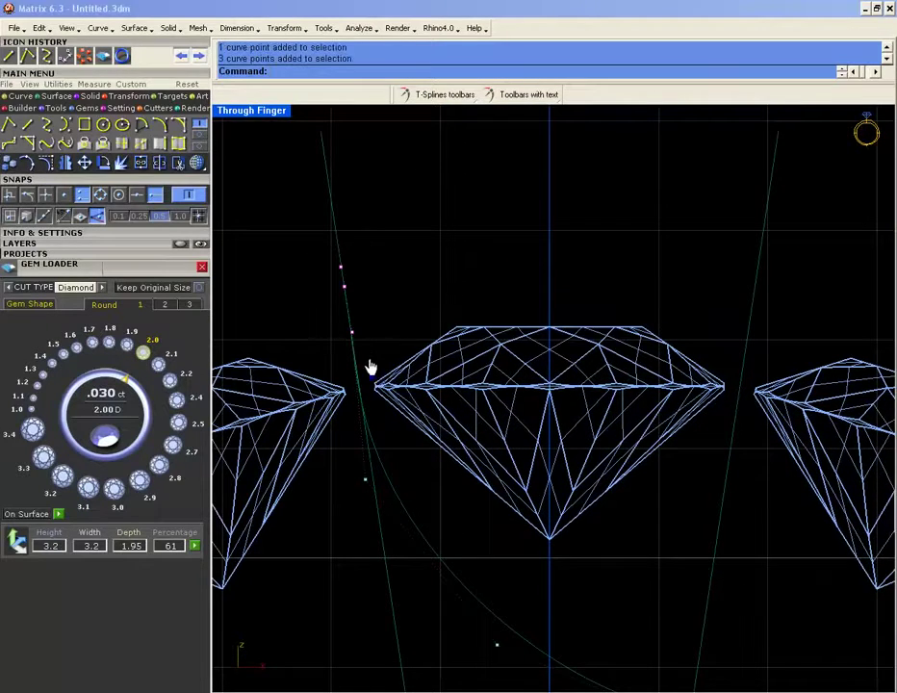
- Move the third control point from the curve's left end onto the bisector line with the Point and Perpendicular snaps enabled
scroll(286, 304, up, 10)
drag(342, 324, 491, 413)
click(85, 163)
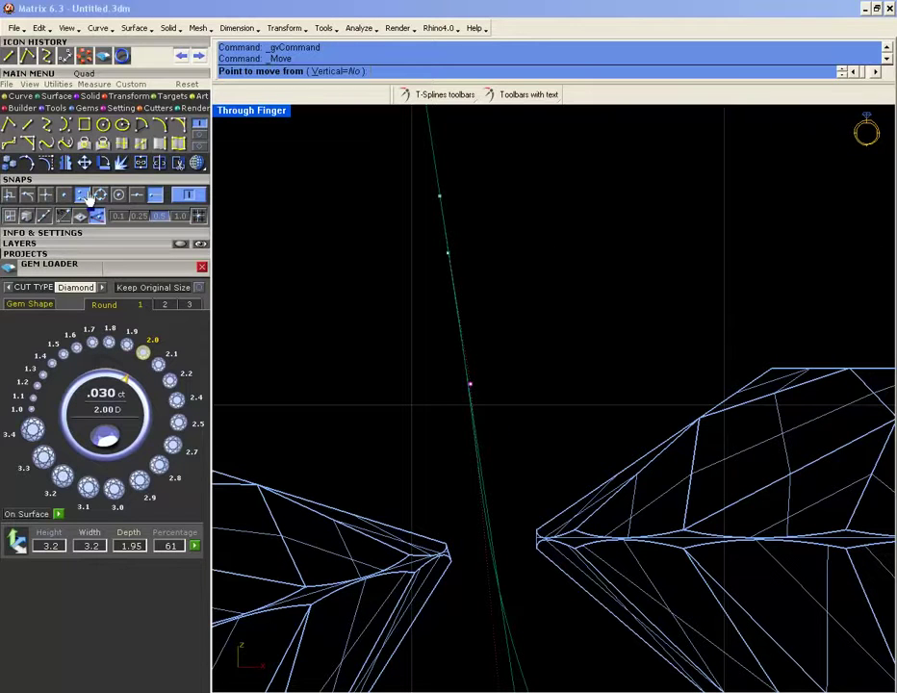
click(64, 195)
click(9, 195)
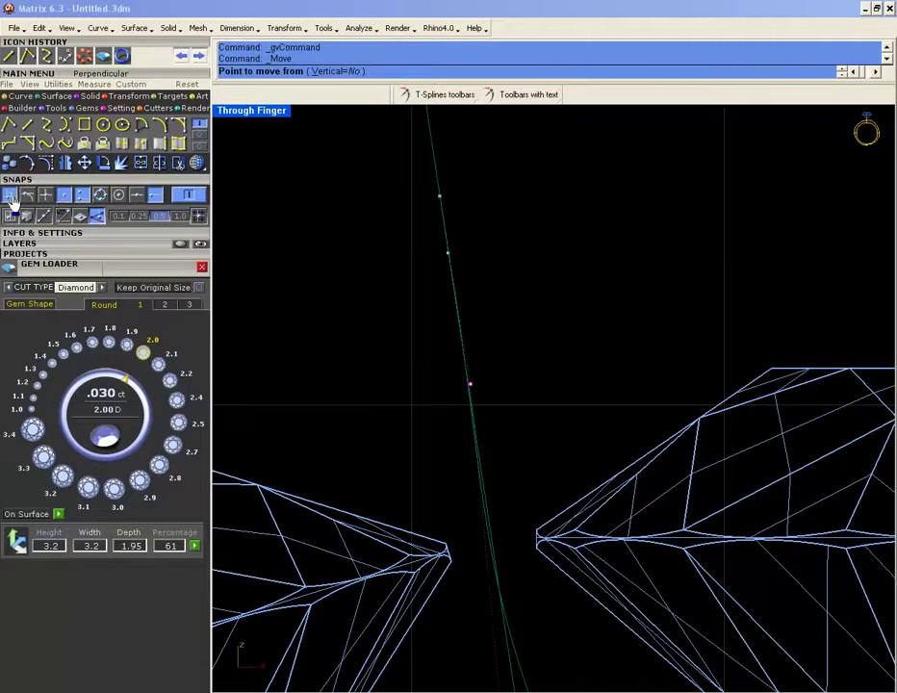
scroll(483, 384, up, 3)
click(445, 384)
click(435, 383)
- Move the fourth control point from the curve's upper left end onto the bisector line
scroll(424, 330, down, 6)
scroll(438, 453, up, 2)
scroll(438, 450, up, 2)
right_click(436, 454)
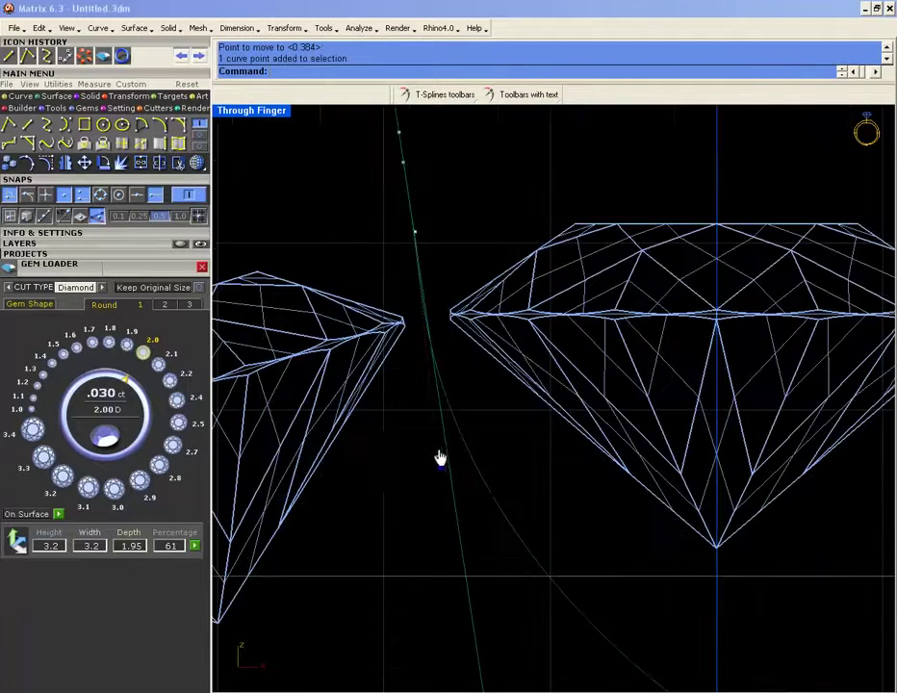
click(436, 455)
click(445, 436)
scroll(424, 344, down, 3)
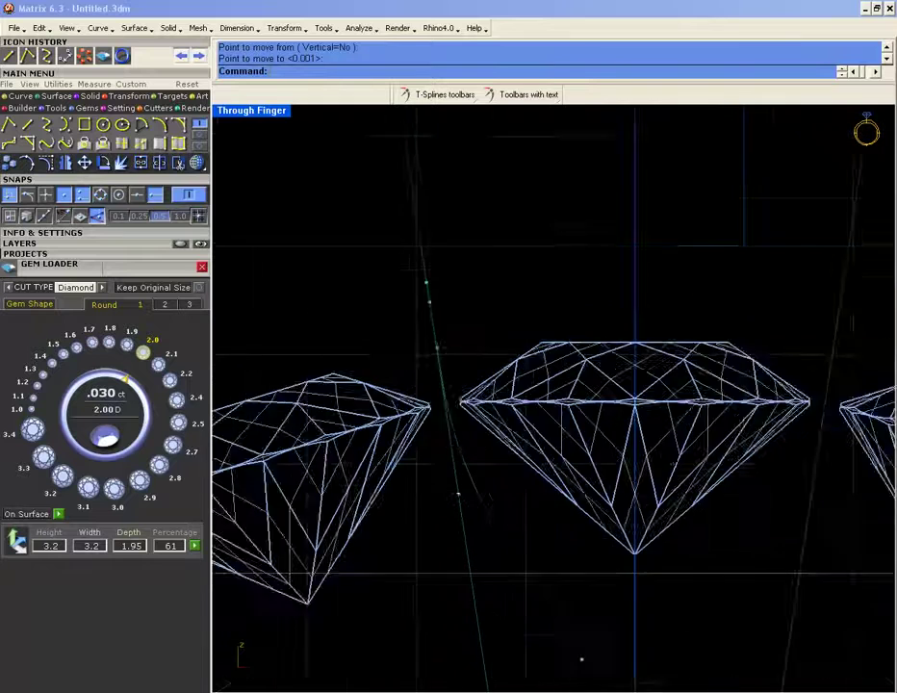
- Move the remaining off-line control point near the curve's upper left end onto the bisector line and clear the selection
scroll(424, 343, up, 3)
scroll(435, 285, up, 4)
click(454, 366)
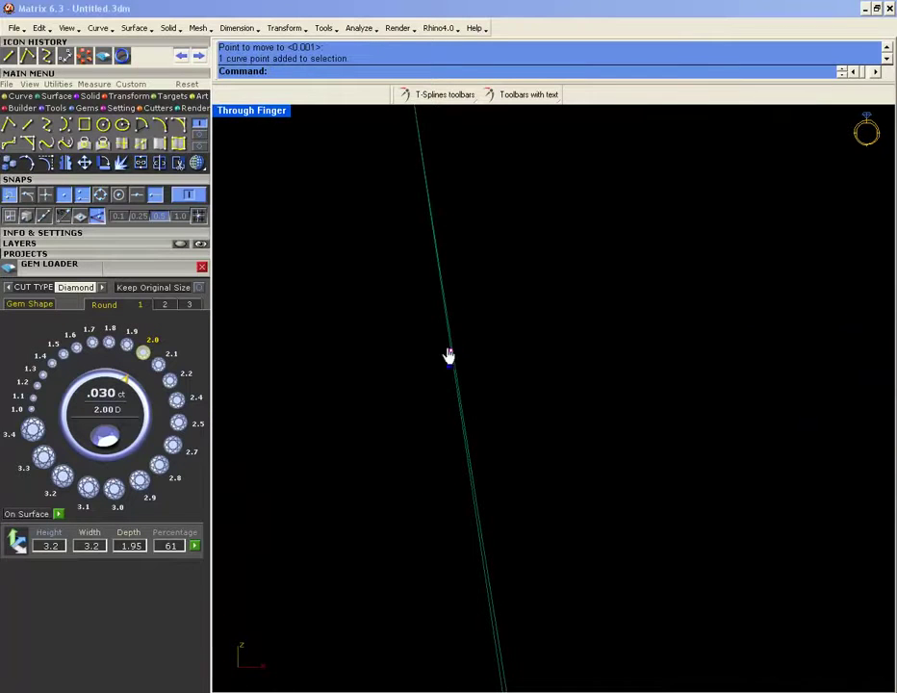
right_click(462, 362)
click(467, 359)
click(478, 356)
right_drag(479, 358, 452, 380)
scroll(478, 377, down, 5)
click(456, 266)
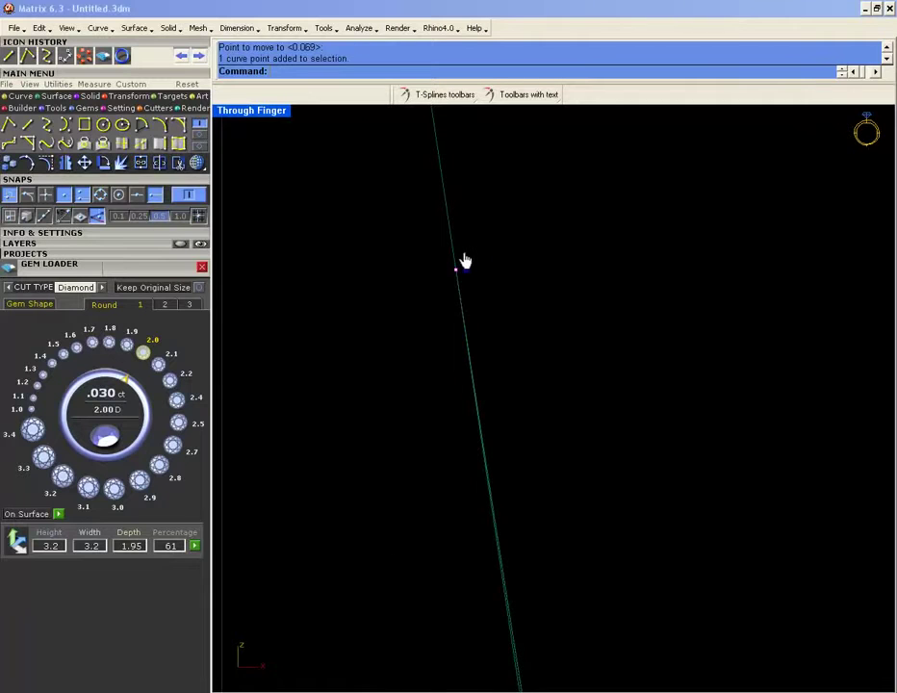
scroll(444, 260, up, 3)
scroll(441, 269, down, 3)
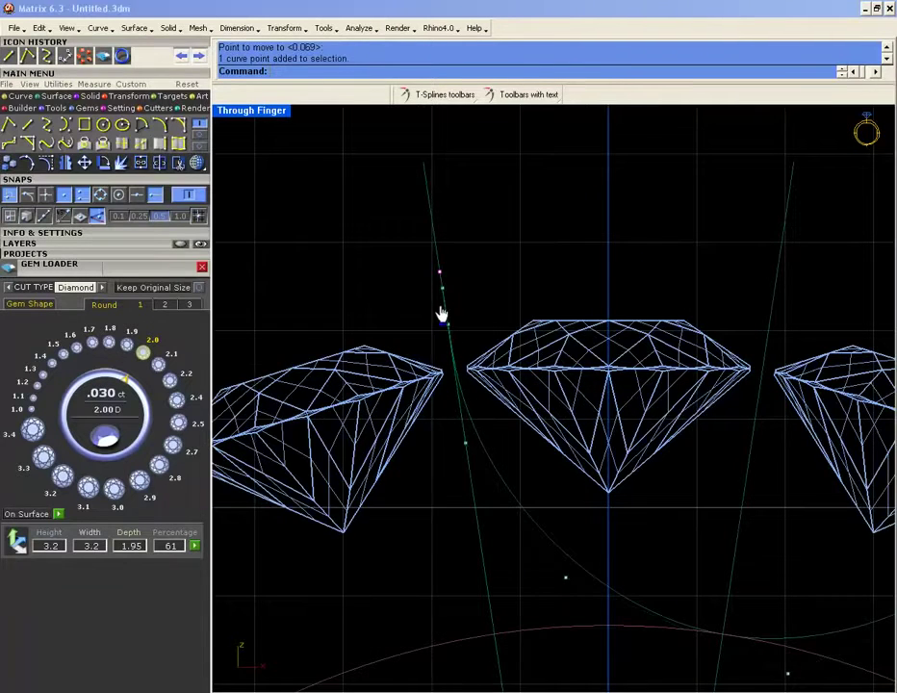
right_drag(549, 475, 504, 431)
key(Escape)
- Trim away the right half of the setting curve using the bisector line right of the top diamond
drag(605, 457, 558, 460)
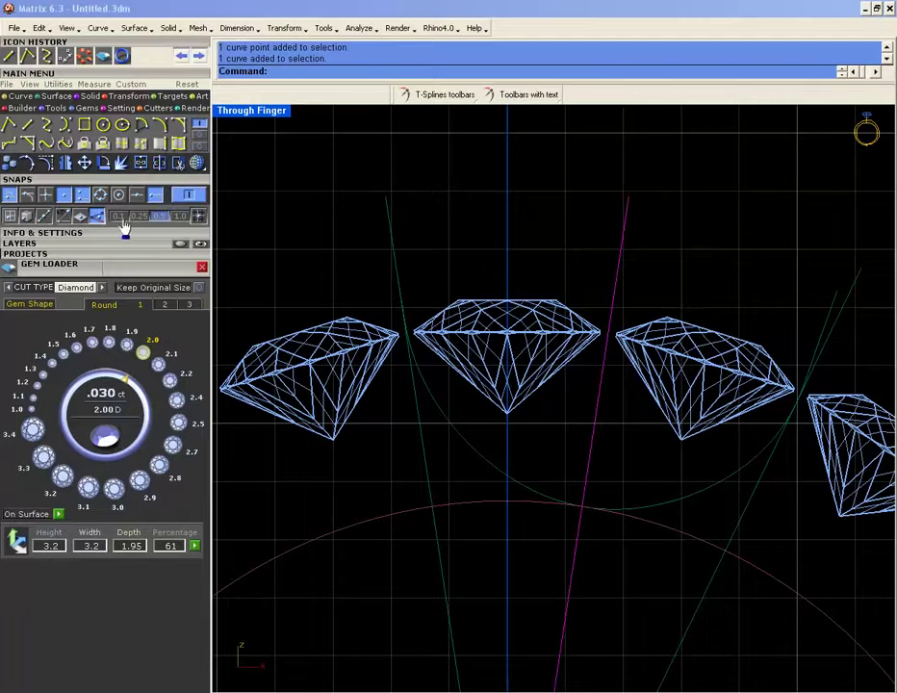
click(127, 119)
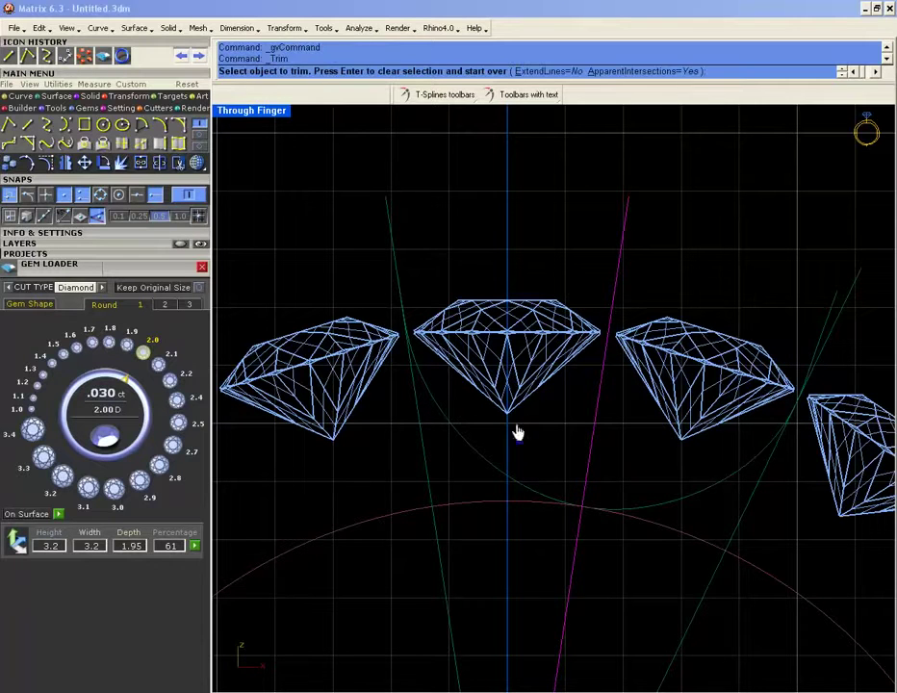
click(643, 502)
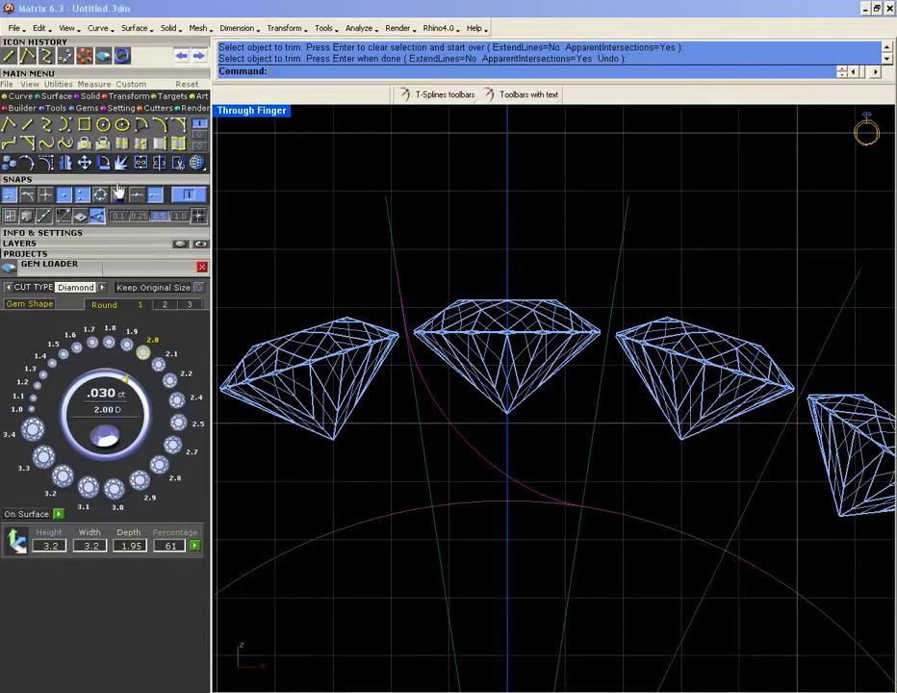
- Mirror the remaining half curve across the bisector line right of the top diamond
click(65, 162)
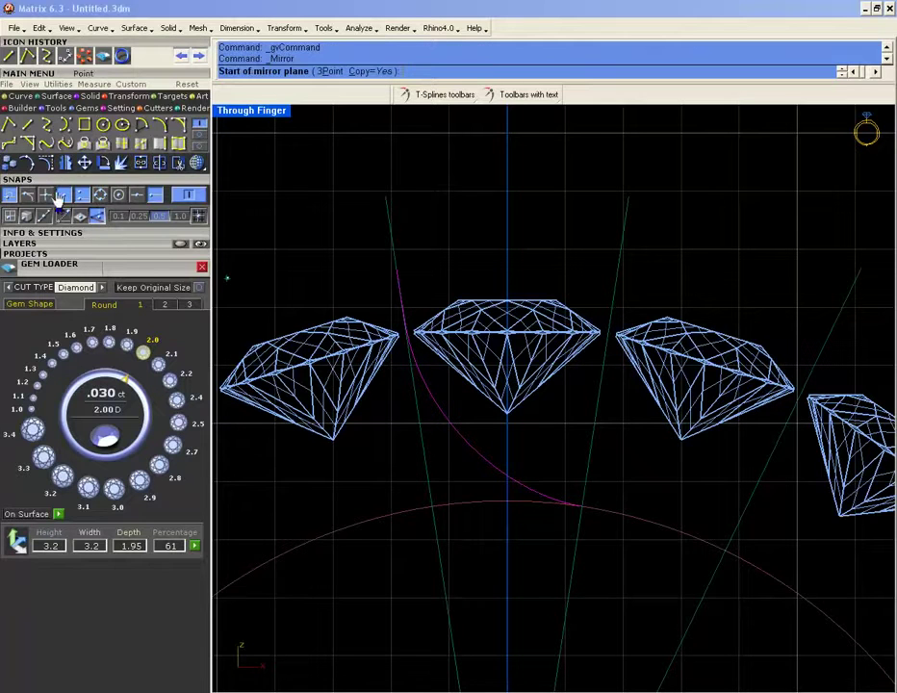
scroll(232, 178, down, 3)
click(412, 381)
click(409, 412)
scroll(429, 349, up, 3)
scroll(443, 360, down, 1)
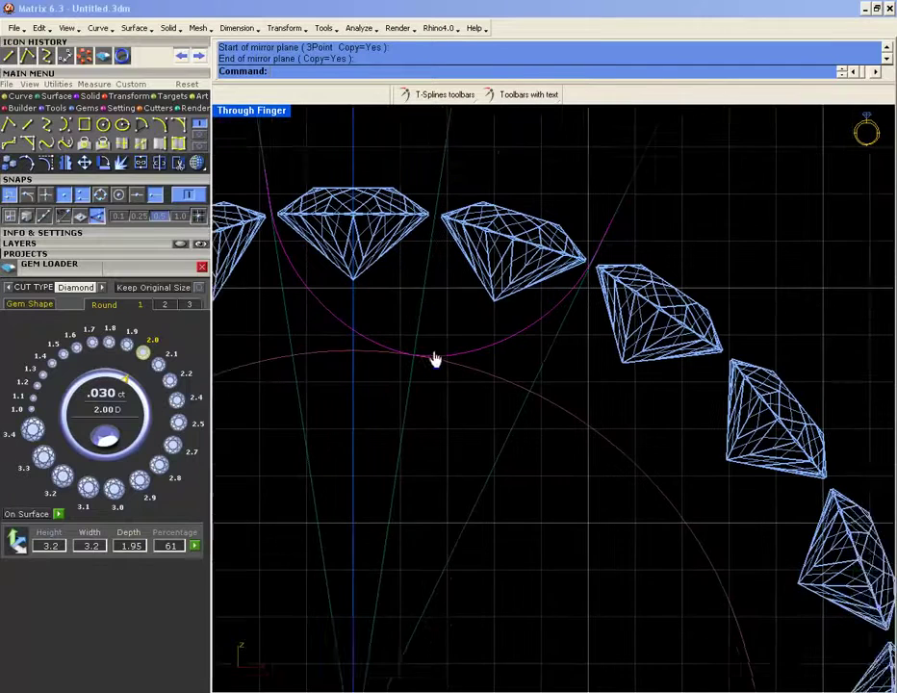
scroll(443, 360, down, 1)
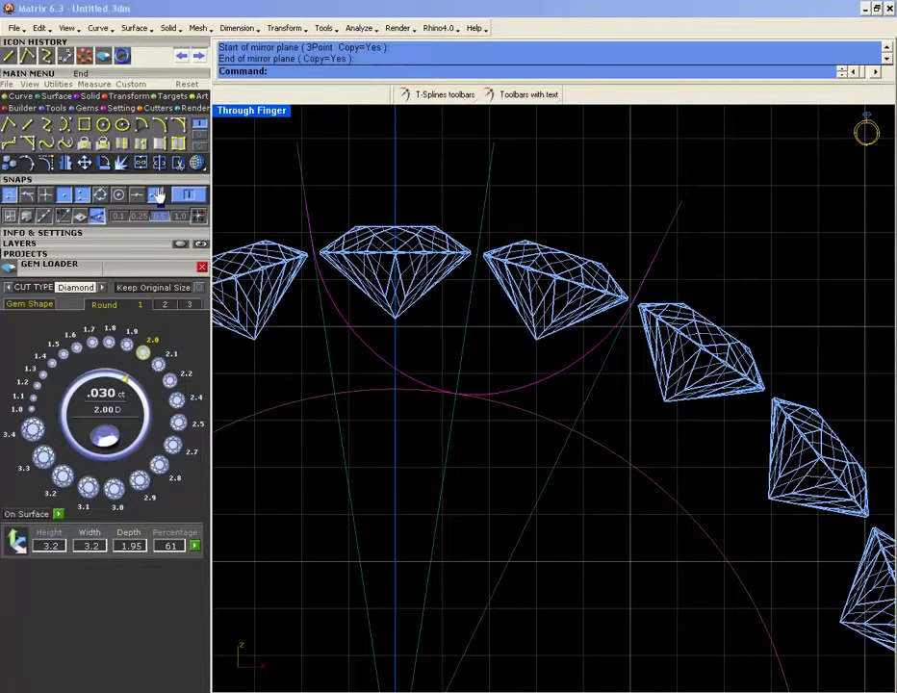
- Join the two curve halves and rebuild the result with 12 points at degree 3
click(140, 164)
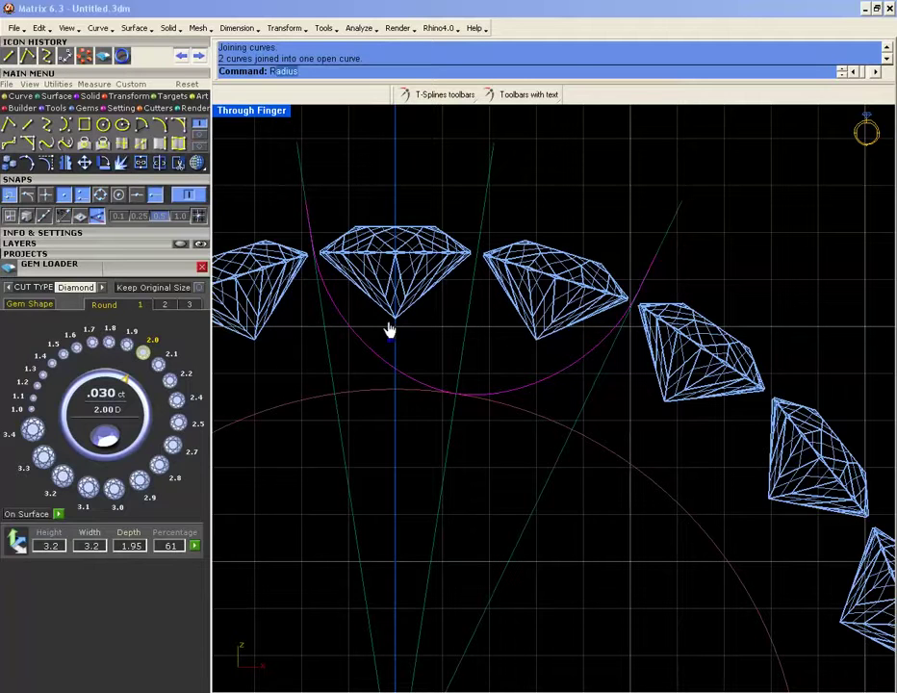
text(ebuild)
key(Return)
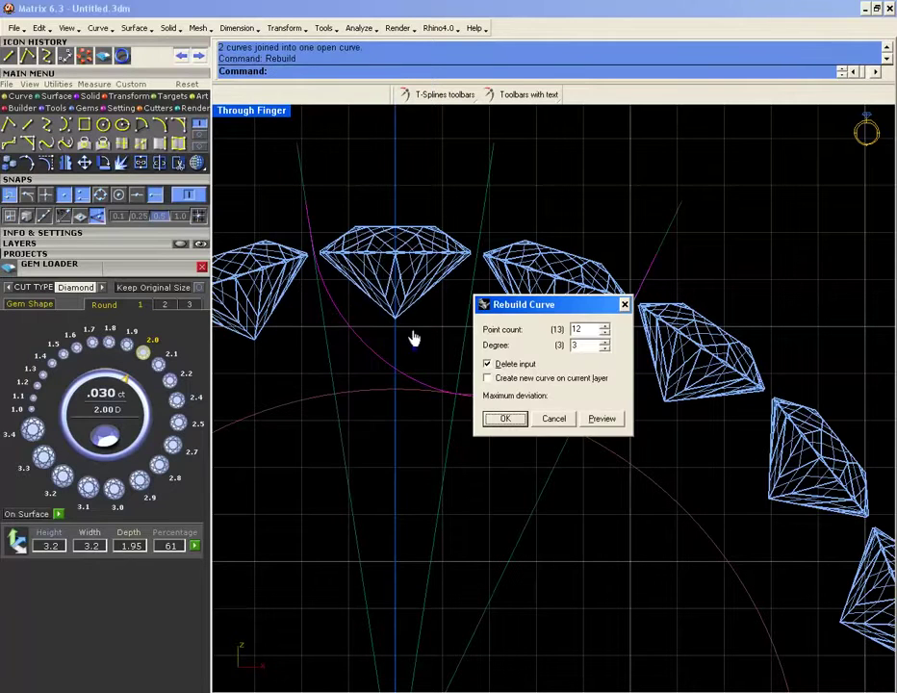
click(601, 420)
click(507, 420)
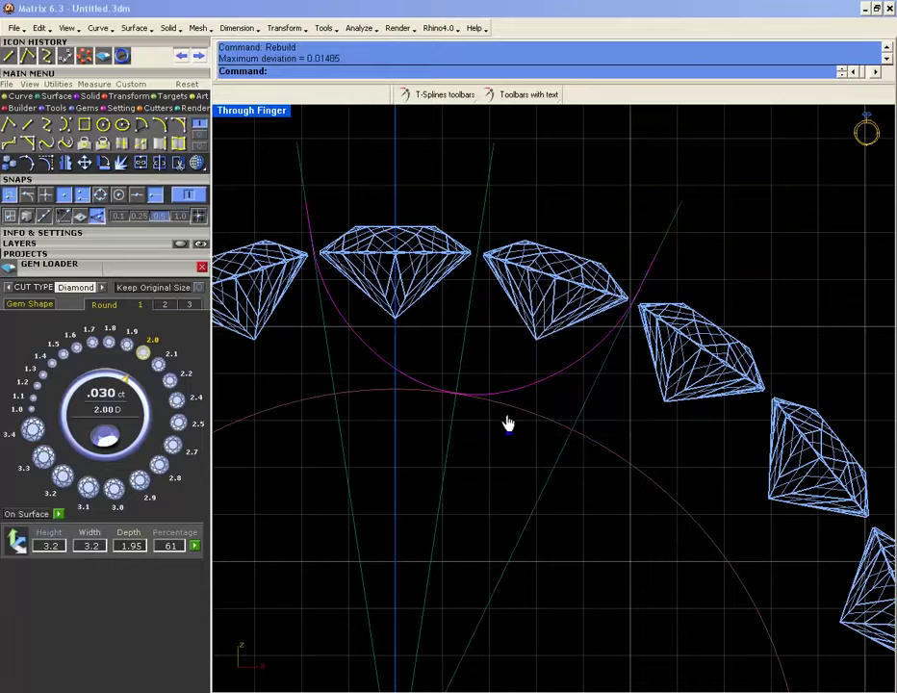
- Turn on the rebuilt curve's control points and select the two on each lower side of the bend
click(31, 122)
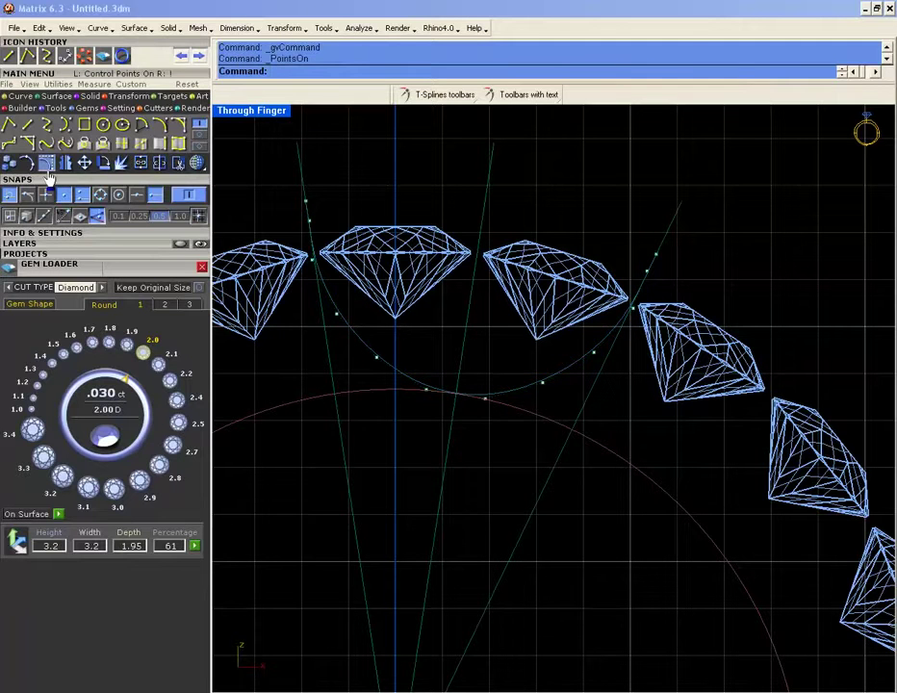
drag(301, 313, 412, 373)
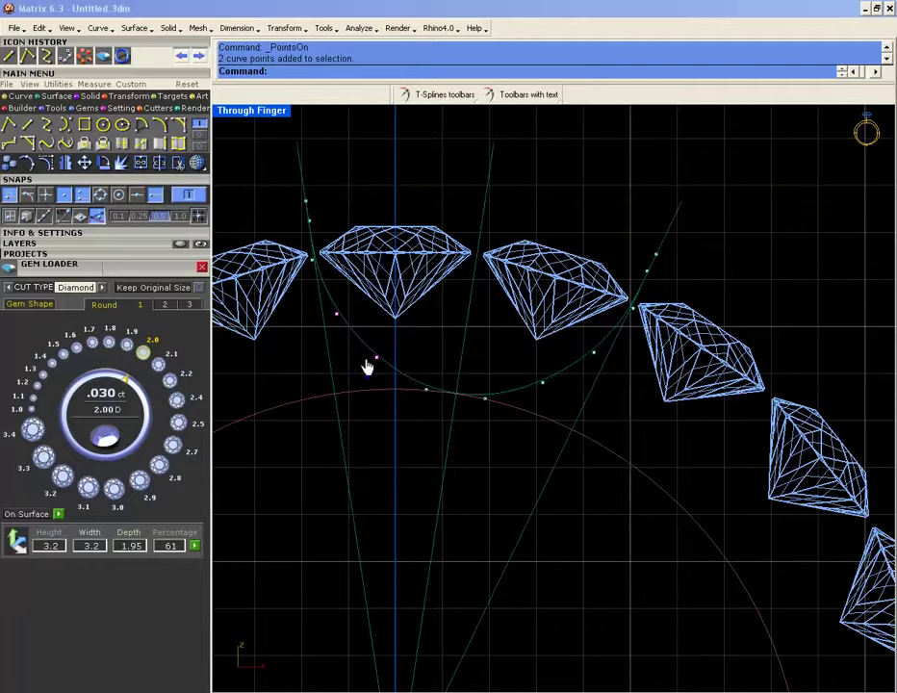
drag(525, 343, 616, 409)
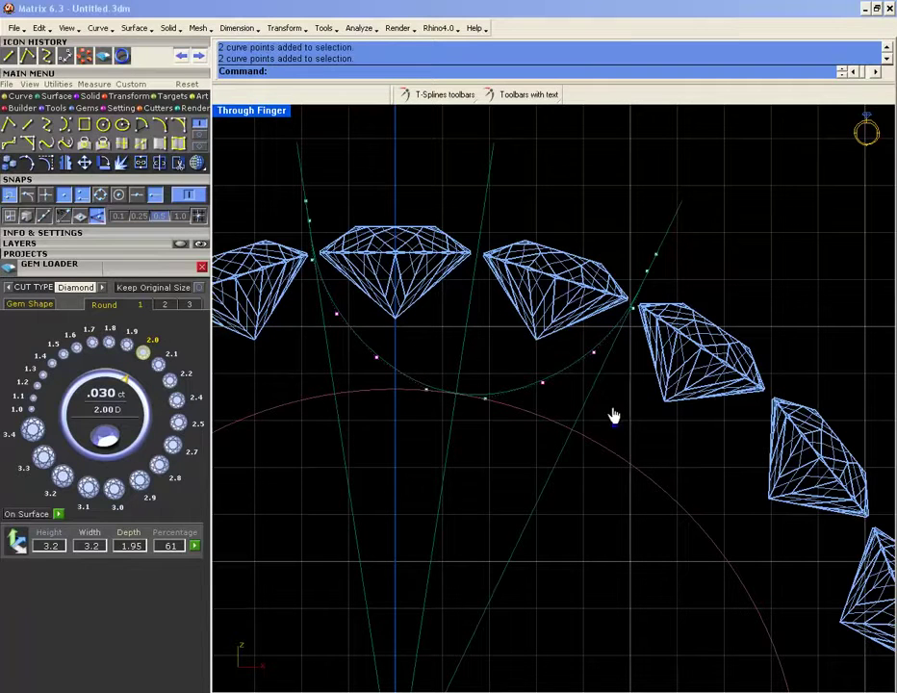
- Scale the four selected points about the world origin by about 0.97, and again by about 0.994, to widen the bend
click(128, 96)
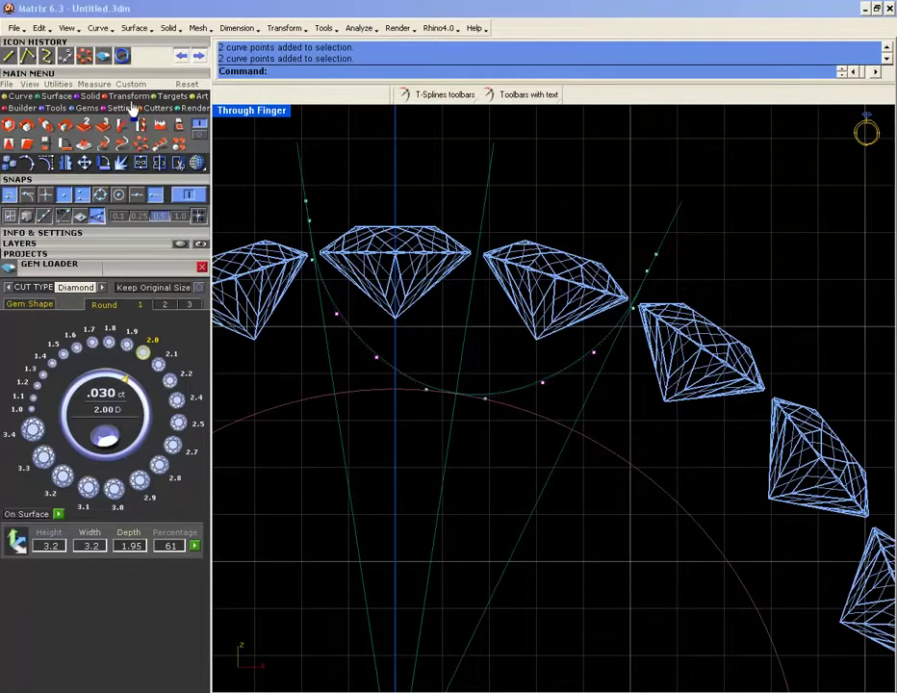
click(9, 125)
click(589, 154)
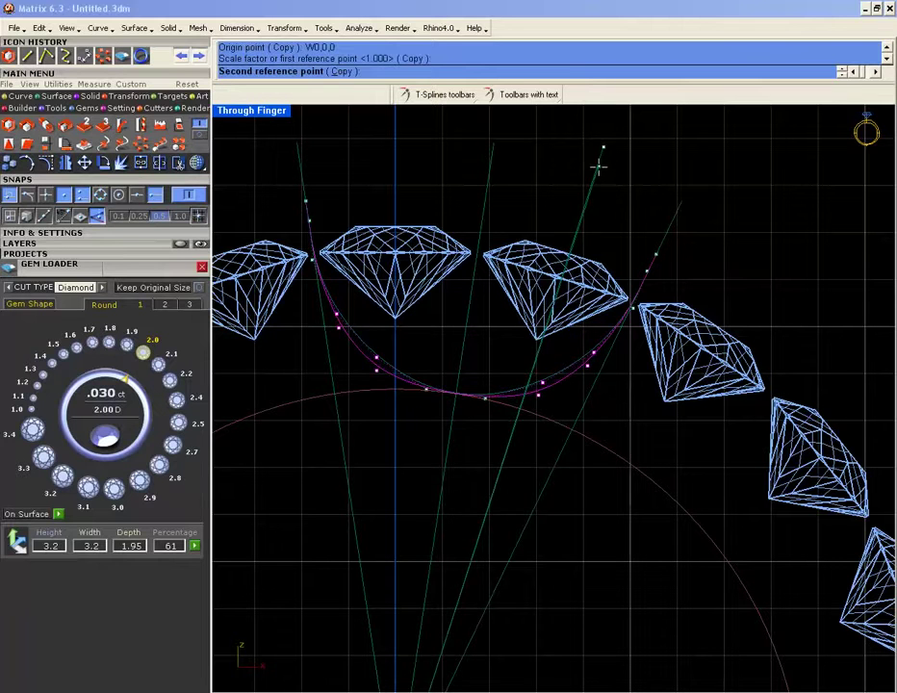
click(601, 151)
right_click(425, 292)
click(621, 159)
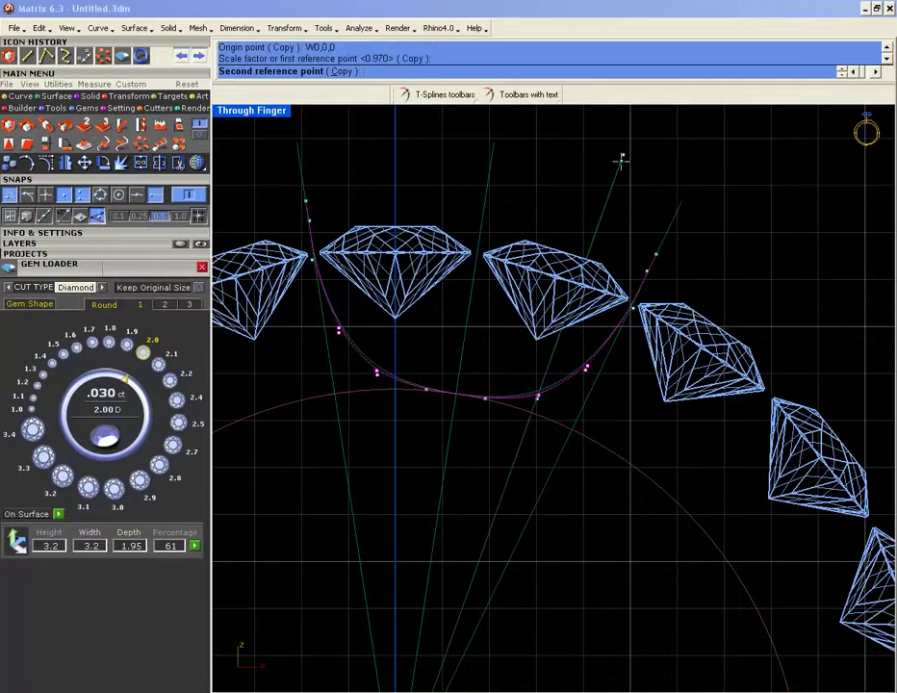
click(624, 168)
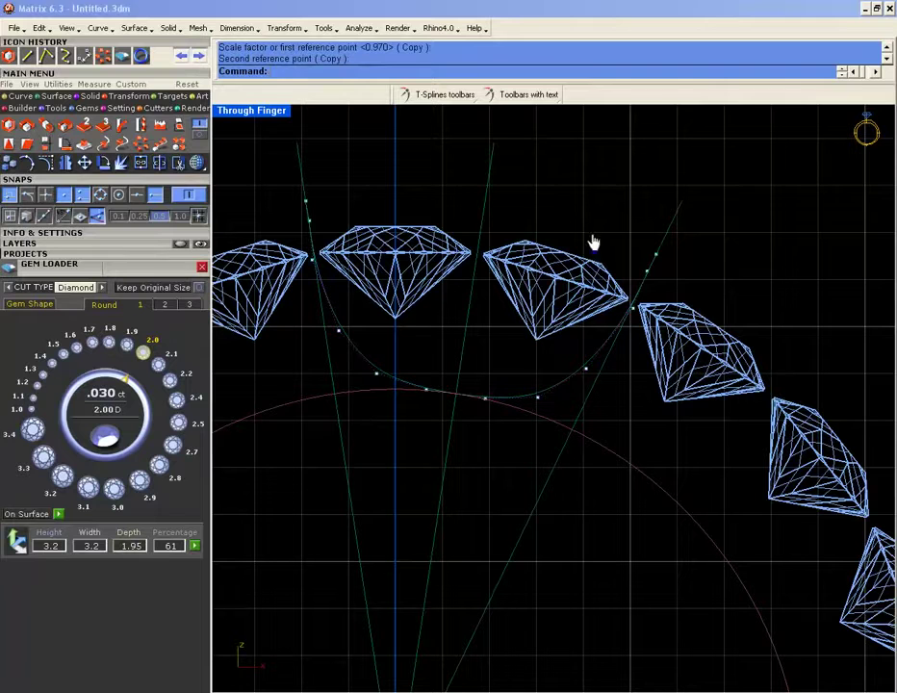
- Offset the finger rail circle outward by 0.4 mm
drag(346, 369, 545, 448)
drag(301, 332, 574, 454)
click(628, 444)
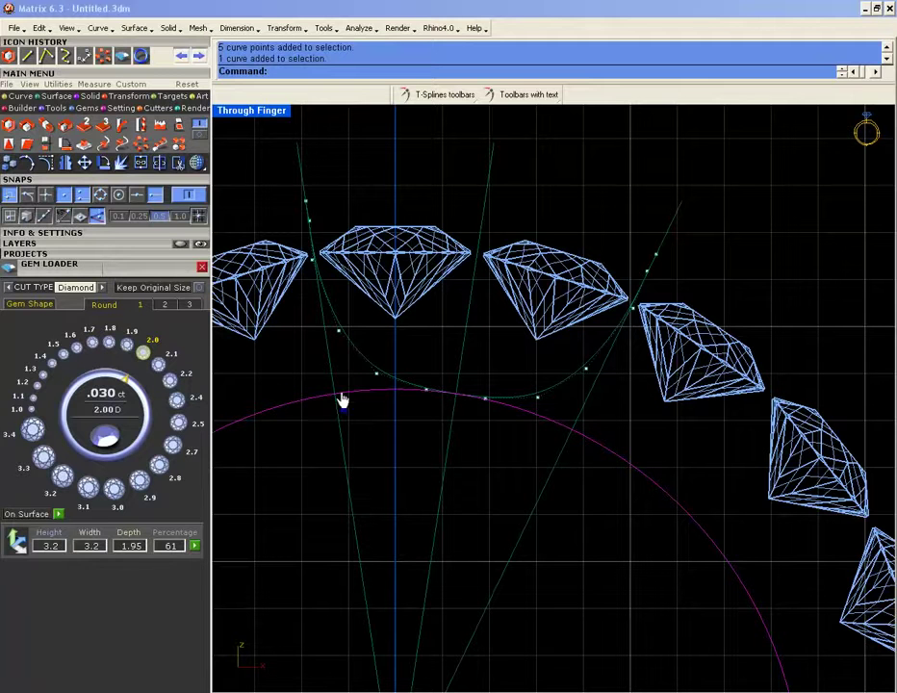
click(20, 96)
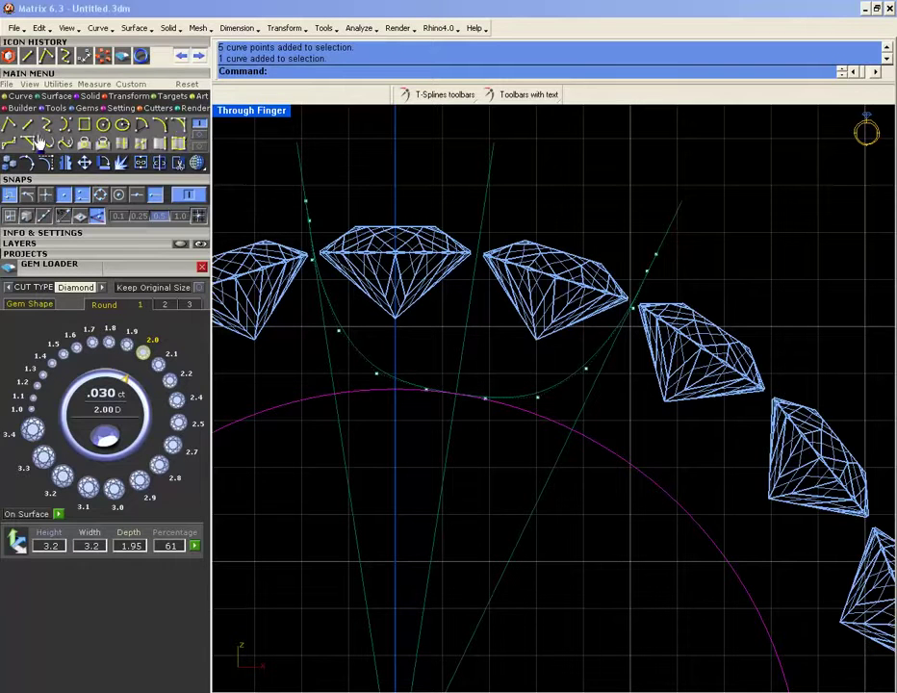
click(198, 125)
click(8, 125)
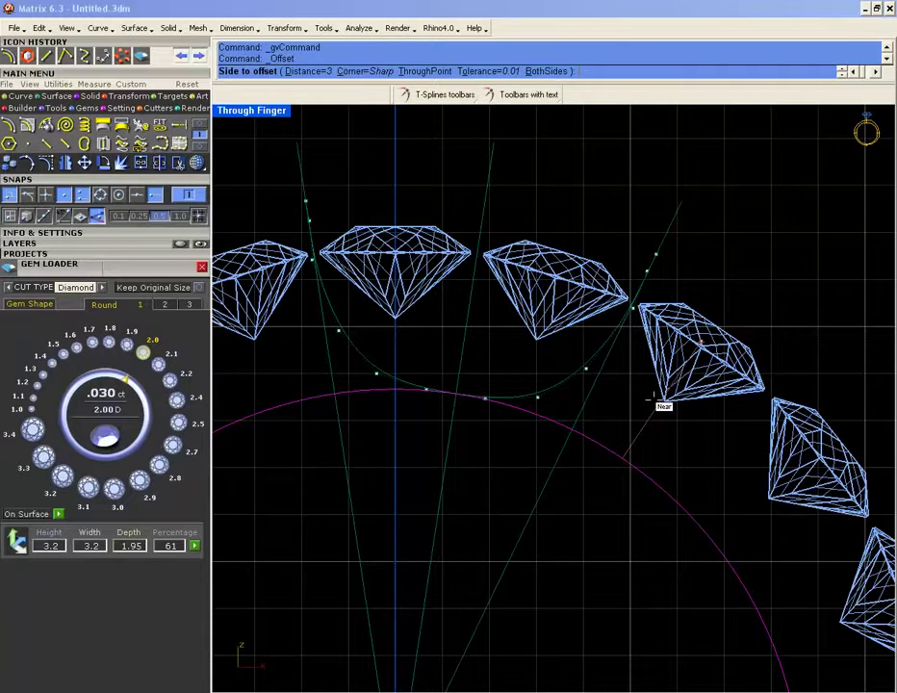
text(.4)
key(Return)
click(645, 423)
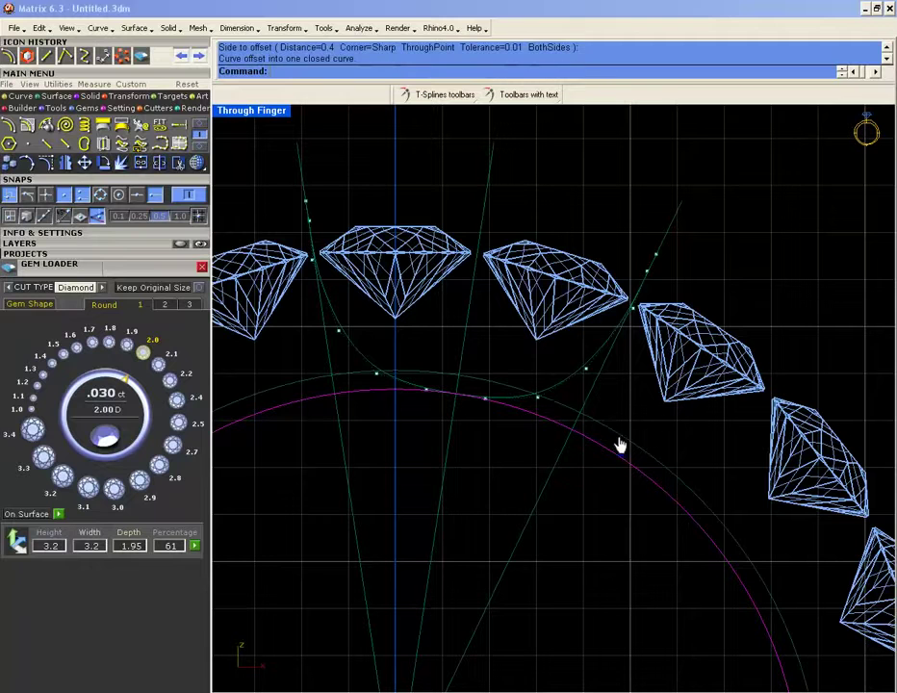
- Select the five control points along the lower left and bottom of the setting curve
drag(341, 362, 545, 441)
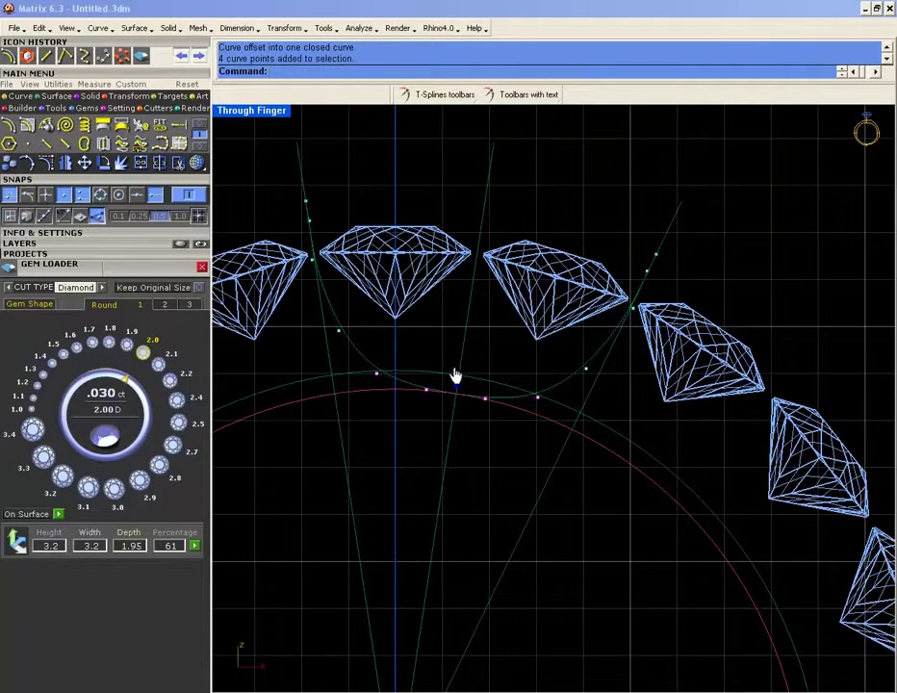
drag(323, 329, 542, 446)
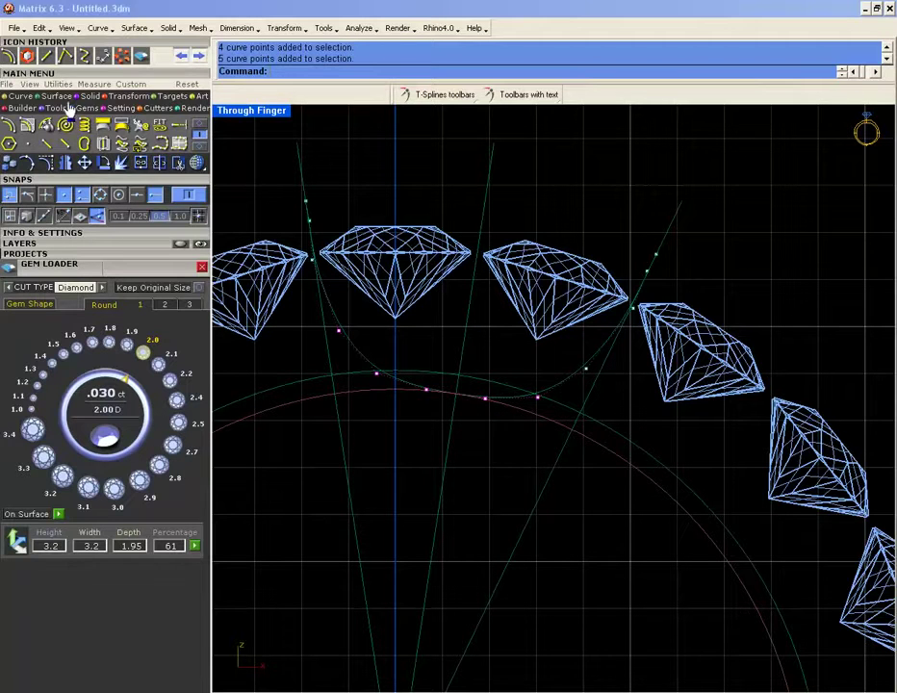
- Try to scale the five selected control points about the world origin up to the offset circle
click(122, 100)
click(9, 126)
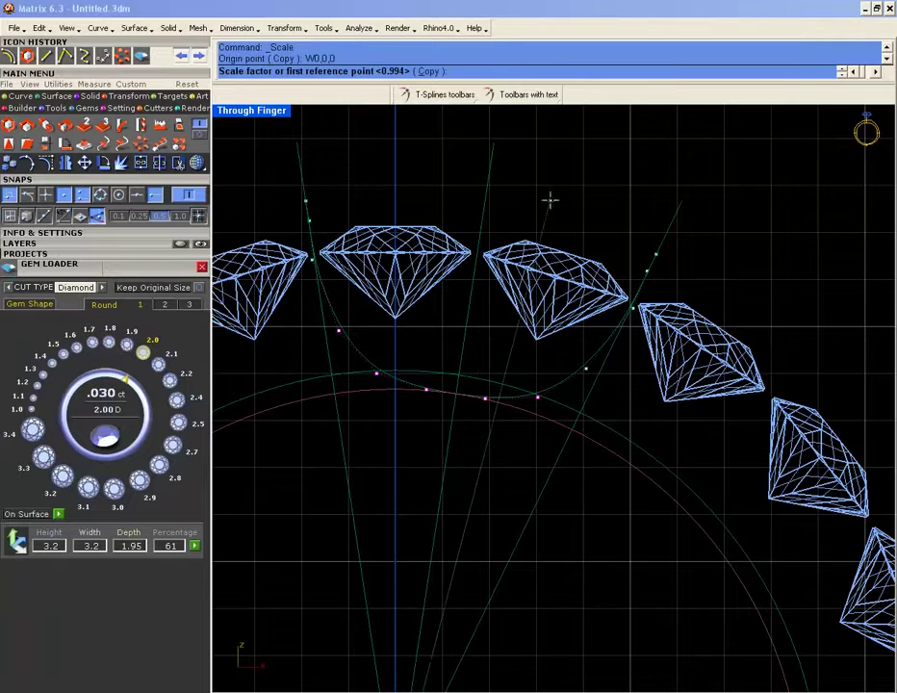
scroll(487, 327, up, 2)
click(489, 334)
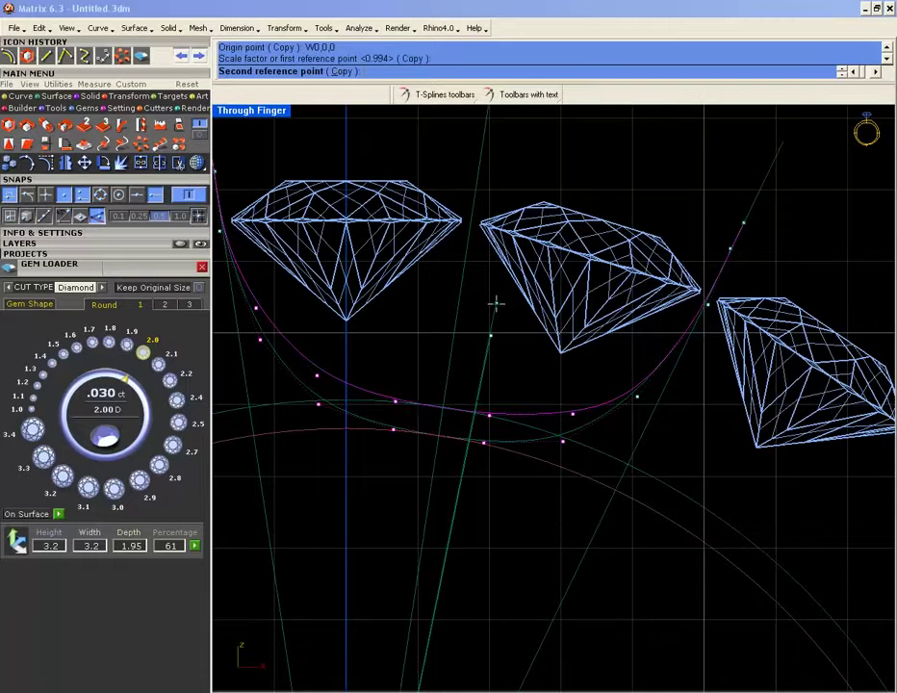
click(496, 304)
scroll(500, 310, down, 1)
key(ctrl+z)
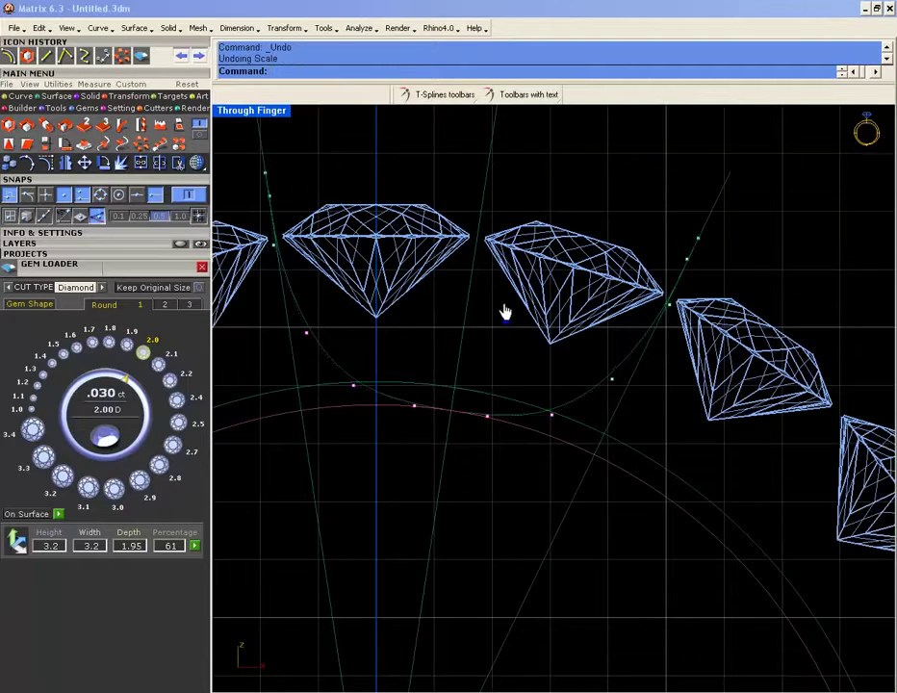
- Add the lower right control point to the selection and scale all six about the world origin up to the offset circle
drag(555, 356, 633, 415)
key(Return)
text(0)
key(Return)
click(499, 344)
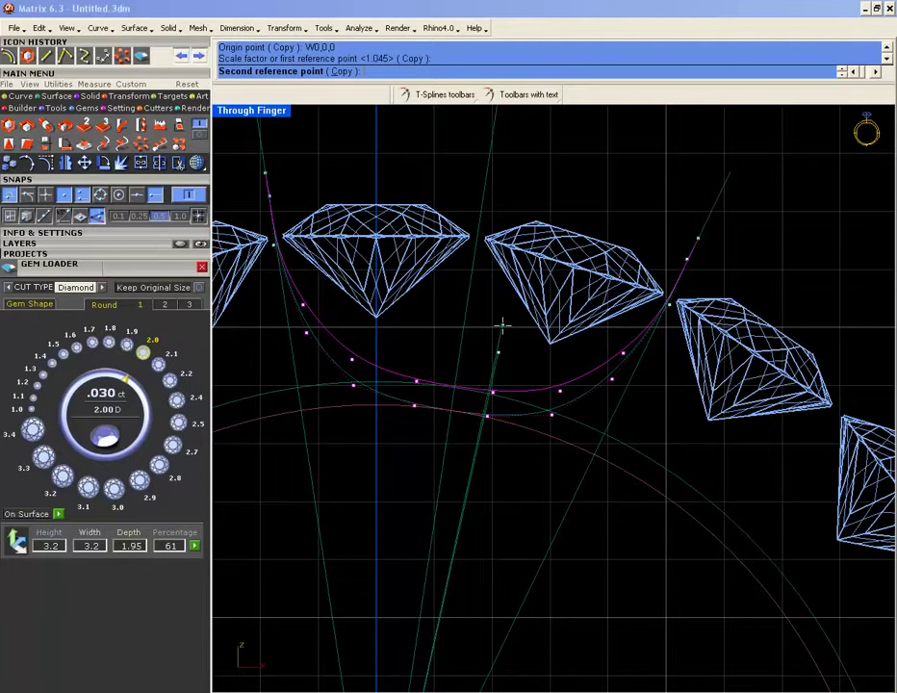
click(502, 328)
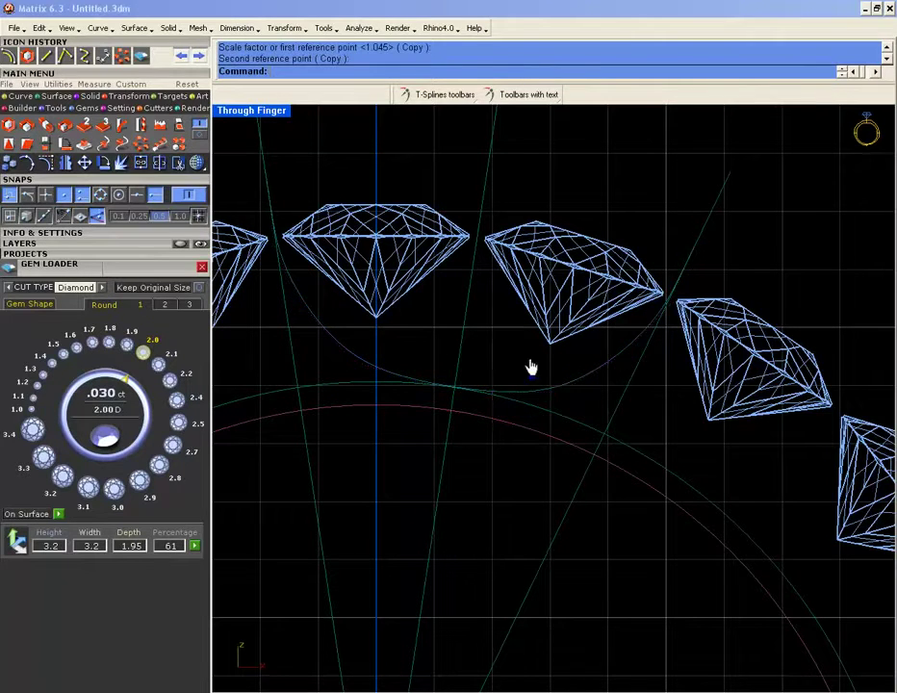
- Mirror the setting curve across the middle bisector line, repeating the mirror about the same line
click(564, 388)
click(64, 163)
click(446, 440)
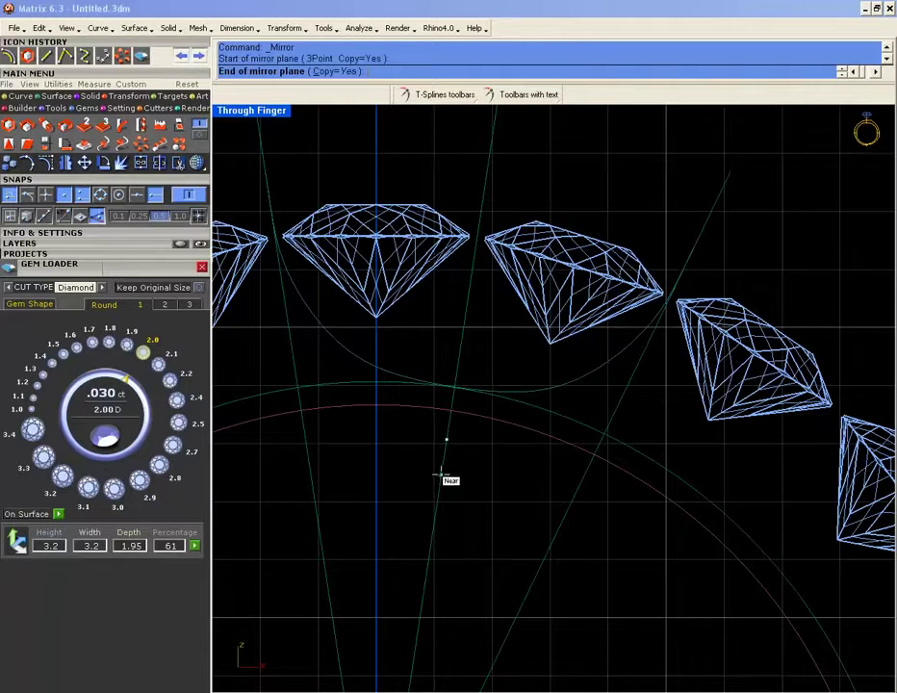
click(430, 475)
right_click(442, 433)
click(448, 431)
click(442, 454)
- Select the setting curve and move it in the Looking Down view from the stones' centre line toward their front edge
click(536, 380)
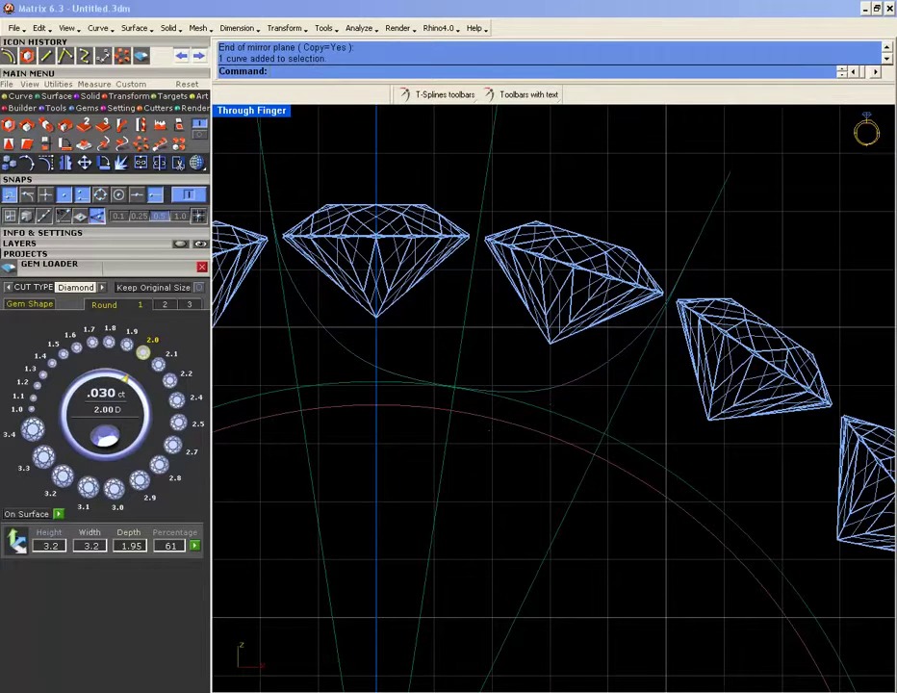
scroll(507, 331, down, 3)
drag(573, 445, 365, 424)
scroll(485, 383, up, 2)
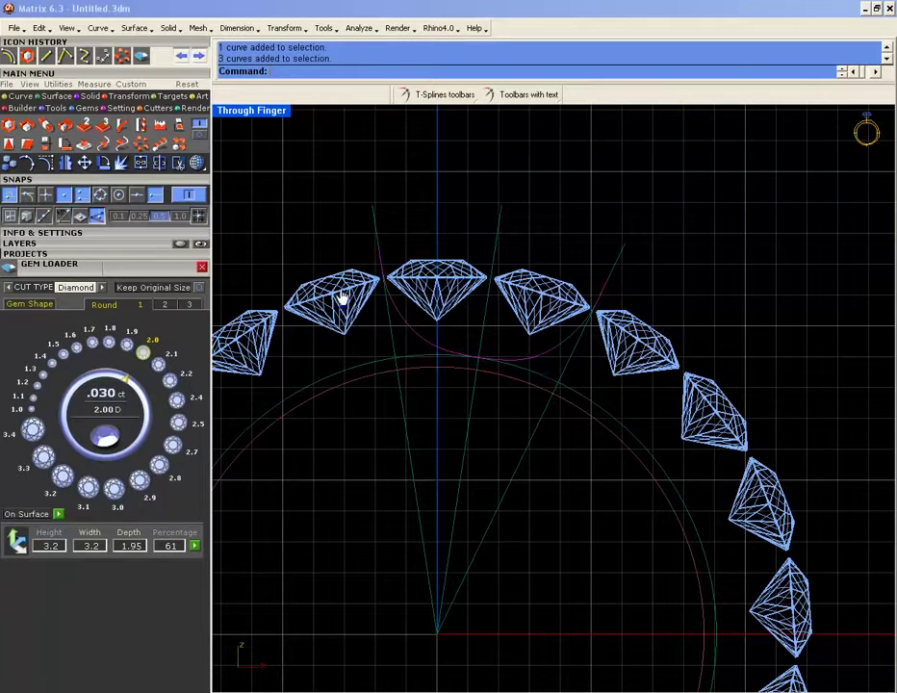
double_click(256, 114)
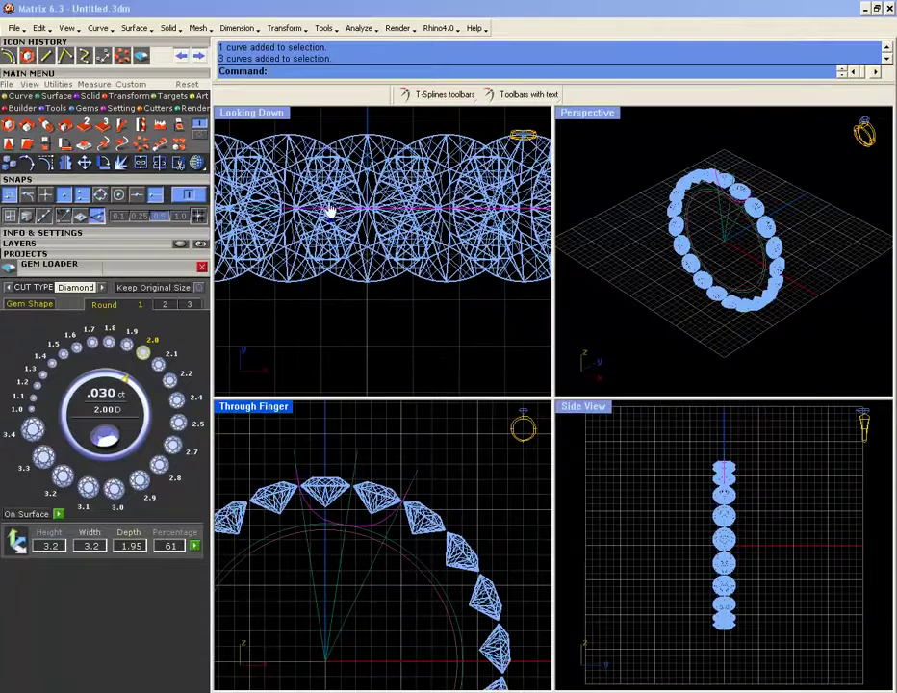
text(m)
key(Return)
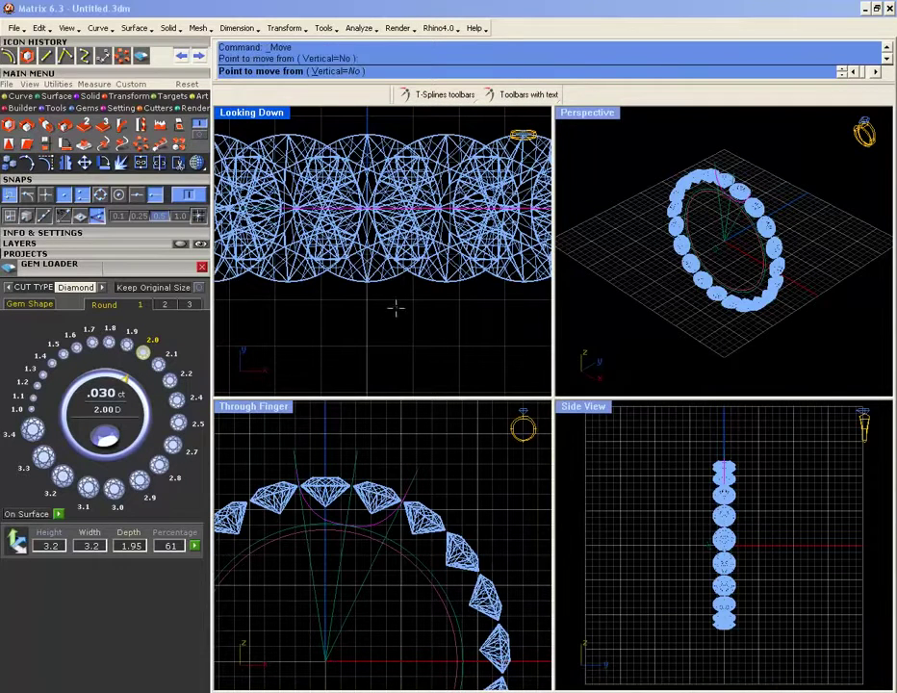
click(396, 362)
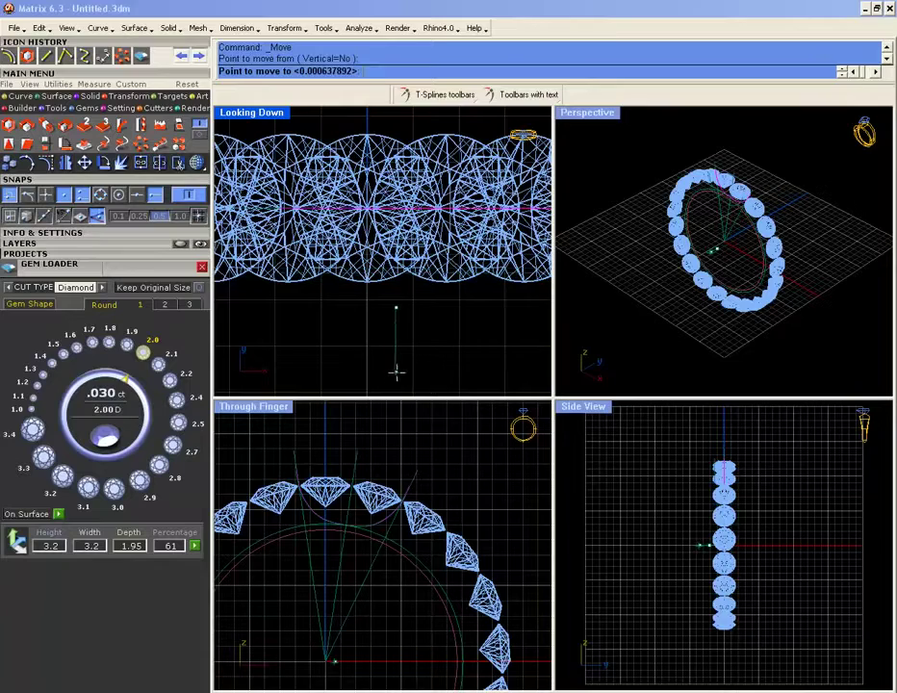
click(398, 368)
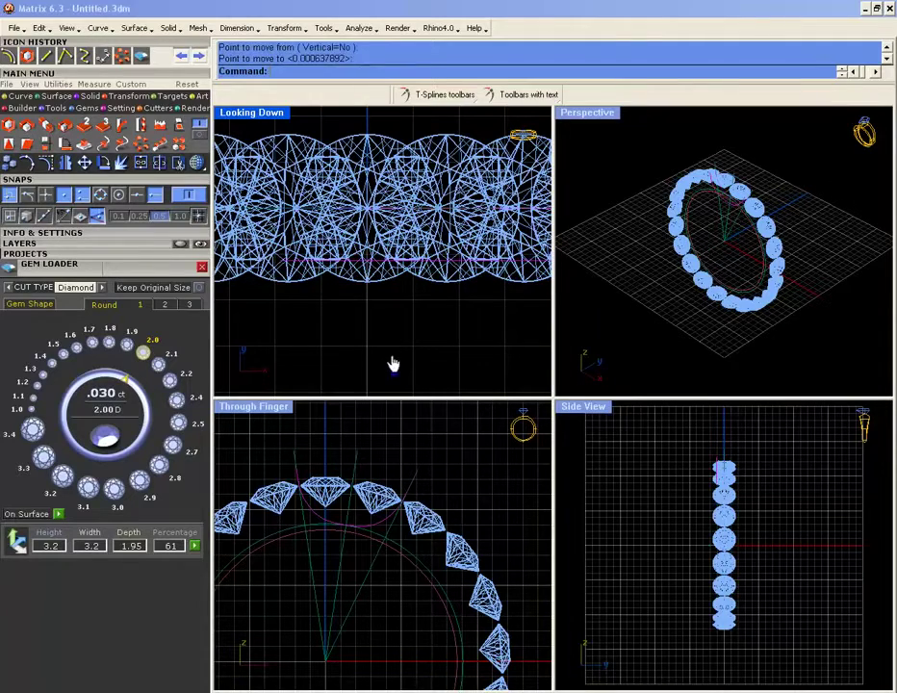
- Start rebuilding the moved setting curve and preview it with a point count of 8 at degree 3
click(603, 114)
right_drag(562, 308, 541, 363)
scroll(553, 306, up, 3)
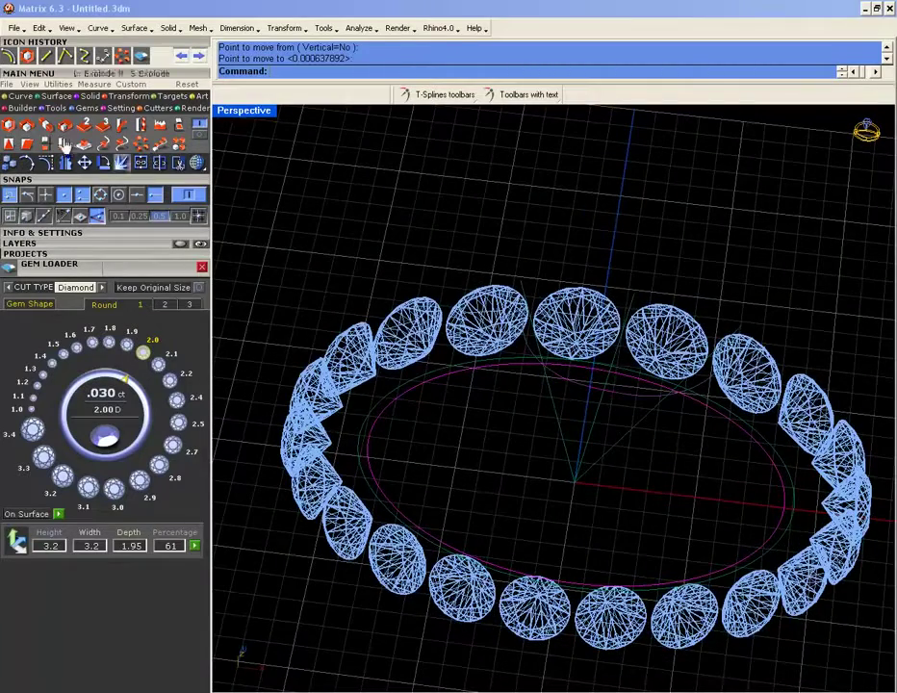
click(32, 123)
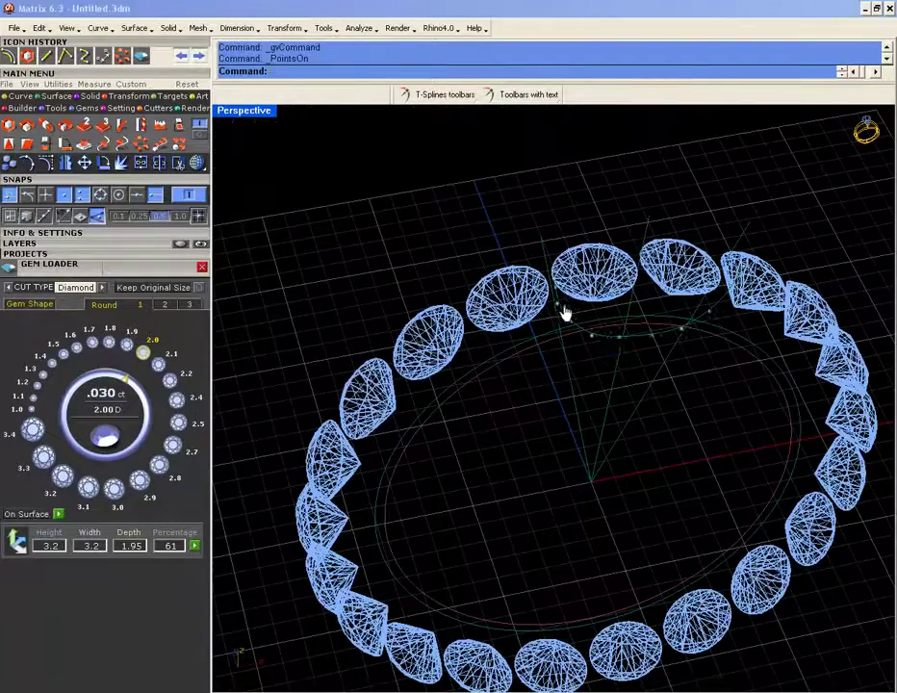
text(Rebuild)
key(Return)
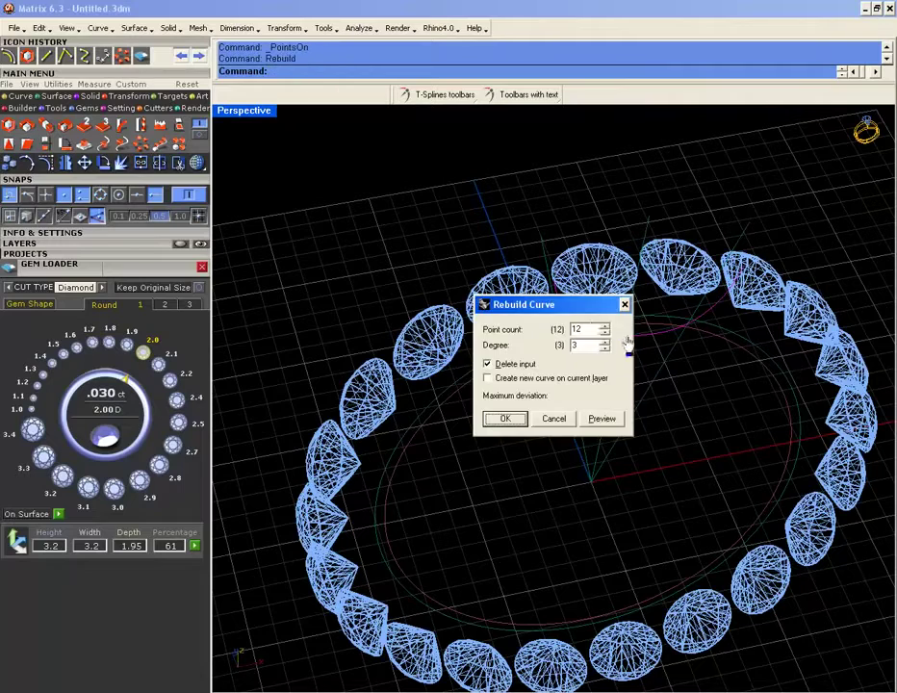
drag(580, 310, 495, 296)
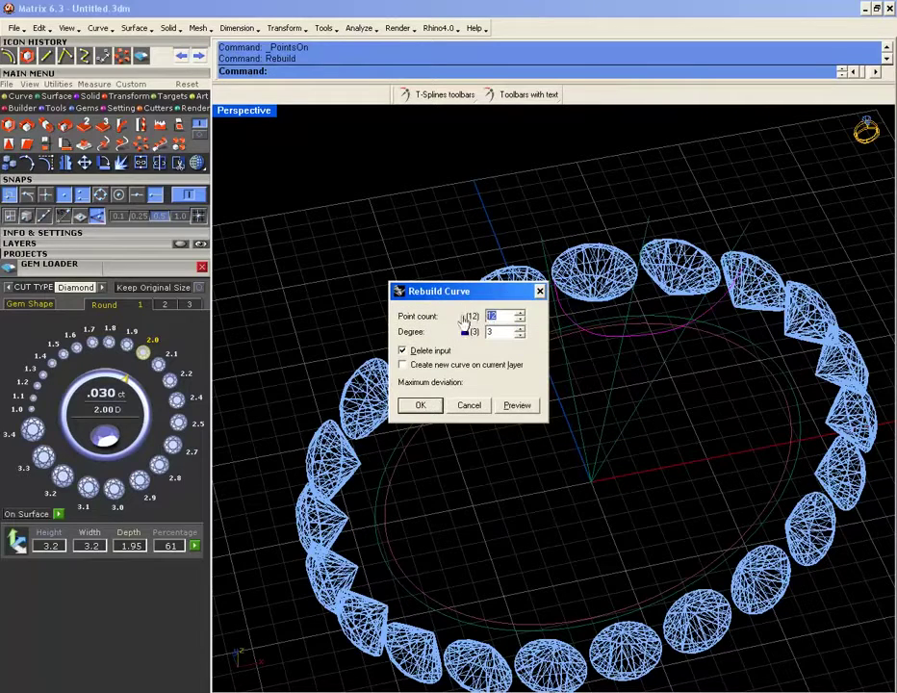
text(8)
click(517, 405)
right_drag(588, 412, 673, 321)
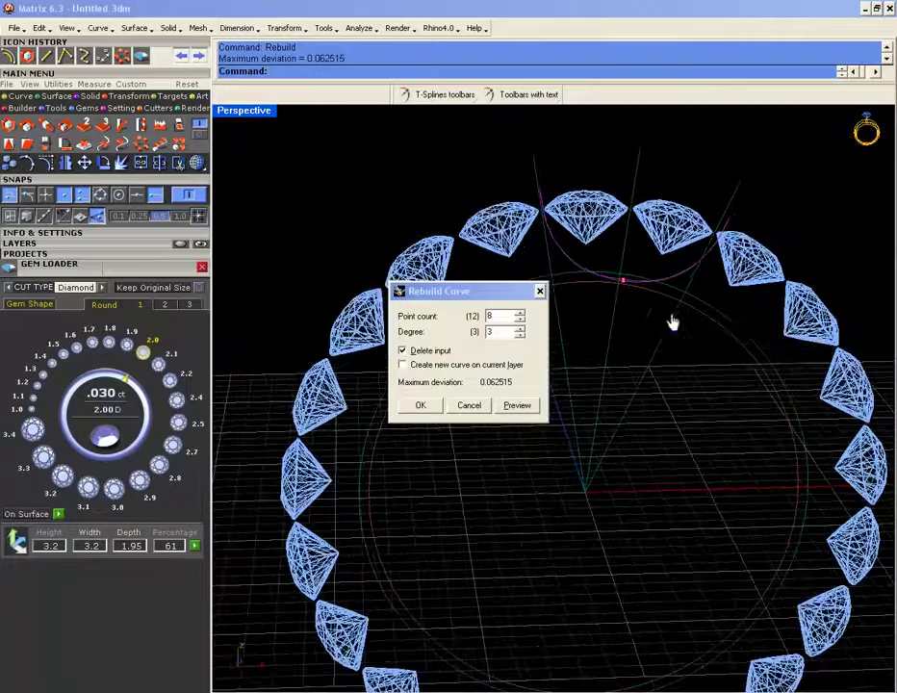
- Rebuild the setting curve with a point count of 9 at degree 3, previewing it before accepting
double_click(247, 119)
scroll(404, 515, up, 4)
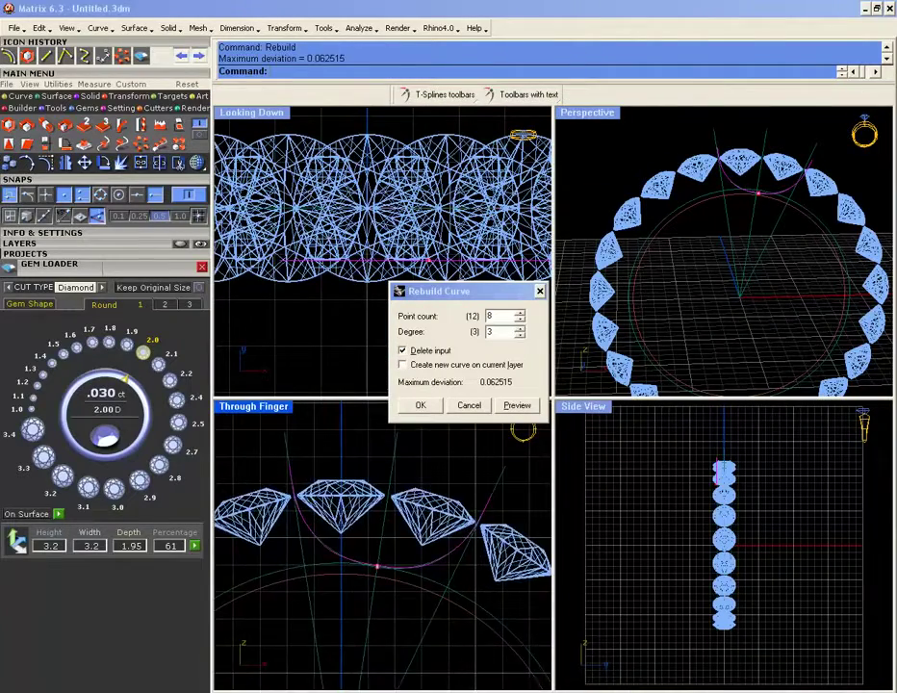
scroll(409, 511, up, 3)
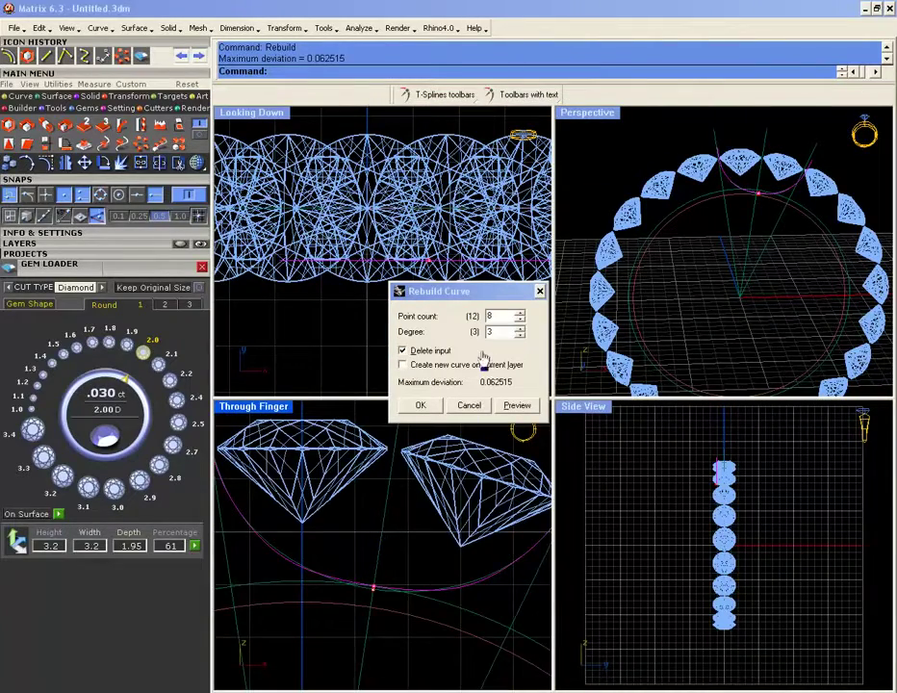
double_click(506, 316)
text(9)
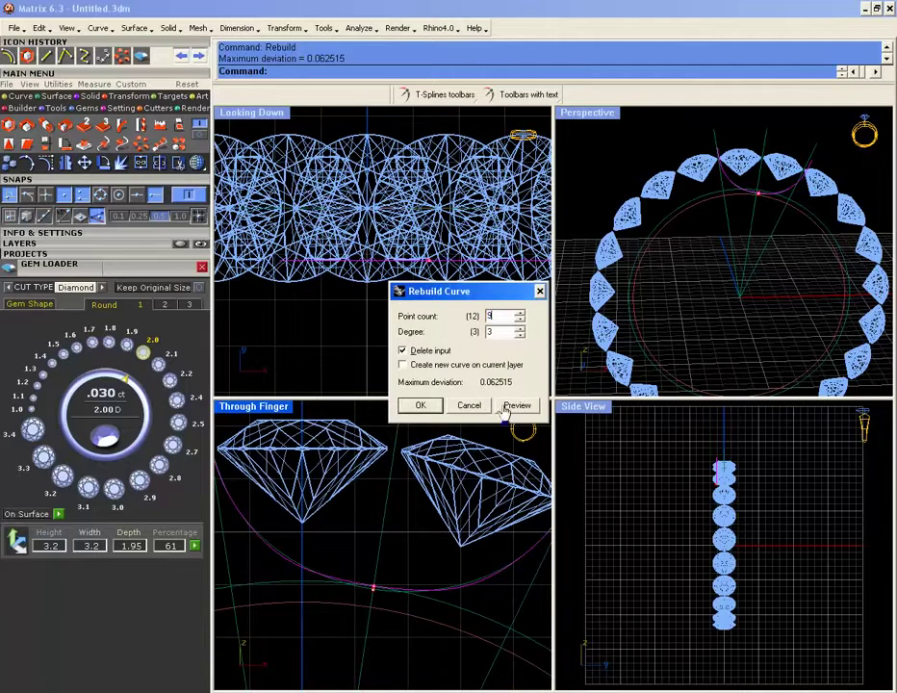
click(514, 405)
click(421, 405)
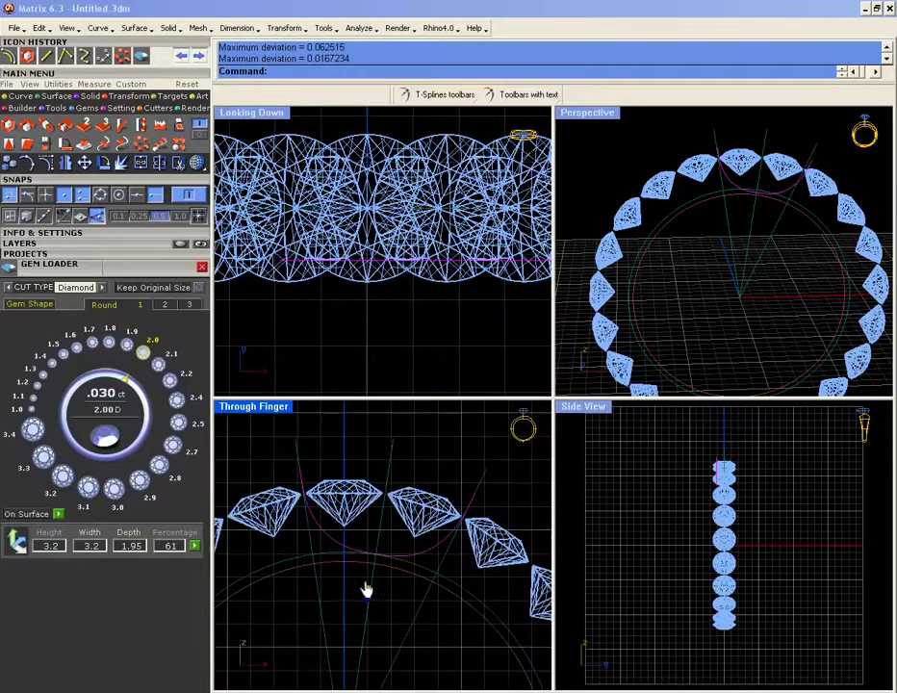
- Show the rebuilt setting curve's control points and examine them in perspective
click(46, 164)
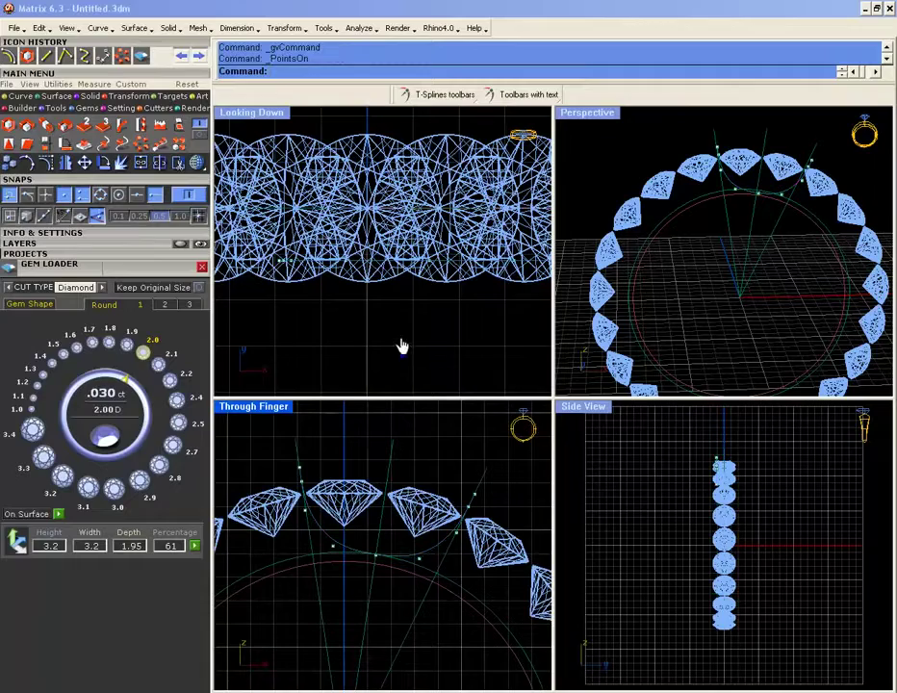
double_click(604, 114)
drag(471, 147, 761, 329)
right_drag(741, 320, 577, 388)
text(Pip)
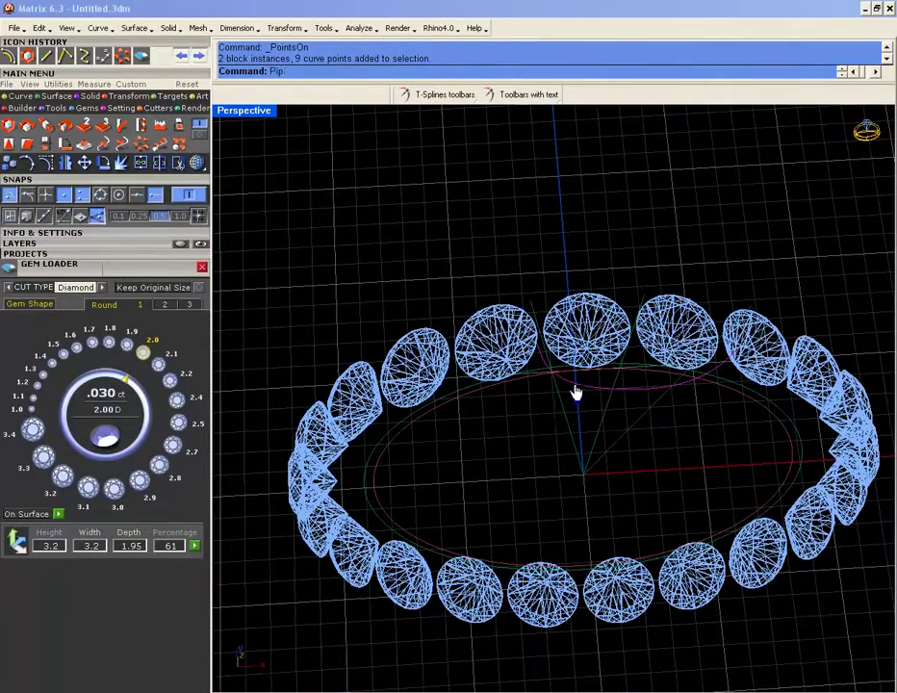
key(Return)
key(Return)
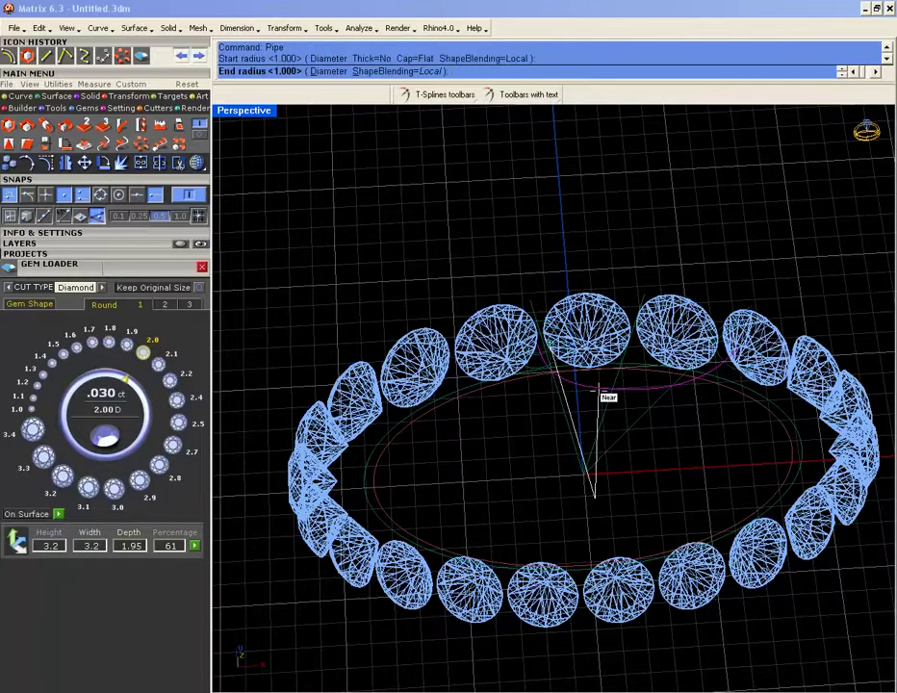
key(Return)
- Pipe the setting curve with a start and end diameter of 0.8 mm and shade the view
key(Return)
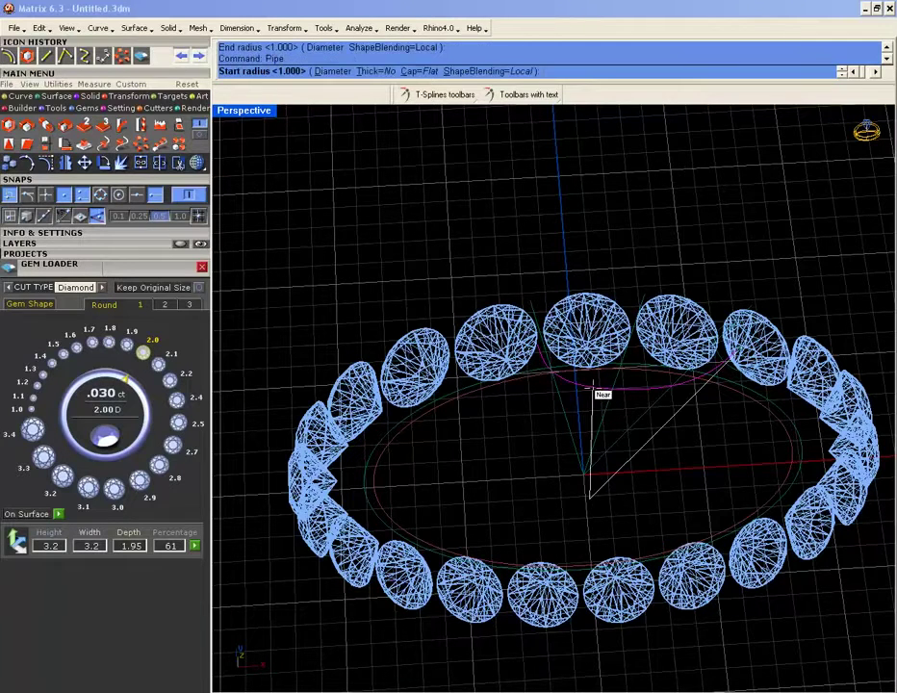
text(D)
key(Return)
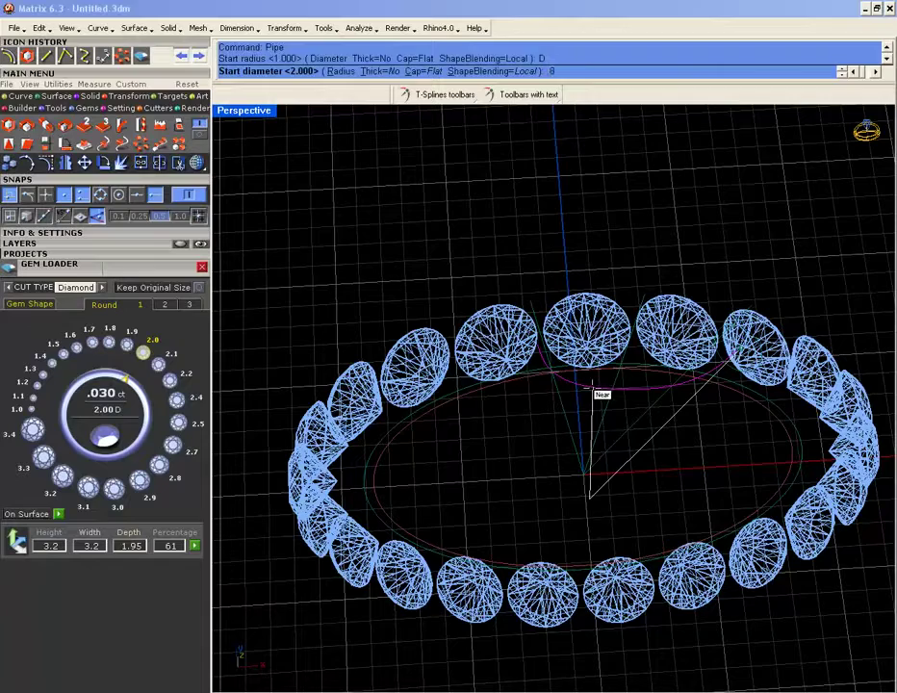
key(Return)
key(Return)
key(Return)
click(198, 165)
- Move the pipe together with its setting curve slightly inward, toward the centre line of the stones
mouse_move(570, 281)
right_down()
mouse_move(630, 173)
mouse_move(607, 380)
right_up()
scroll(593, 315, up, 3)
right_drag(593, 315, 538, 314)
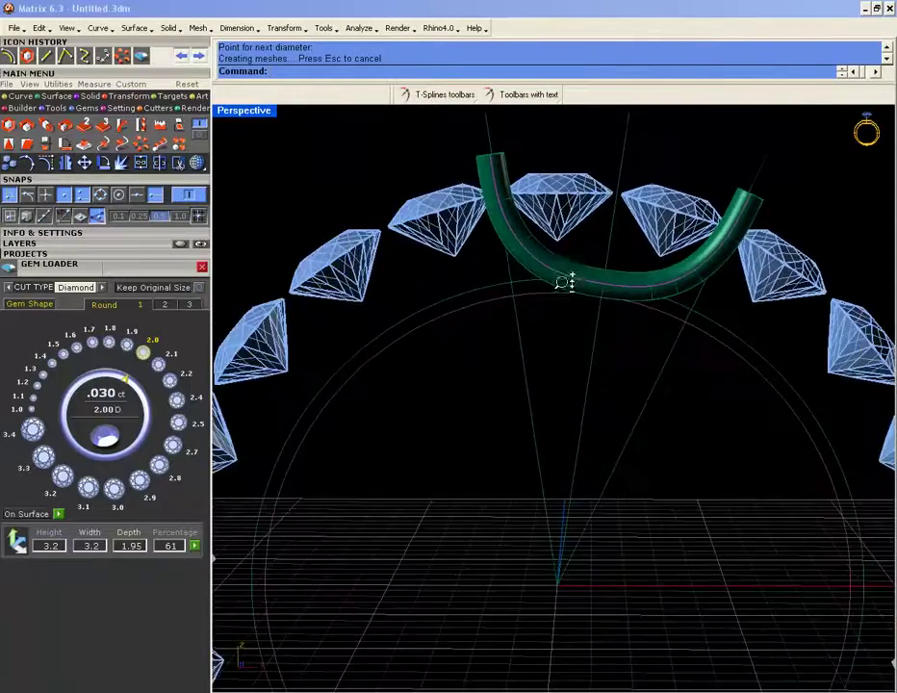
right_drag(560, 280, 568, 349)
scroll(549, 337, up, 3)
click(515, 367)
scroll(563, 330, down, 5)
right_drag(467, 360, 550, 510)
scroll(472, 453, up, 3)
key(Return)
click(560, 380)
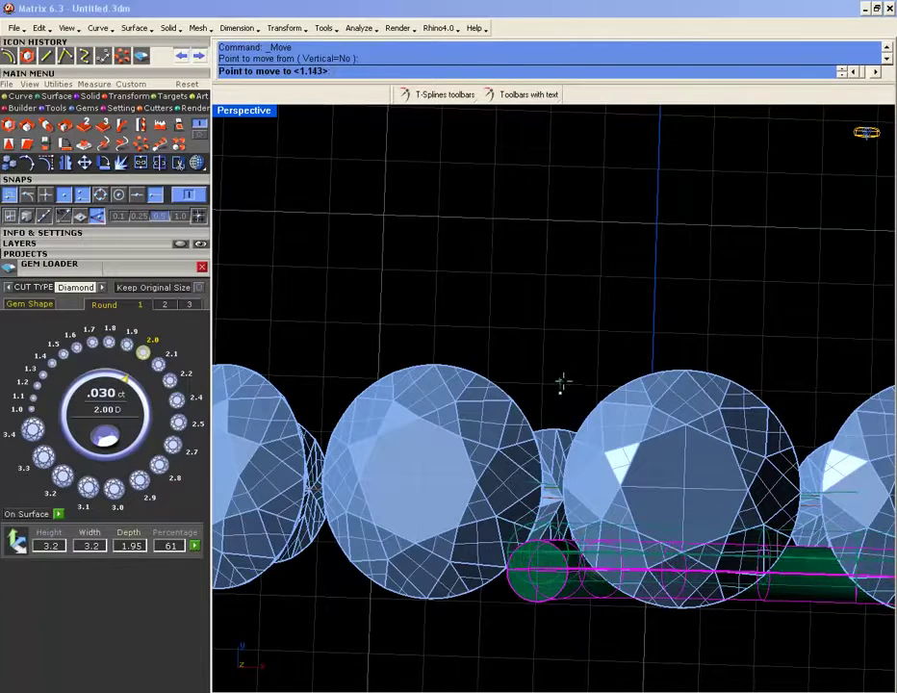
click(563, 382)
- Try to polar-array the pipe about the world origin in the Through Finger view with 21 items over 360 degrees
scroll(568, 402, down, 6)
right_drag(568, 402, 535, 346)
scroll(589, 348, up, 5)
click(572, 356)
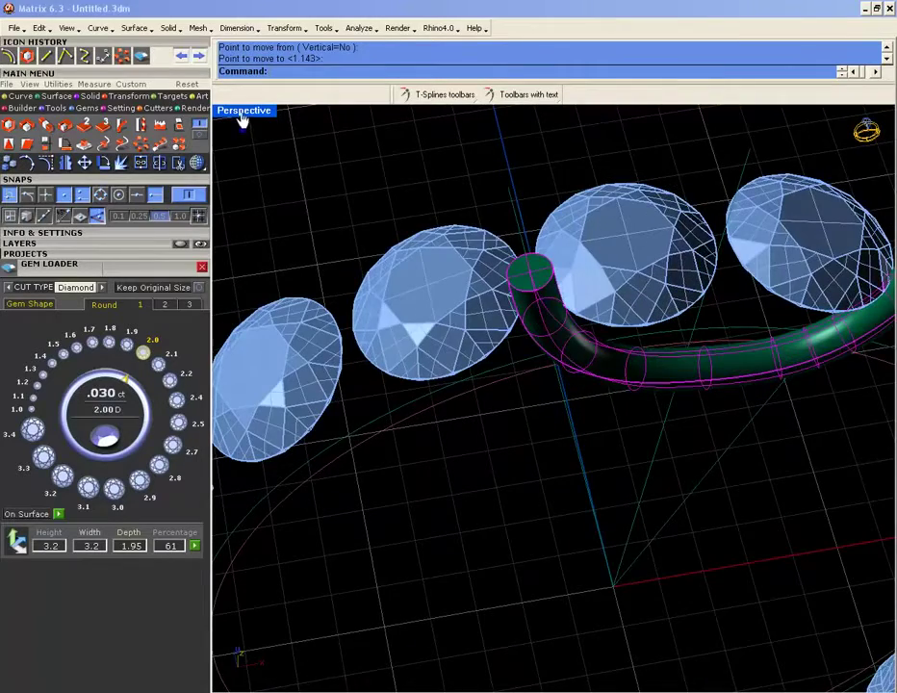
double_click(242, 112)
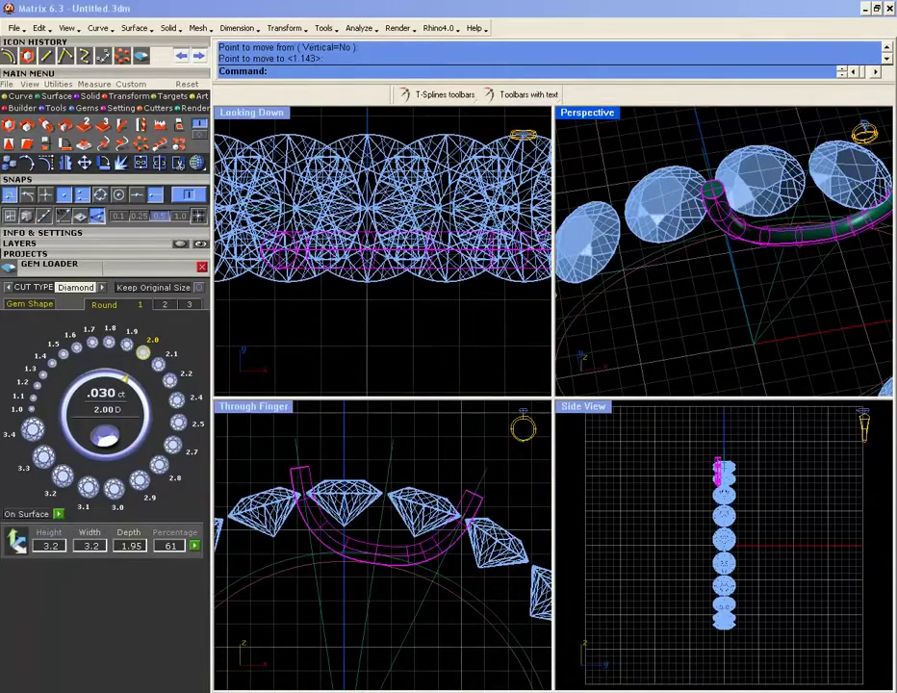
click(141, 162)
double_click(271, 414)
text(0)
key(Return)
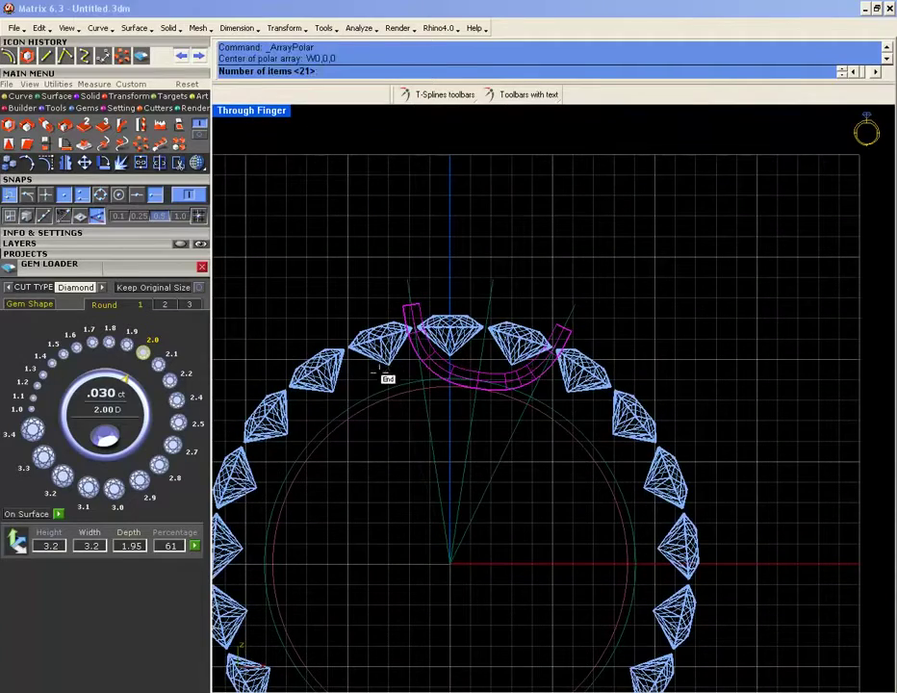
key(Return)
key(Return)
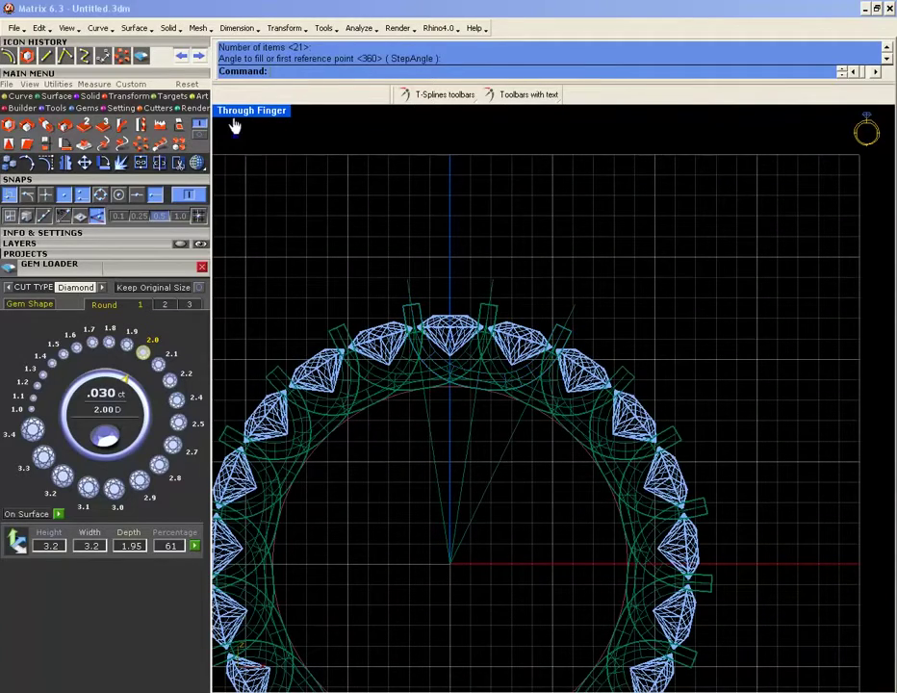
- Examine how the arrayed pipes meet between and below the stones, and undo the polar array
double_click(252, 111)
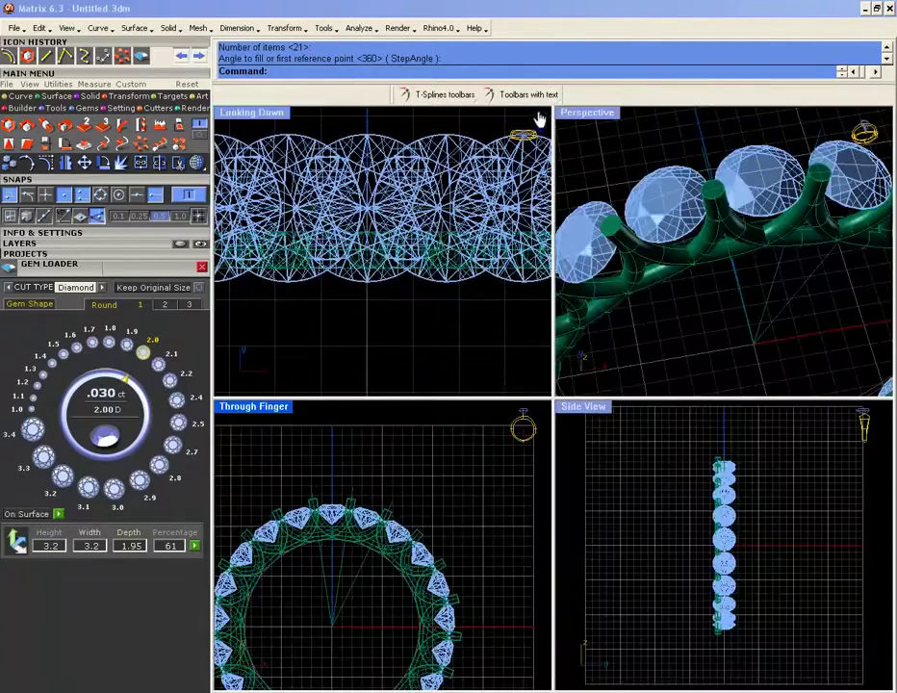
double_click(587, 113)
right_drag(644, 329, 564, 250)
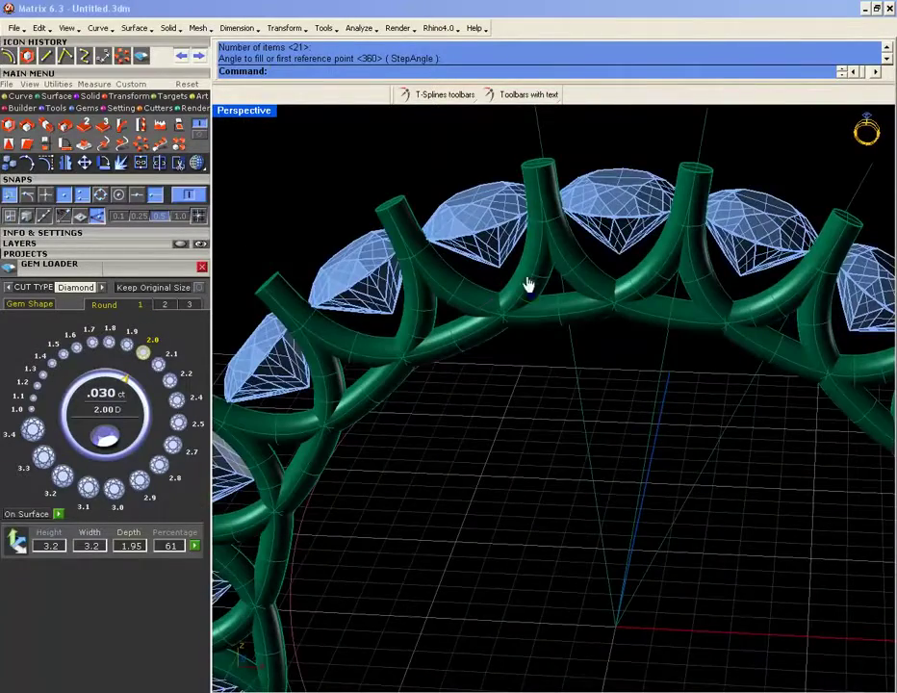
scroll(571, 307, down, 5)
right_drag(593, 316, 555, 278)
click(605, 332)
scroll(554, 279, up, 5)
scroll(555, 278, down, 4)
right_drag(546, 324, 584, 348)
key(ctrl+z)
scroll(674, 331, up, 4)
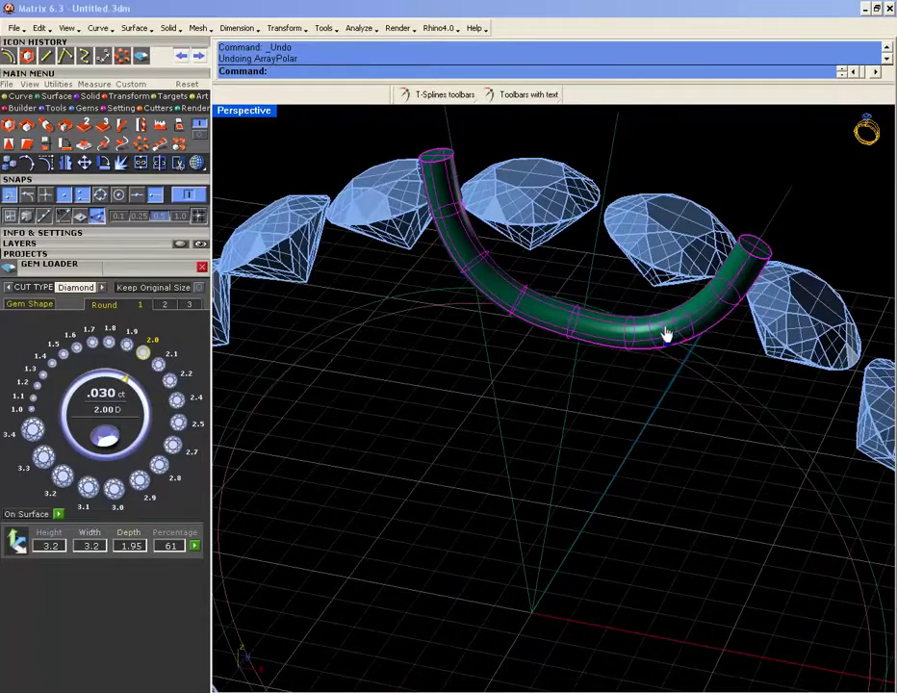
- Return the perspective view to wireframe and show the control points of the setting curve inside the pipe
click(732, 287)
click(765, 333)
click(196, 164)
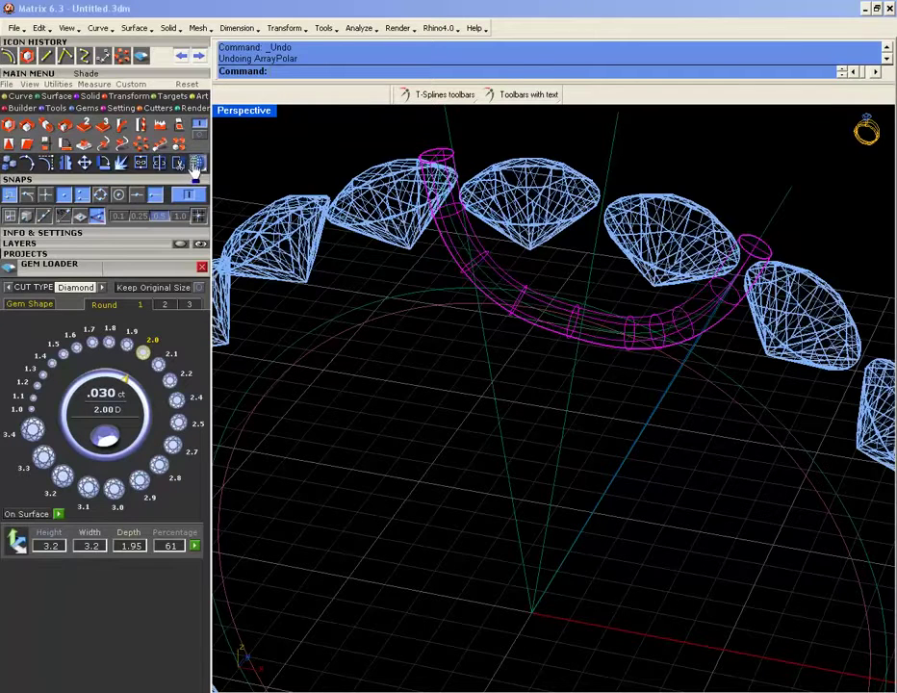
click(592, 328)
click(629, 365)
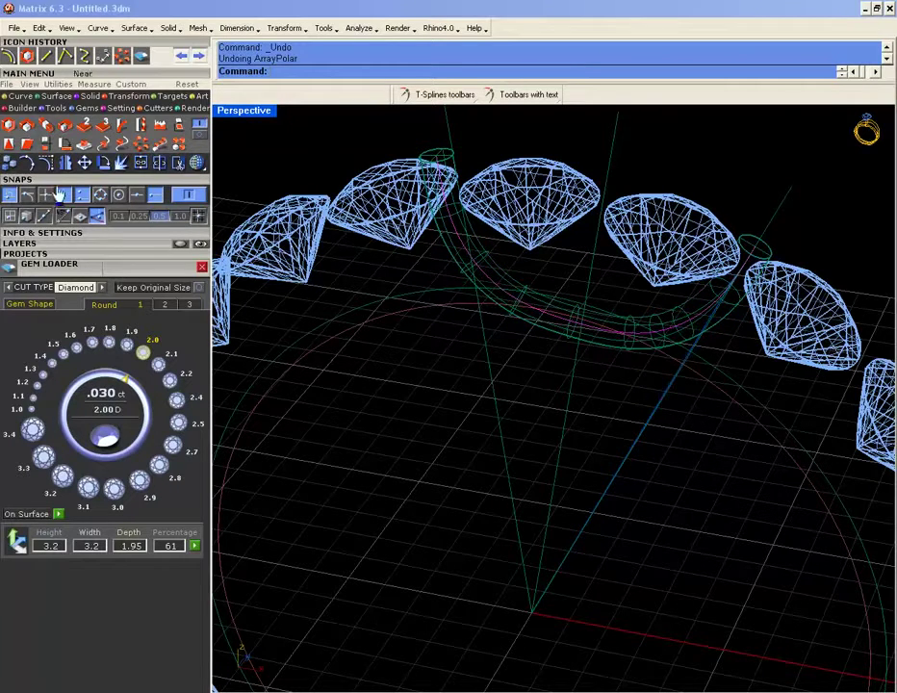
click(46, 164)
- Try to move the lower right control point of the setting curve, and undo the move
scroll(657, 421, down, 4)
right_drag(657, 421, 649, 450)
scroll(648, 391, up, 3)
click(664, 409)
text(m)
key(Return)
click(662, 497)
click(662, 517)
key(ctrl+z)
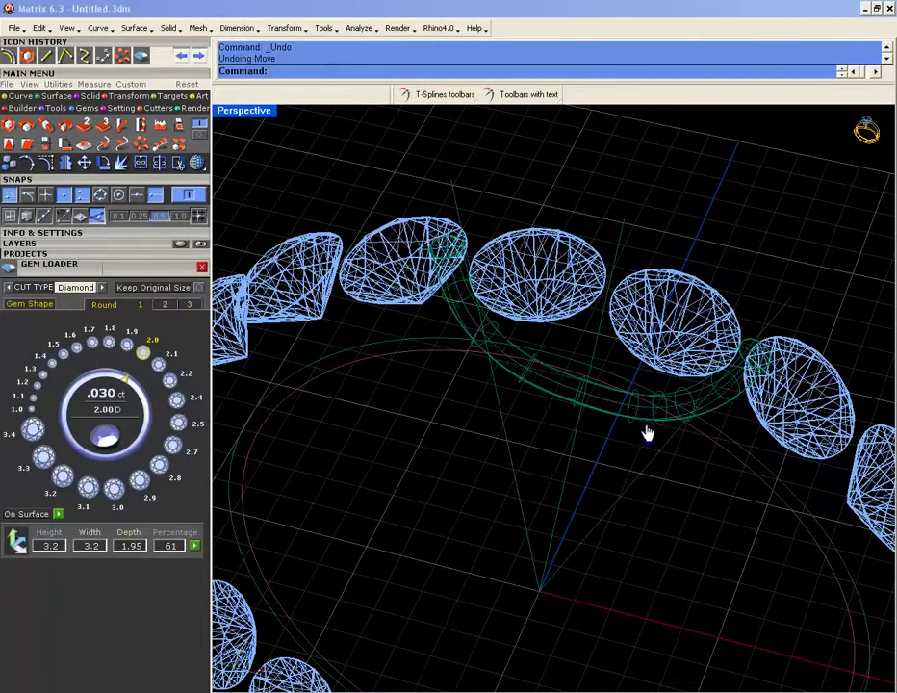
- Delete the pipe and pipe the setting curve again with a 0.8 mm start and end diameter
key(Delete)
text(Pipe)
key(Return)
key(Return)
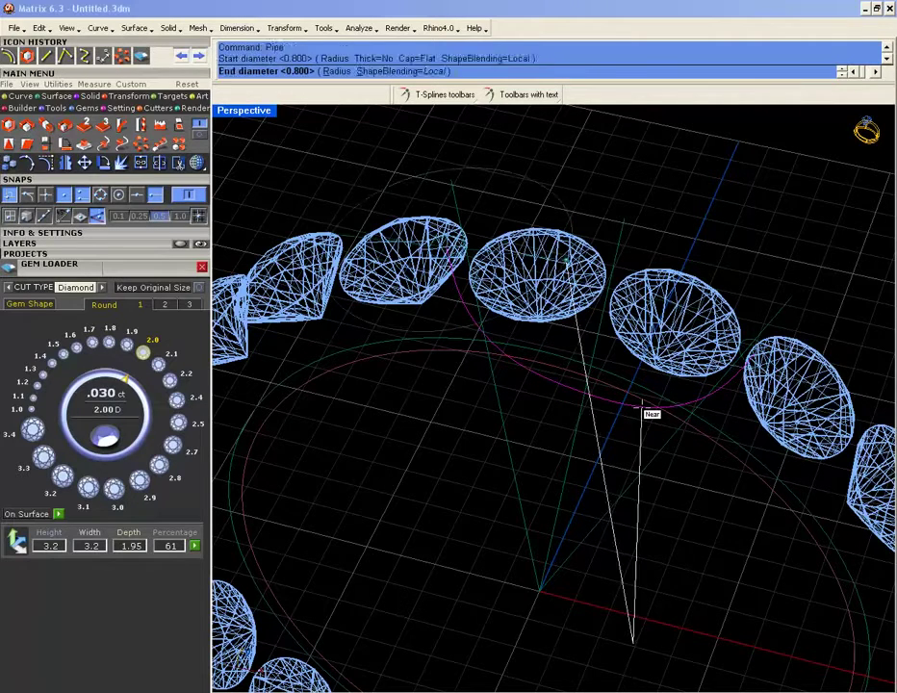
key(Return)
key(Return)
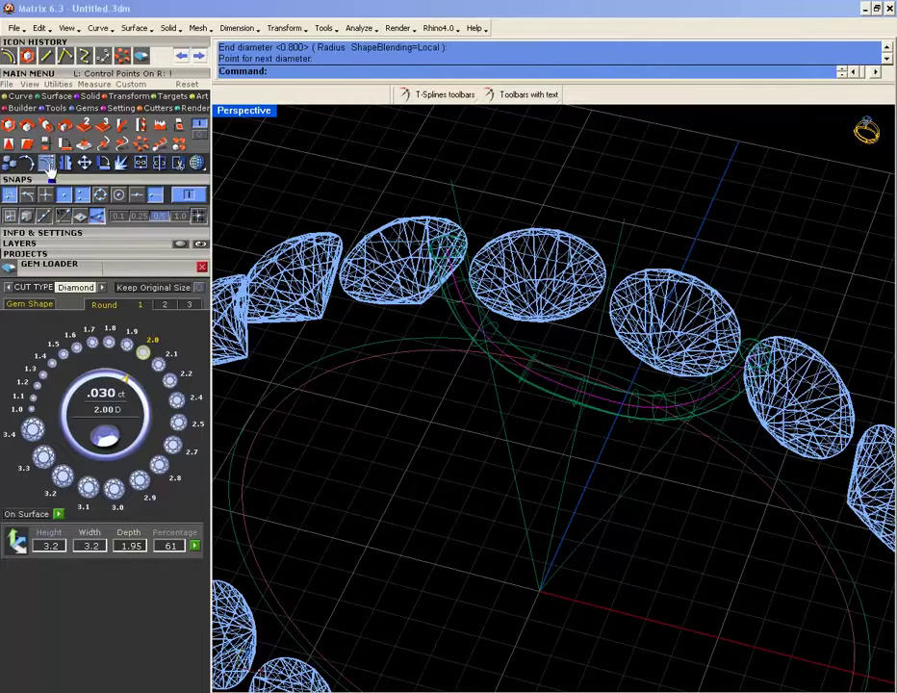
- Try to move the setting curve's lower right control point again, and undo both the move and the new pipe
click(49, 167)
click(653, 414)
key(Return)
click(700, 534)
click(701, 544)
key(ctrl+z)
key(ctrl+z)
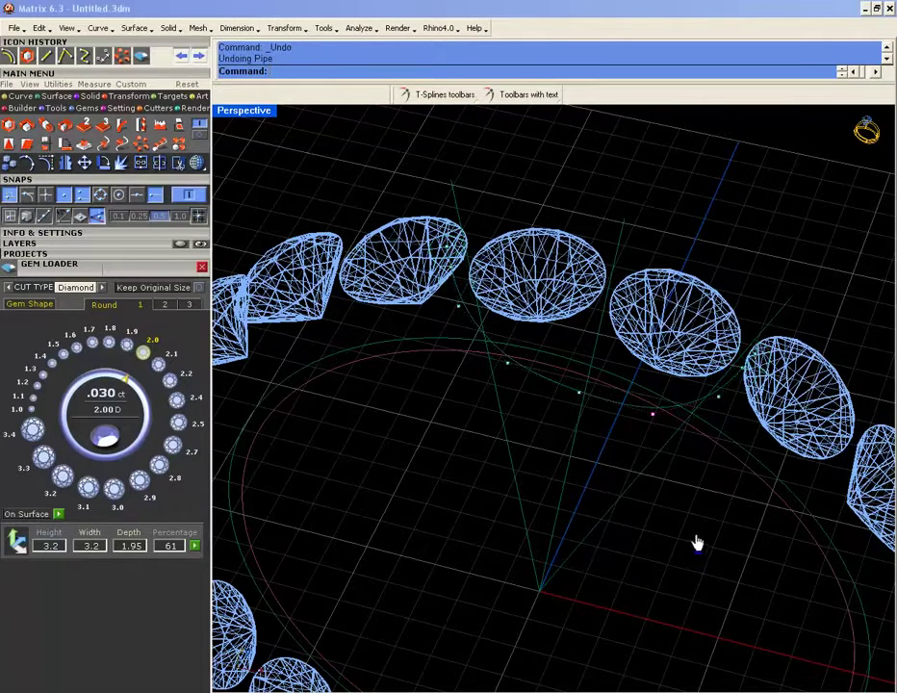
- Hide the setting curve's control points and switch the perspective view to shaded display
click(34, 243)
click(33, 243)
click(39, 232)
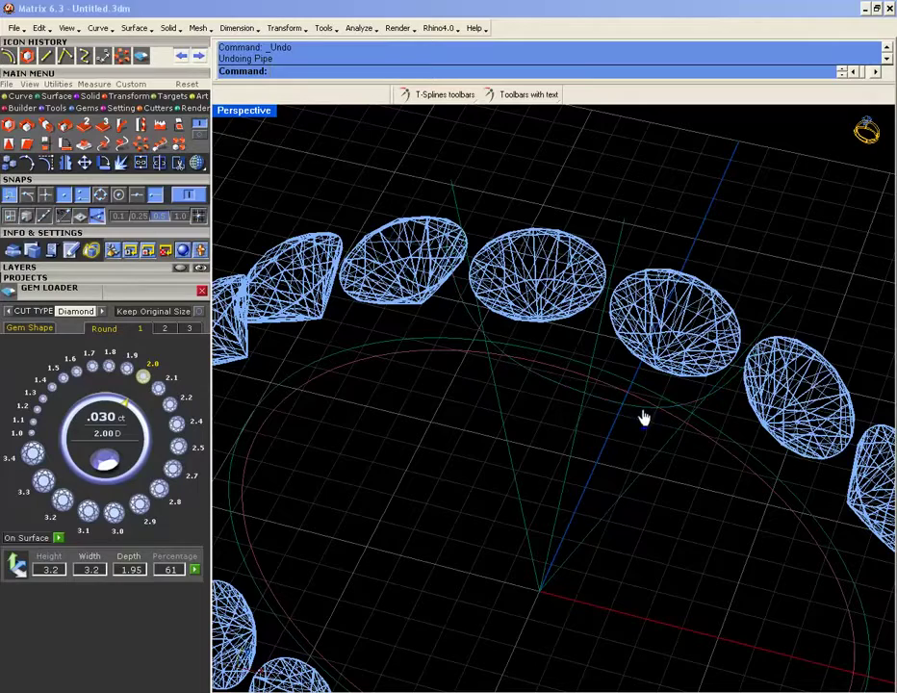
scroll(590, 424, down, 2)
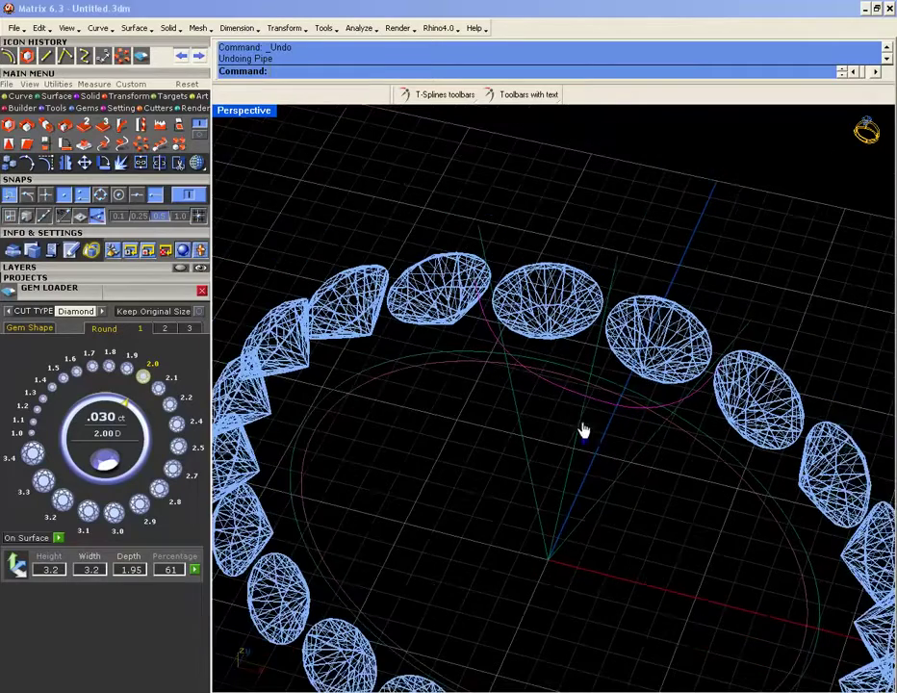
click(199, 166)
mouse_move(501, 358)
right_down()
mouse_move(542, 358)
mouse_move(517, 407)
mouse_move(528, 375)
right_up()
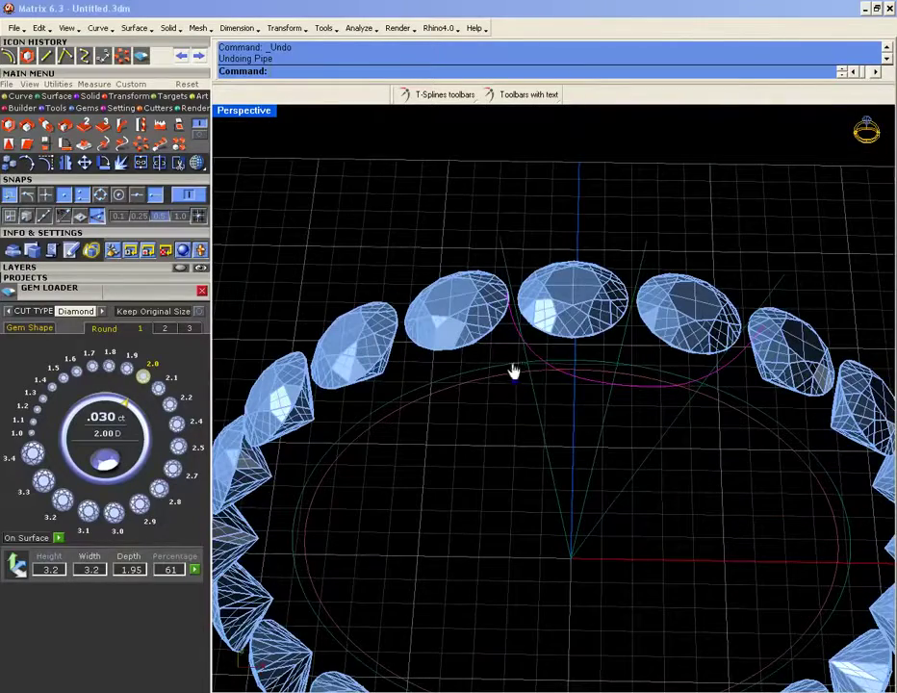
- Pipe the setting curve with a 0.8 mm start and end diameter
key(Return)
key(Return)
key(Return)
key(Return)
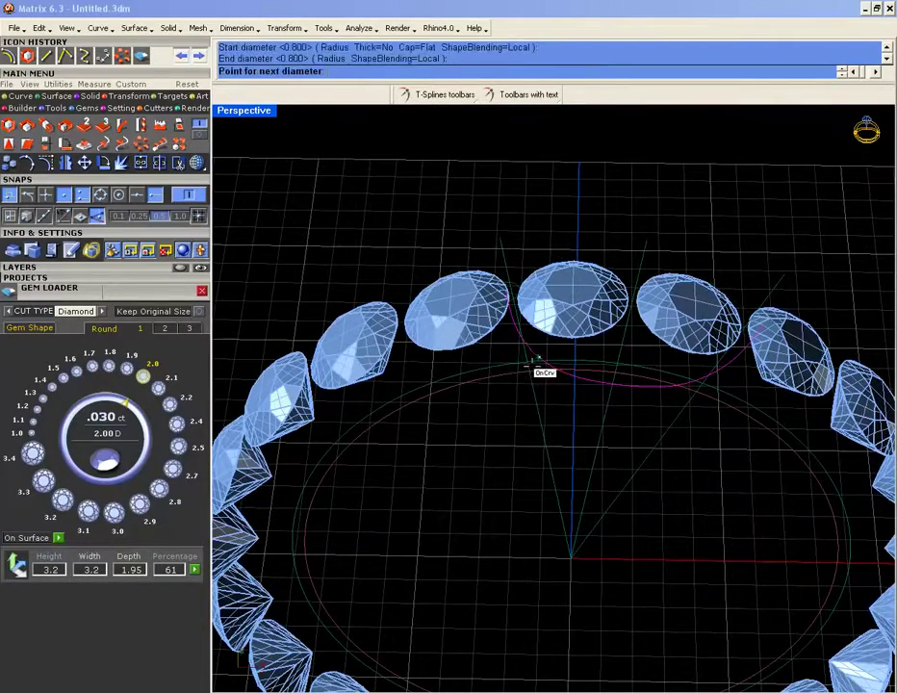
- Polar array the new pipe around the ring centre in the Through Finger view, with 21 items over 360 degrees
click(104, 125)
double_click(258, 114)
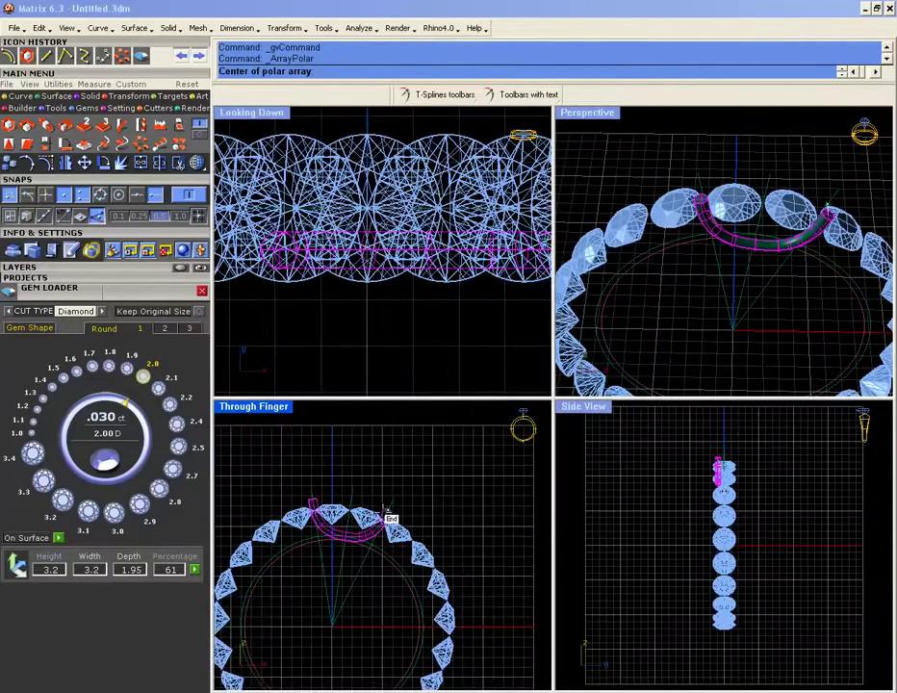
click(388, 536)
key(Return)
key(Return)
key(Escape)
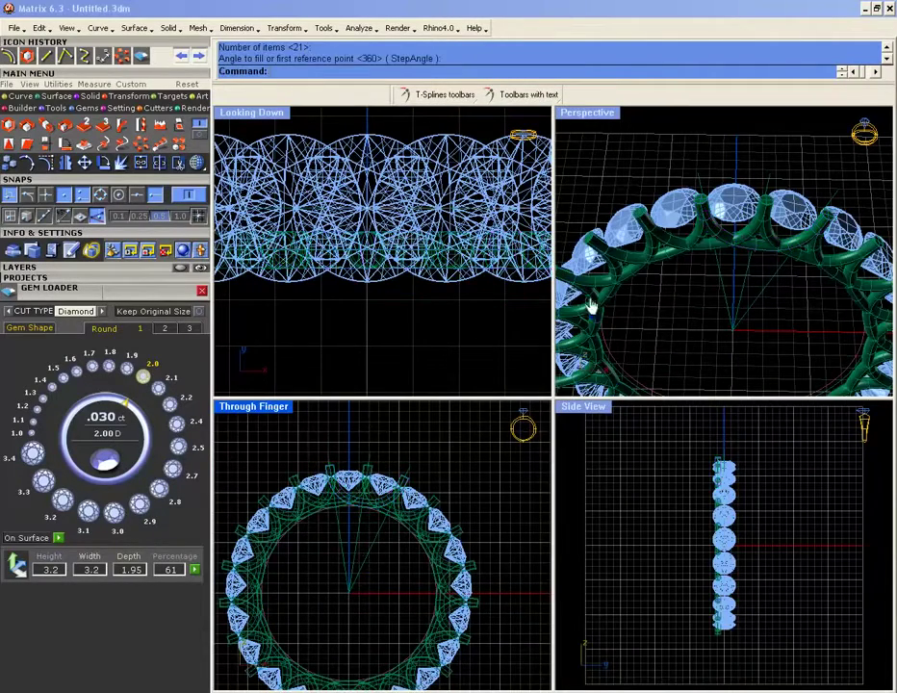
- Examine in the perspective view how the arrayed pipes meet the girdles of the diamonds
double_click(585, 112)
right_drag(578, 173, 597, 337)
scroll(639, 352, up, 8)
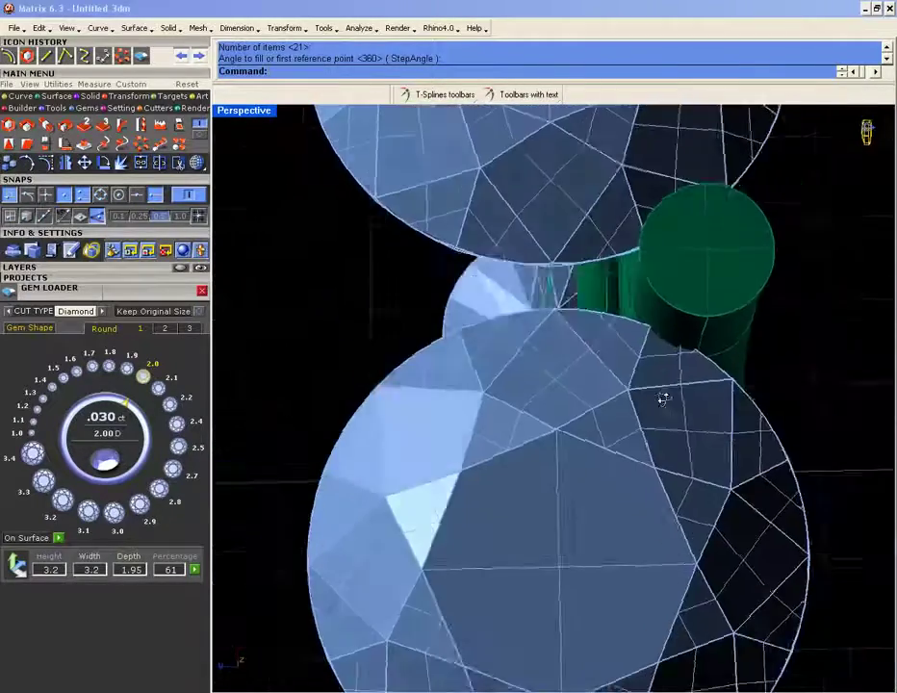
scroll(663, 398, up, 2)
scroll(649, 385, down, 5)
right_drag(682, 378, 641, 362)
scroll(641, 362, down, 2)
scroll(630, 358, up, 5)
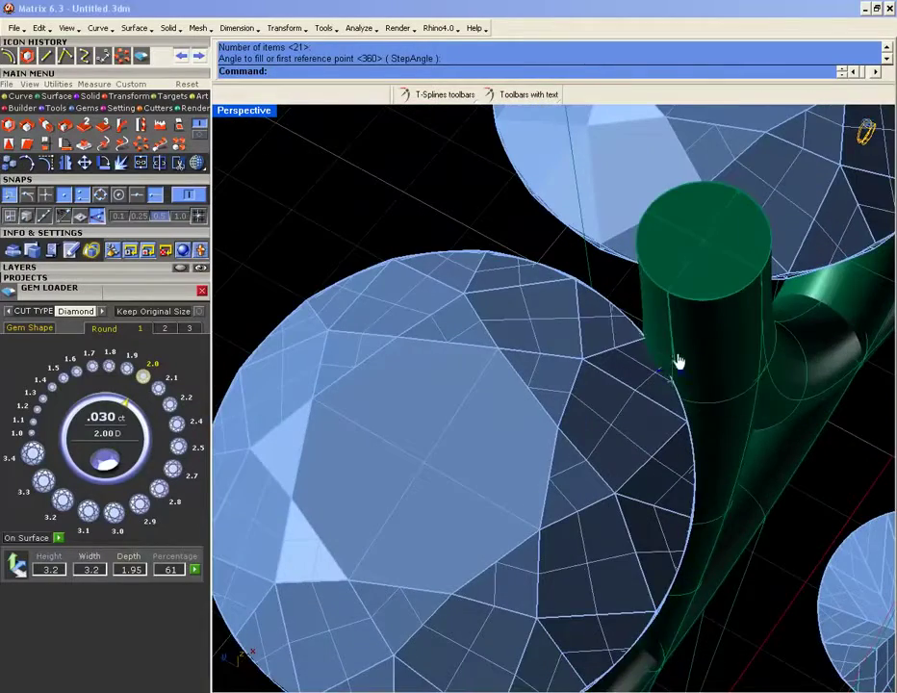
click(695, 370)
click(706, 396)
scroll(705, 397, down, 5)
right_drag(704, 396, 547, 363)
scroll(605, 316, down, 3)
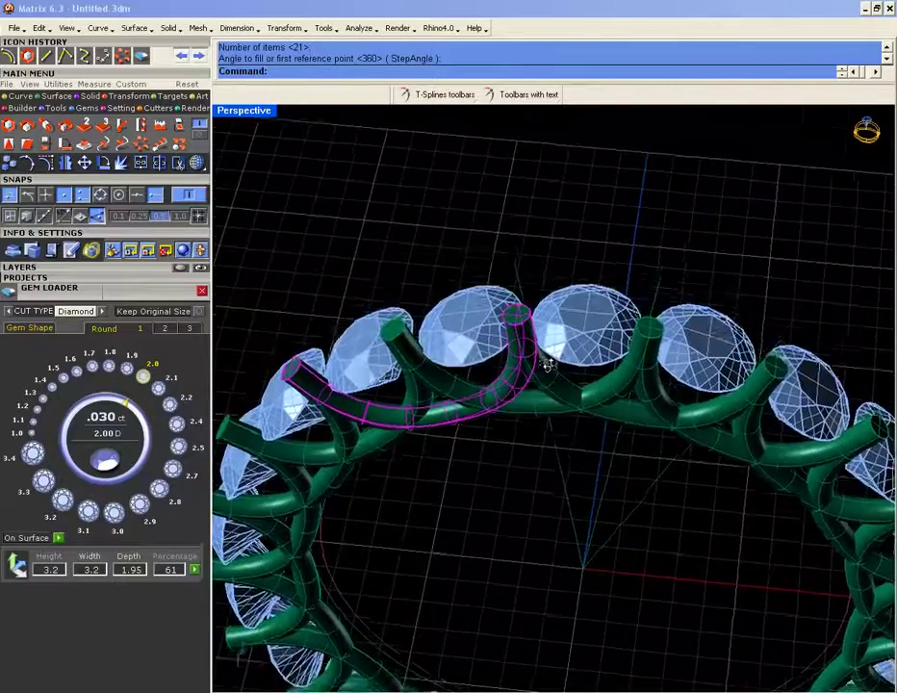
- Undo the polar array and the pipe
scroll(537, 344, up, 4)
scroll(538, 344, down, 5)
right_drag(601, 340, 510, 429)
key(ctrl+z)
key(ctrl+z)
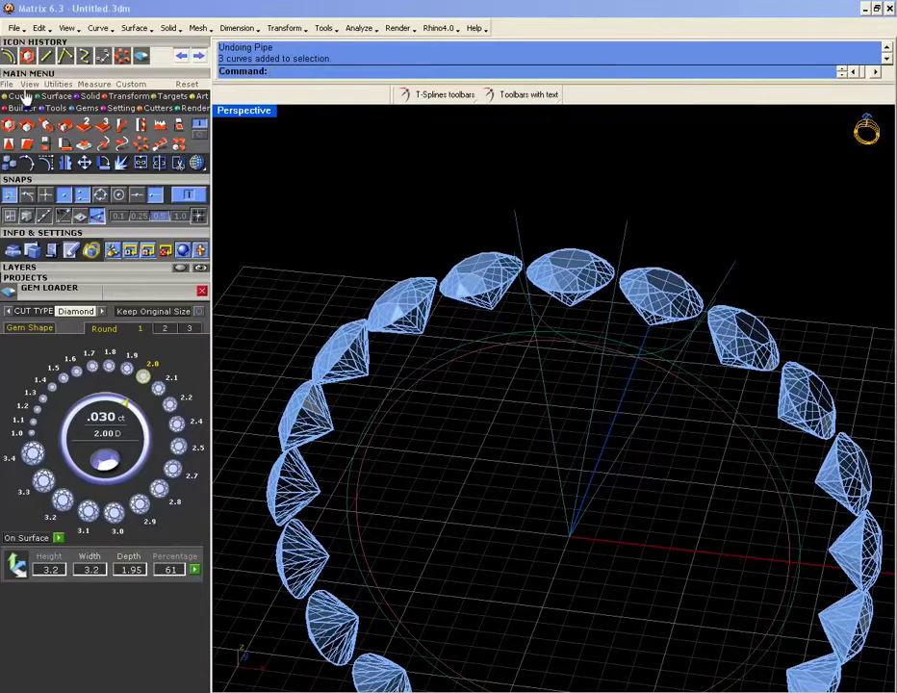
click(19, 96)
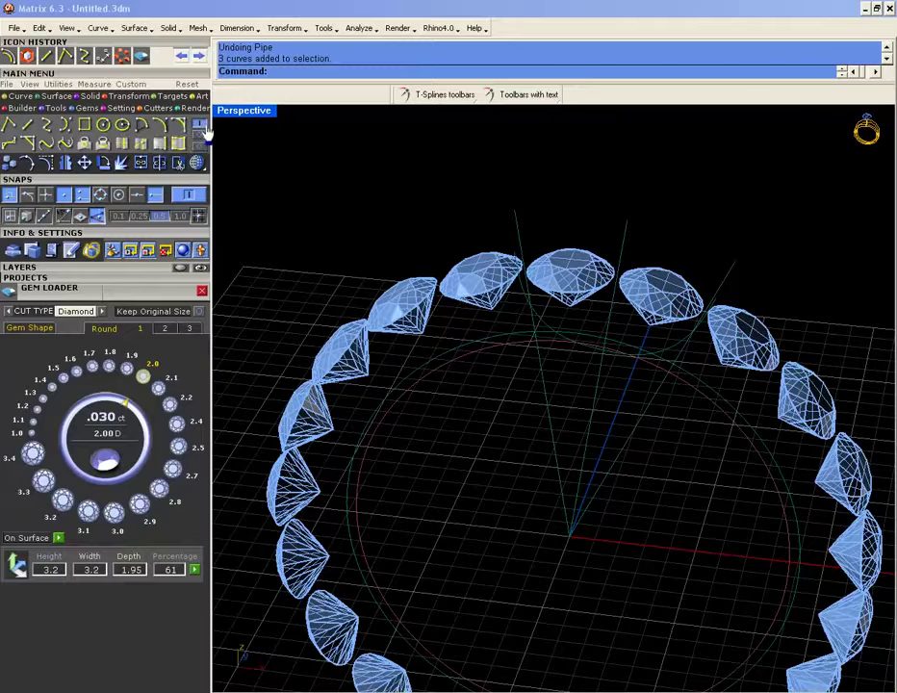
click(84, 125)
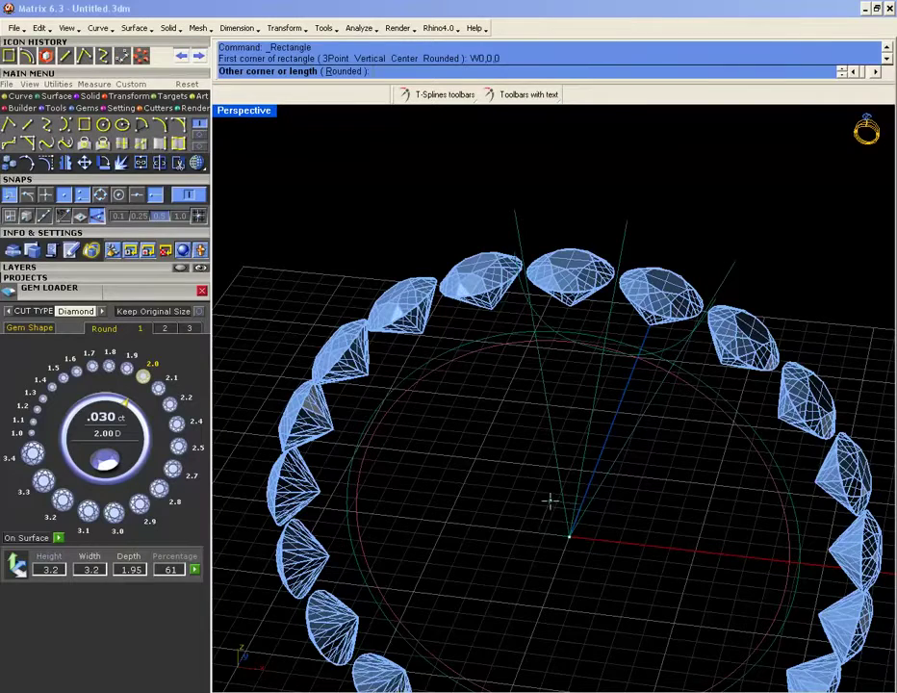
scroll(551, 502, up, 5)
key(Escape)
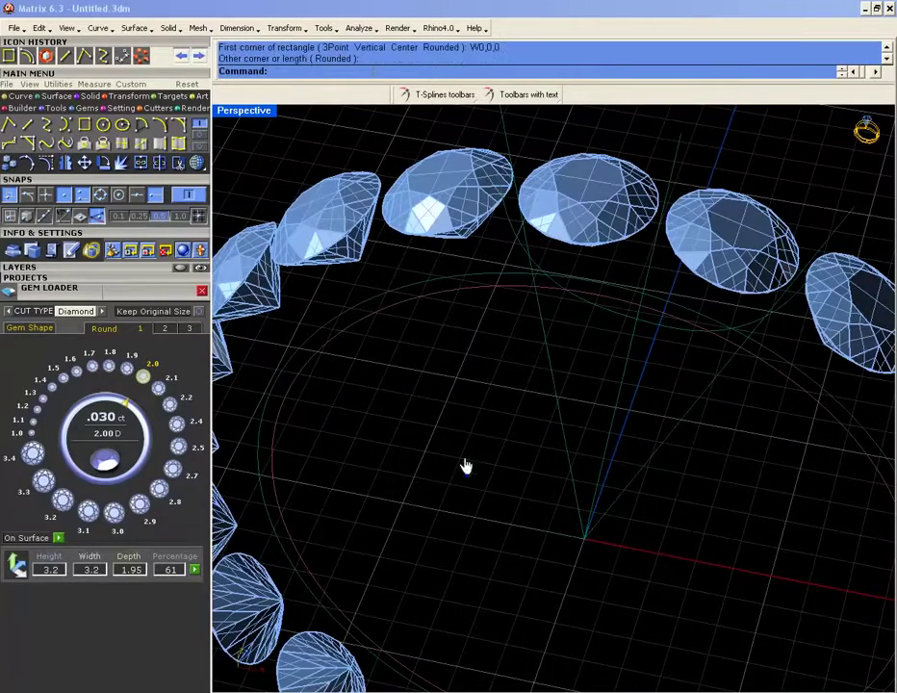
- Draw a 0.8 by 0.8 mm rounded rectangle centred on the origin, setting its corner rounding freehand
click(84, 124)
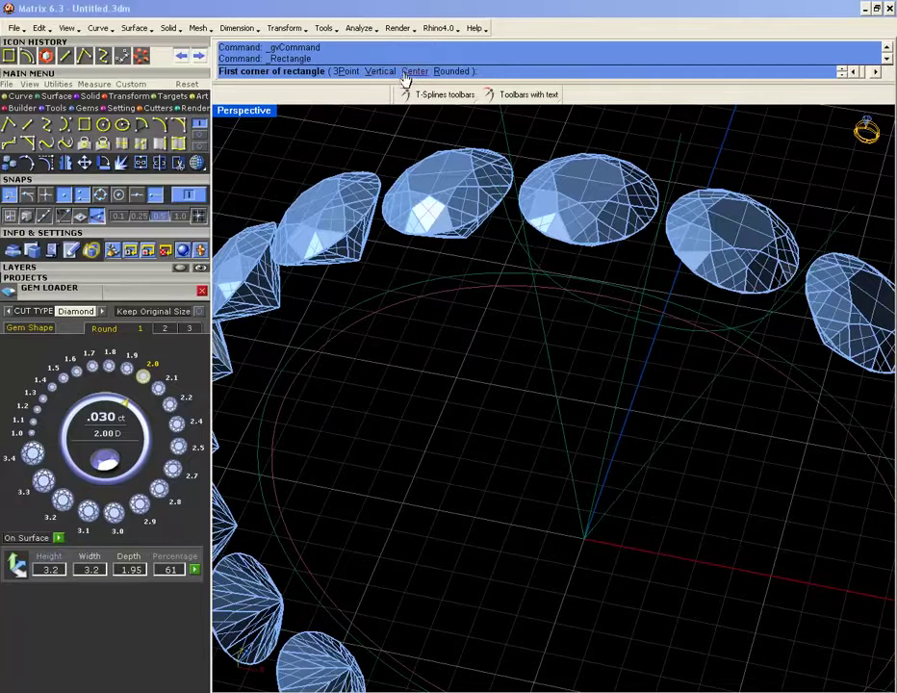
click(405, 73)
click(330, 71)
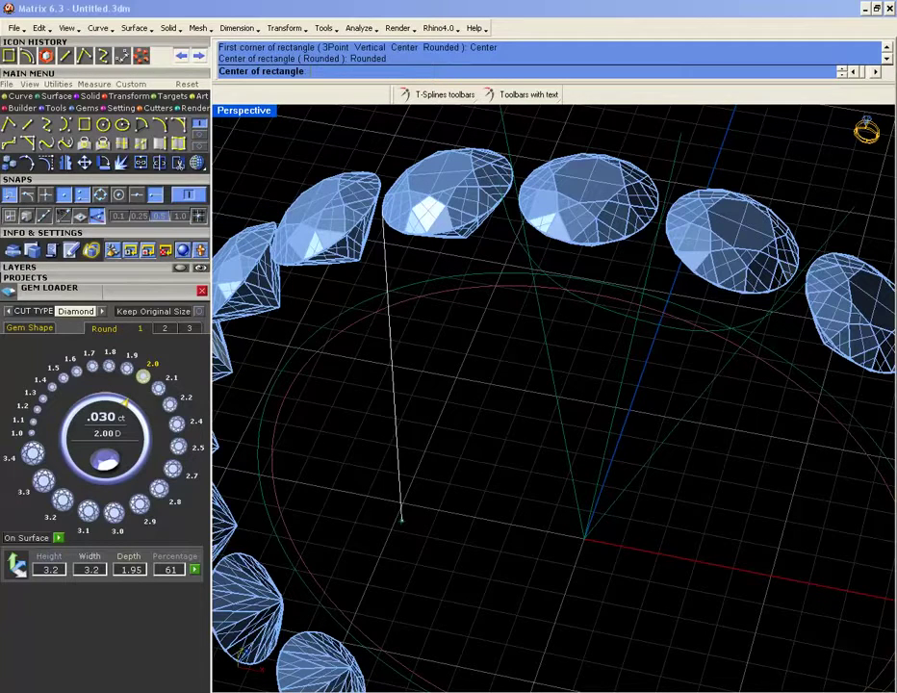
key(F4)
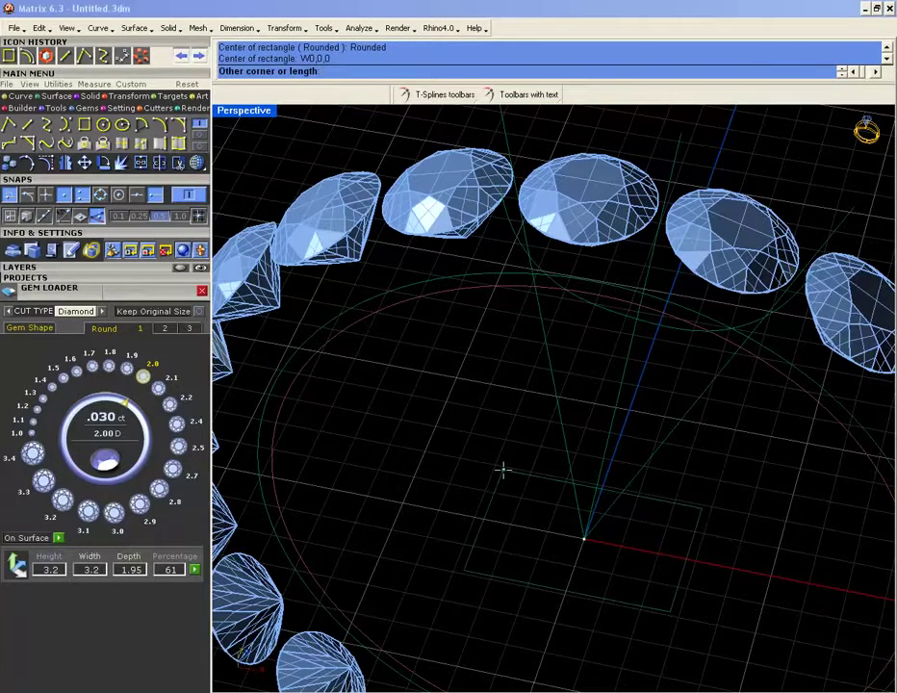
text(8)
key(Return)
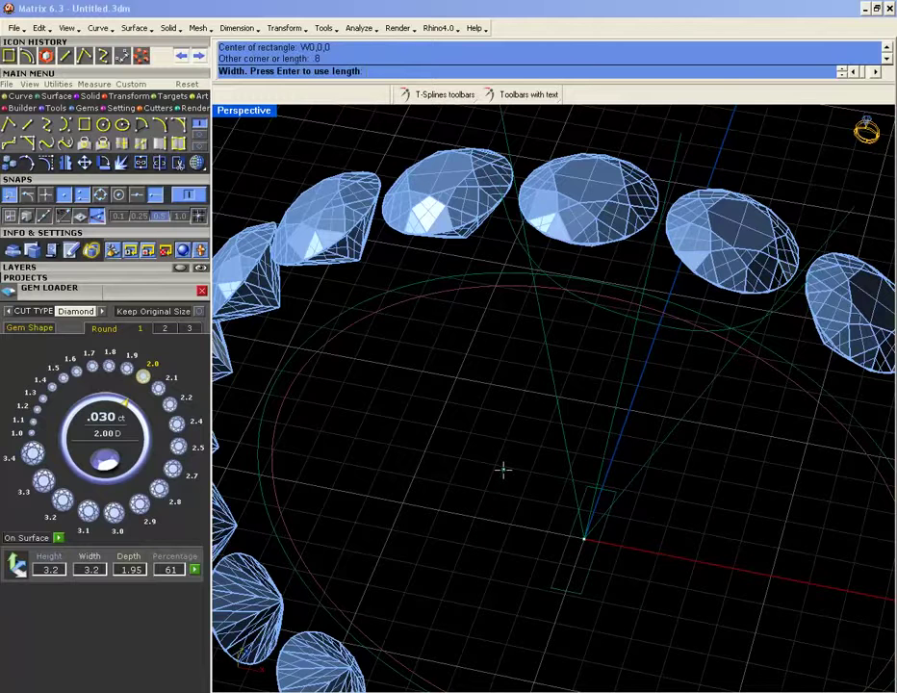
text(8)
key(Return)
scroll(536, 504, up, 5)
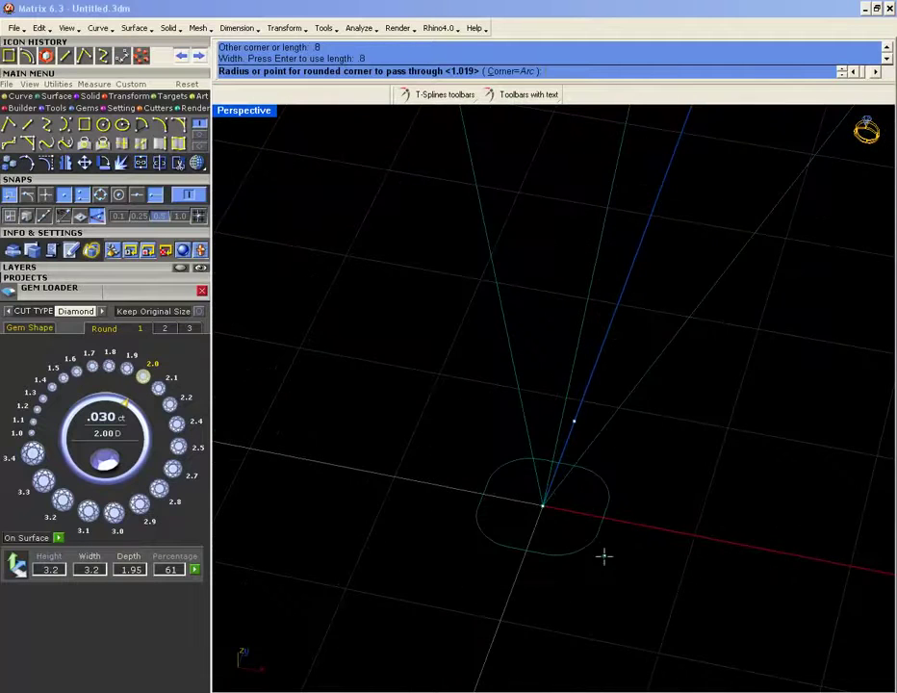
scroll(598, 555, up, 3)
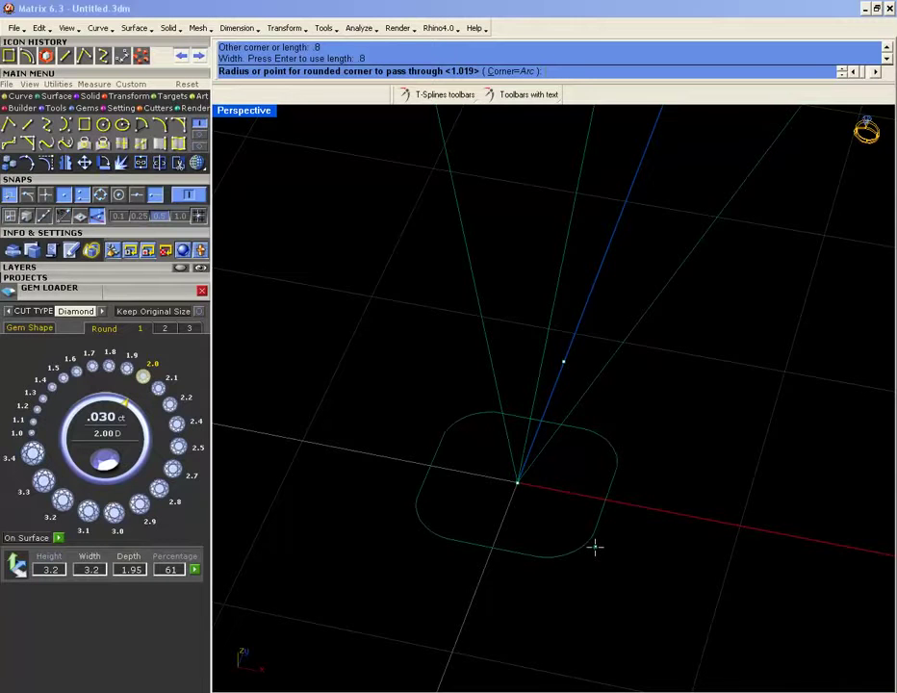
click(589, 549)
scroll(581, 554, down, 5)
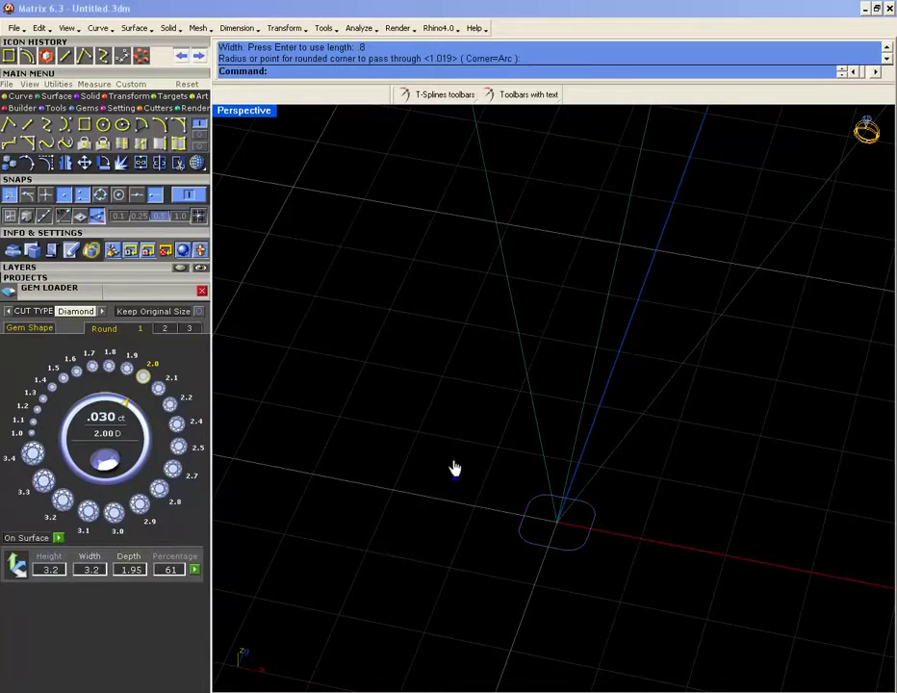
- Draw a three-sided inscribed polygon centred on the origin, with one corner just beyond the rounded square's front edge
click(84, 126)
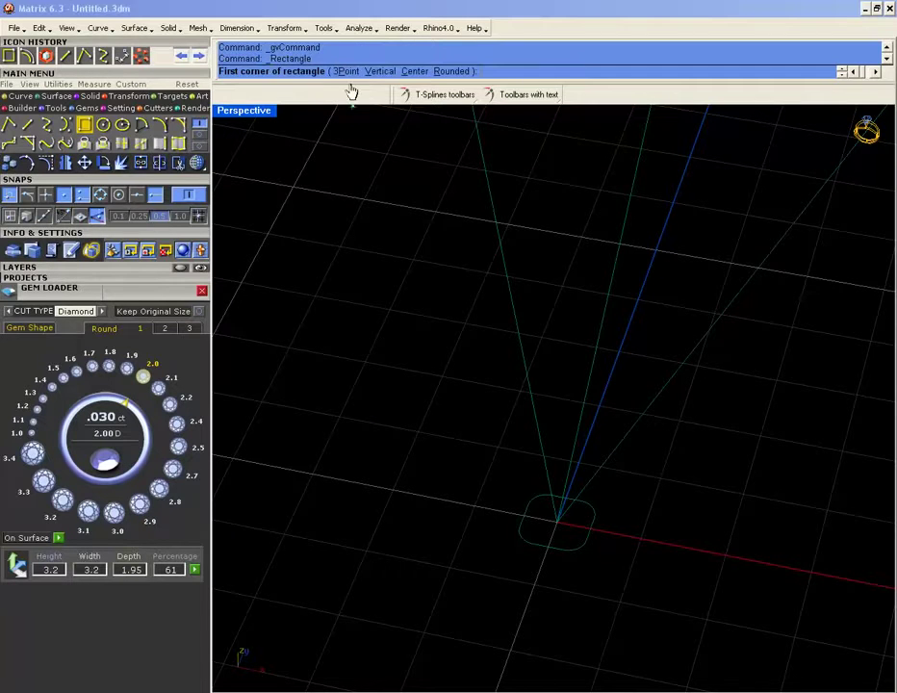
click(201, 96)
click(9, 144)
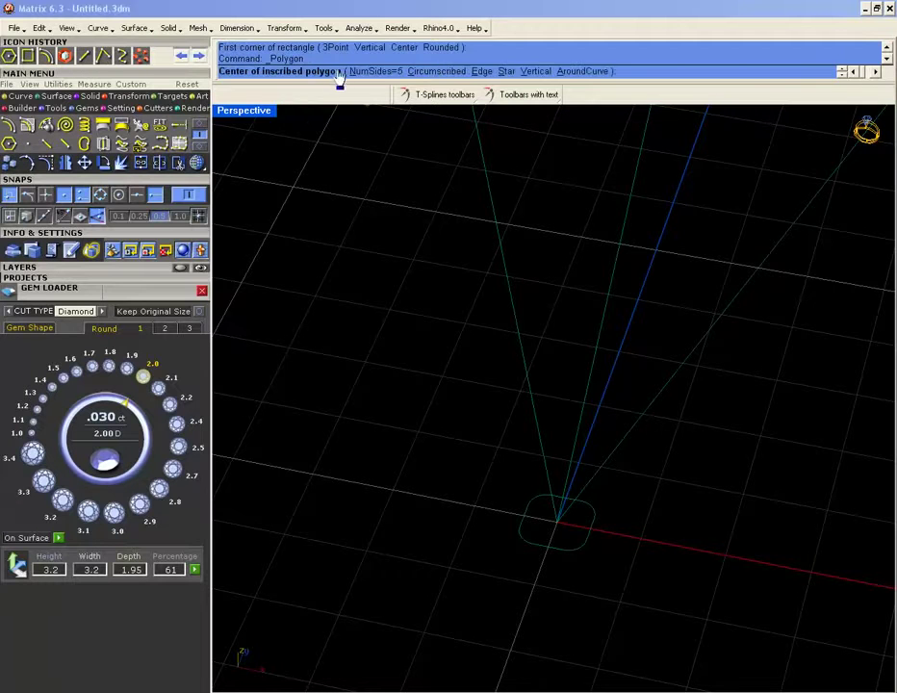
click(376, 72)
text(3)
key(Return)
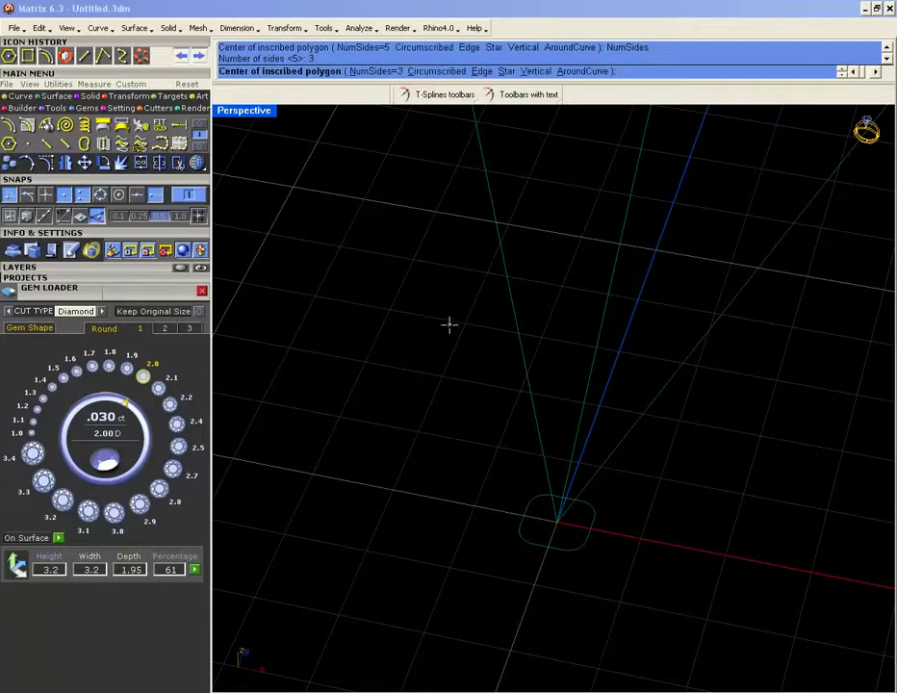
text(0)
key(Return)
scroll(568, 492, up, 5)
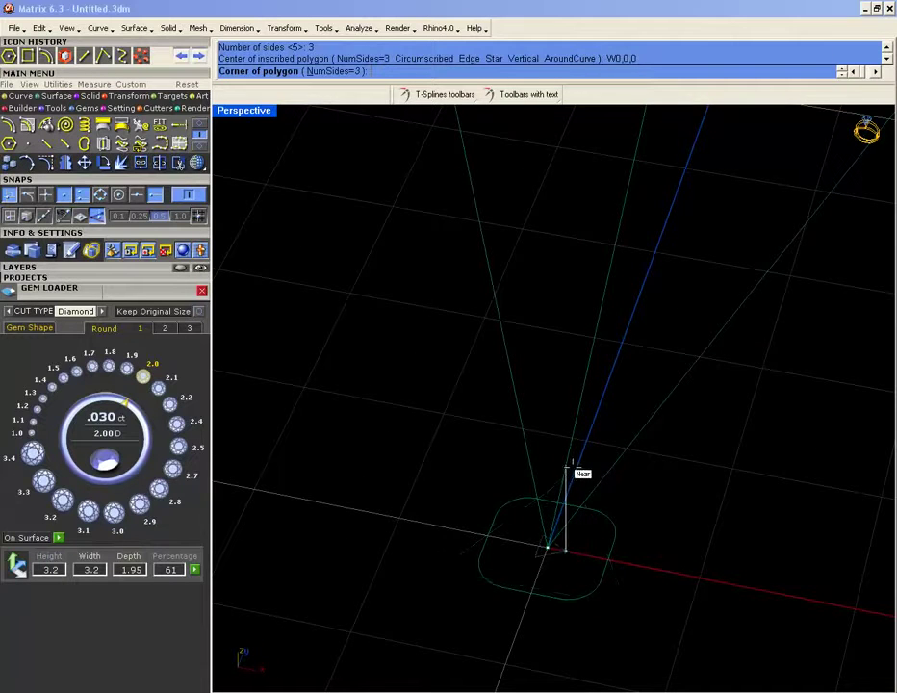
click(526, 612)
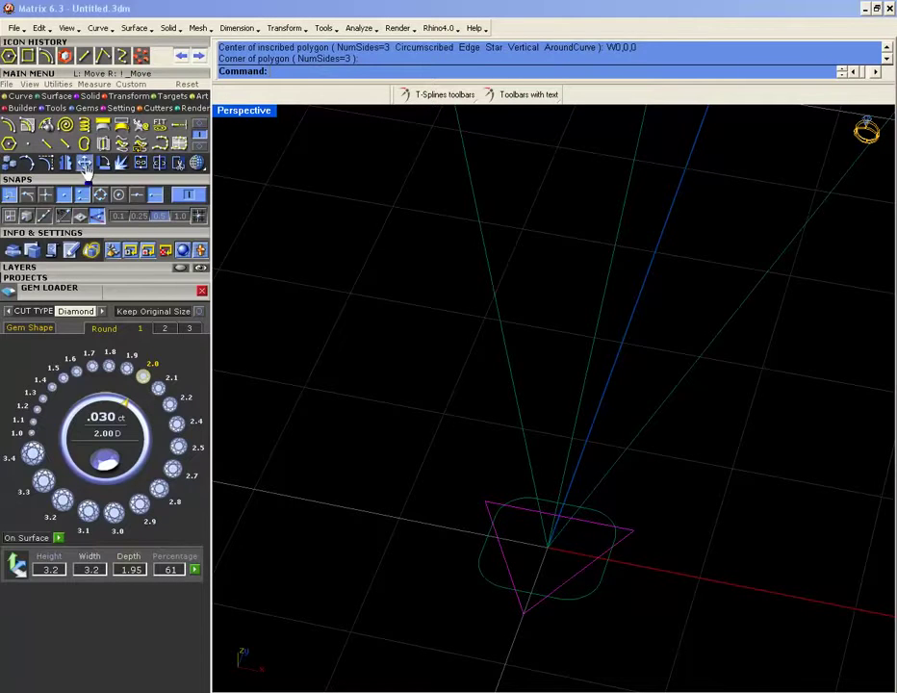
- Move the triangle slightly back so that its front tip lies near the edge of the rounded square
click(103, 144)
scroll(578, 510, up, 2)
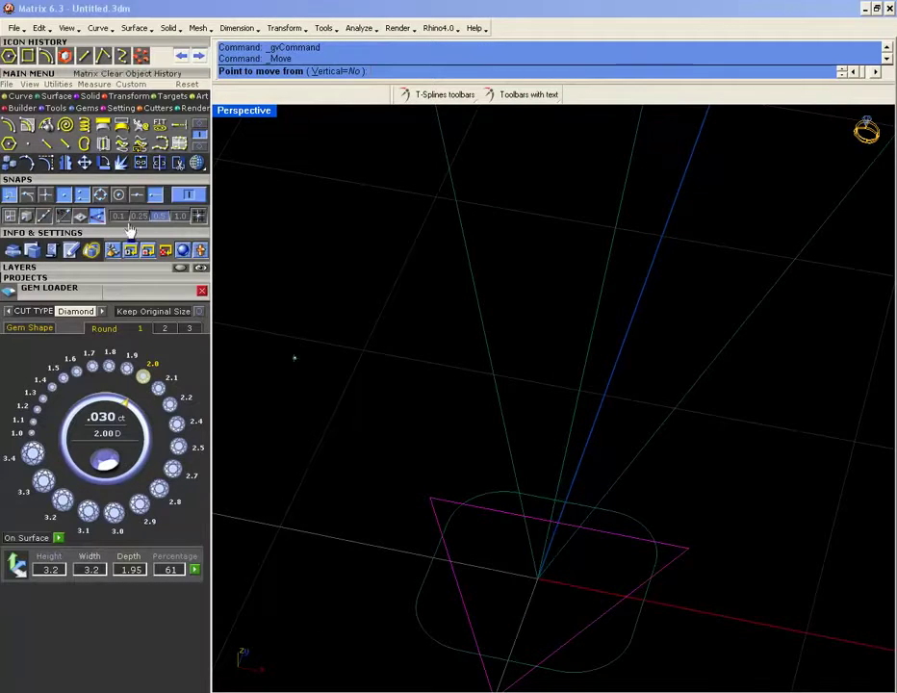
click(556, 525)
click(565, 503)
- Draw a circle centred on the origin, just large enough to surround the rounded square
scroll(568, 515, down, 3)
scroll(541, 587, down, 6)
right_drag(531, 531, 516, 571)
scroll(516, 571, down, 2)
scroll(516, 571, up, 5)
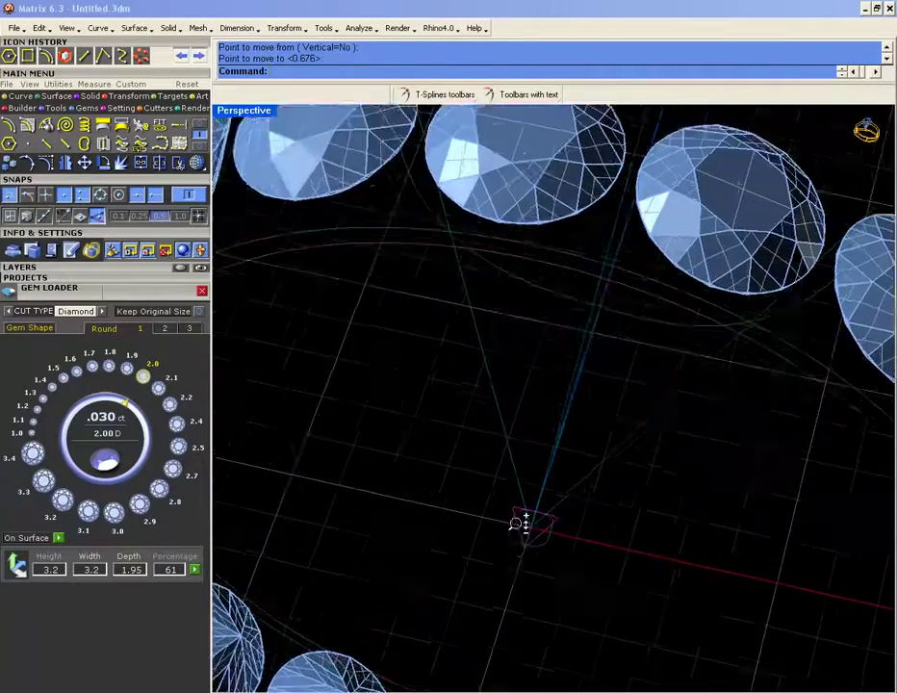
scroll(491, 496, up, 3)
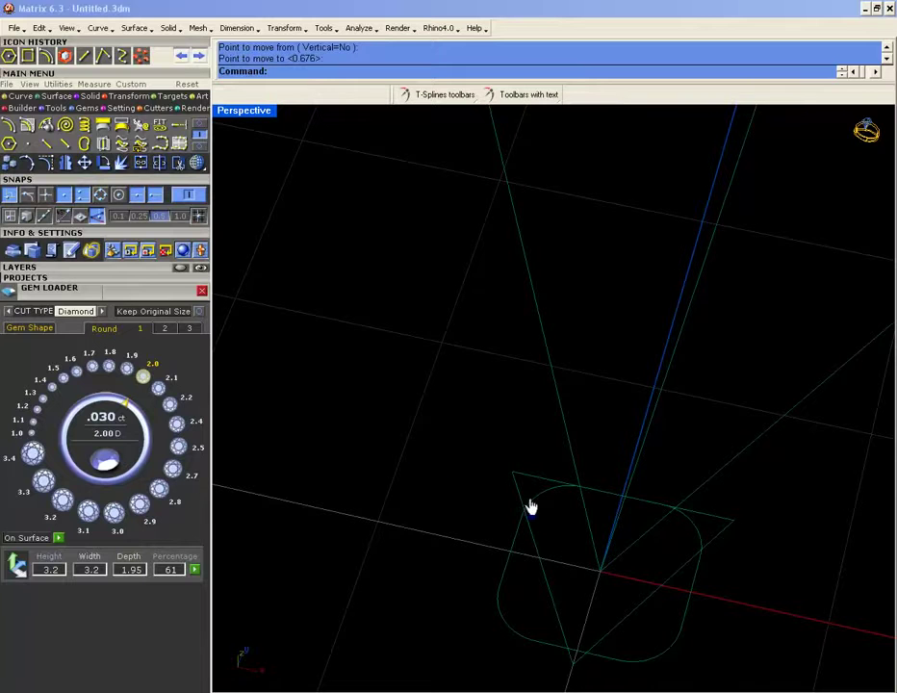
scroll(520, 500, down, 3)
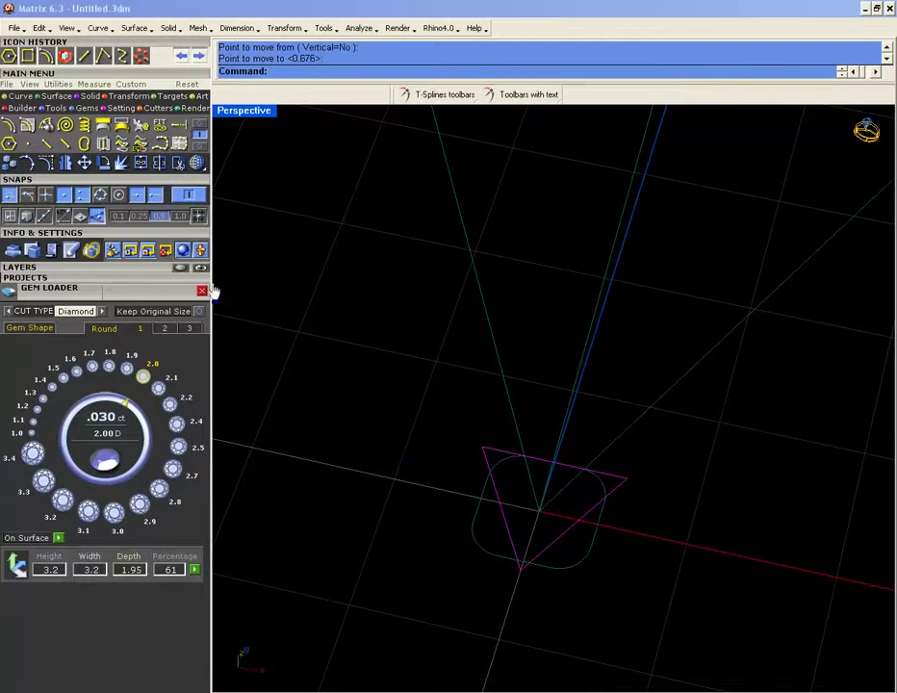
click(19, 96)
click(103, 124)
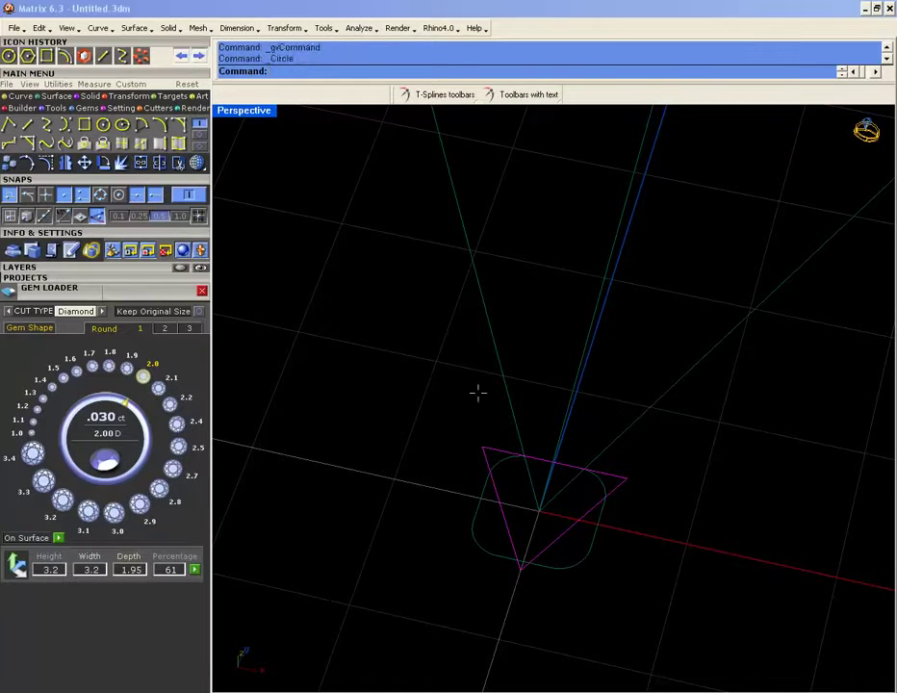
click(484, 450)
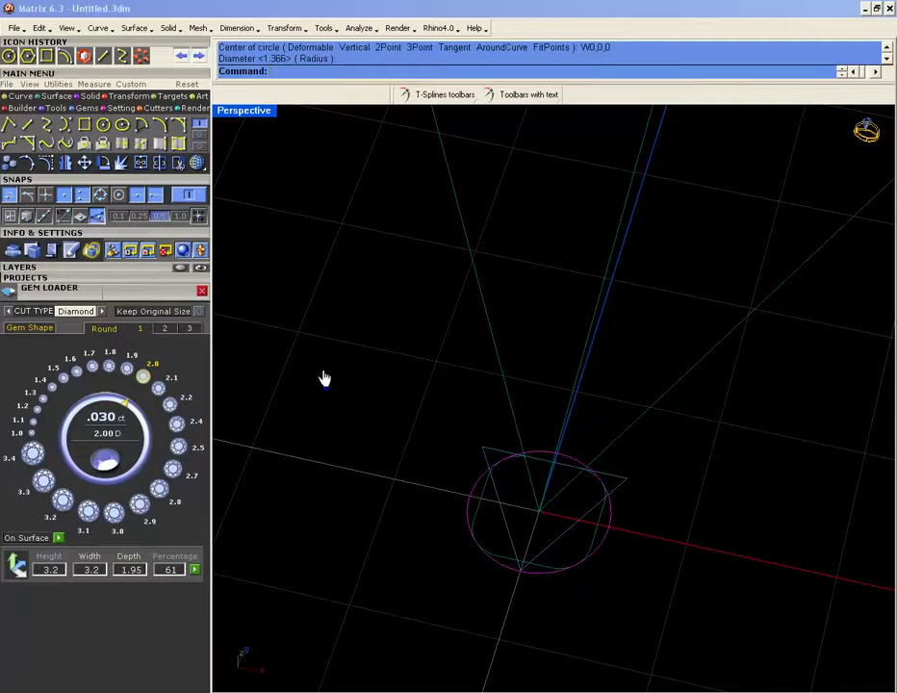
- Combine the overlapping area of the triangle and circle into one pointed profile with Curve Boolean, deleting all input curves
click(179, 165)
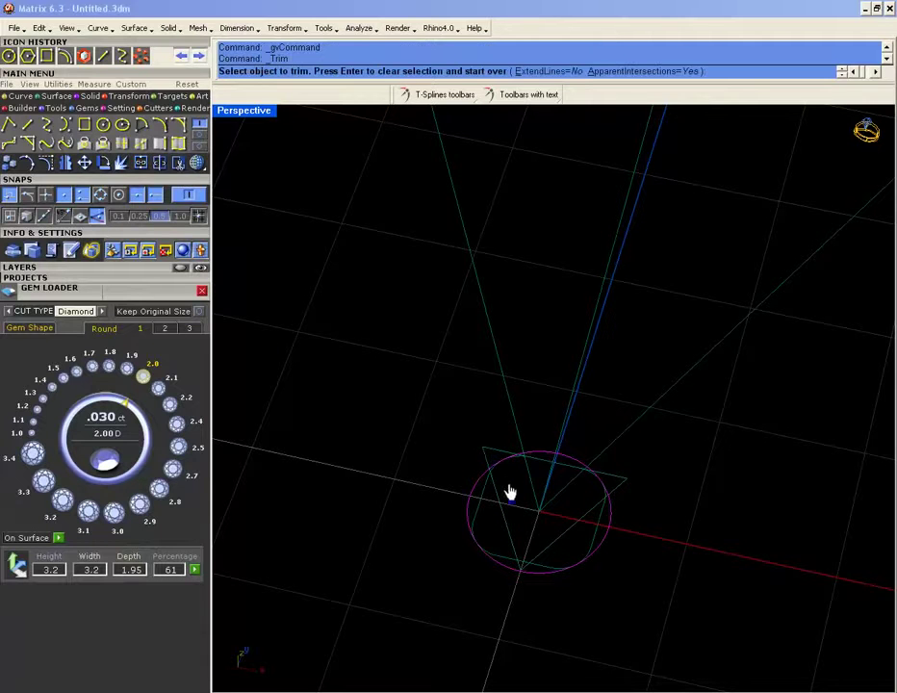
key(Escape)
click(488, 441)
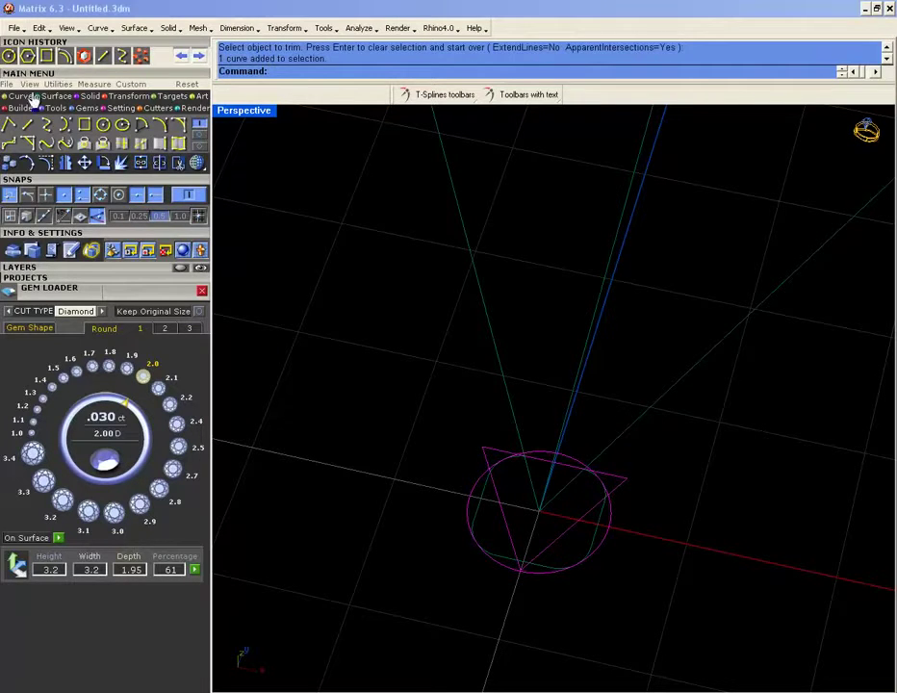
click(199, 142)
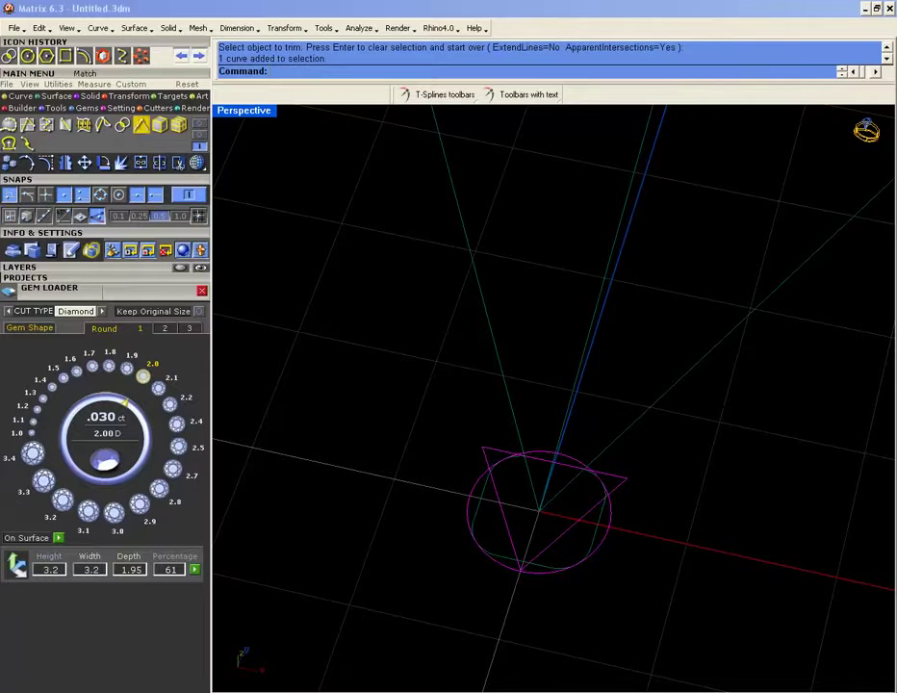
click(123, 128)
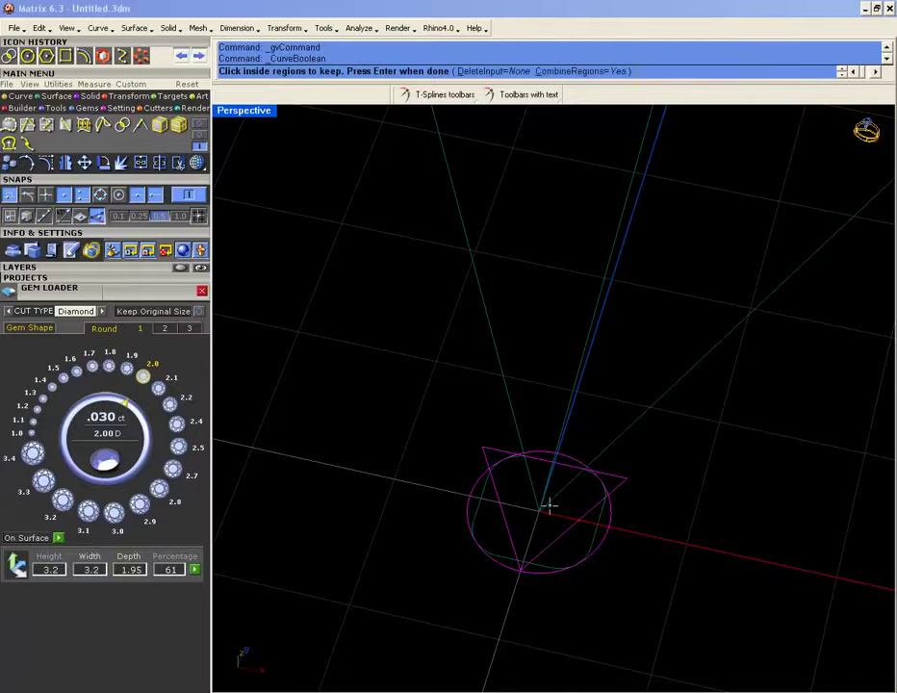
click(490, 72)
click(371, 71)
key(Return)
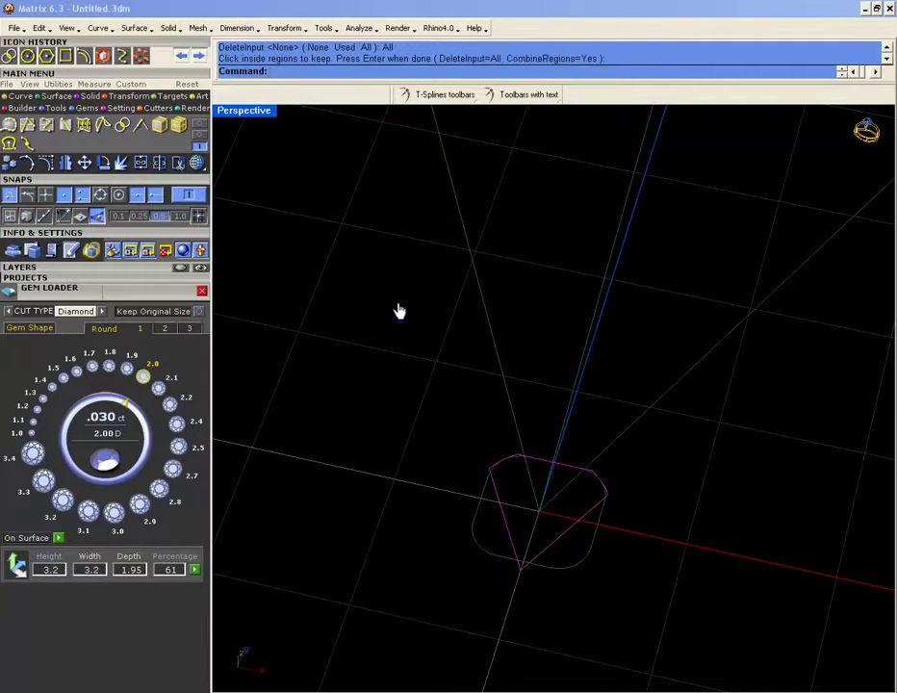
- Undo the curve boolean and the circle, and redo both so the pointed profile can be selected
key(ctrl+z)
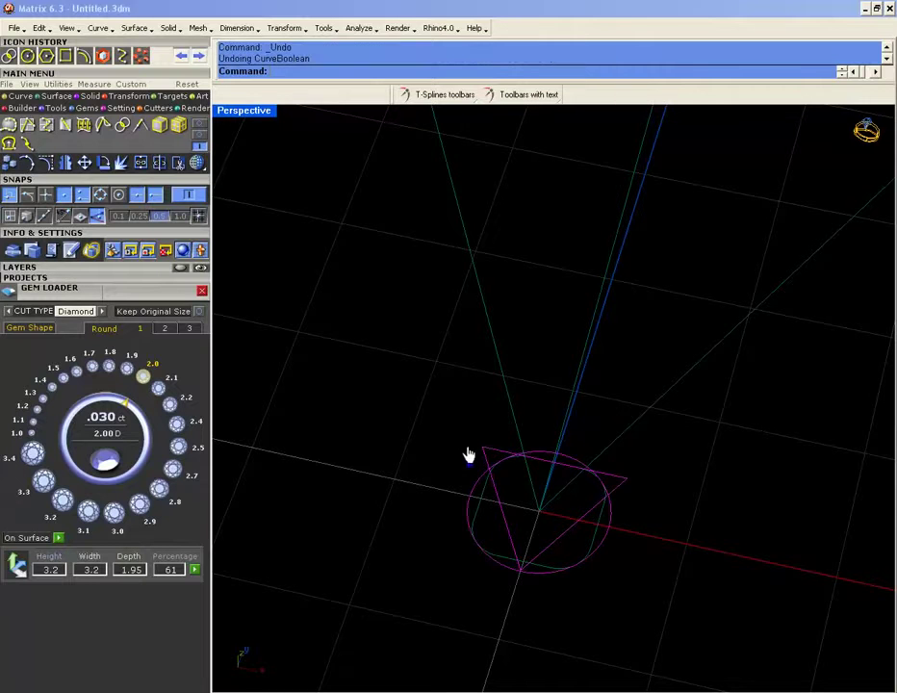
scroll(467, 453, up, 2)
key(ctrl+z)
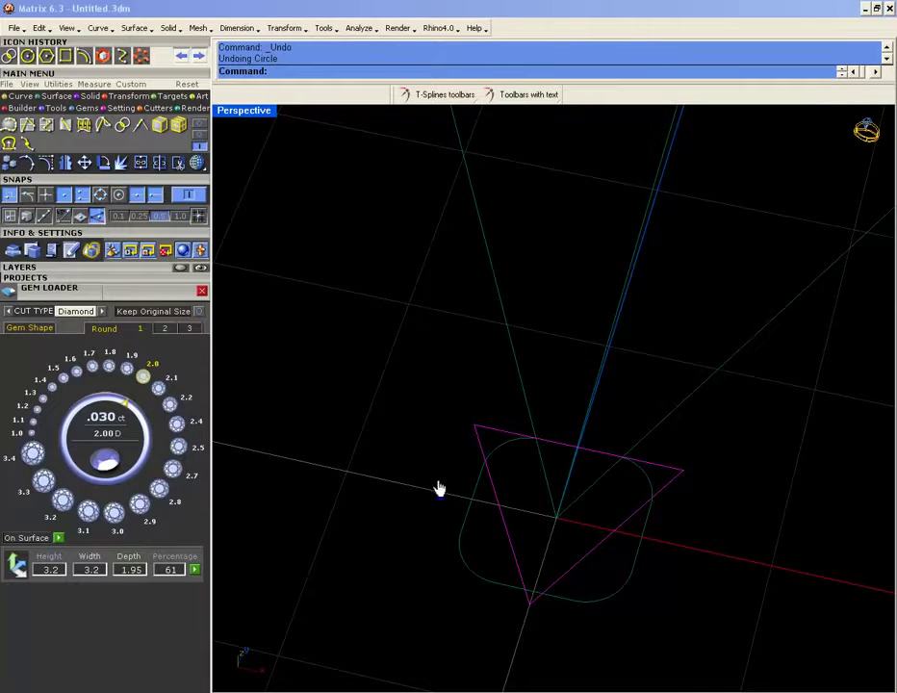
key(ctrl+y)
key(ctrl+y)
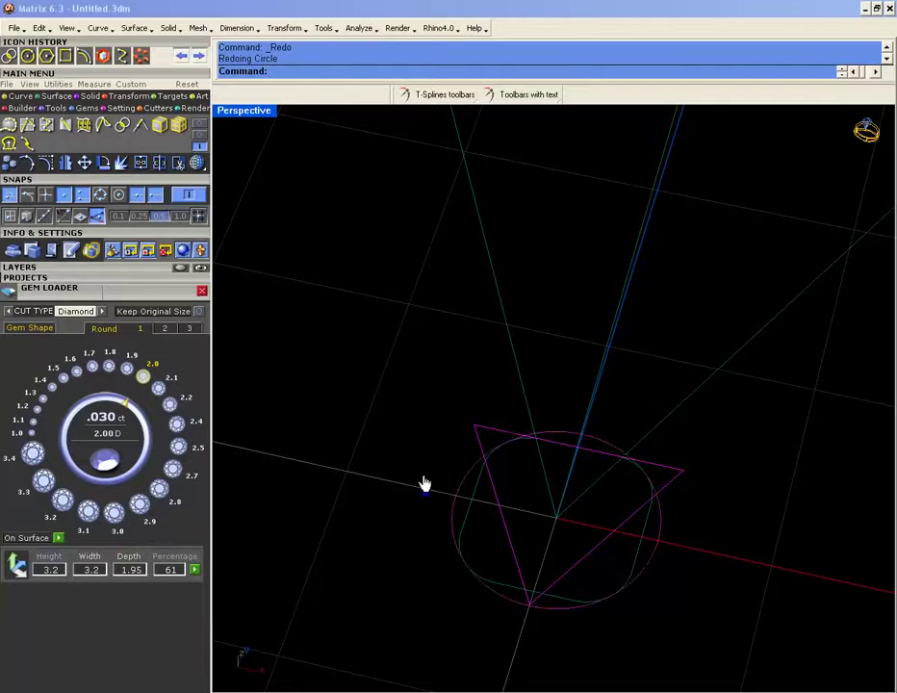
click(488, 487)
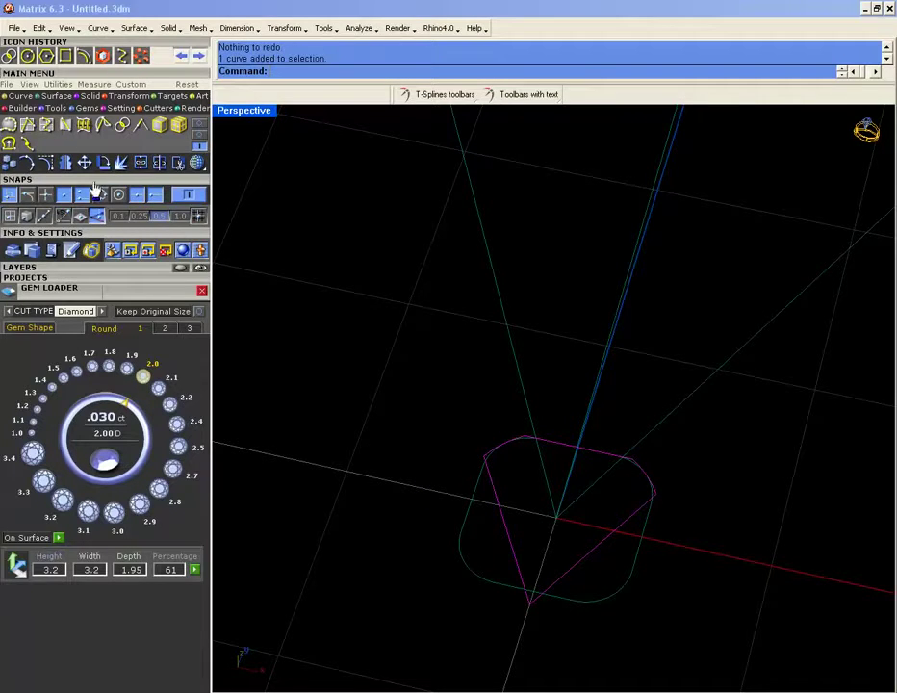
click(85, 162)
click(231, 293)
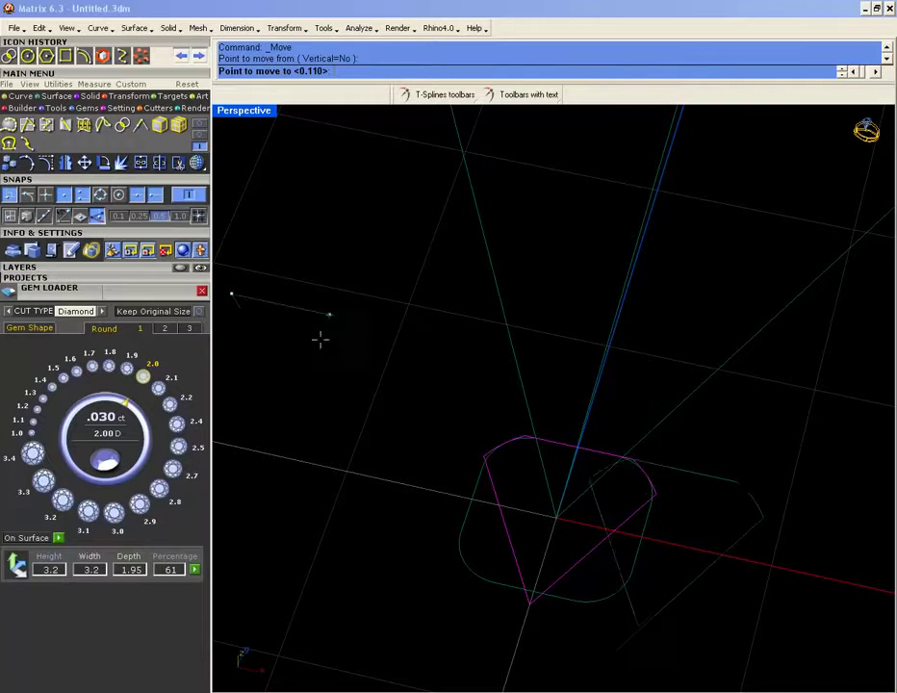
click(431, 387)
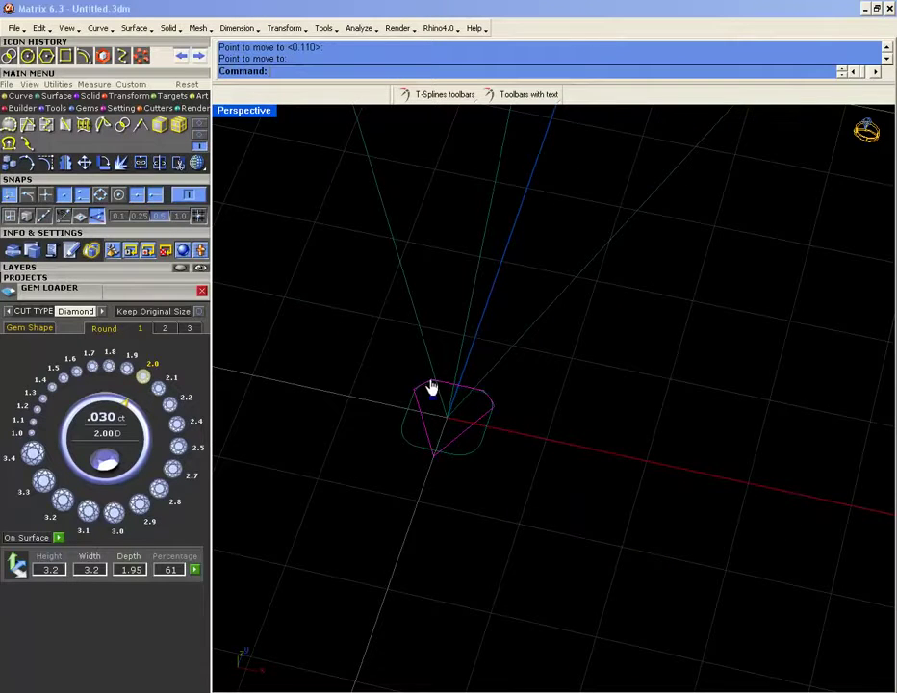
- Try to orient copies of the pointed profile perpendicular to the curved setting rail at its end
click(122, 98)
click(93, 97)
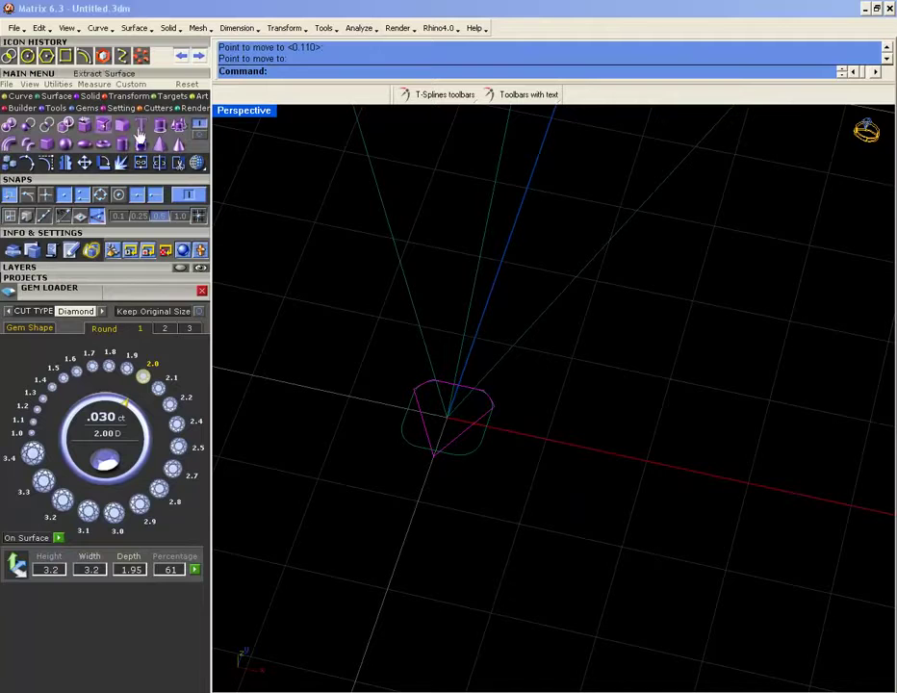
click(197, 134)
click(196, 125)
click(61, 99)
click(129, 99)
click(103, 142)
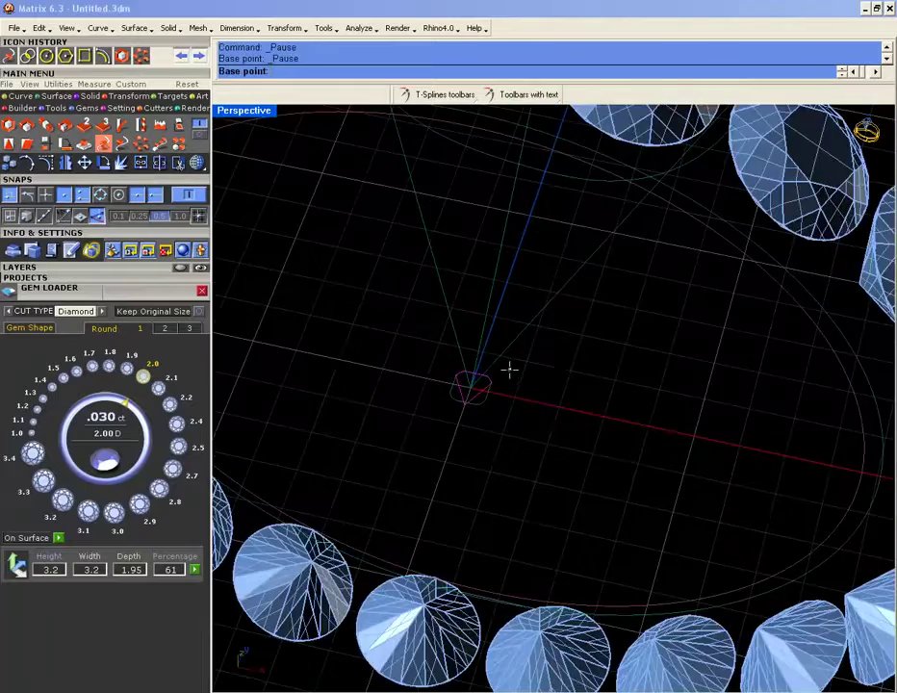
scroll(524, 375, down, 6)
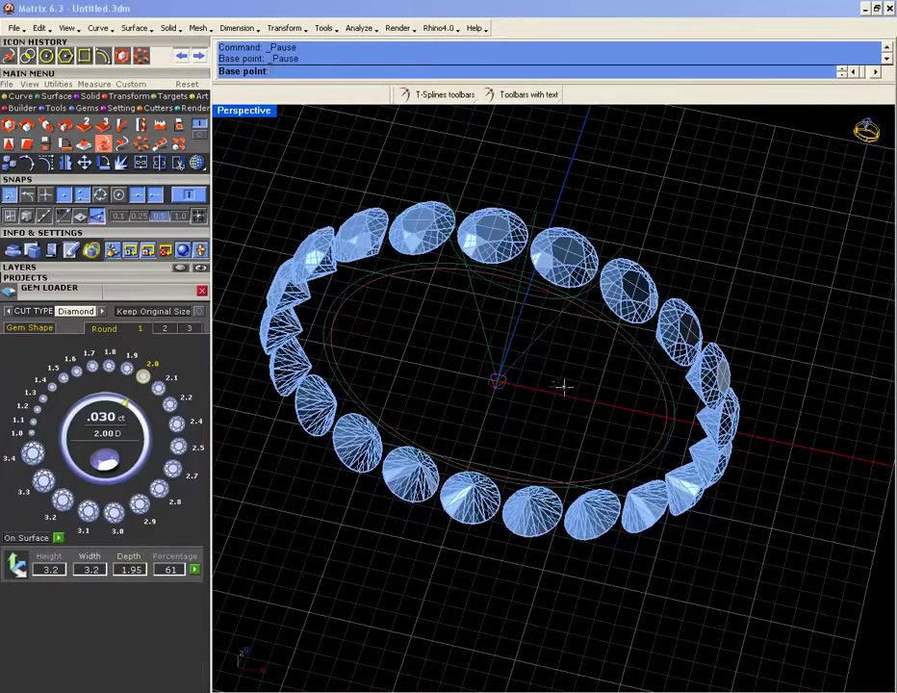
click(561, 382)
click(495, 293)
scroll(496, 289, up, 5)
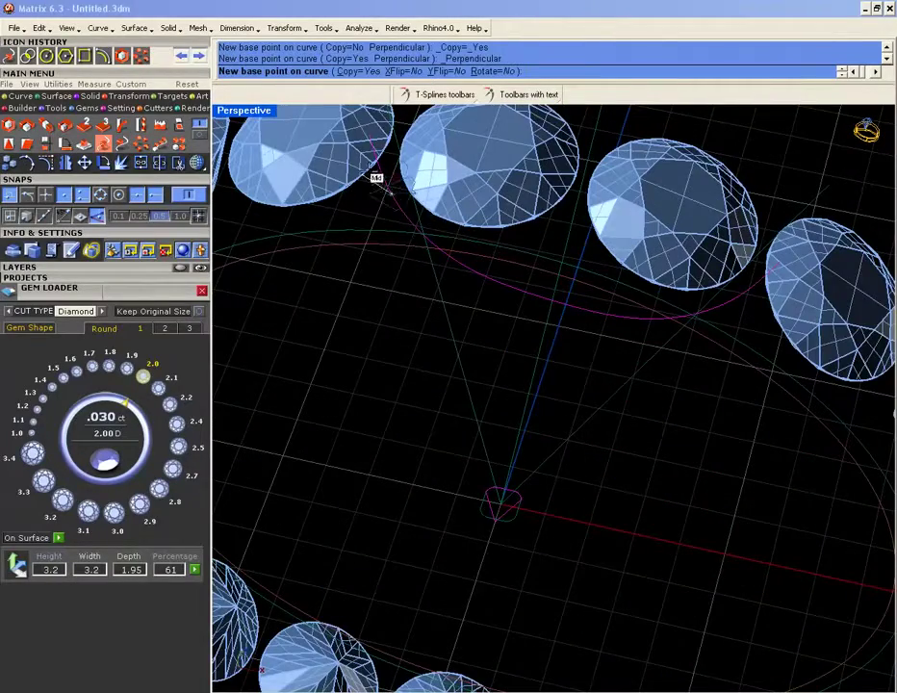
scroll(484, 310, up, 3)
scroll(491, 289, up, 3)
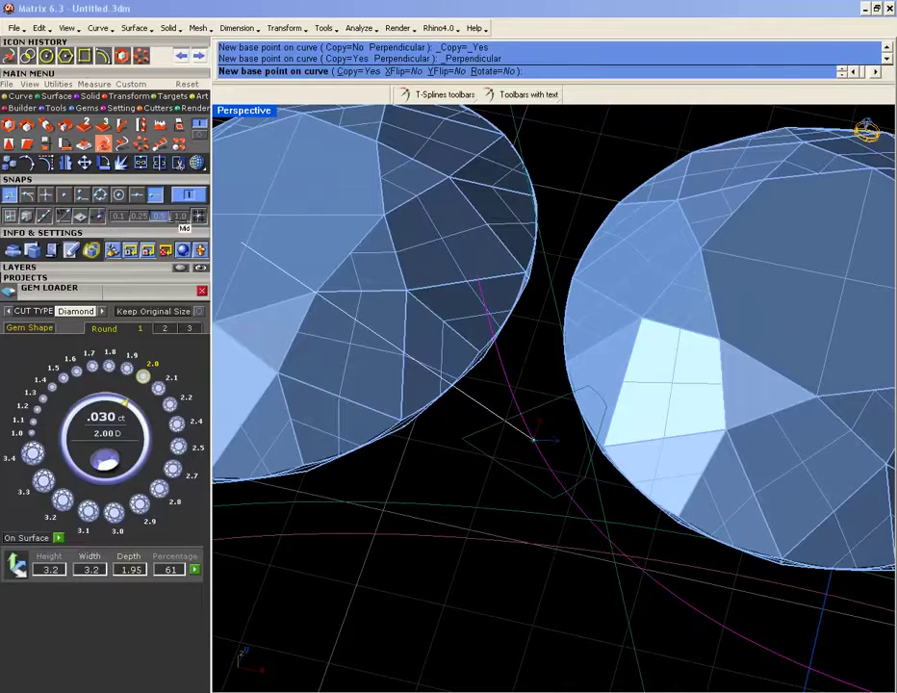
scroll(477, 276, down, 8)
right_drag(477, 277, 581, 287)
scroll(705, 300, up, 7)
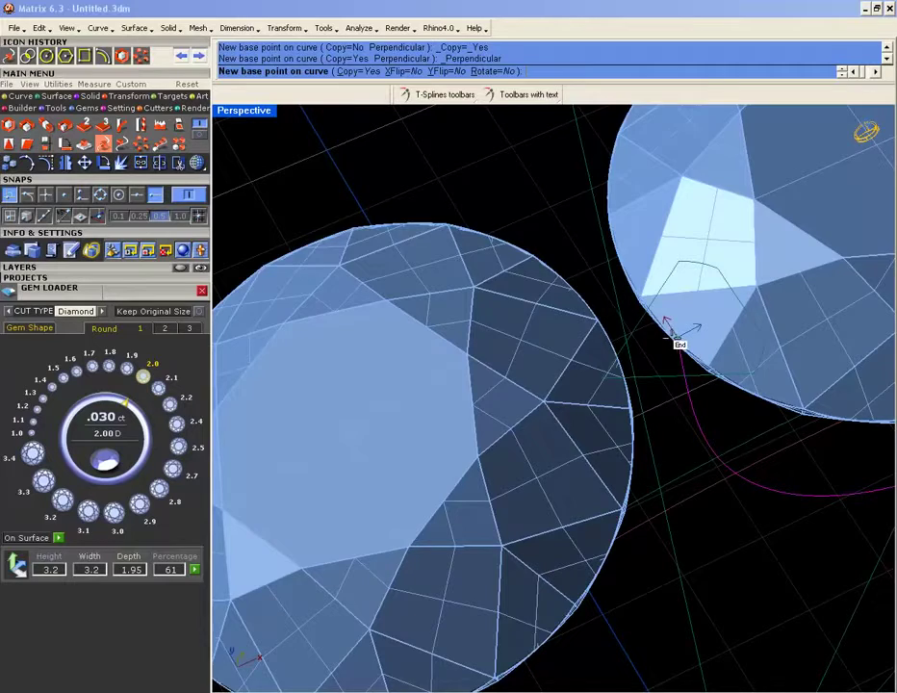
scroll(675, 336, down, 12)
right_click(678, 368)
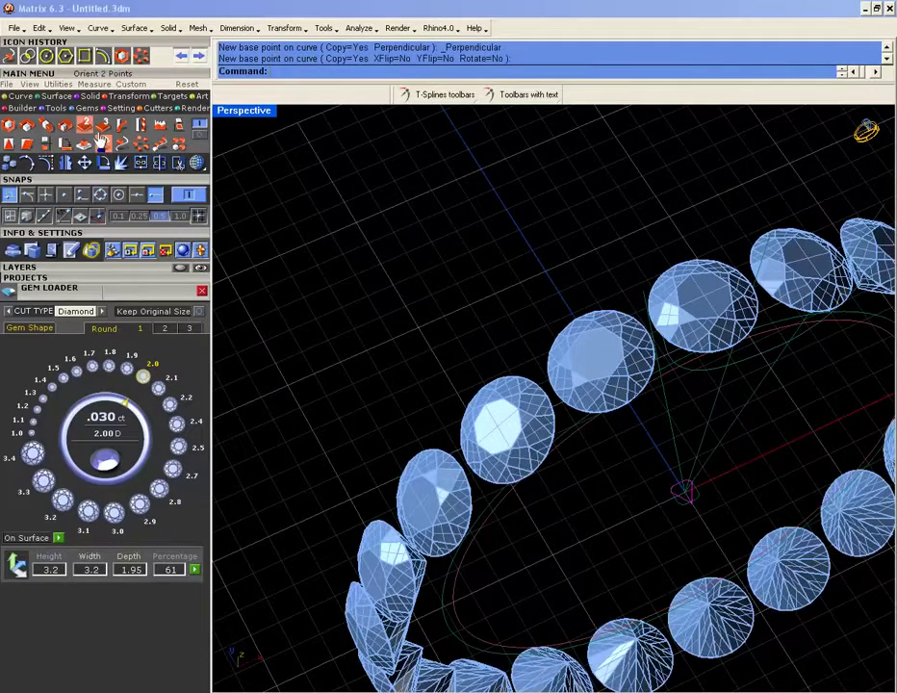
- Rotate the pointed profile 90 degrees about the origin
click(75, 125)
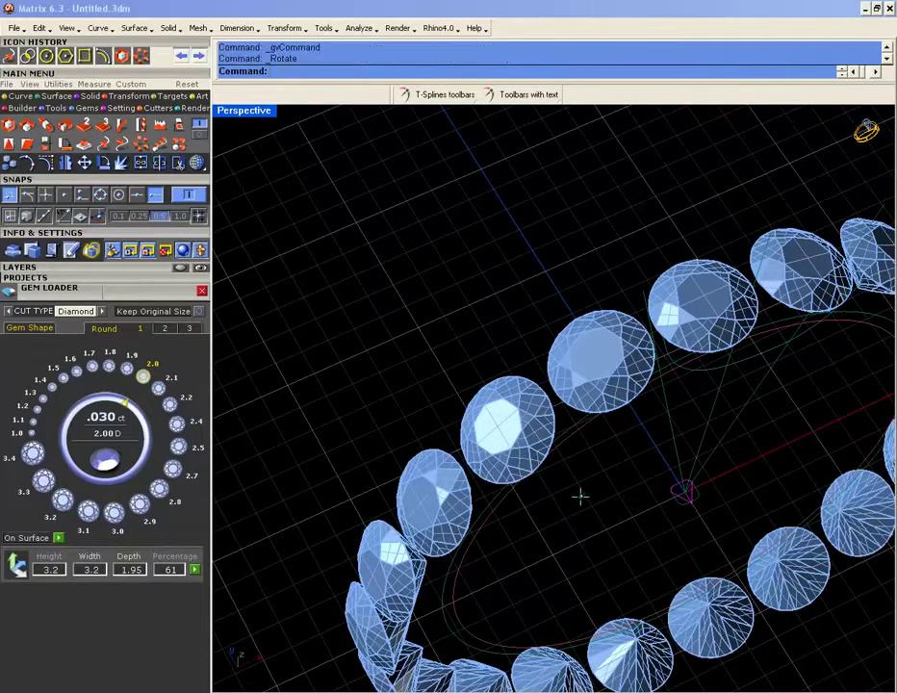
text(90)
key(Return)
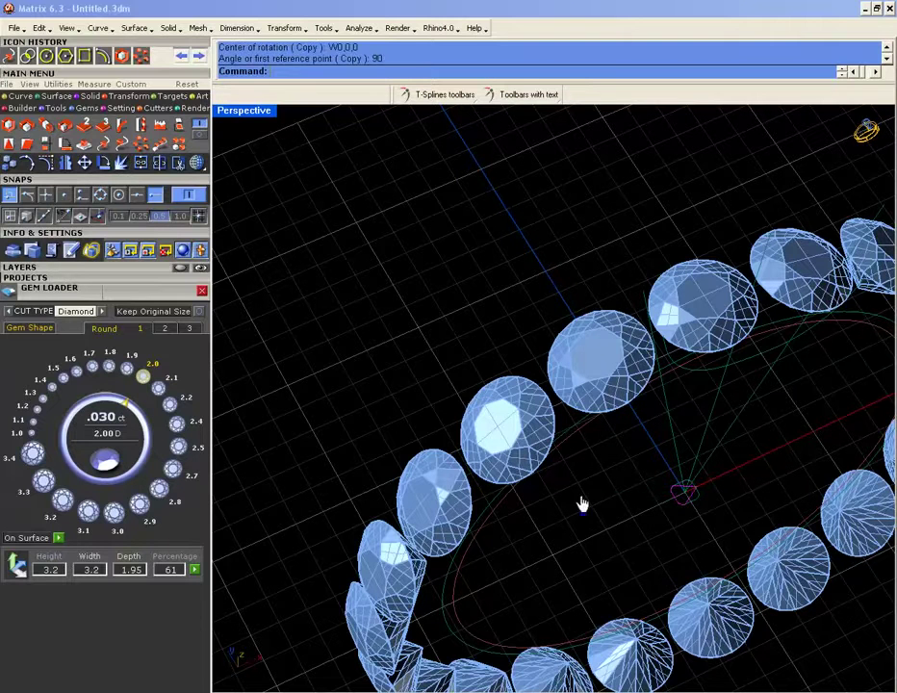
- Orient copies of the rotated pointed profile perpendicular to the setting curve at both of its ends
click(103, 144)
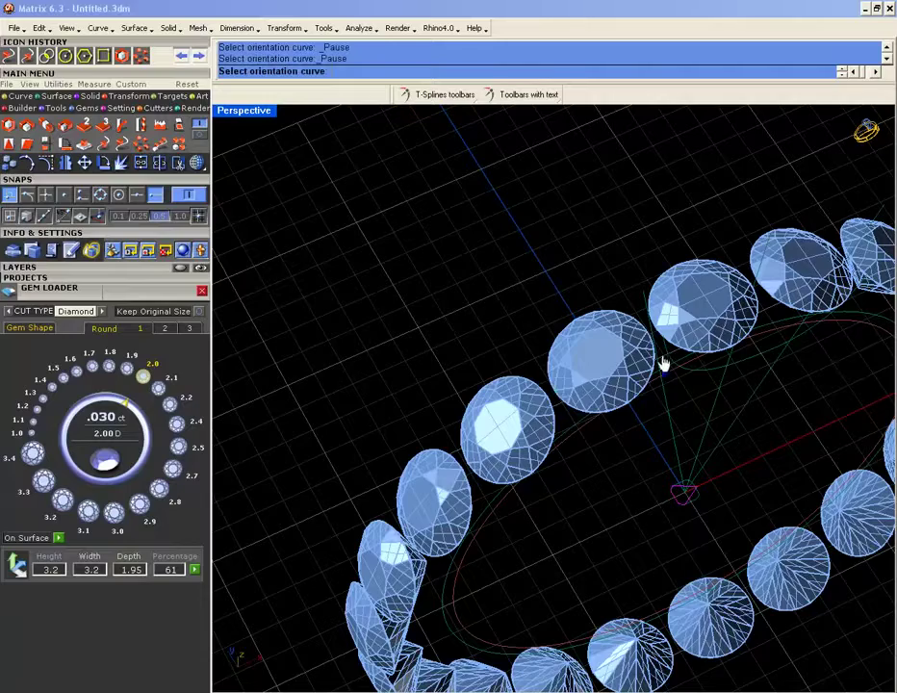
scroll(663, 367, up, 3)
click(665, 337)
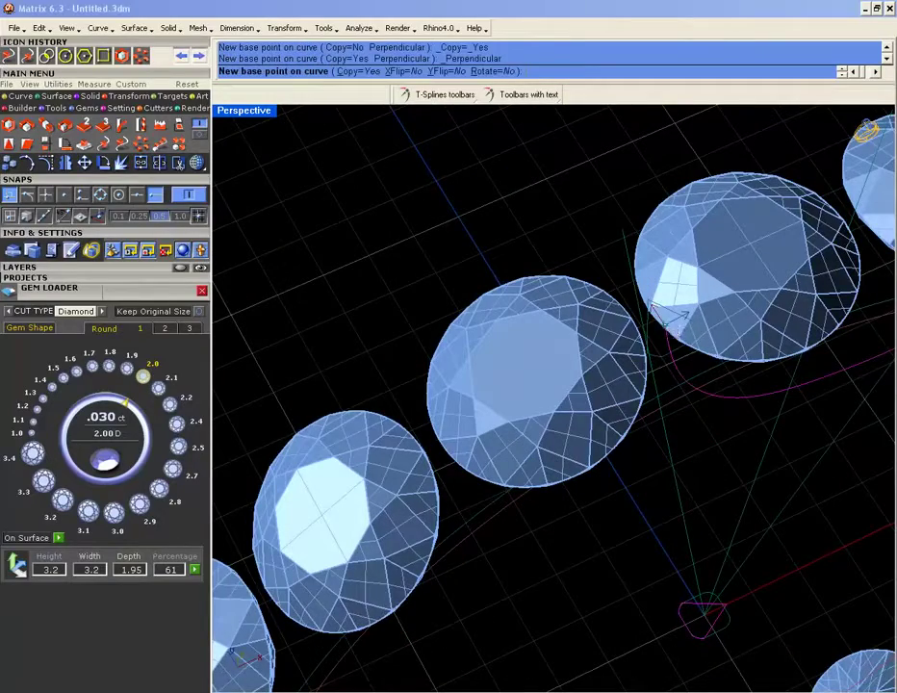
click(665, 323)
scroll(678, 361, down, 5)
right_drag(678, 361, 593, 322)
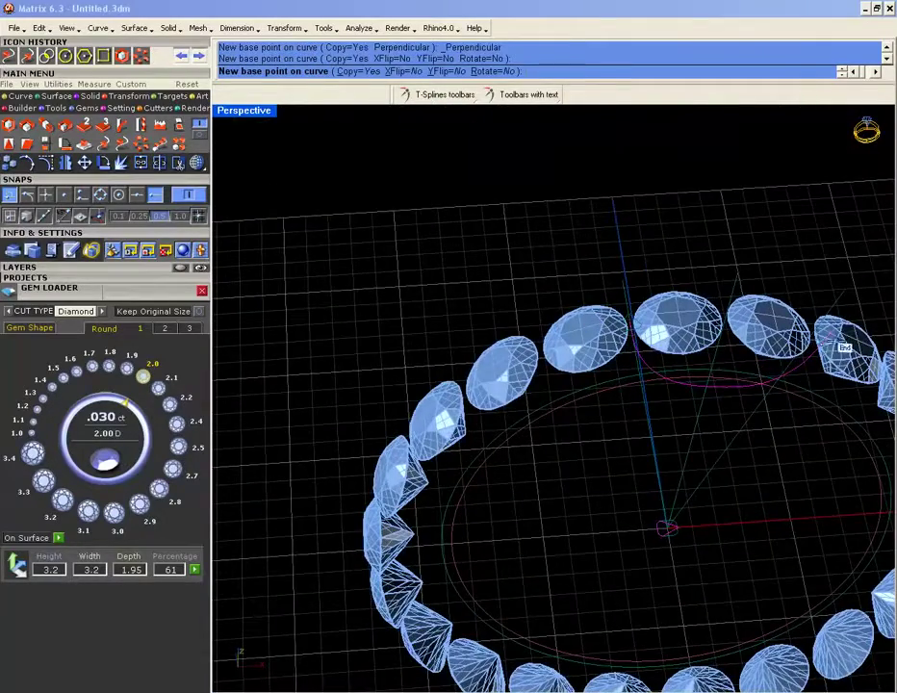
right_drag(852, 328, 733, 306)
scroll(732, 306, up, 5)
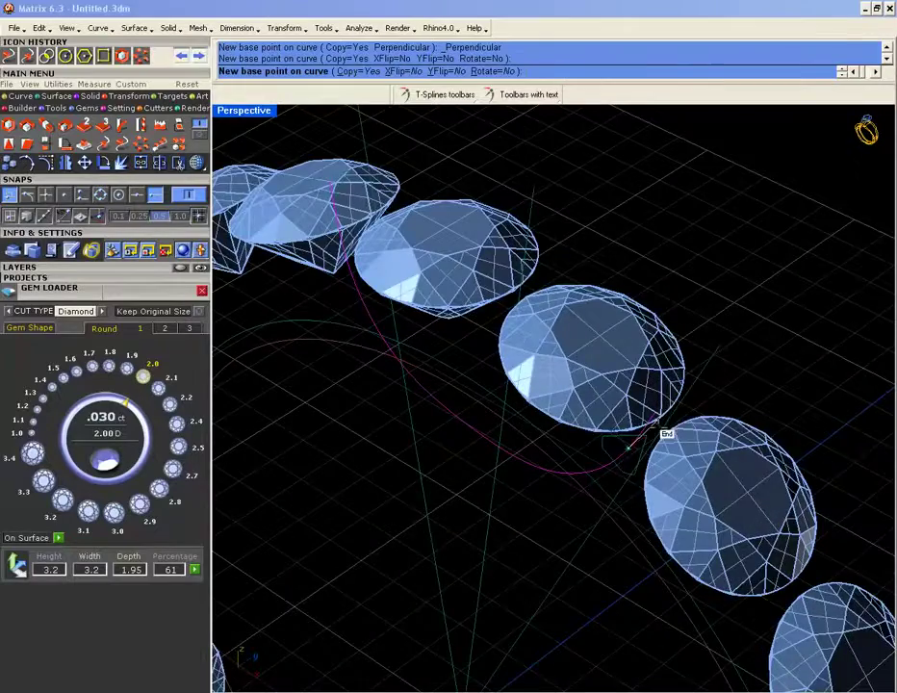
scroll(664, 398, up, 5)
click(636, 469)
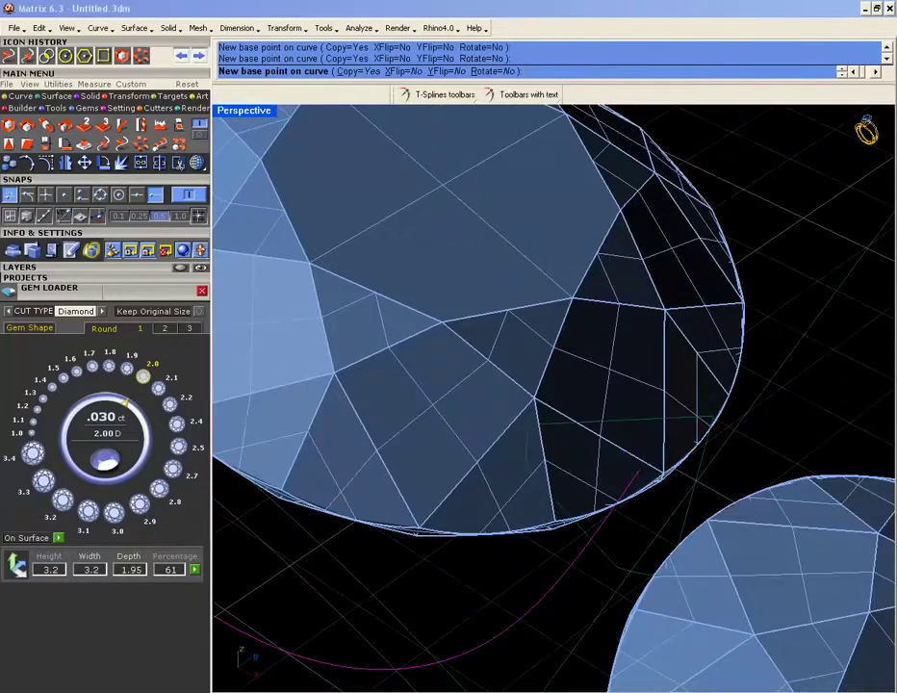
scroll(665, 427, down, 5)
key(Return)
right_drag(664, 424, 547, 380)
scroll(600, 446, down, 5)
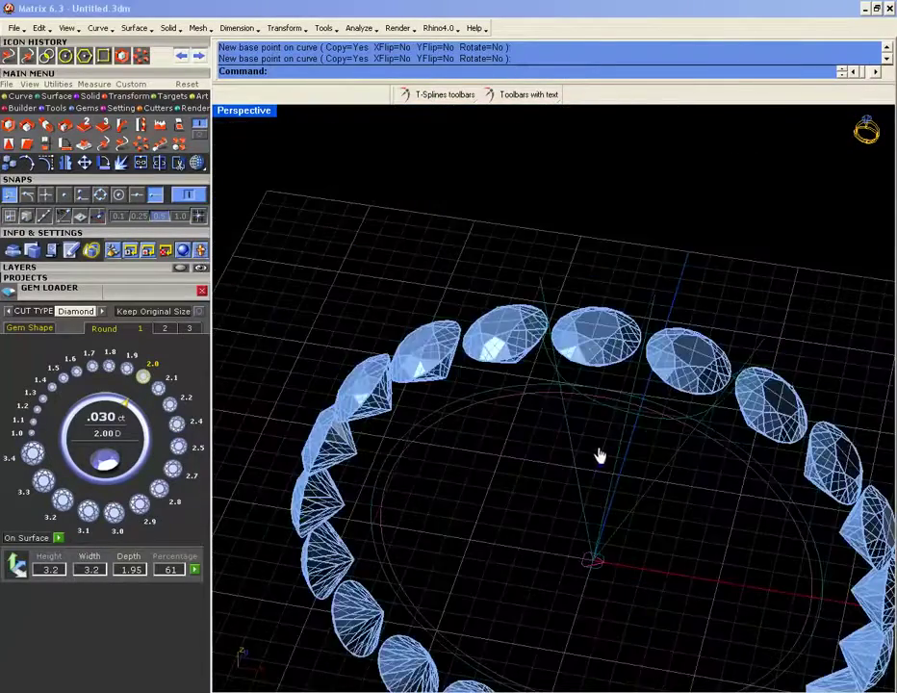
- Orient a copy of the rounded square perpendicular to the setting curve at its midpoint, with only the midpoint snap active
scroll(604, 559, up, 5)
key(Return)
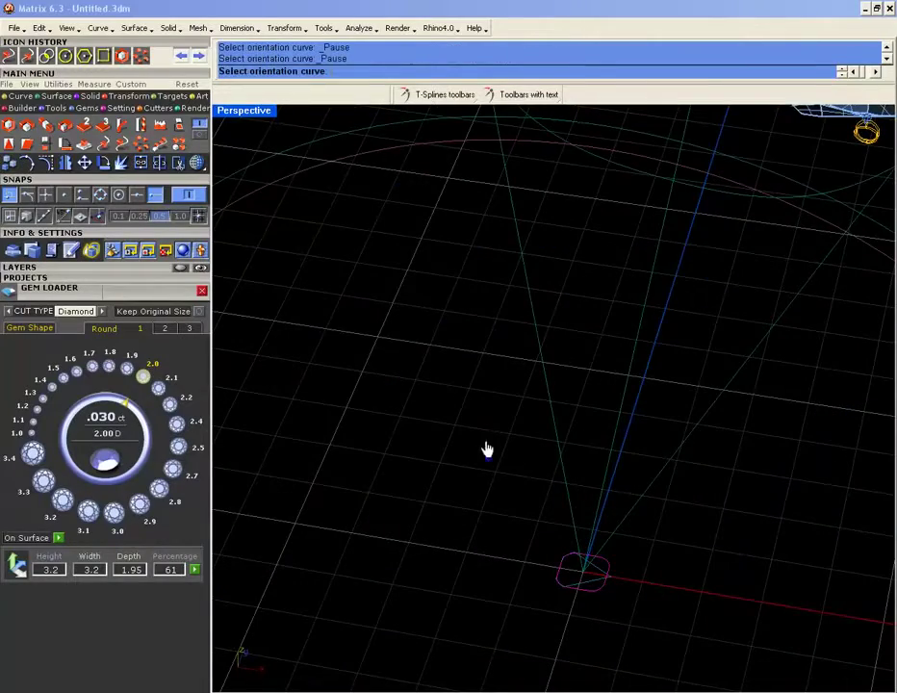
scroll(439, 399, down, 5)
scroll(503, 258, up, 5)
click(463, 271)
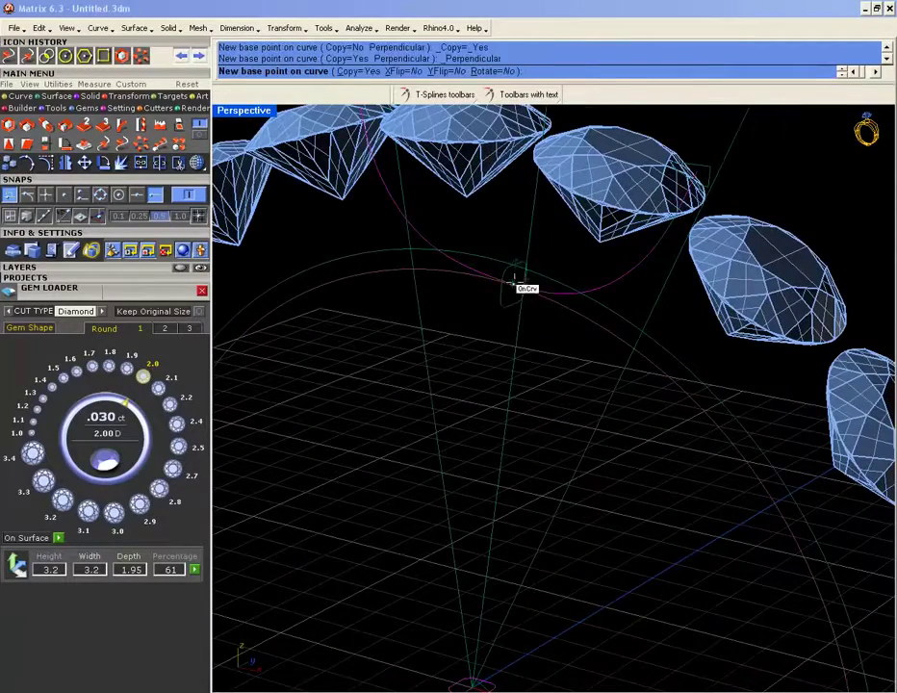
click(136, 197)
click(160, 195)
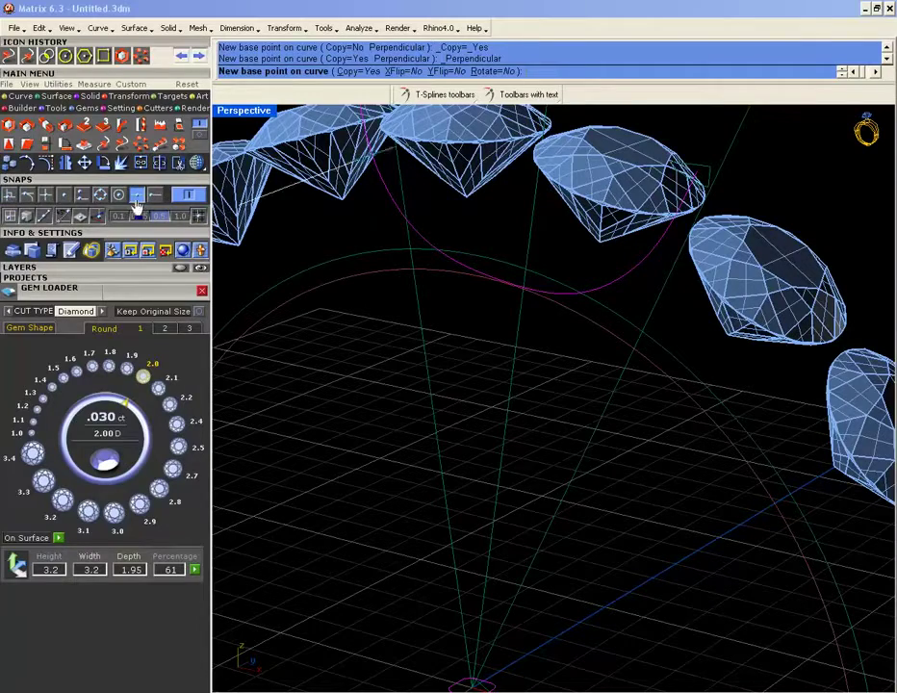
click(547, 284)
scroll(547, 289, down, 5)
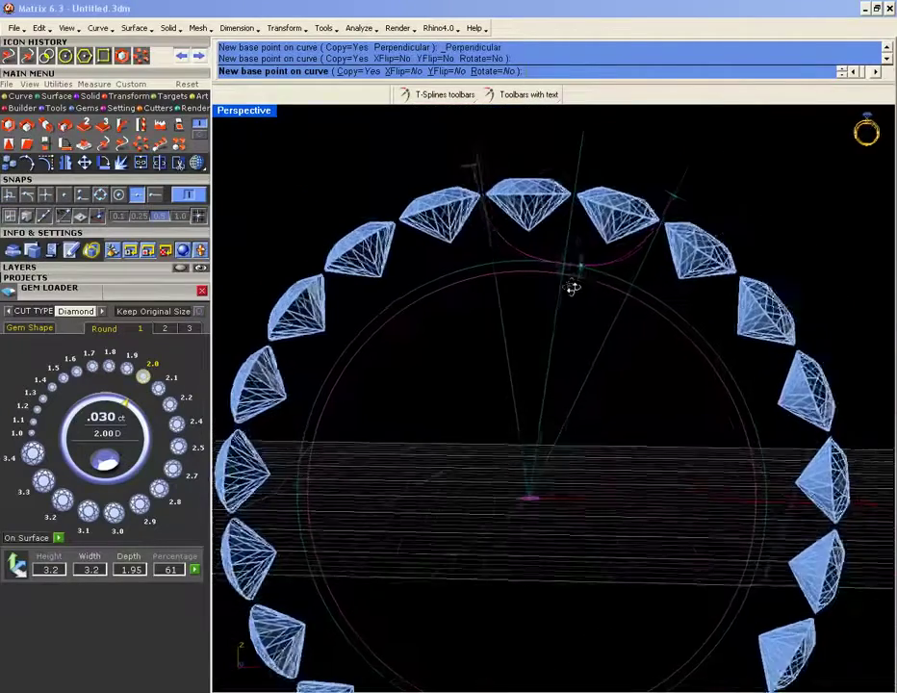
right_click(601, 293)
- Sweep the setting curve with Sweep 1 History through the pointed end profile, the rounded square in the middle and the other pointed profile
right_drag(601, 293, 521, 334)
middle_click(545, 356)
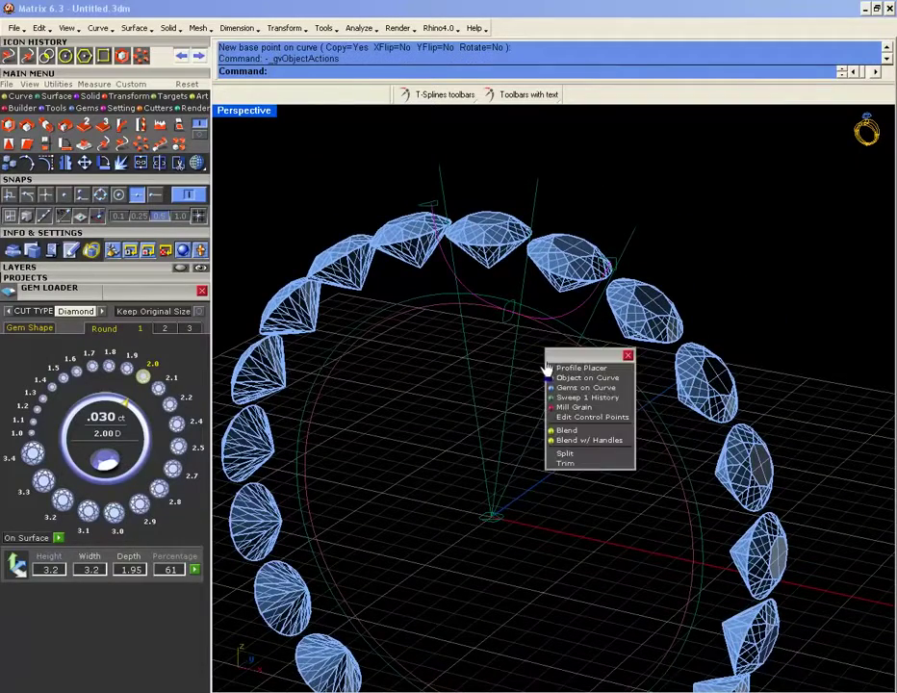
click(569, 398)
scroll(623, 266, up, 5)
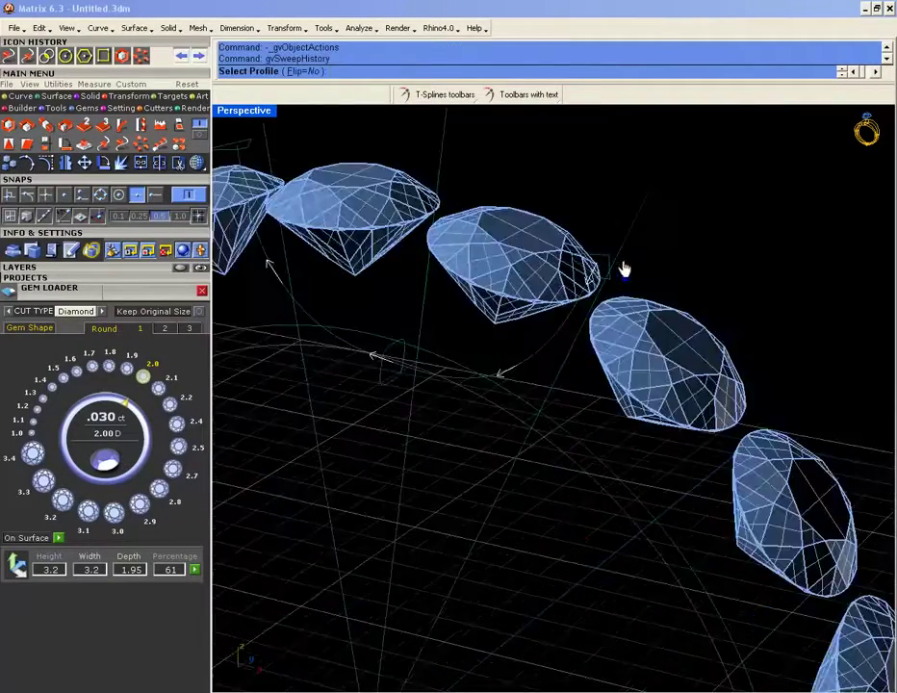
click(608, 264)
click(404, 348)
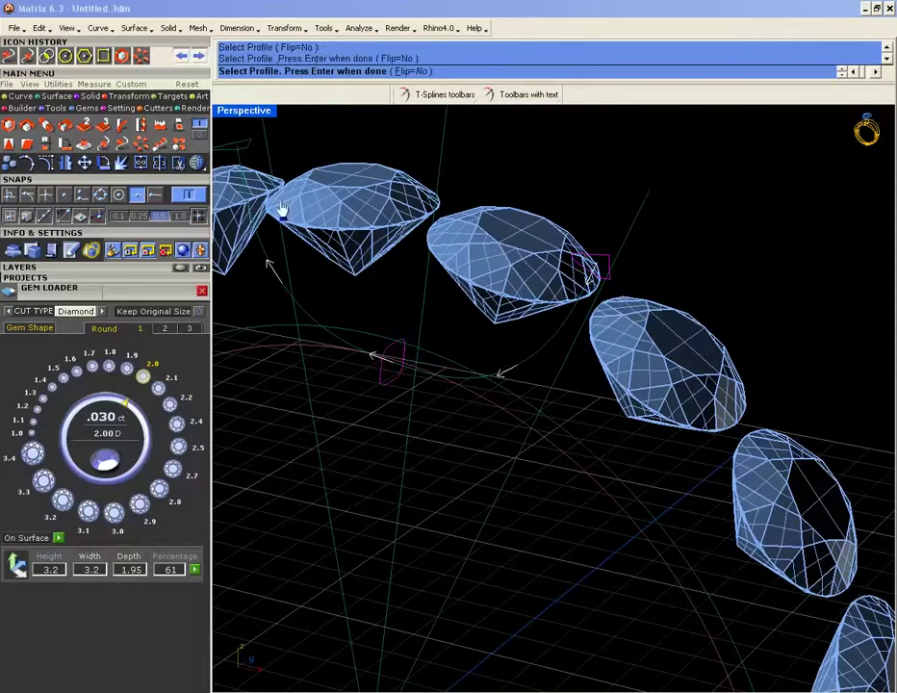
click(247, 149)
key(Return)
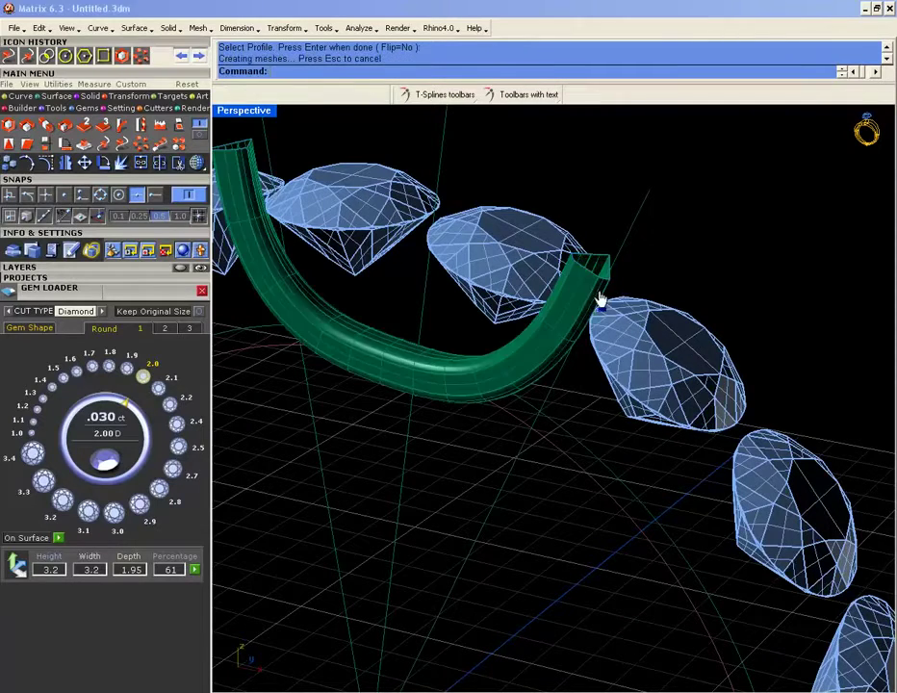
- Polar-array the swept prong piece around the ring's centre with 21 items over 360 degrees
right_drag(584, 318, 524, 292)
scroll(441, 236, up, 3)
click(441, 236)
scroll(503, 273, down, 3)
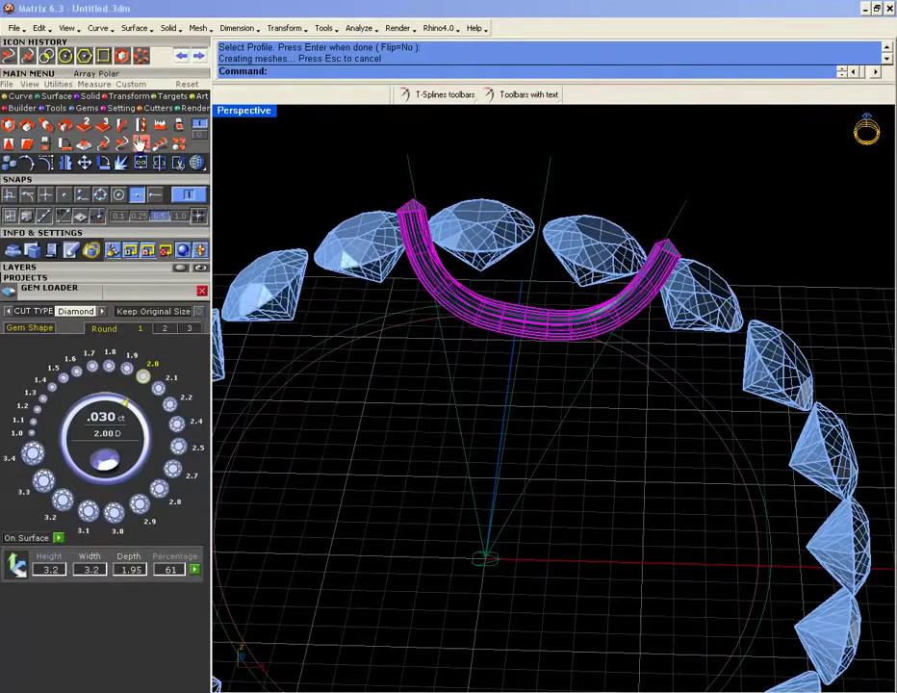
click(141, 151)
double_click(235, 112)
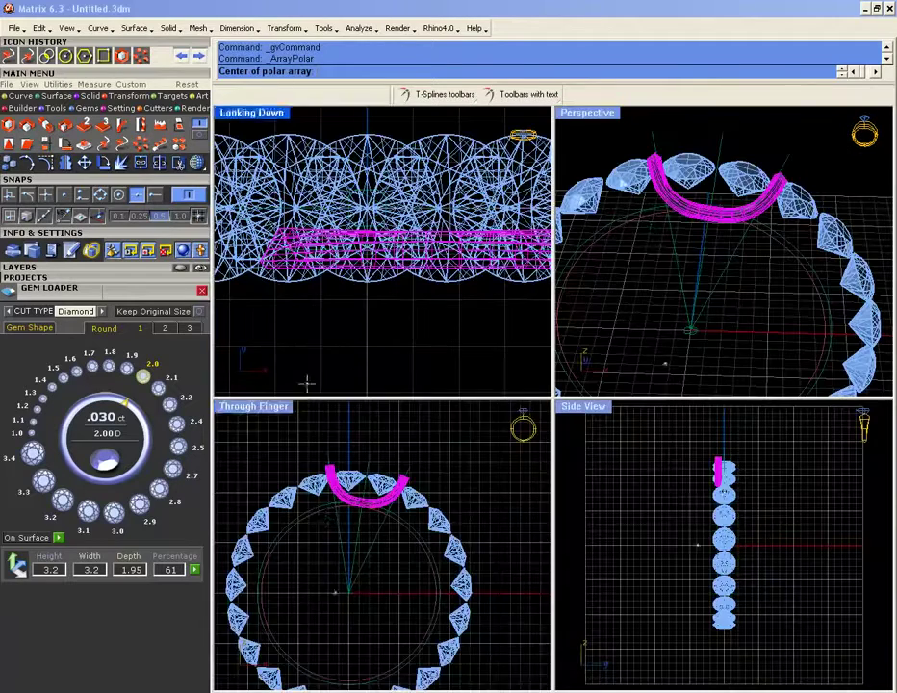
scroll(330, 489, up, 3)
click(323, 501)
key(Return)
key(Return)
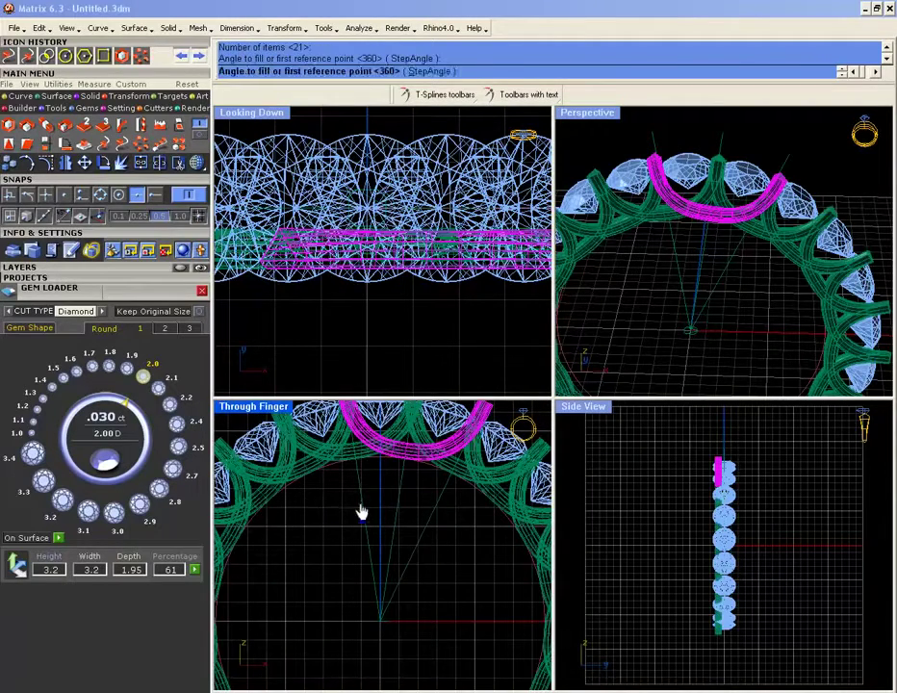
right_drag(424, 510, 419, 534)
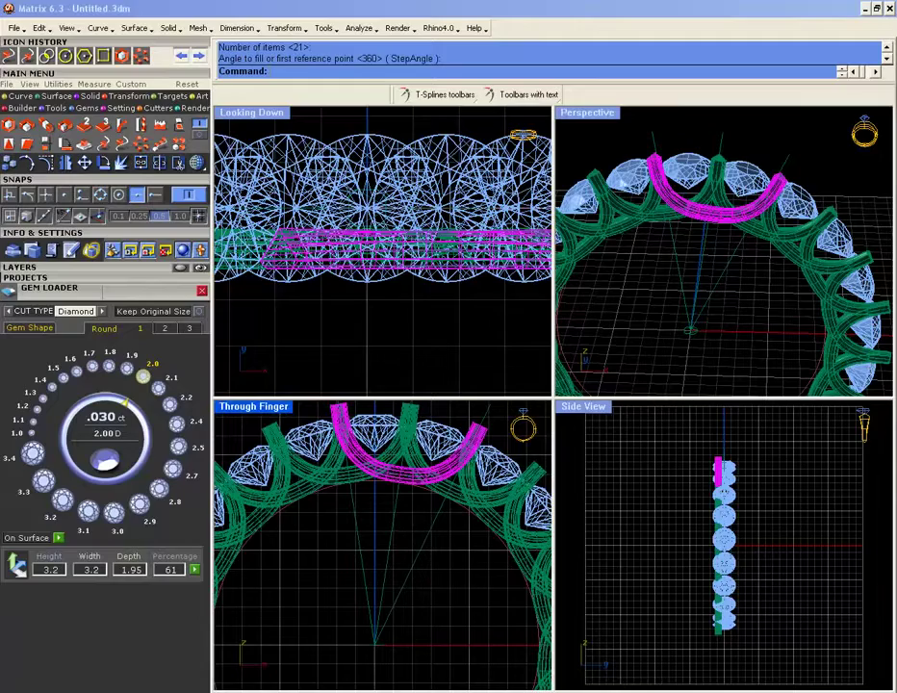
- Turn on the control points of the setting curve running inside the original swept piece
double_click(588, 112)
scroll(252, 194, down, 1)
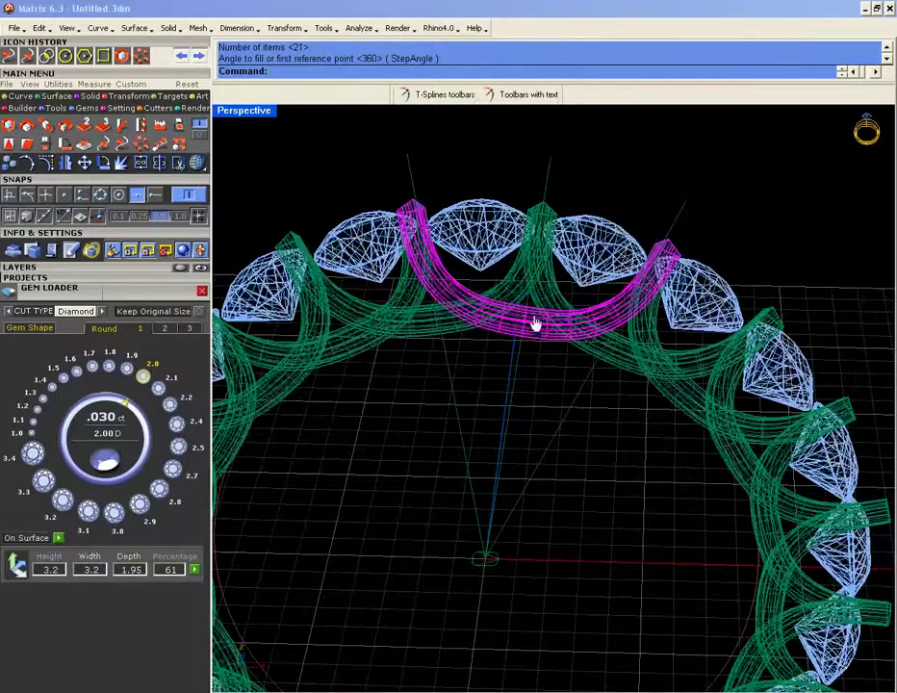
scroll(575, 357, up, 8)
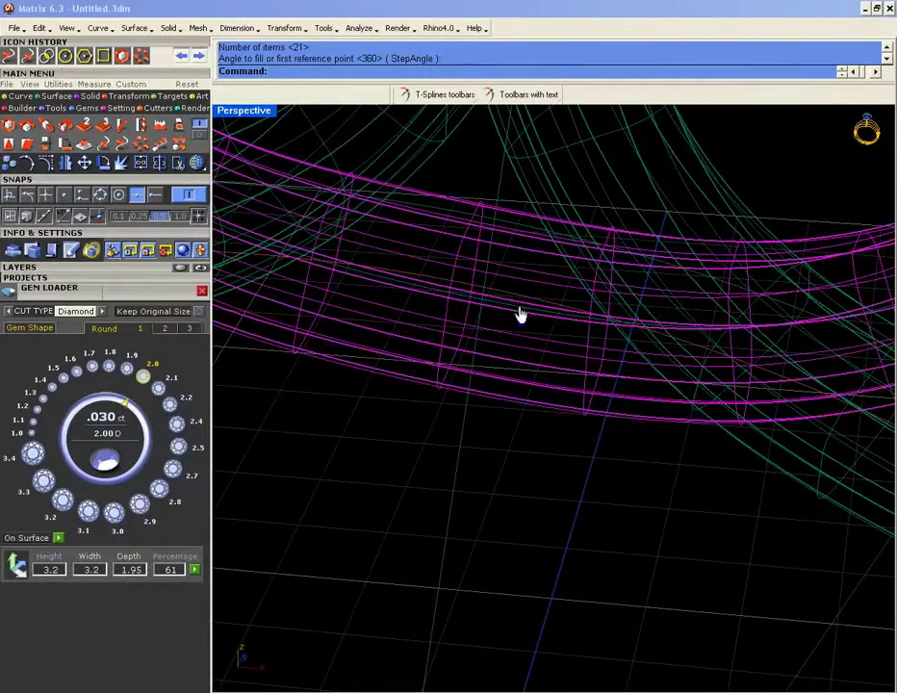
click(29, 122)
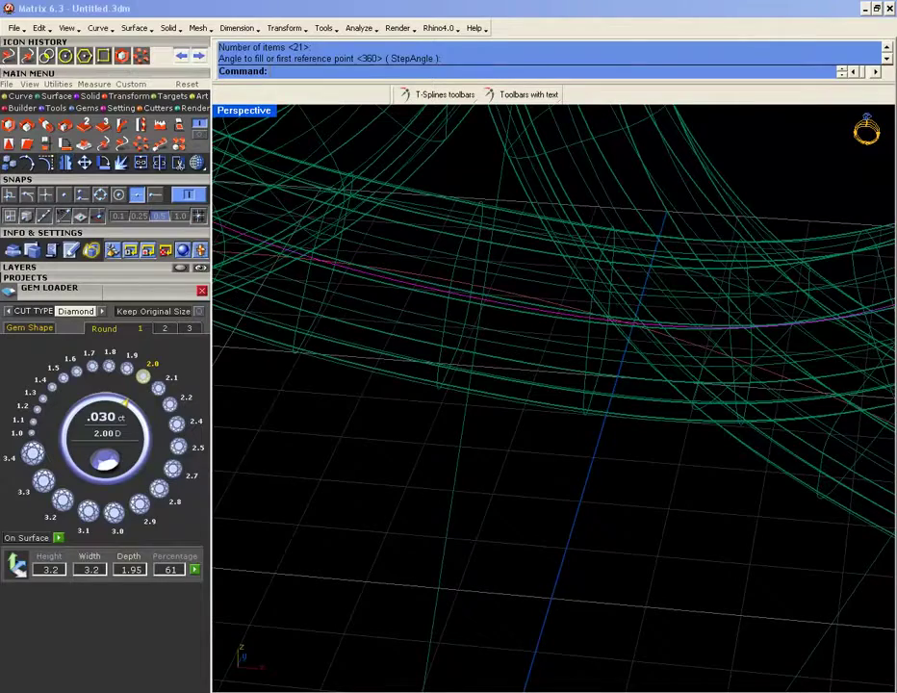
scroll(578, 326, down, 3)
scroll(578, 326, down, 2)
- Move one middle control point of the setting curve 0.4 mm sideways, away from the diamonds
click(681, 307)
scroll(680, 306, down, 5)
scroll(654, 465, up, 4)
right_drag(654, 465, 541, 433)
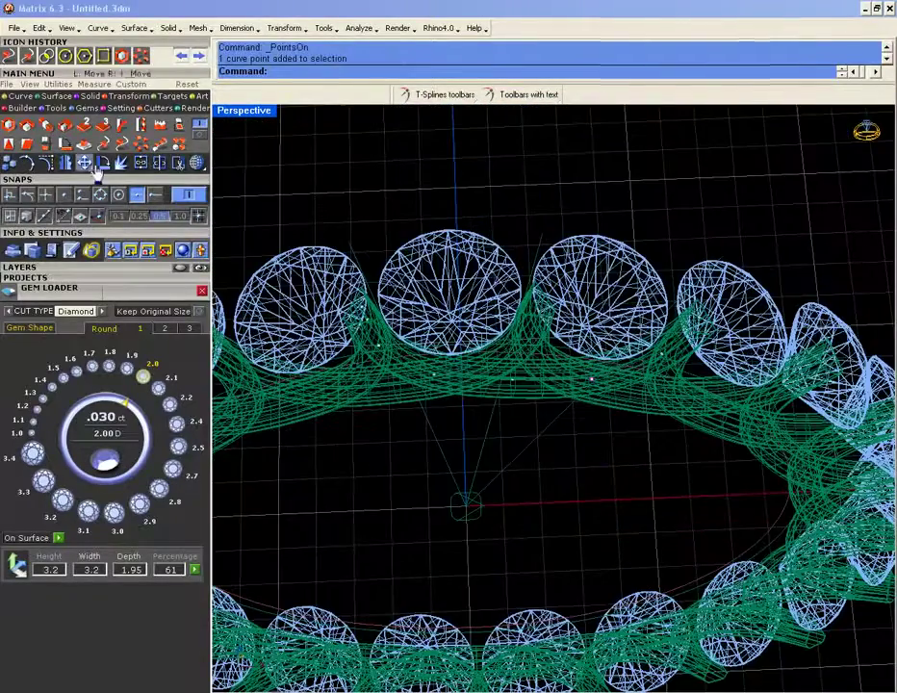
click(85, 163)
scroll(639, 448, up, 3)
click(603, 417)
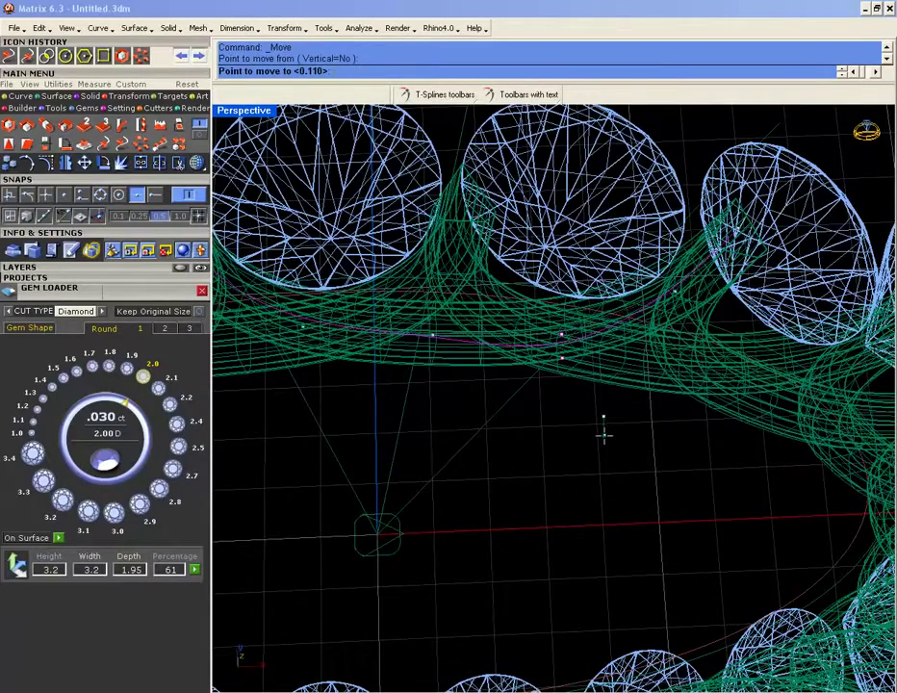
text(4)
key(Return)
click(607, 440)
scroll(544, 421, down, 2)
- Check the updated prongs in shaded display and undo the last control point move
click(197, 162)
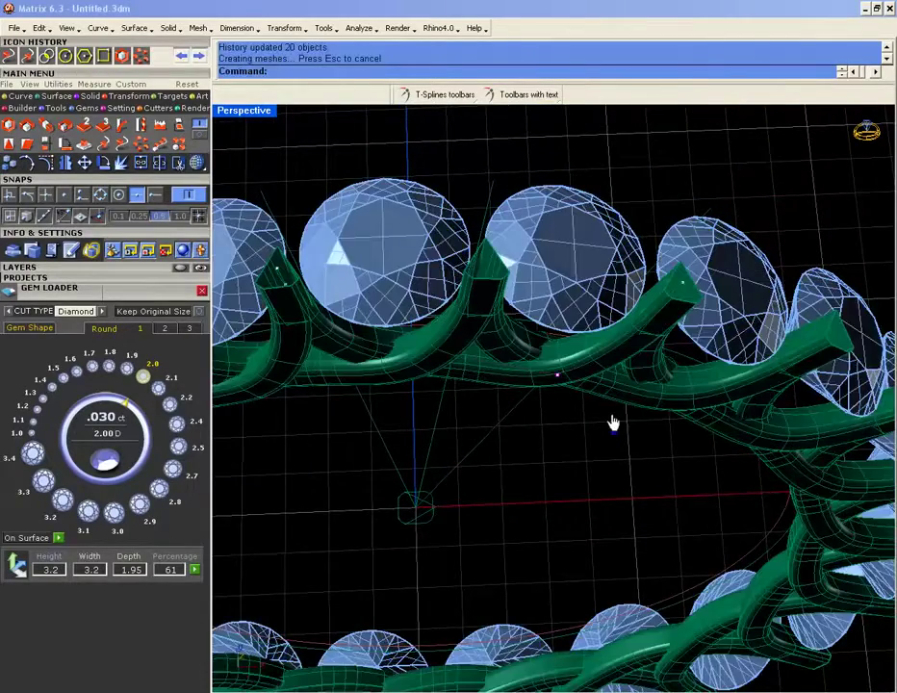
scroll(610, 414, up, 2)
shift+right_drag(610, 414, 568, 363)
scroll(568, 363, down, 3)
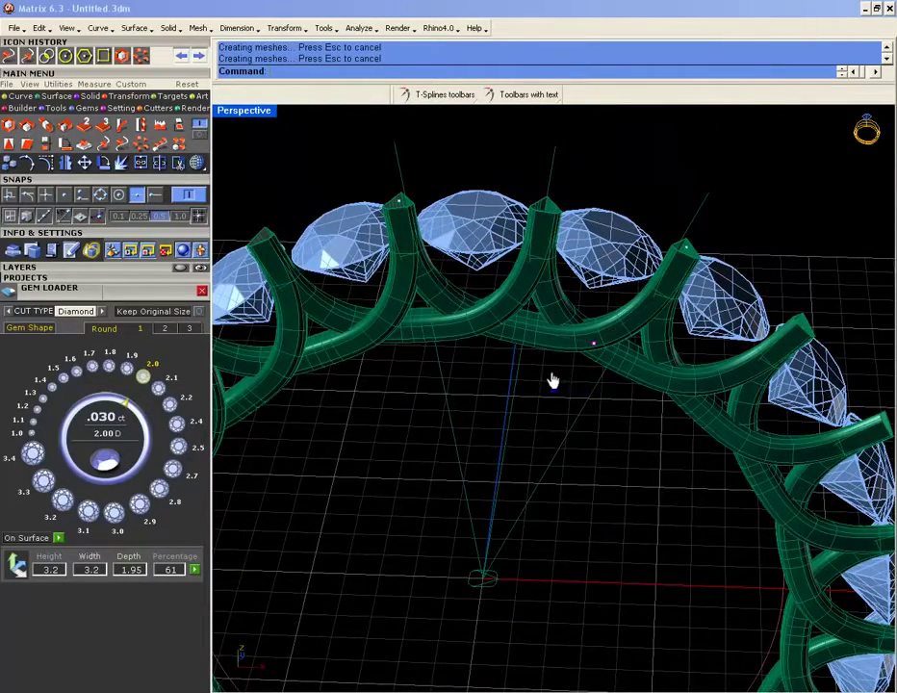
scroll(580, 395, down, 4)
right_drag(560, 360, 545, 314)
scroll(549, 328, up, 6)
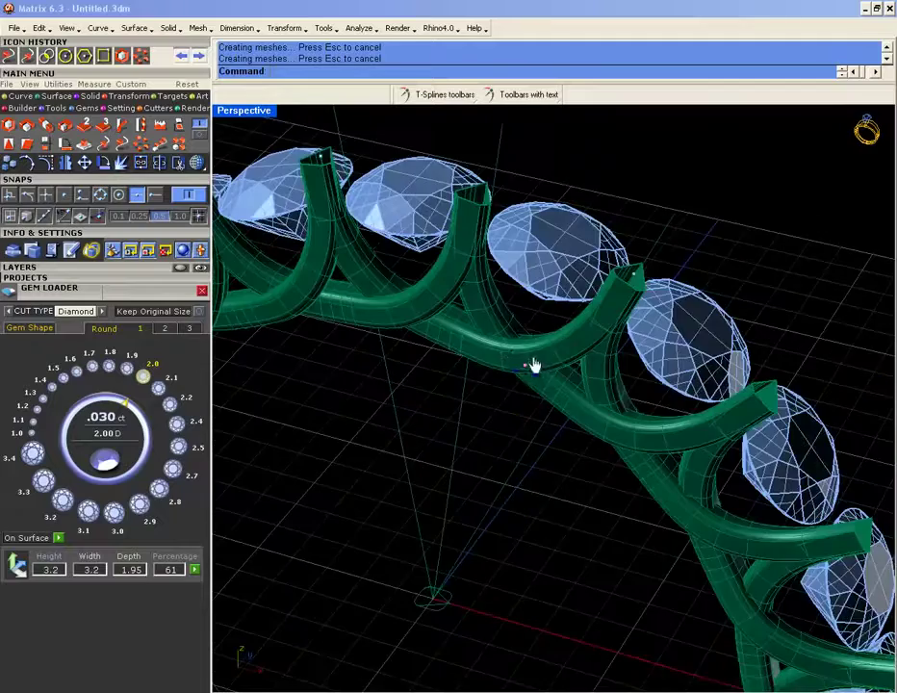
right_drag(502, 358, 562, 488)
key(ctrl+z)
key(ctrl+alt+s)
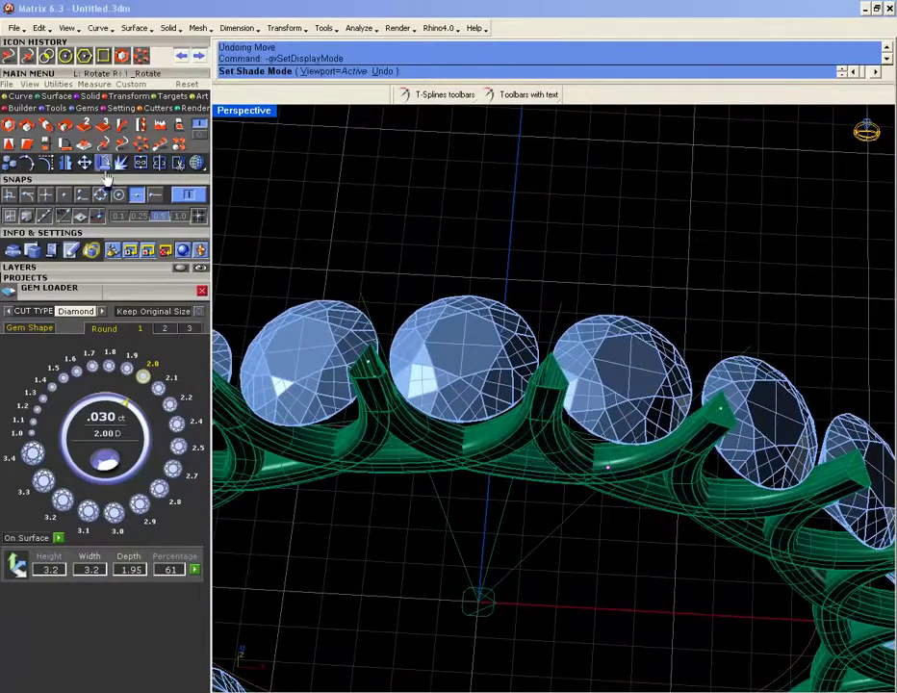
- Move the same middle control point of the setting curve 0.25 mm sideways, away from the diamonds
click(64, 125)
scroll(623, 557, up, 2)
click(623, 556)
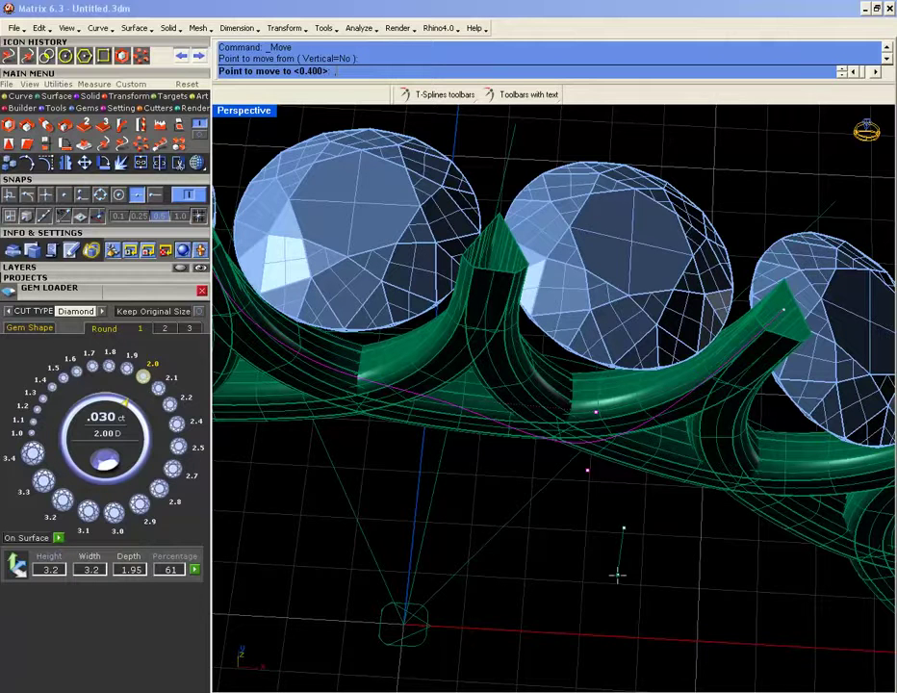
key(Return)
click(618, 574)
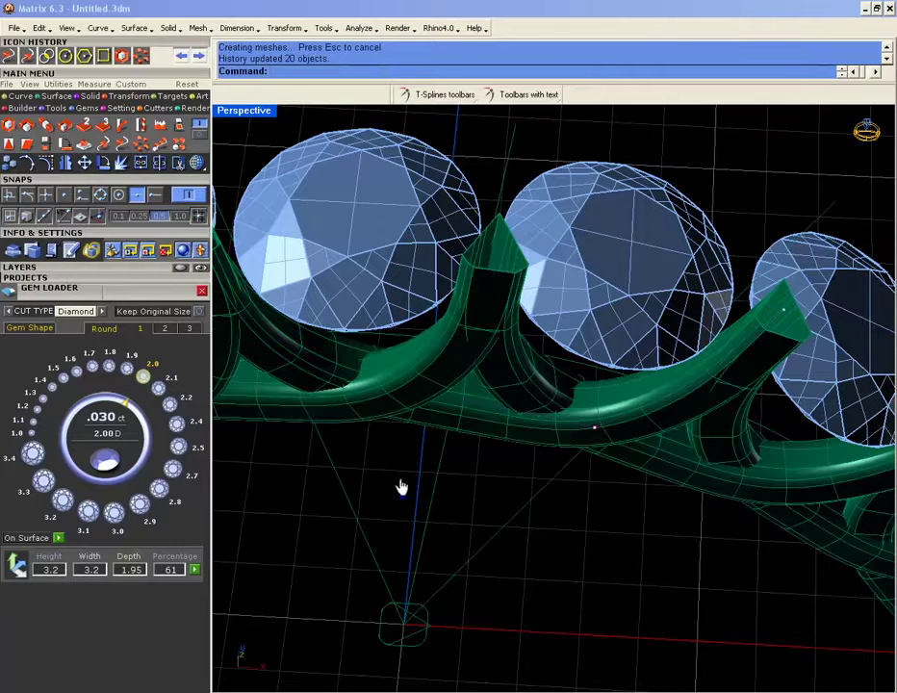
- Move the middle control point on the other side of the setting curve 0.25 mm in the opposite direction
drag(301, 468, 416, 369)
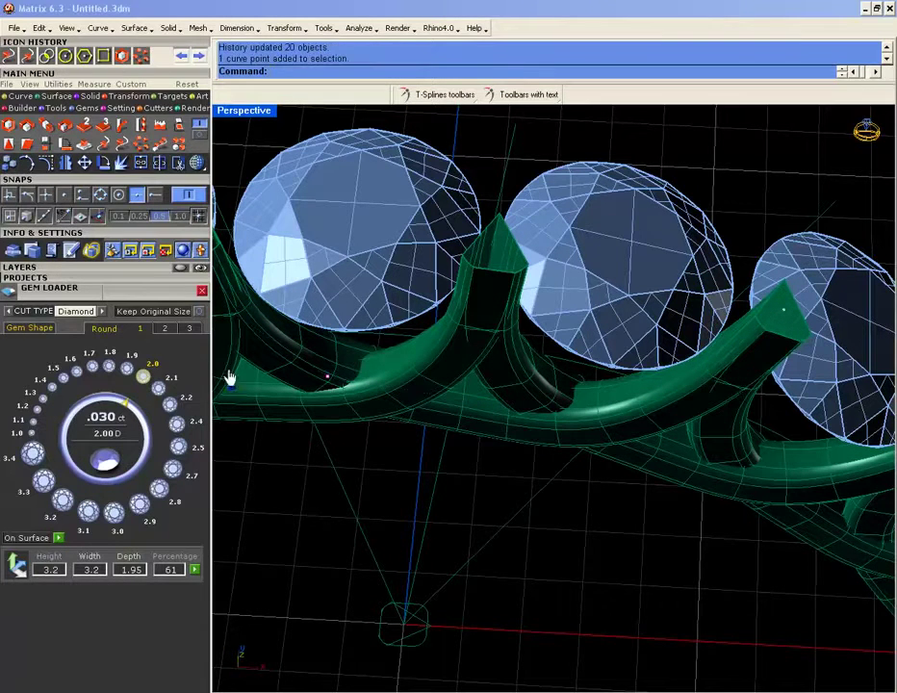
click(84, 162)
click(542, 561)
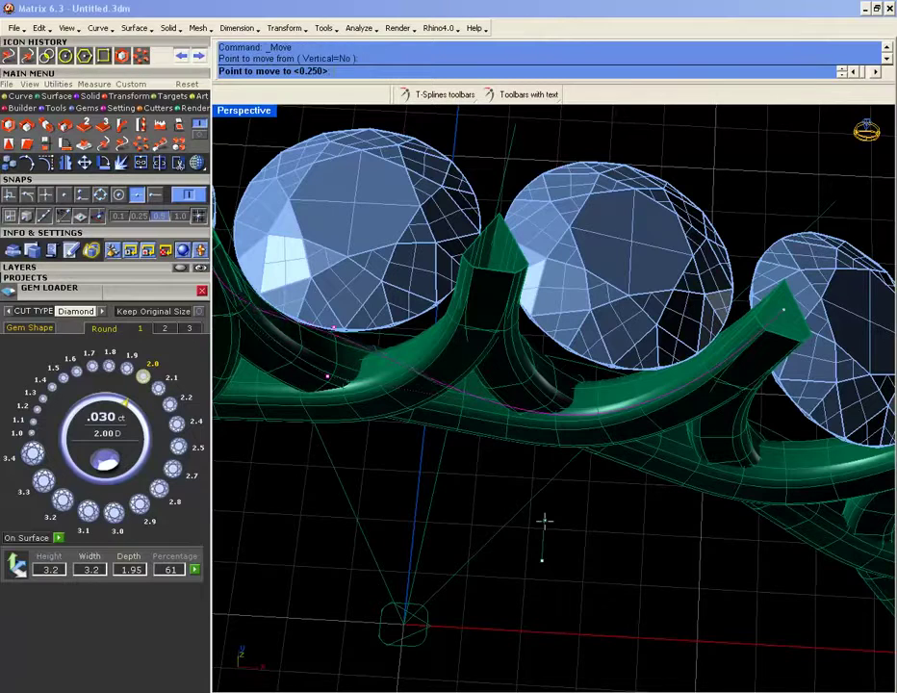
click(547, 524)
right_drag(547, 527, 395, 370)
key(ctrl+z)
- Move the three middle control points of the setting curve together 0.25 mm toward the diamonds
scroll(468, 270, up, 5)
right_drag(469, 269, 440, 400)
drag(618, 295, 635, 297)
right_drag(581, 308, 570, 440)
key(Return)
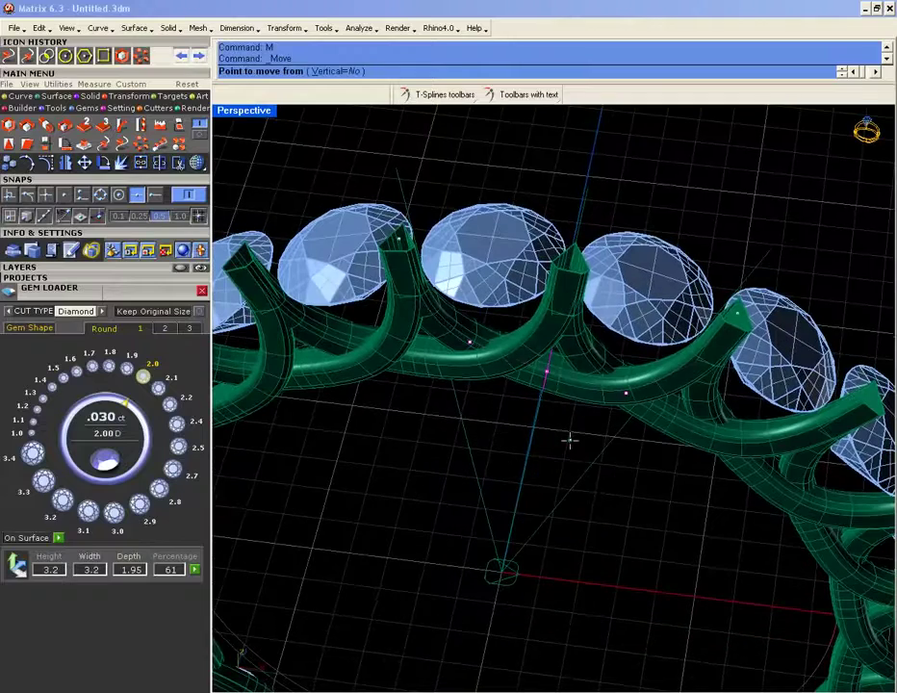
click(605, 536)
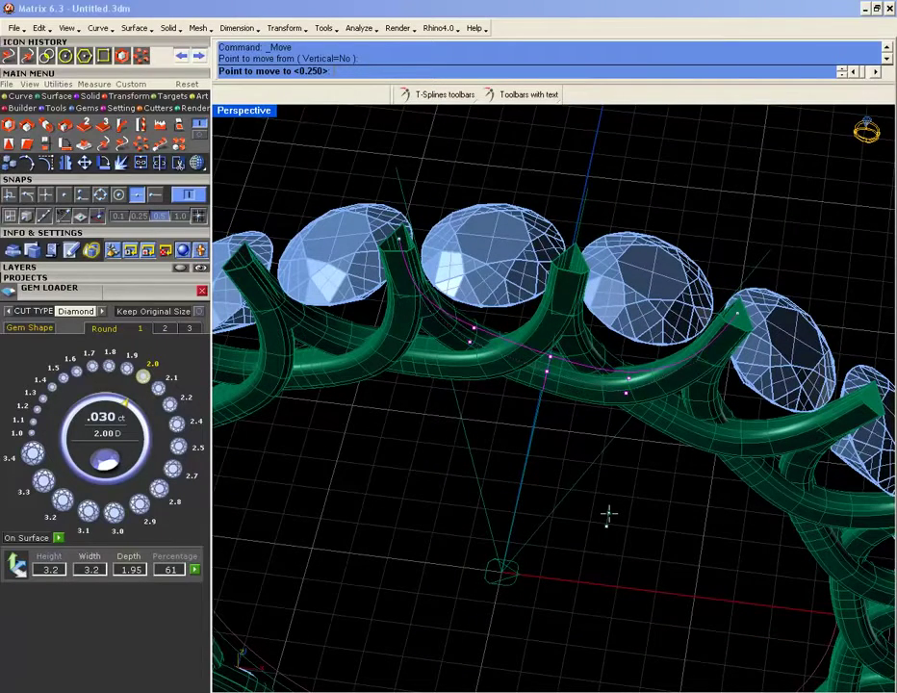
click(607, 515)
click(616, 495)
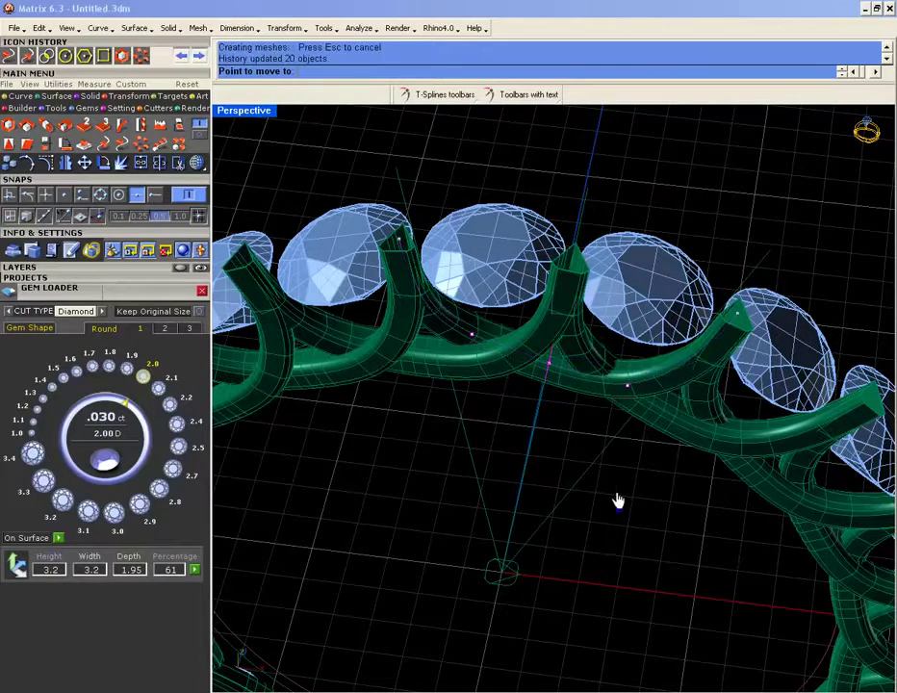
right_drag(617, 501, 626, 385)
click(197, 167)
scroll(487, 334, up, 8)
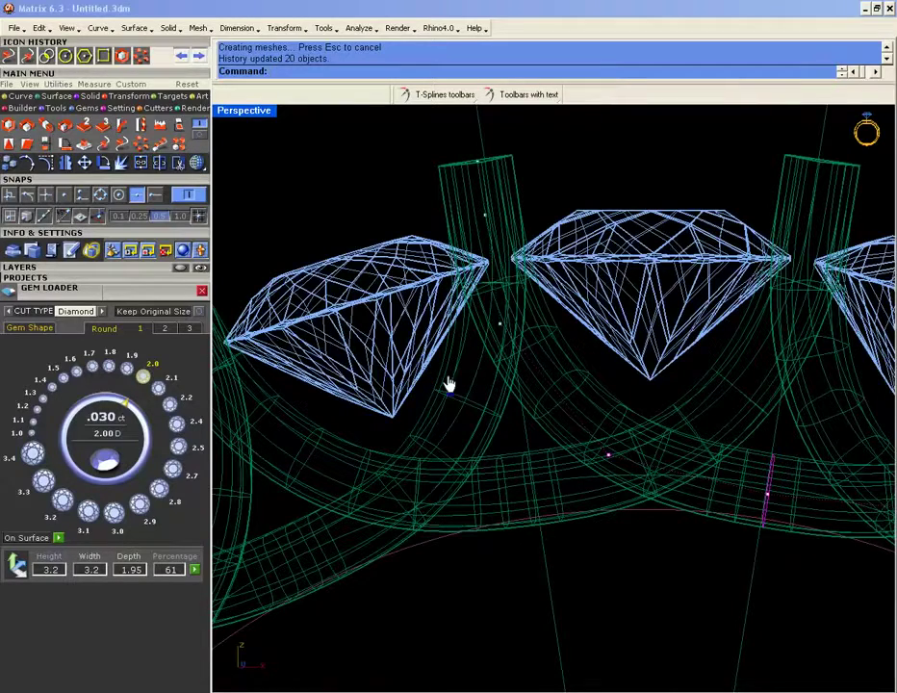
- Move the lower control point in each of the setting curve's two prongs 0.25 mm outward from the diamonds
drag(435, 375, 533, 330)
key(ctrl+z)
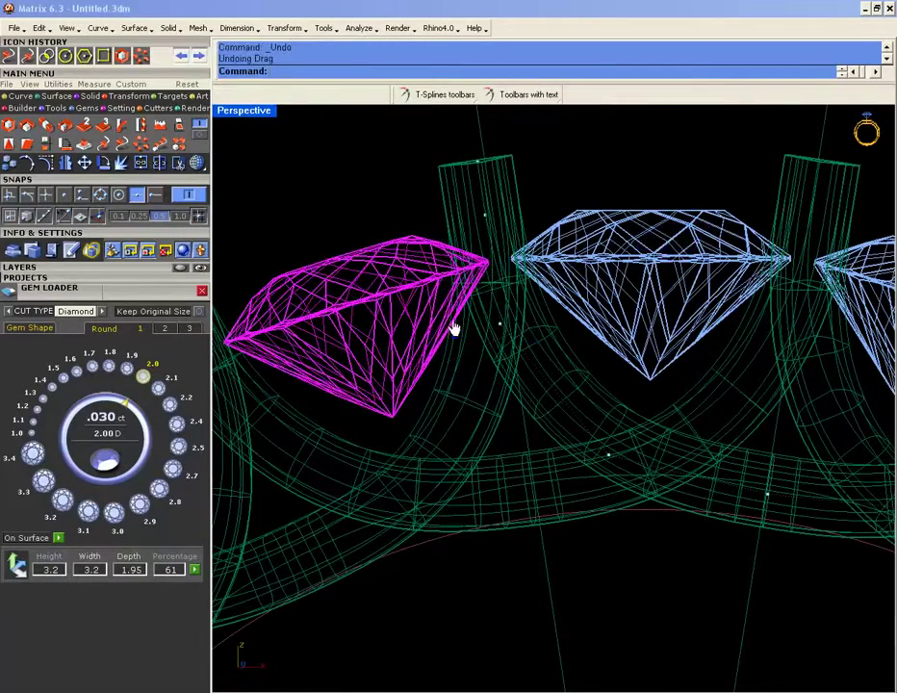
click(501, 326)
scroll(501, 315, down, 5)
scroll(638, 342, up, 5)
scroll(667, 349, down, 3)
scroll(619, 338, up, 4)
drag(609, 323, 669, 339)
scroll(632, 341, down, 3)
scroll(546, 402, up, 2)
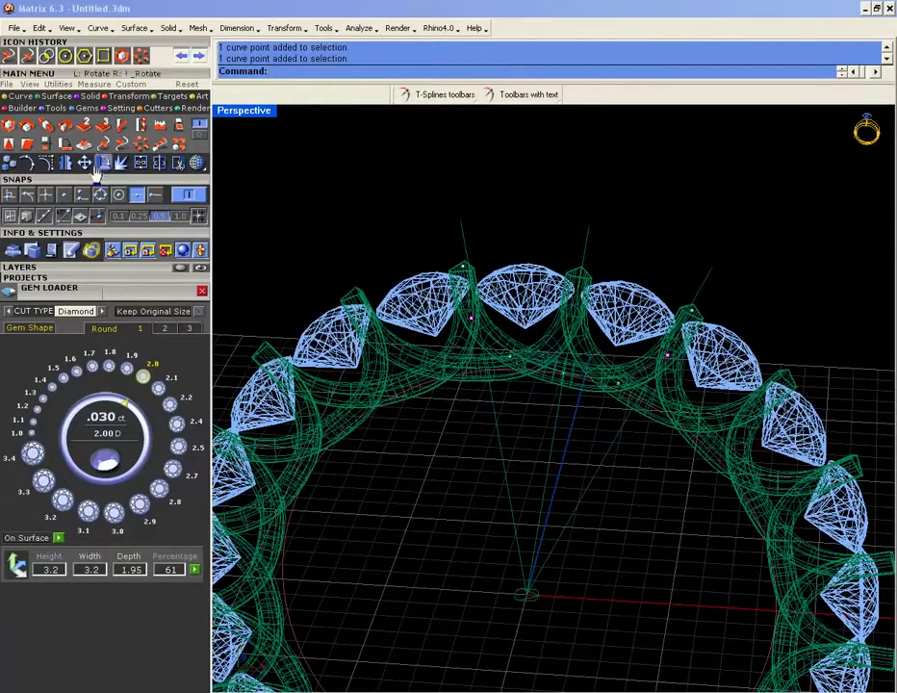
click(85, 144)
scroll(551, 415, up, 3)
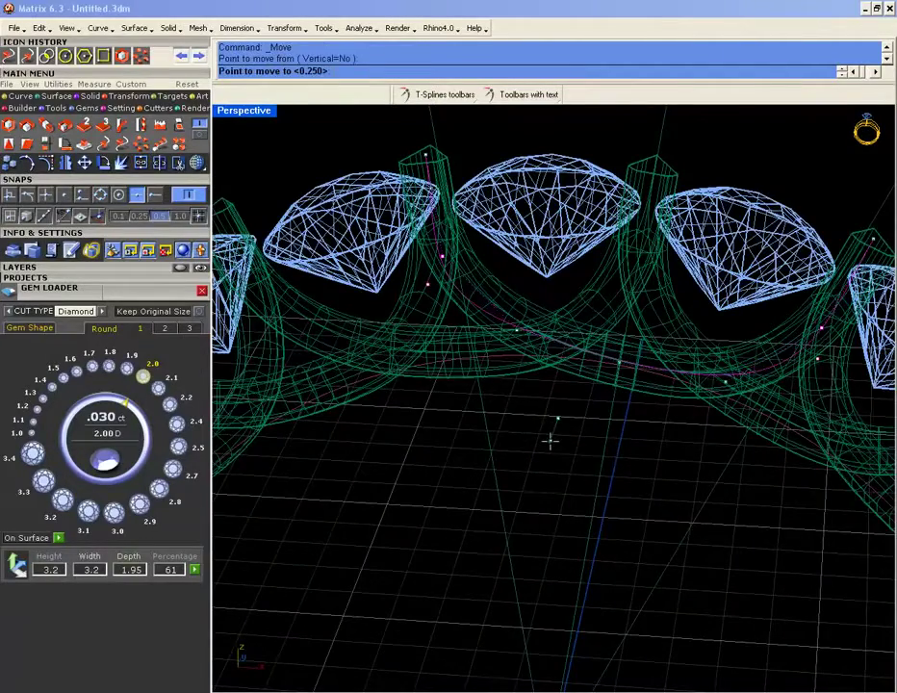
key(Return)
click(555, 447)
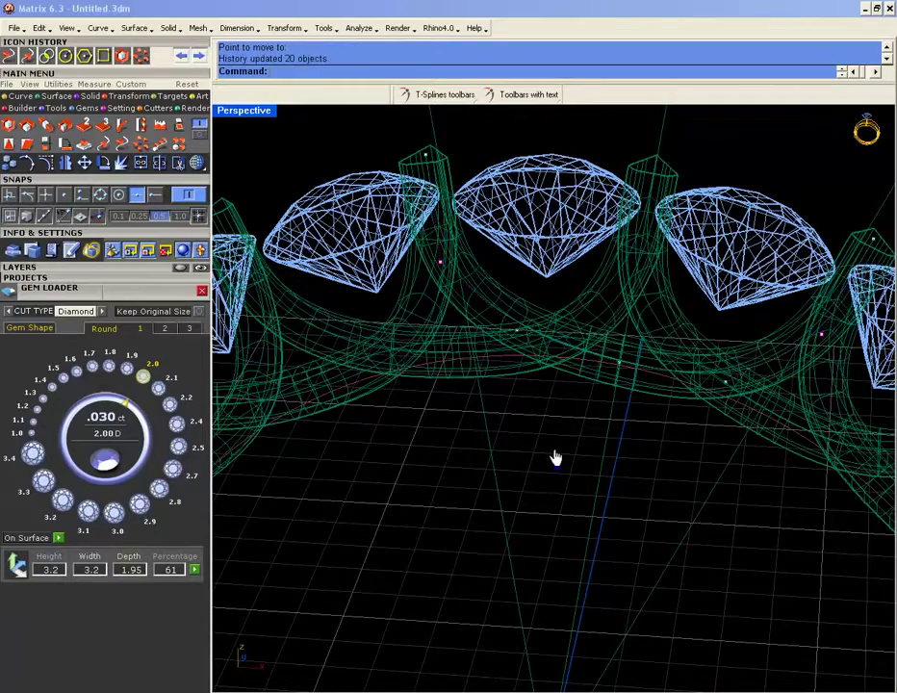
- Add the upper control points of both prongs to the selection and move all four 0.25 mm outward in the side view
scroll(471, 313, down, 5)
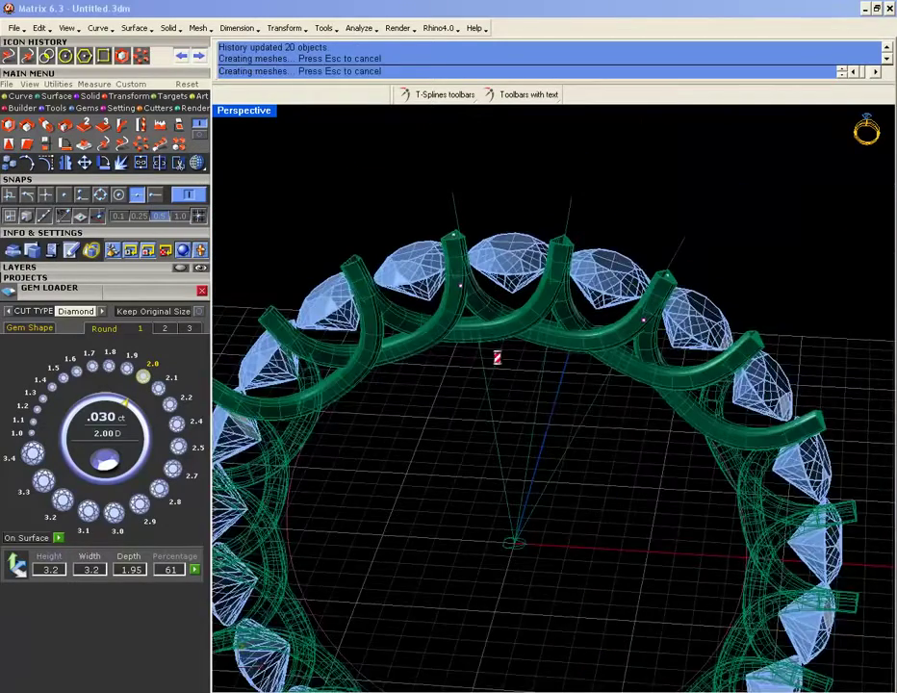
right_drag(499, 326, 626, 345)
scroll(627, 345, up, 5)
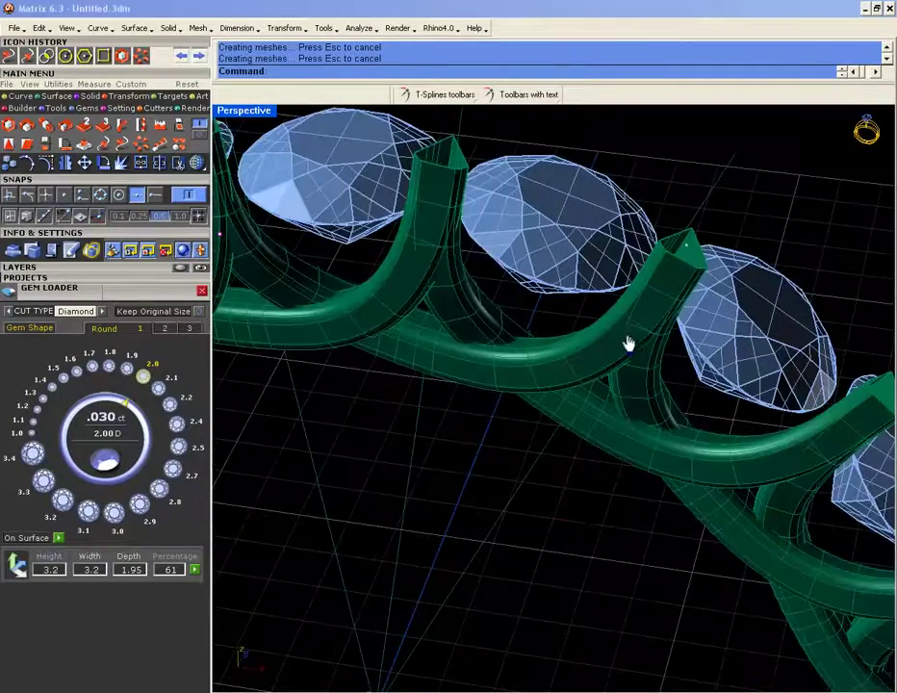
click(199, 163)
right_drag(708, 304, 575, 242)
scroll(549, 233, down, 7)
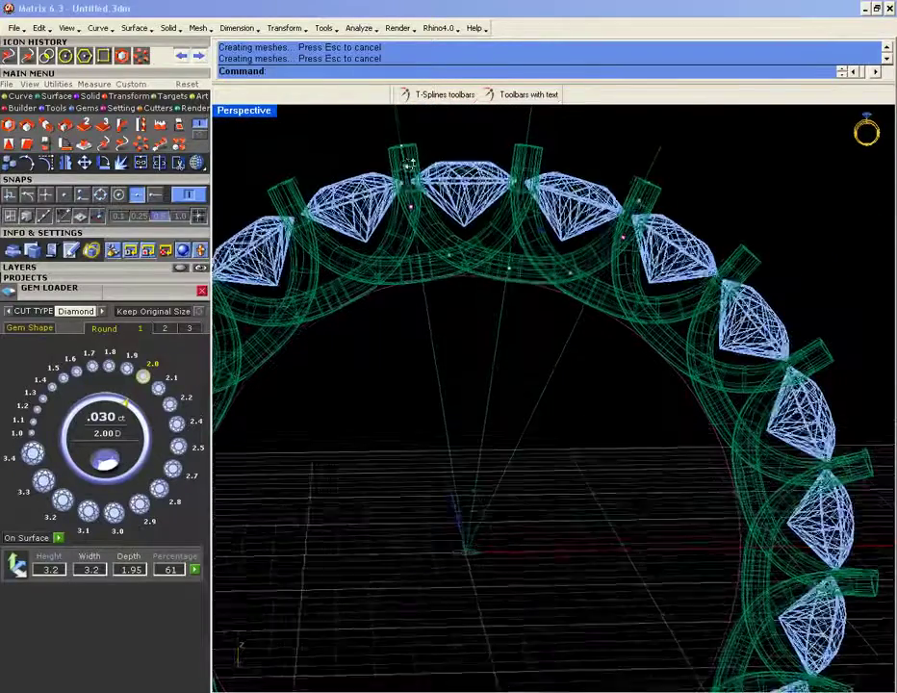
click(427, 186)
scroll(626, 197, up, 5)
drag(612, 184, 672, 239)
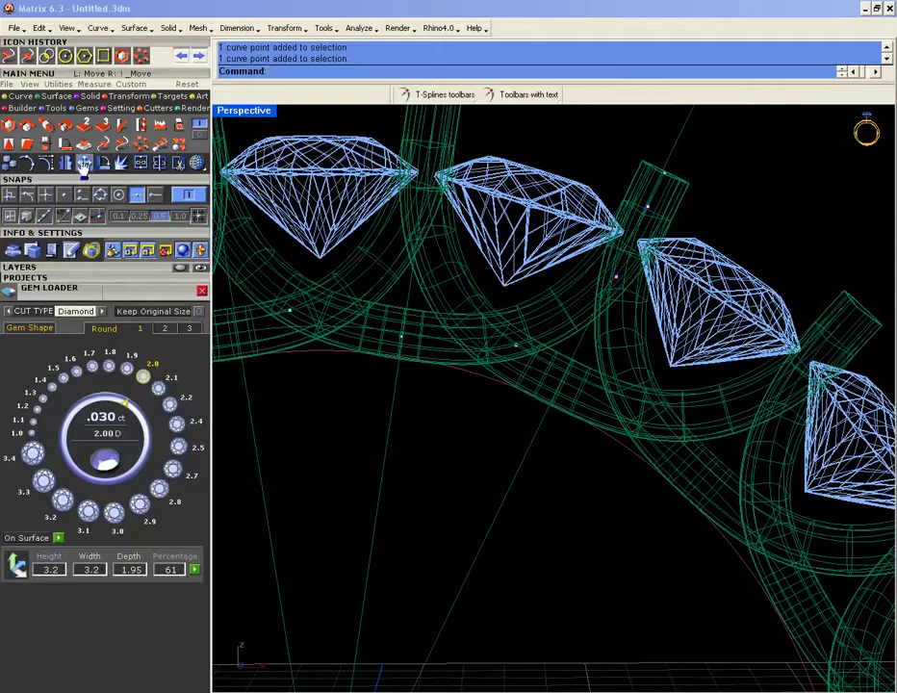
click(85, 164)
double_click(262, 116)
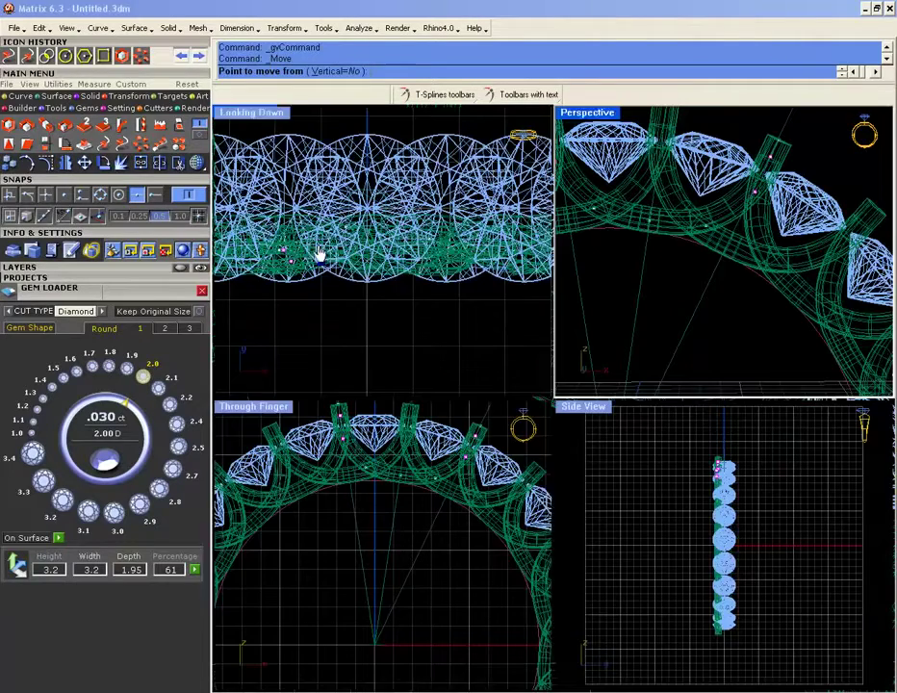
scroll(685, 458, up, 10)
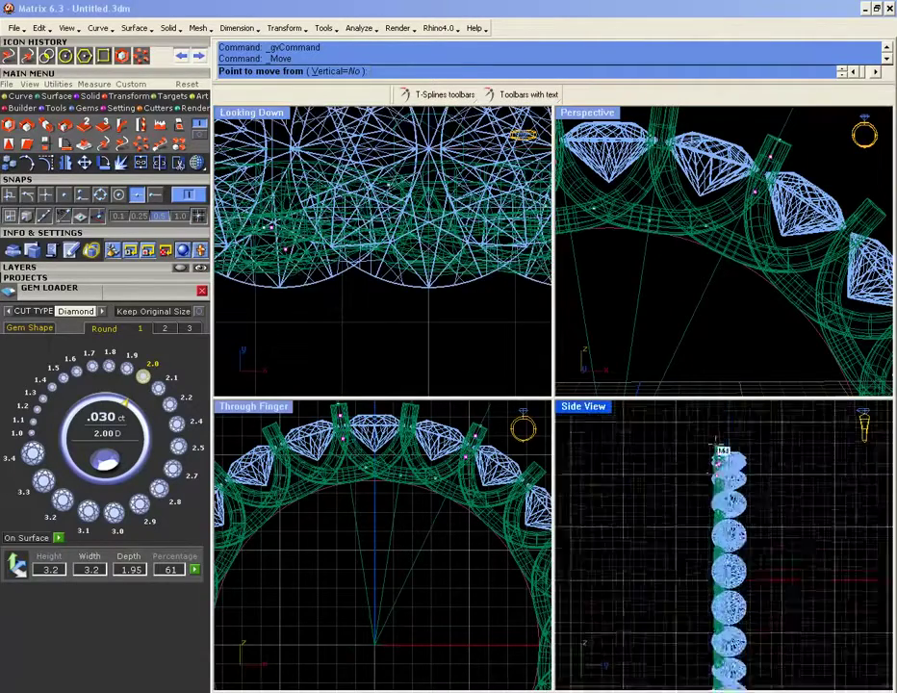
click(674, 456)
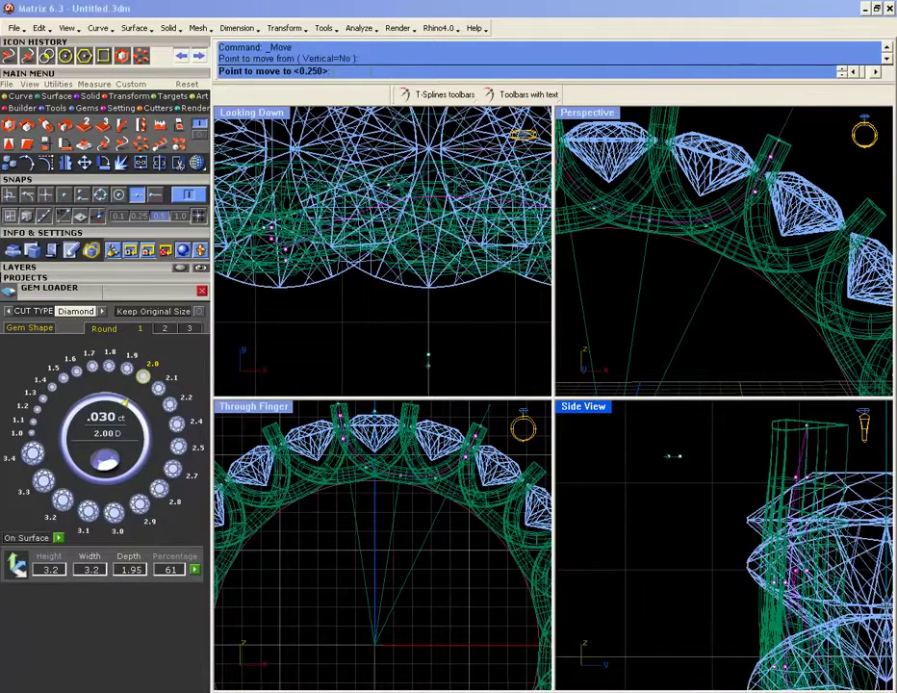
click(671, 461)
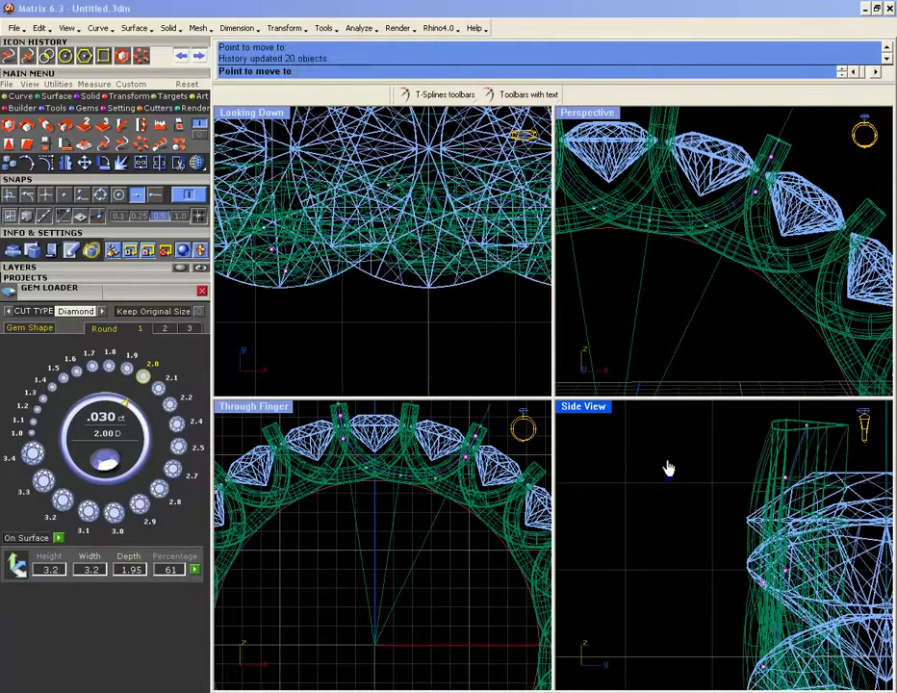
- Undo the last move of the four prong control points and shade the model
double_click(604, 117)
right_drag(570, 226, 643, 301)
key(ctrl+z)
click(196, 164)
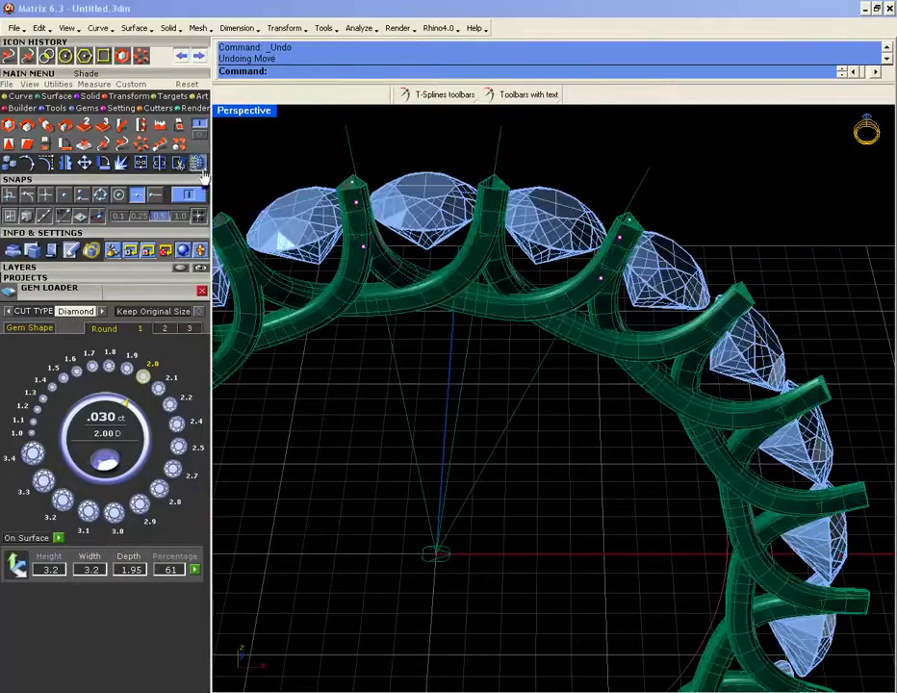
- Examine how the shaded prongs fit around the diamonds from several angles and distances
mouse_move(566, 317)
right_down()
mouse_move(450, 316)
mouse_move(436, 246)
mouse_move(501, 200)
mouse_move(588, 248)
mouse_move(566, 308)
mouse_move(517, 368)
mouse_move(499, 330)
right_up()
shift+right_drag(498, 329, 533, 354)
scroll(508, 386, up, 7)
scroll(475, 321, down, 5)
scroll(475, 321, up, 7)
scroll(443, 263, down, 5)
scroll(531, 298, up, 6)
shift+right_drag(532, 299, 500, 257)
- Select the two uppermost setting-curve control points in each of the two prongs and move all four inward toward the diamonds
scroll(503, 288, down, 4)
drag(610, 321, 611, 321)
right_drag(611, 322, 560, 299)
scroll(559, 299, up, 2)
drag(532, 278, 616, 353)
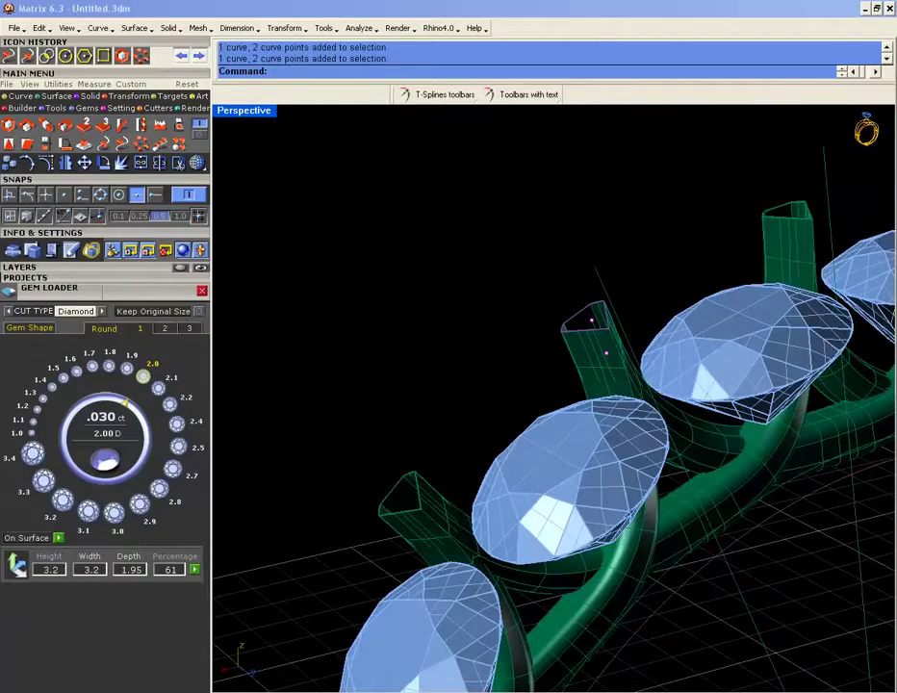
drag(717, 184, 824, 262)
shift+right_drag(427, 463, 509, 279)
scroll(390, 408, down, 6)
right_drag(563, 367, 628, 241)
right_drag(655, 289, 627, 274)
scroll(626, 274, up, 3)
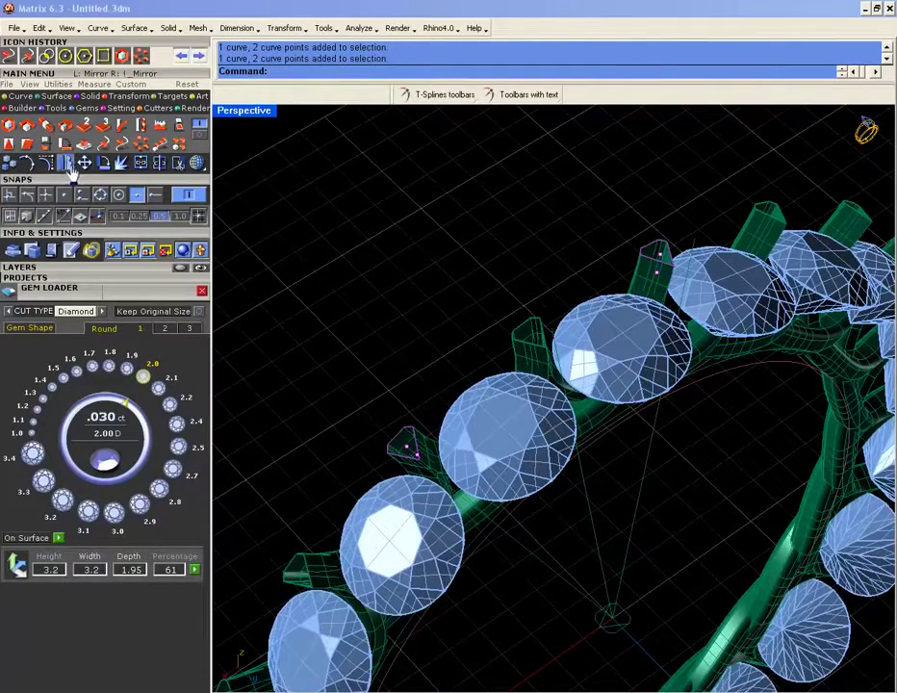
click(85, 163)
click(349, 264)
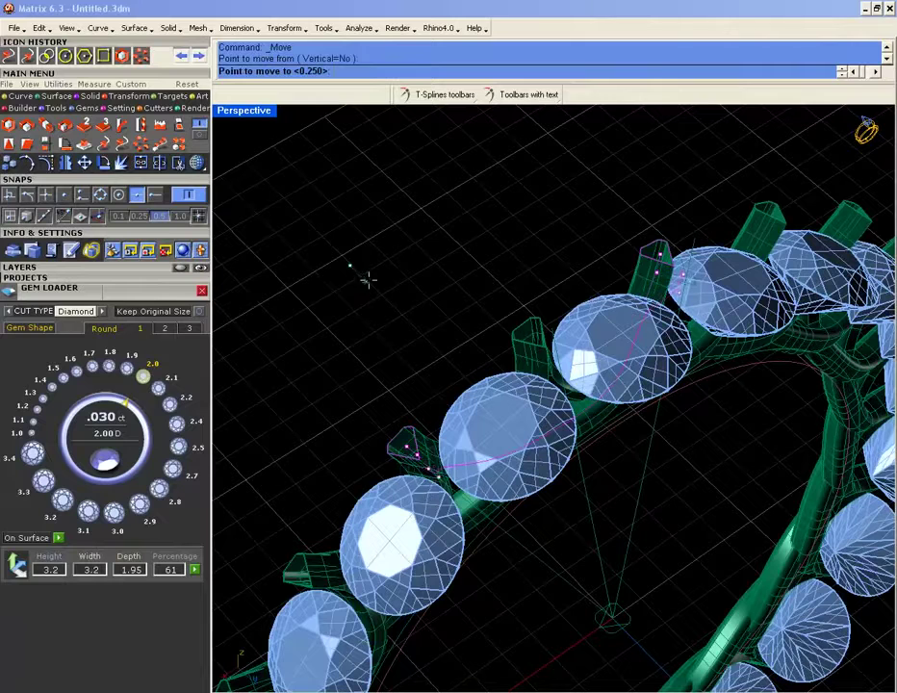
click(385, 299)
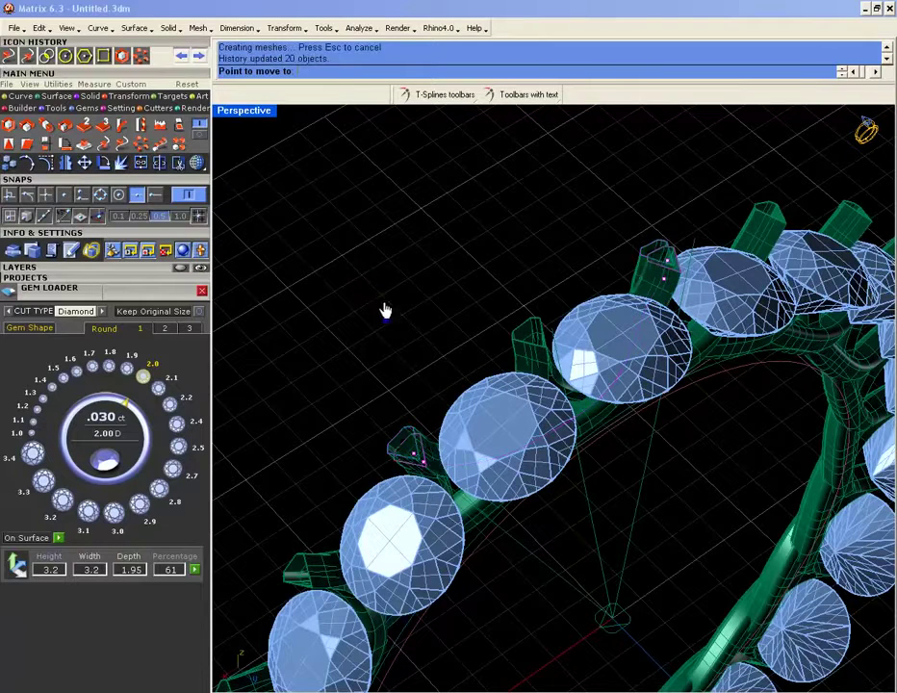
- Move the four selected prong control points further inward across the band in two more moves
right_click(353, 300)
click(354, 296)
click(380, 331)
right_drag(429, 366, 367, 384)
scroll(460, 434, up, 4)
right_click(366, 383)
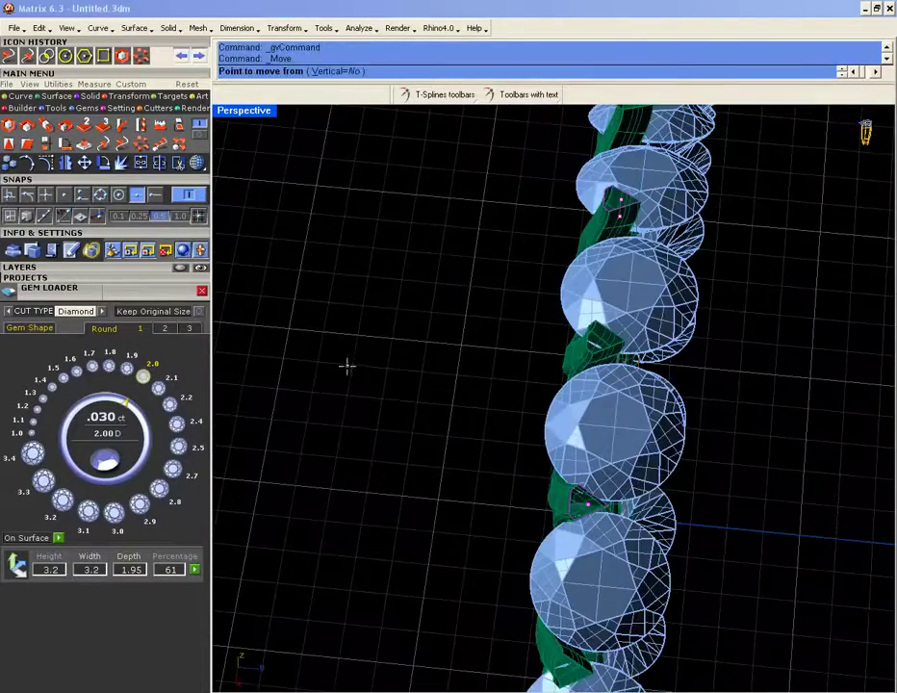
click(350, 364)
click(412, 371)
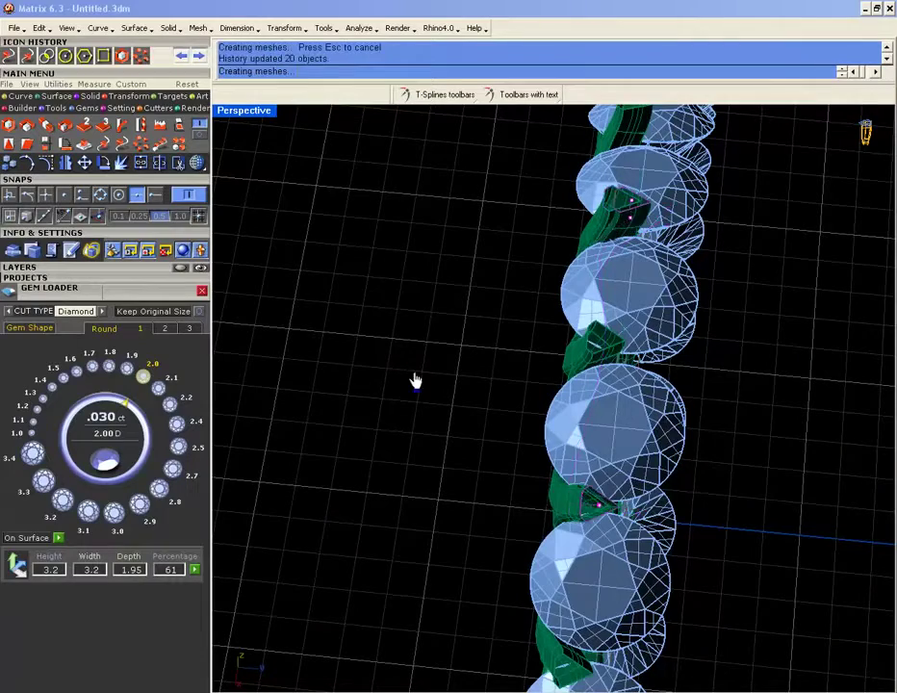
- Try to move only the end control points of the prongs farther inward over the diamonds
right_drag(408, 379, 498, 253)
scroll(559, 317, up, 5)
right_drag(373, 164, 362, 158)
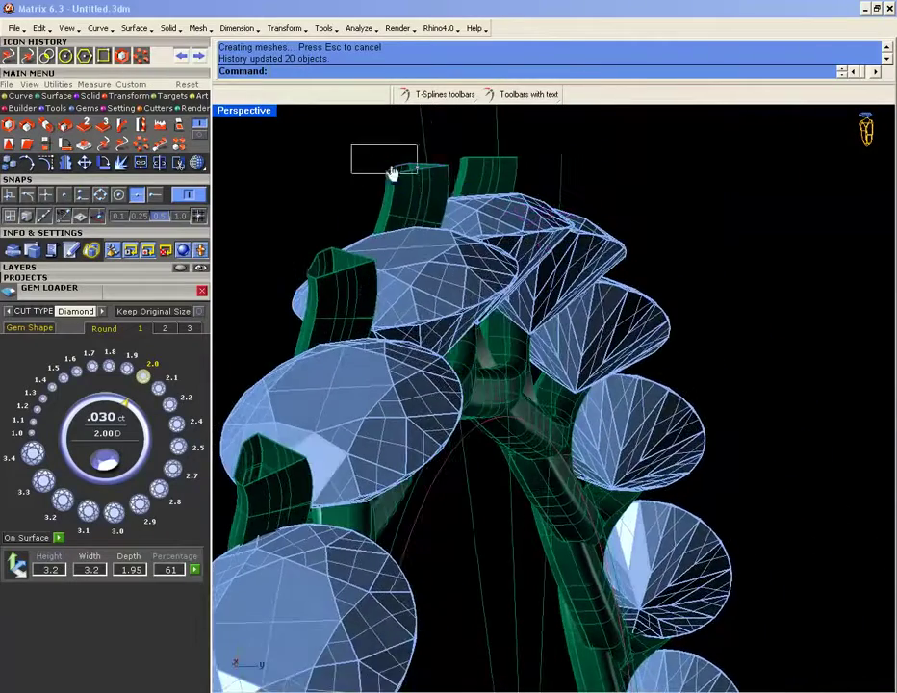
drag(456, 185, 457, 187)
right_drag(453, 197, 376, 308)
key(m)
key(Return)
click(352, 296)
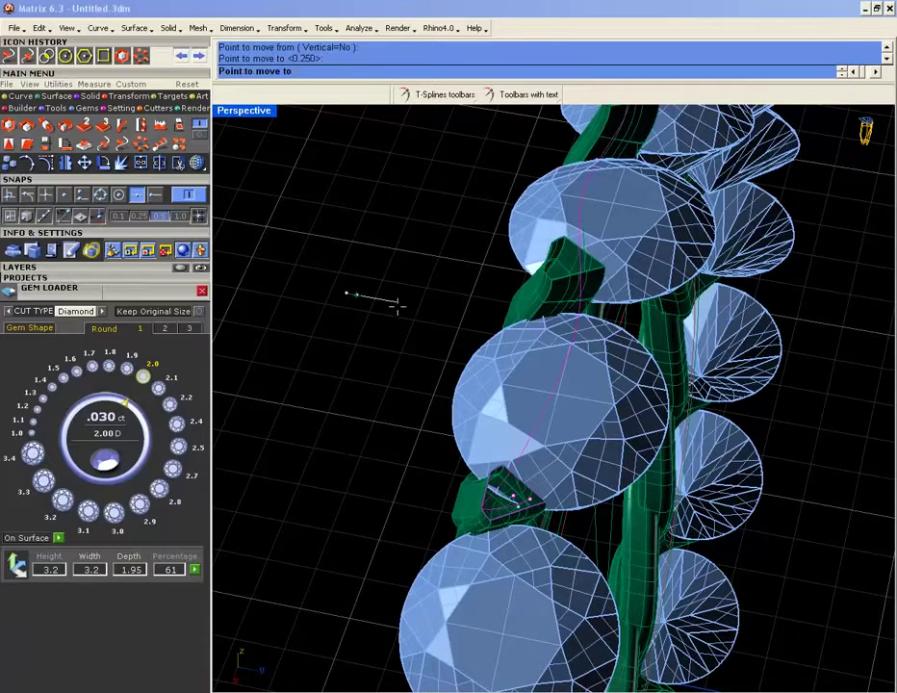
click(400, 315)
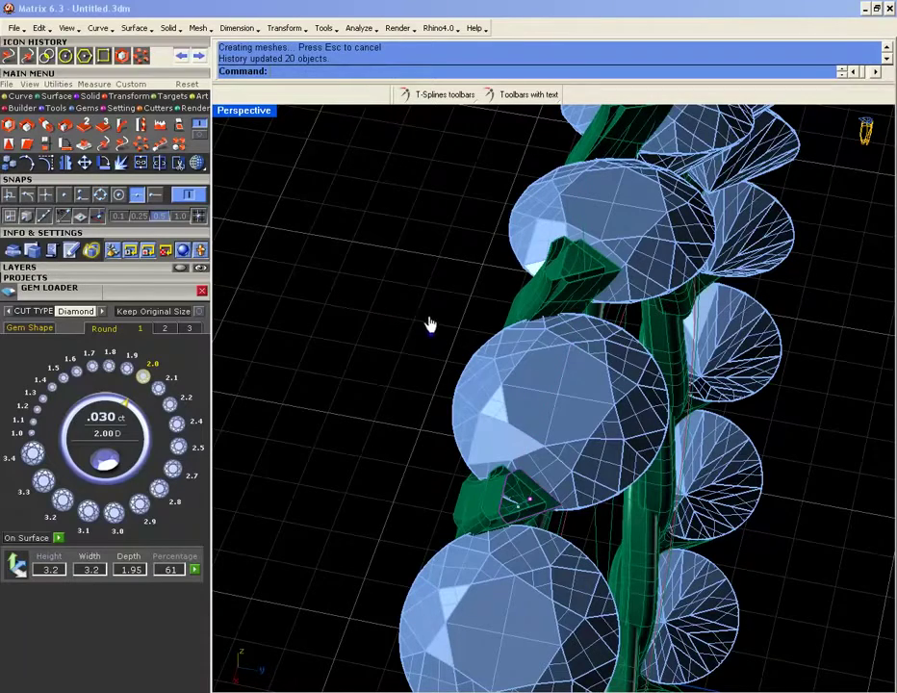
key(ctrl+z)
right_drag(487, 332, 440, 306)
scroll(462, 304, up, 3)
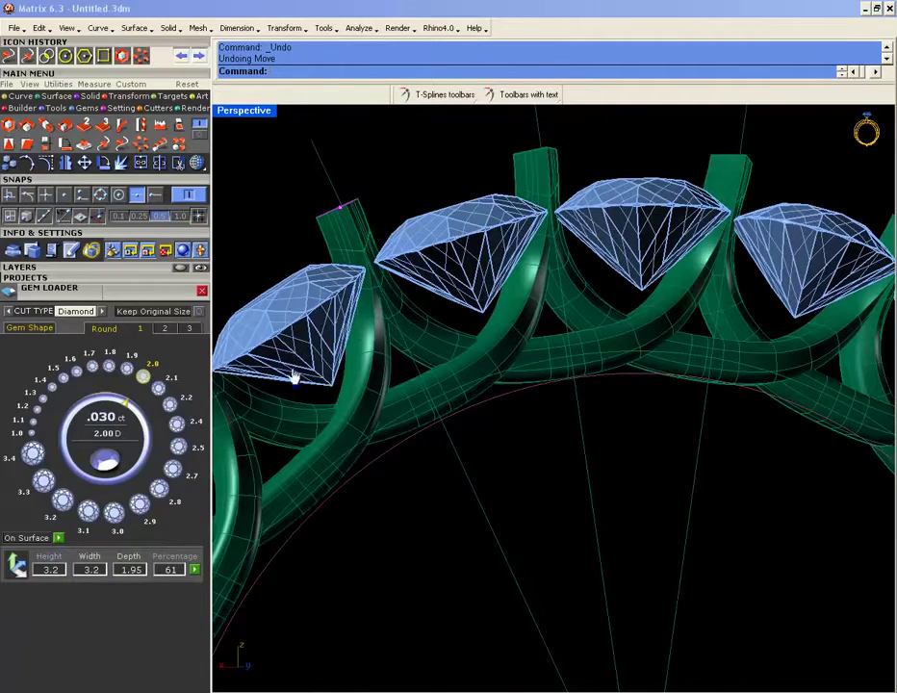
right_drag(438, 375, 608, 262)
mouse_move(381, 213)
right_down()
mouse_move(381, 252)
mouse_move(376, 214)
right_up()
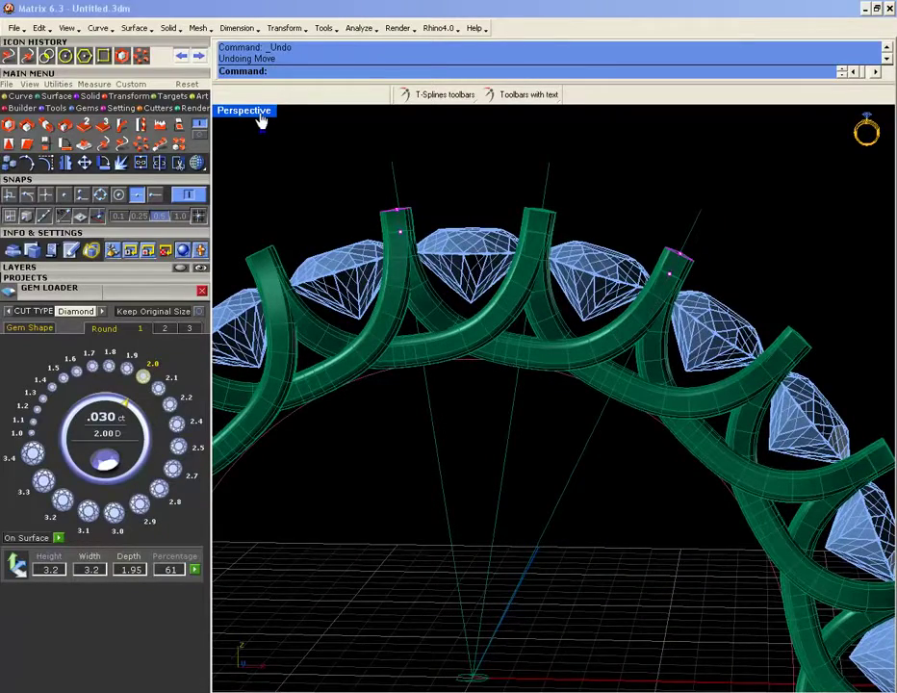
right_drag(439, 219, 496, 236)
scroll(647, 292, up, 5)
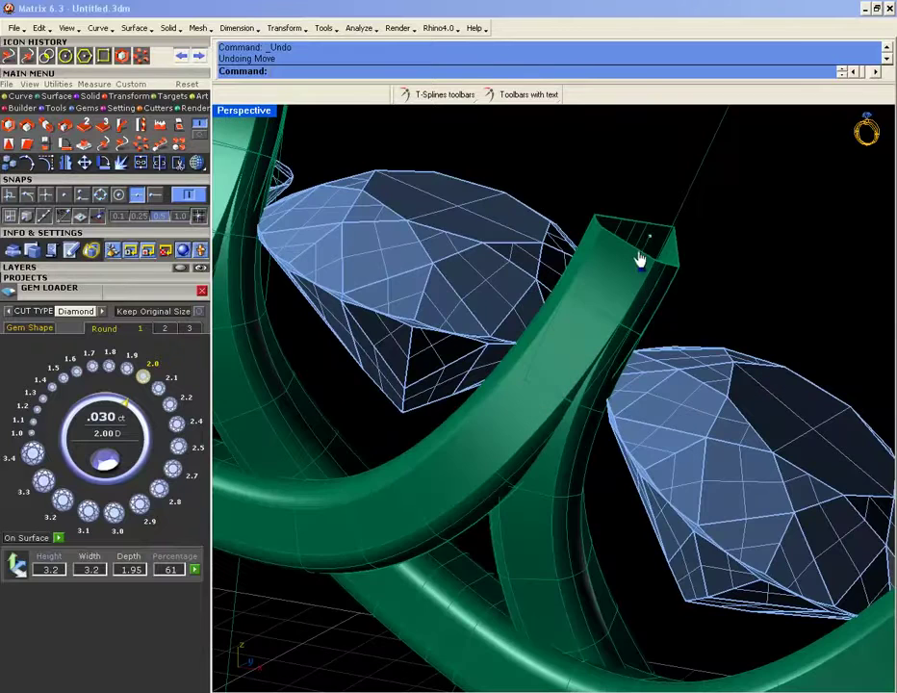
click(643, 267)
click(679, 297)
click(658, 275)
click(682, 296)
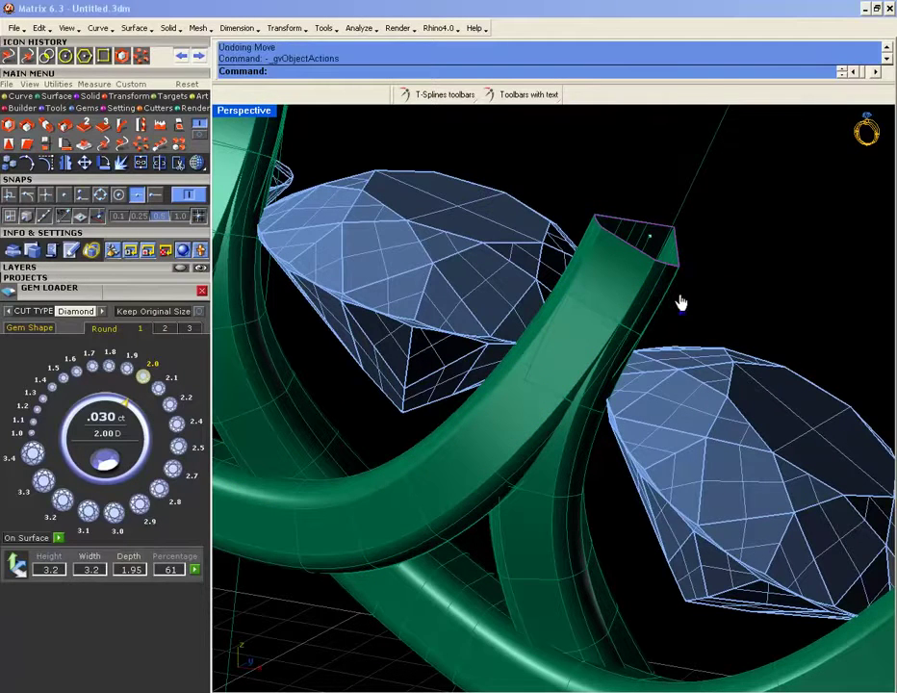
right_click(680, 304)
click(693, 301)
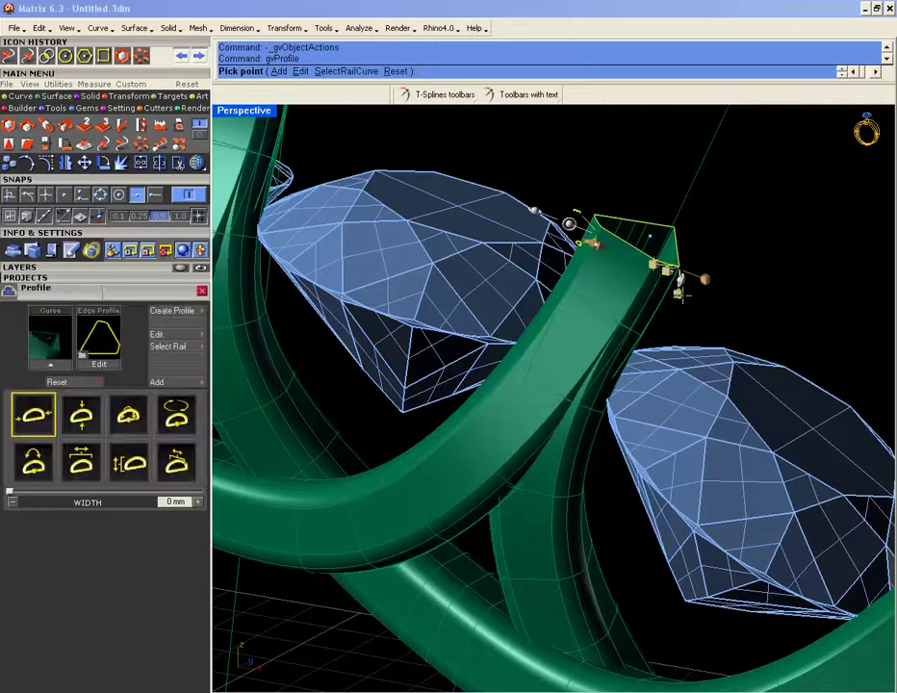
click(574, 267)
- Close the original piece's right prong tip with a rounded profile end cap about 0.17 mm high
click(627, 229)
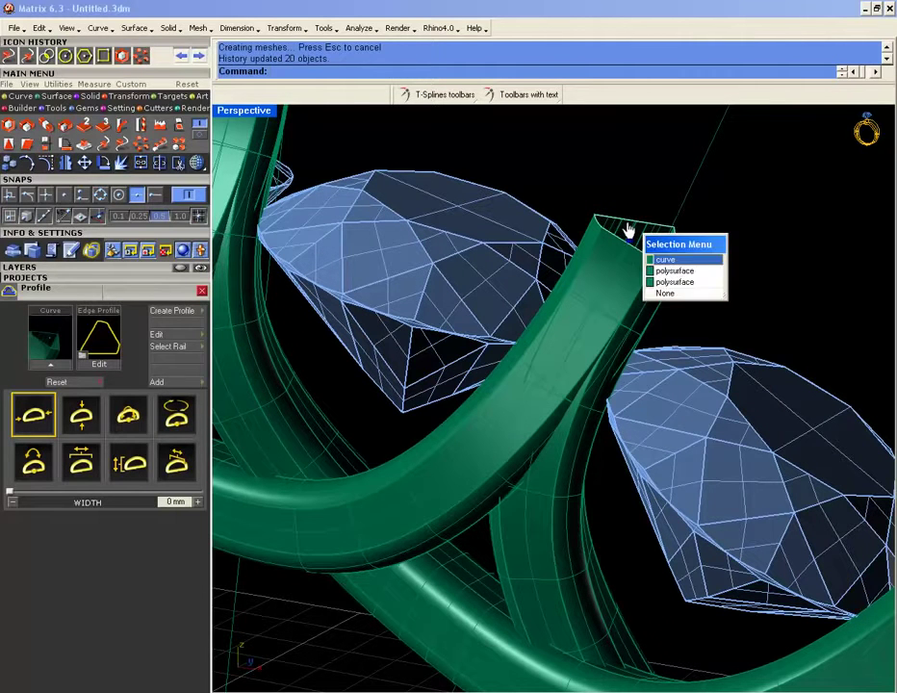
click(664, 261)
right_click(643, 252)
click(655, 260)
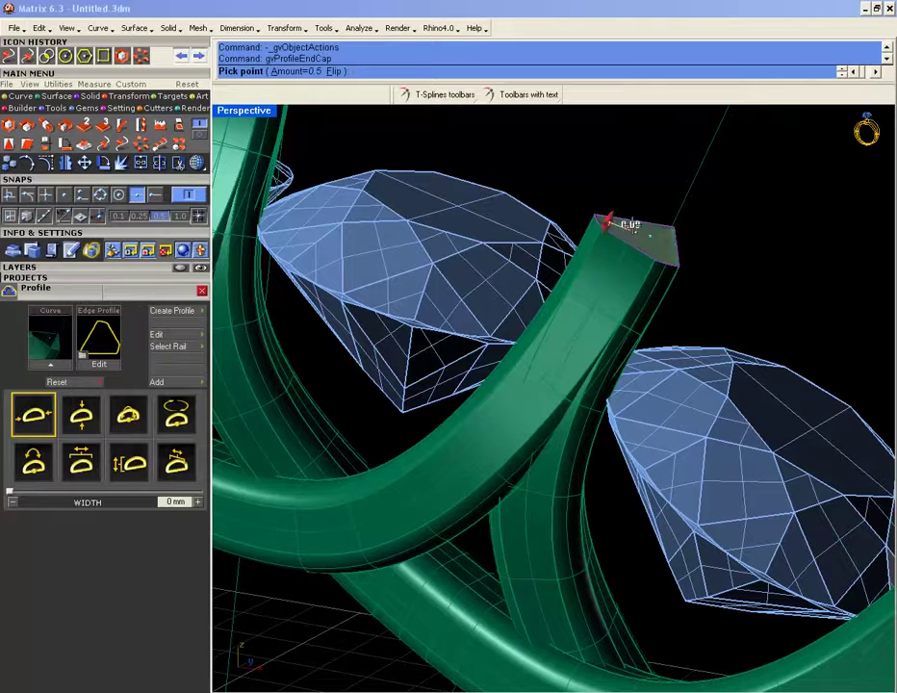
click(616, 201)
key(Return)
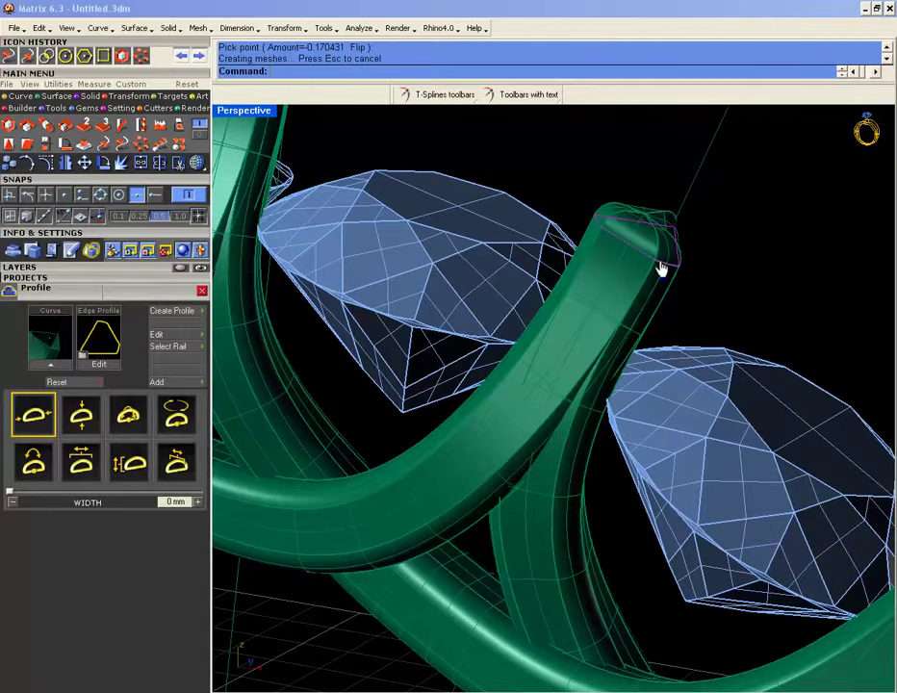
scroll(649, 250, down, 5)
click(654, 254)
click(696, 299)
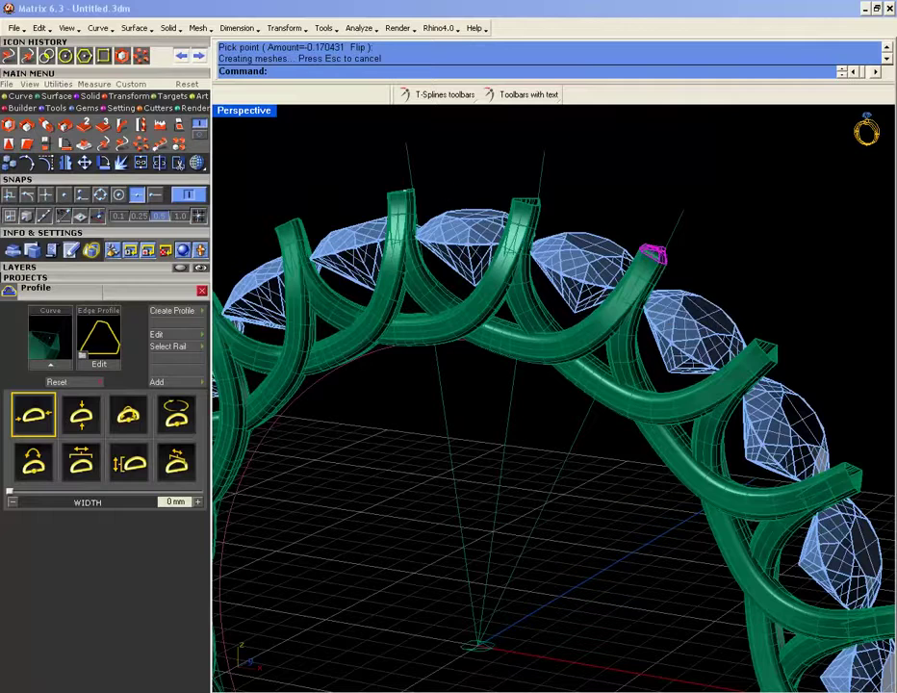
- Add a rounded profile end cap about 0.15 mm high to the piece's other open prong tip
scroll(390, 199, up, 5)
click(414, 229)
click(416, 232)
right_click(364, 167)
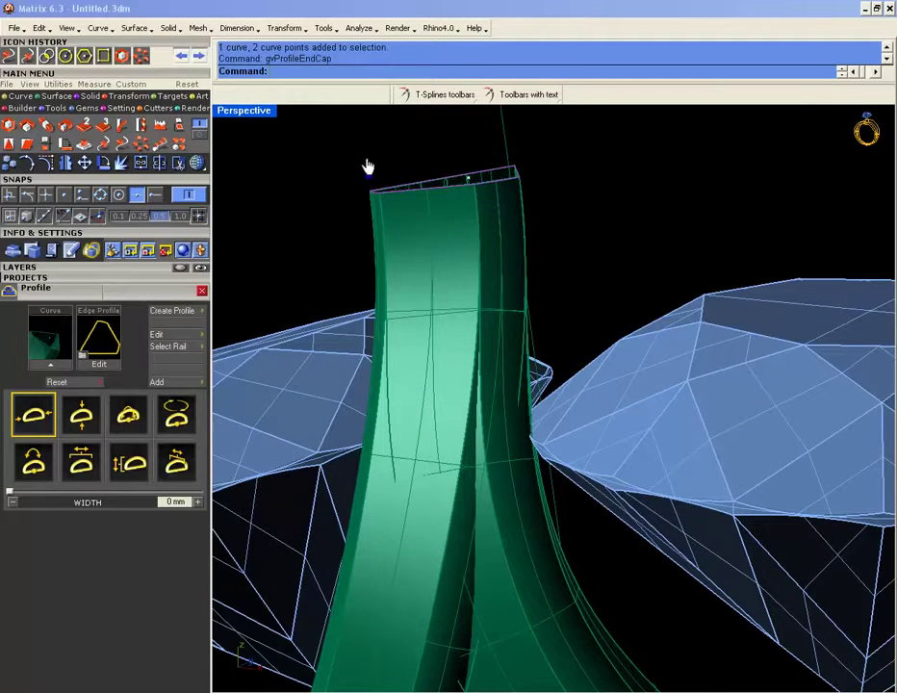
middle_click(366, 167)
click(385, 168)
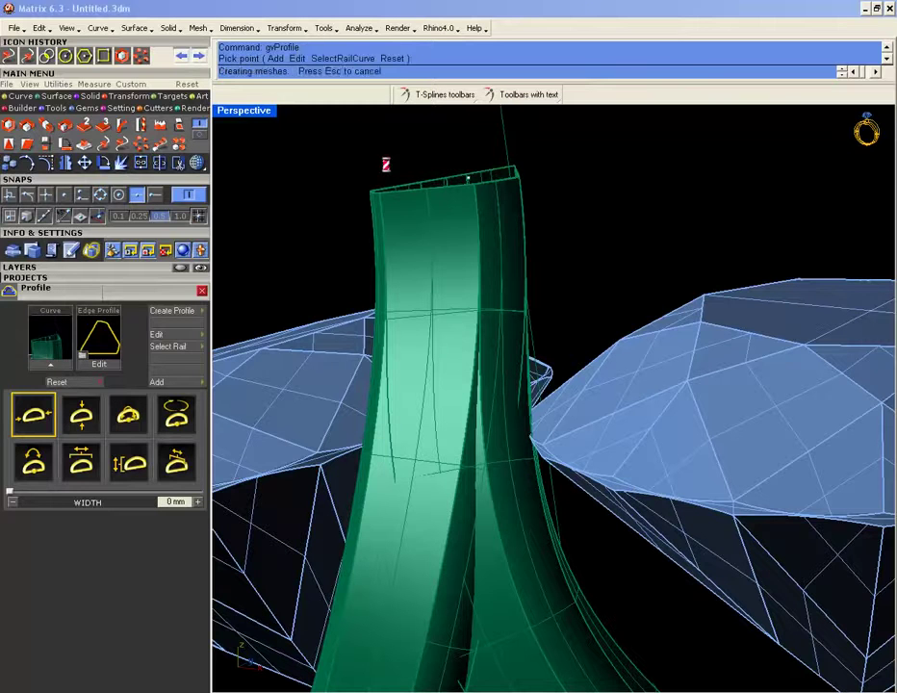
click(435, 216)
click(443, 227)
middle_click(383, 164)
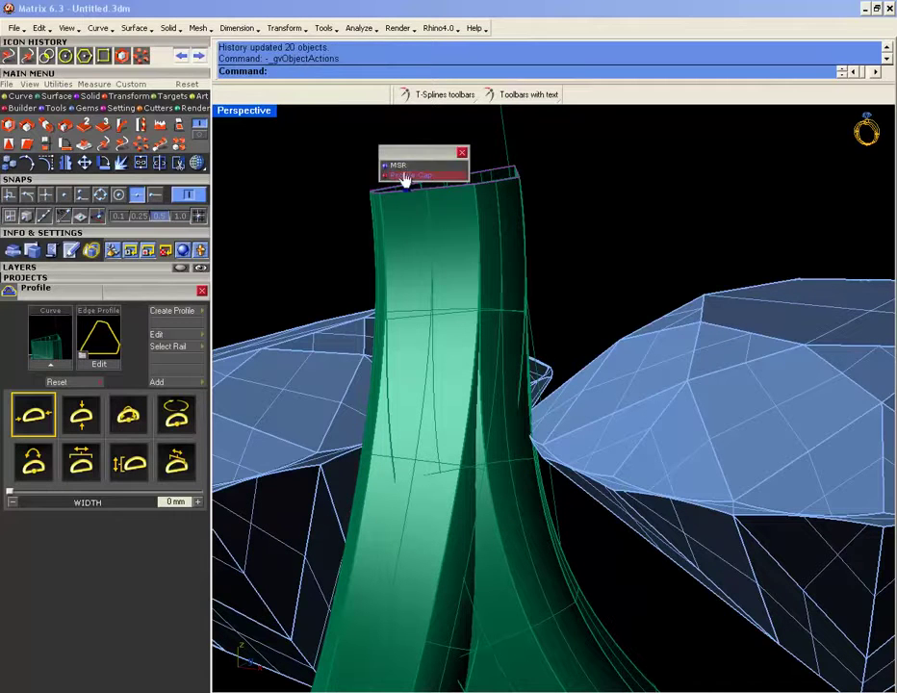
click(392, 174)
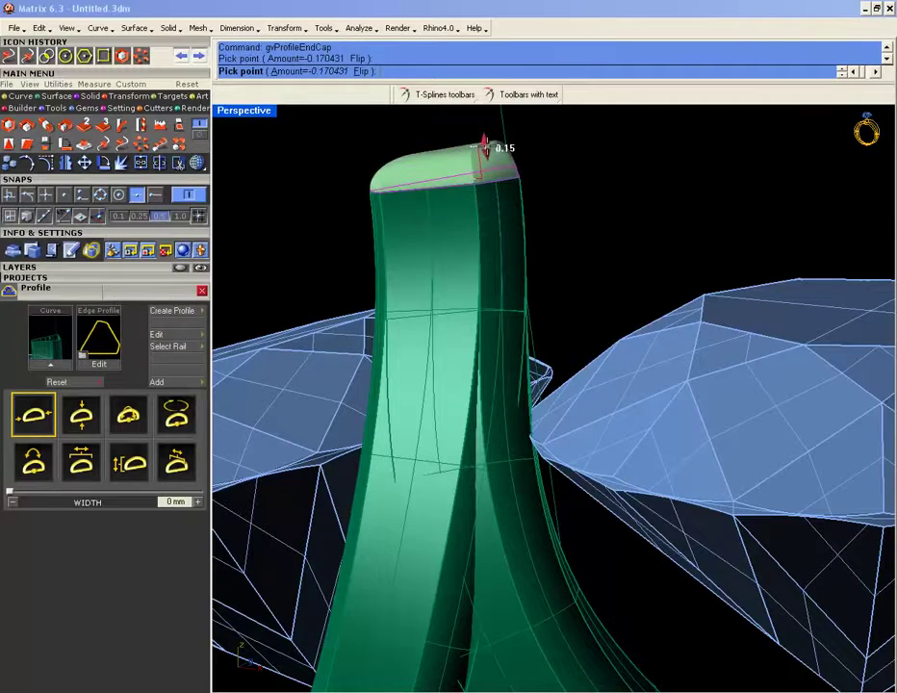
click(487, 150)
- Join the swept prong piece and its two end caps into one closed polysurface
scroll(481, 195, down, 5)
right_drag(506, 262, 517, 232)
right_click(517, 232)
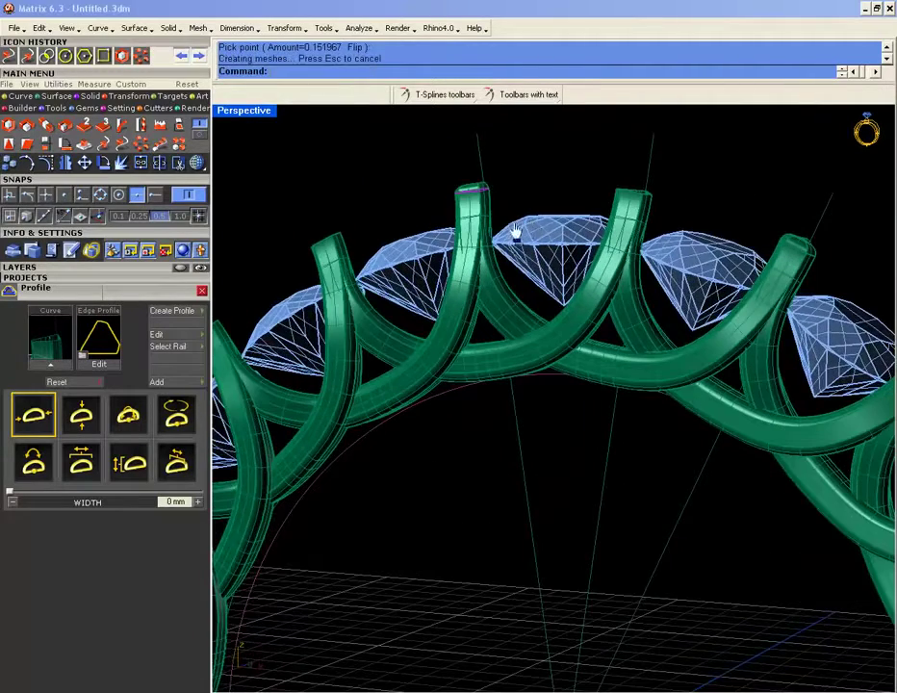
scroll(488, 192, up, 4)
scroll(472, 185, down, 4)
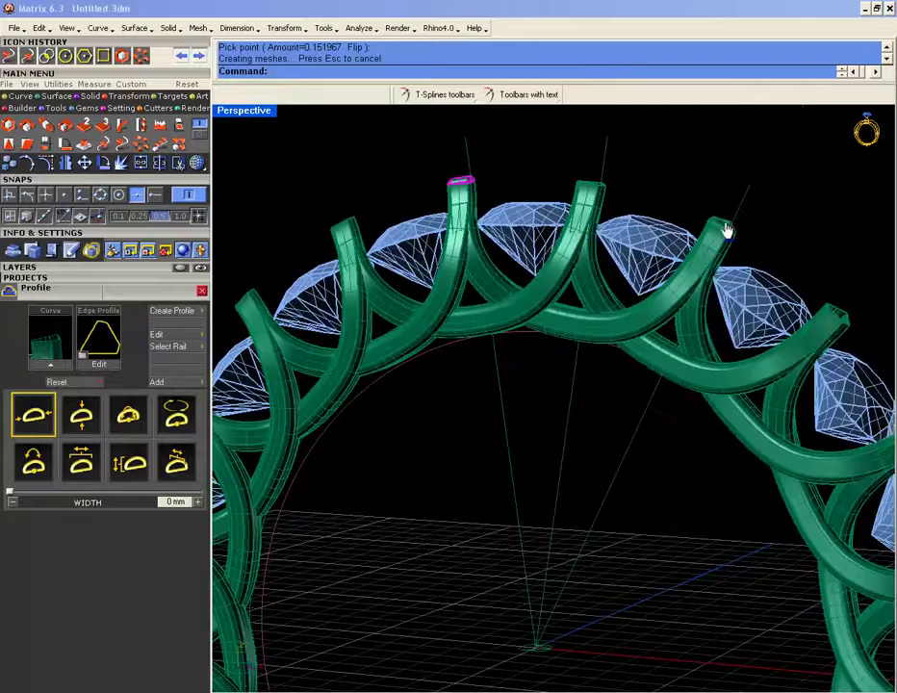
scroll(727, 227, up, 5)
right_drag(638, 219, 568, 245)
scroll(424, 195, up, 3)
scroll(424, 195, down, 3)
scroll(506, 235, up, 2)
scroll(566, 249, up, 3)
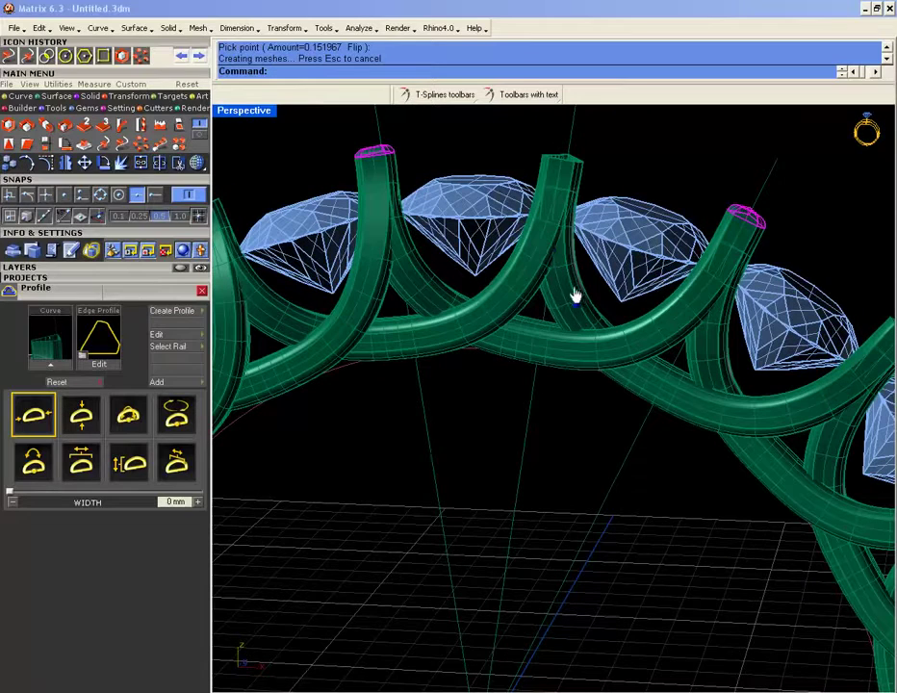
right_click(412, 272)
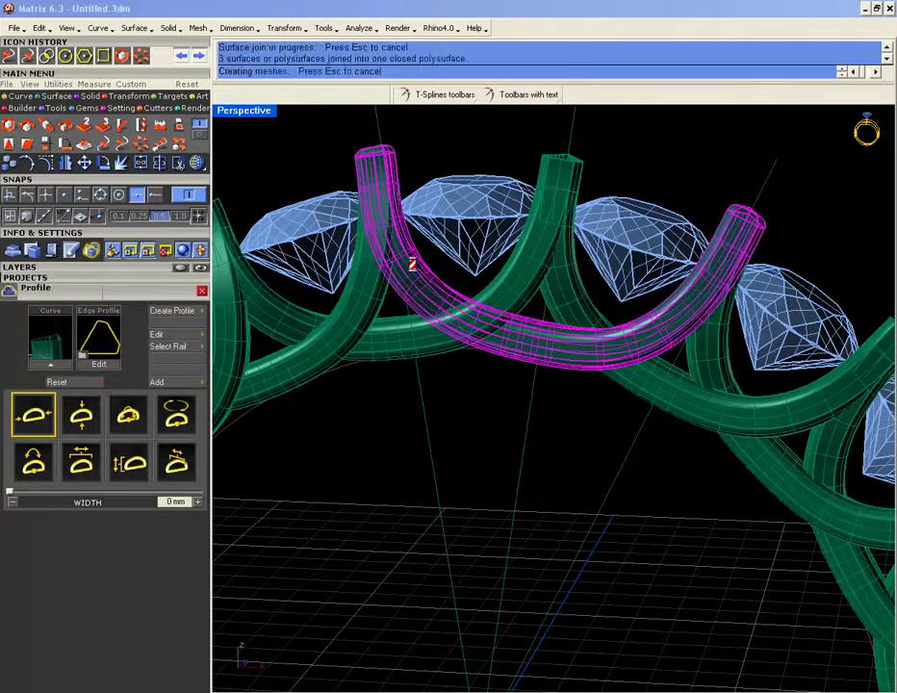
click(432, 167)
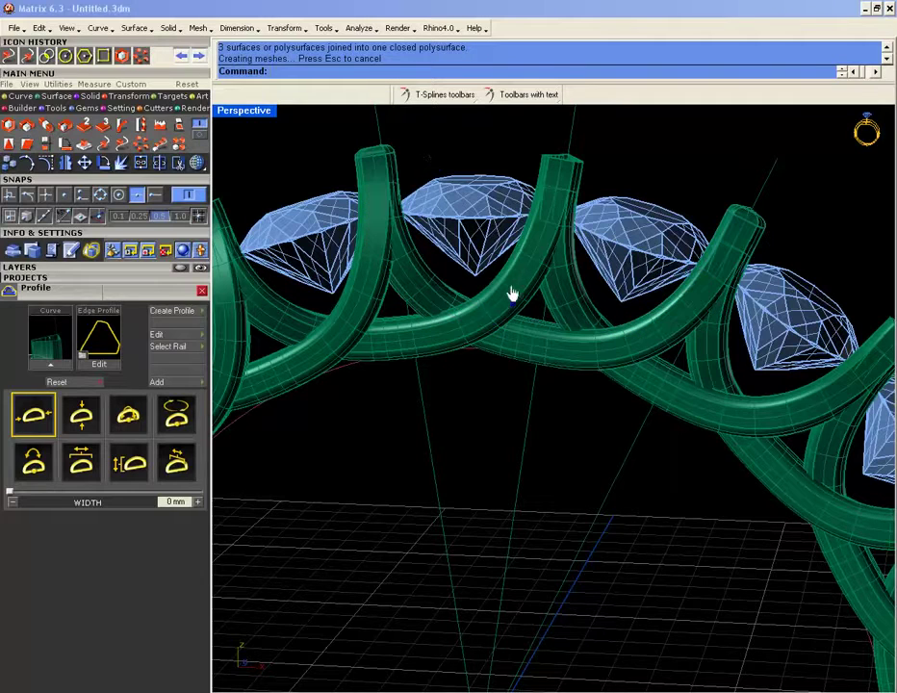
click(564, 300)
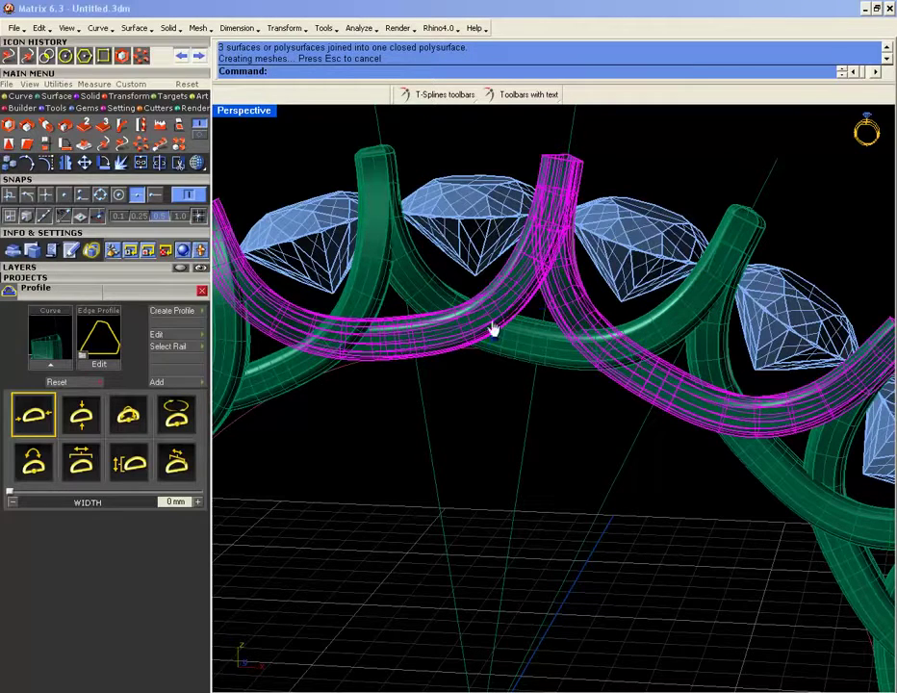
key(ctrl+a)
drag(679, 545, 426, 488)
click(455, 471)
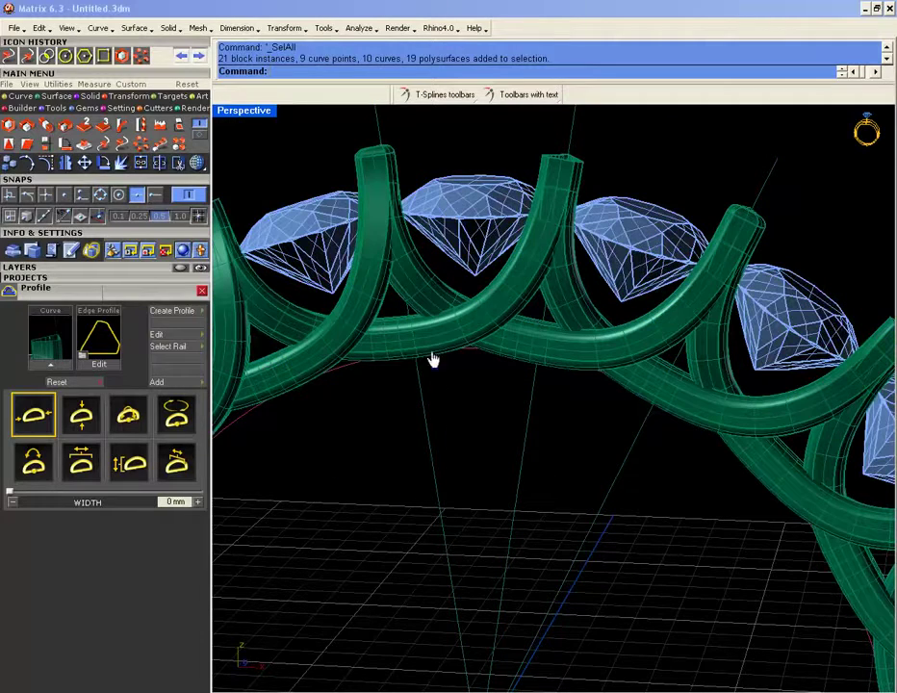
- Select everything on the Metal 01 layer except the capped original piece and the guide curves, and delete the arrayed prong copies
click(23, 269)
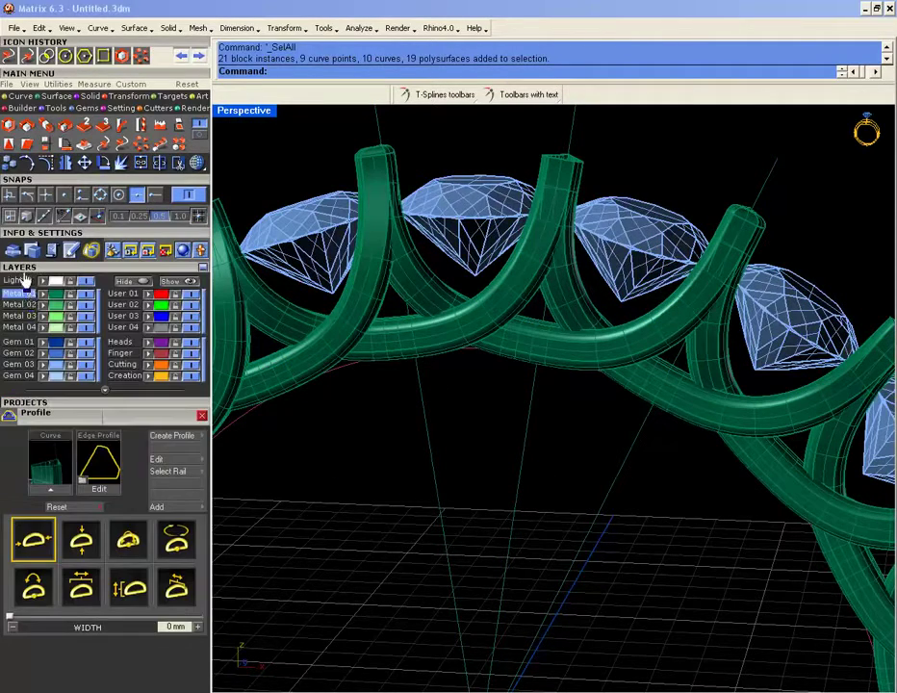
click(54, 296)
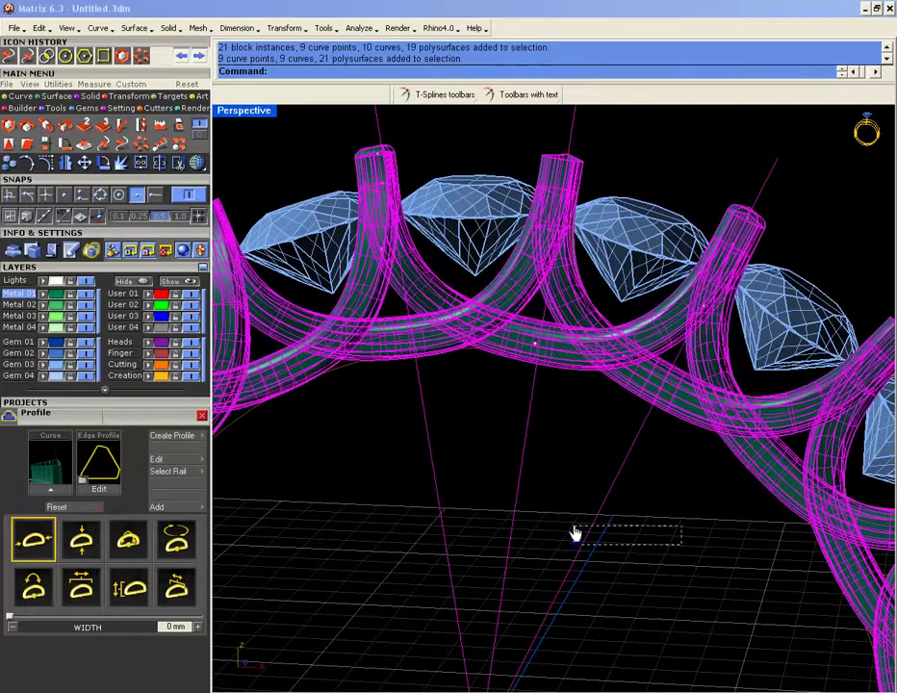
ctrl+click(511, 363)
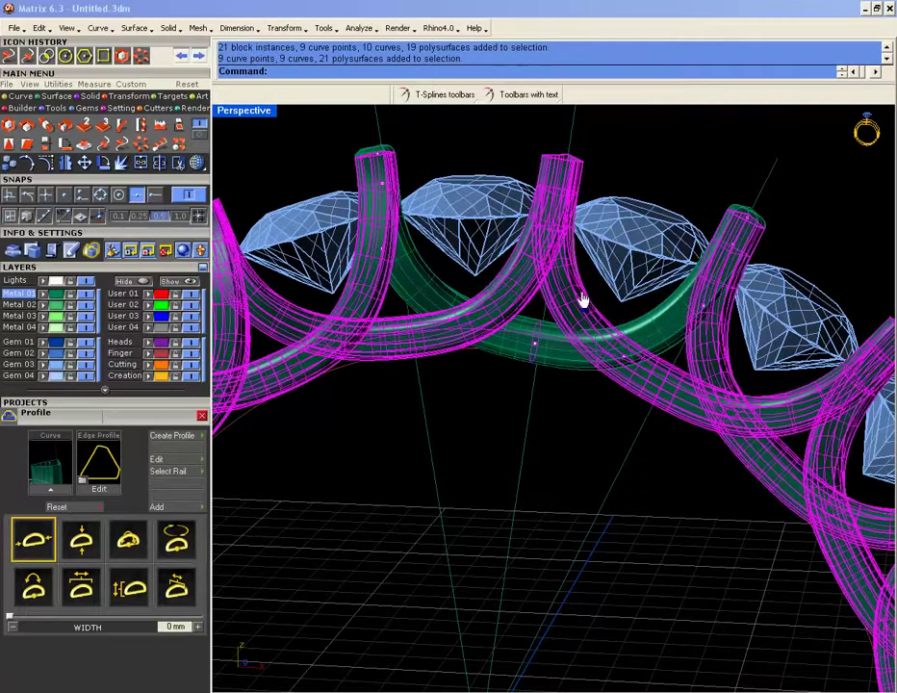
ctrl+drag(325, 138, 413, 280)
ctrl+drag(573, 408, 688, 316)
ctrl+drag(679, 172, 795, 352)
ctrl+drag(383, 431, 530, 284)
ctrl+drag(377, 205, 509, 371)
ctrl+drag(480, 424, 740, 189)
scroll(495, 353, down, 3)
scroll(493, 361, up, 2)
key(Delete)
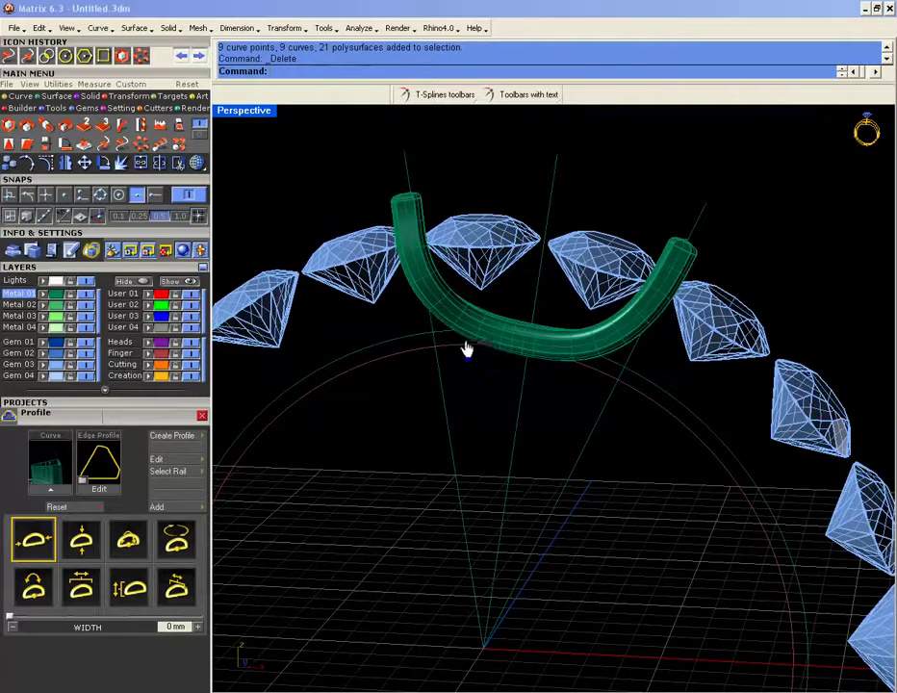
- Polar-array the capped prong piece around the ring centre in the Through Finger view, 21 items over 360 degrees
click(426, 291)
click(459, 335)
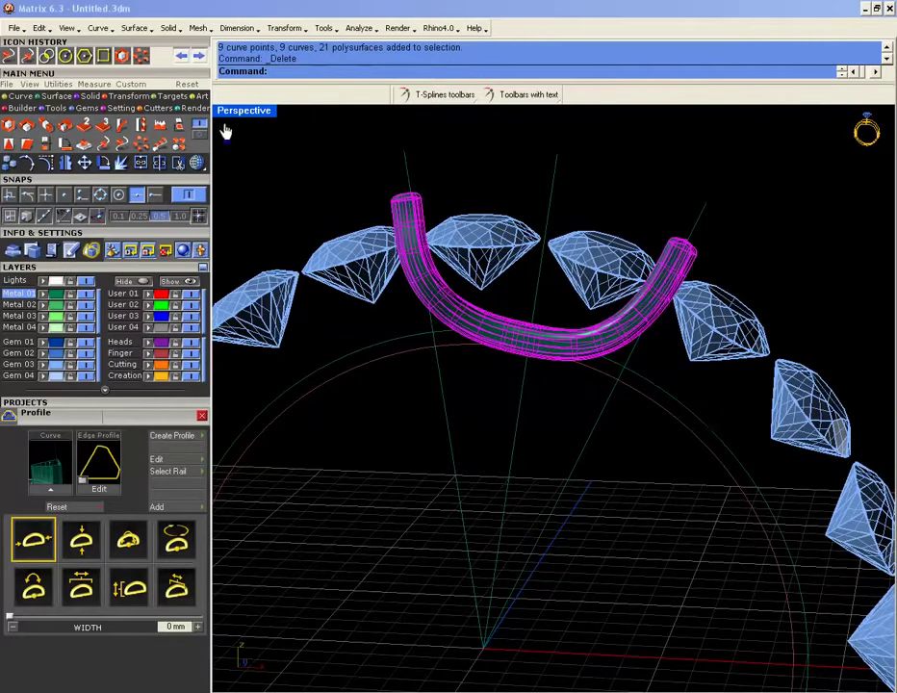
drag(302, 175, 751, 421)
key(Escape)
click(410, 200)
double_click(252, 111)
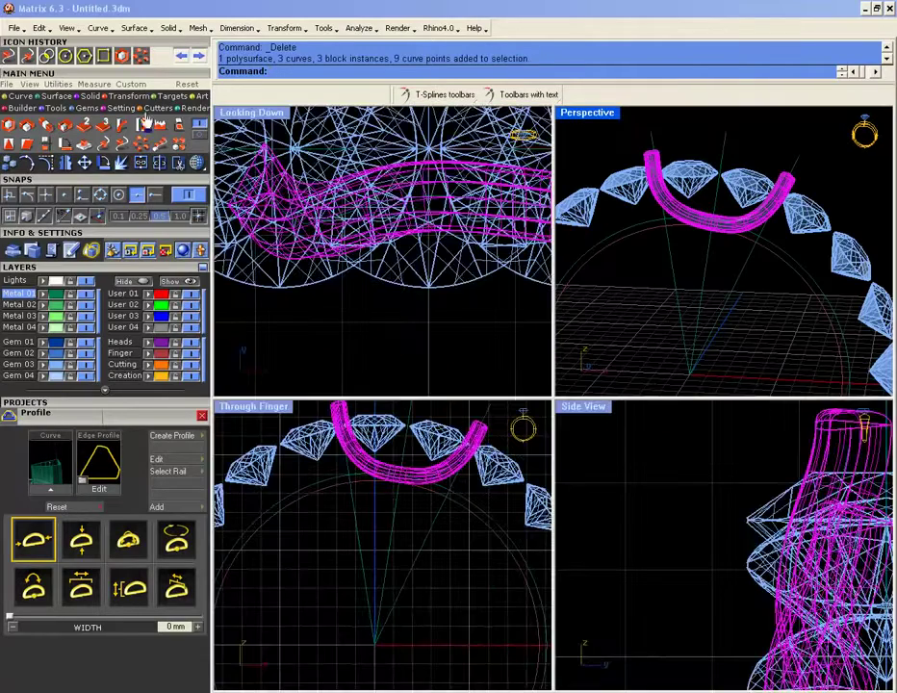
click(144, 147)
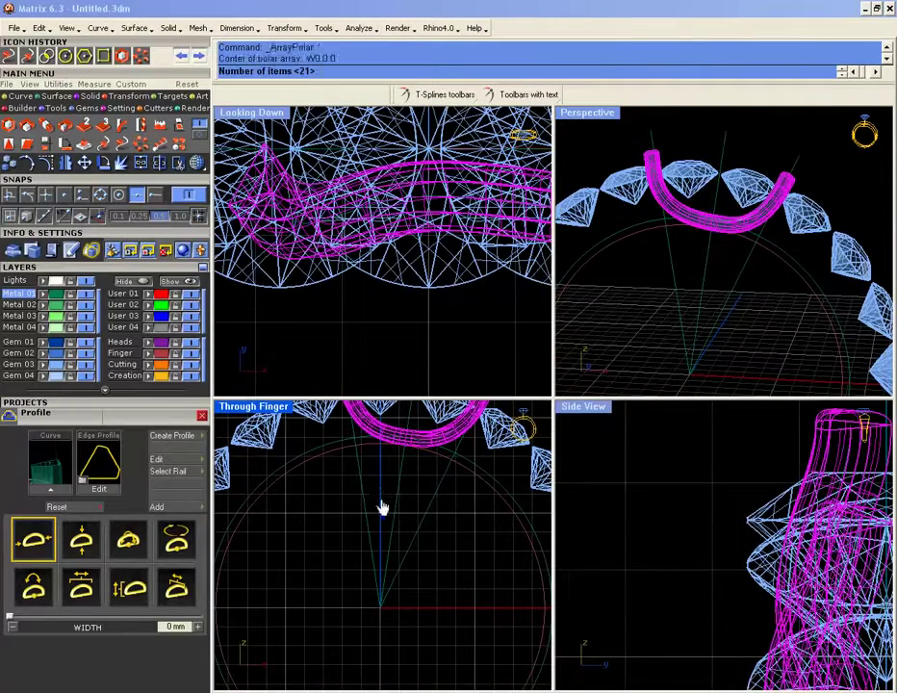
key(Return)
key(Return)
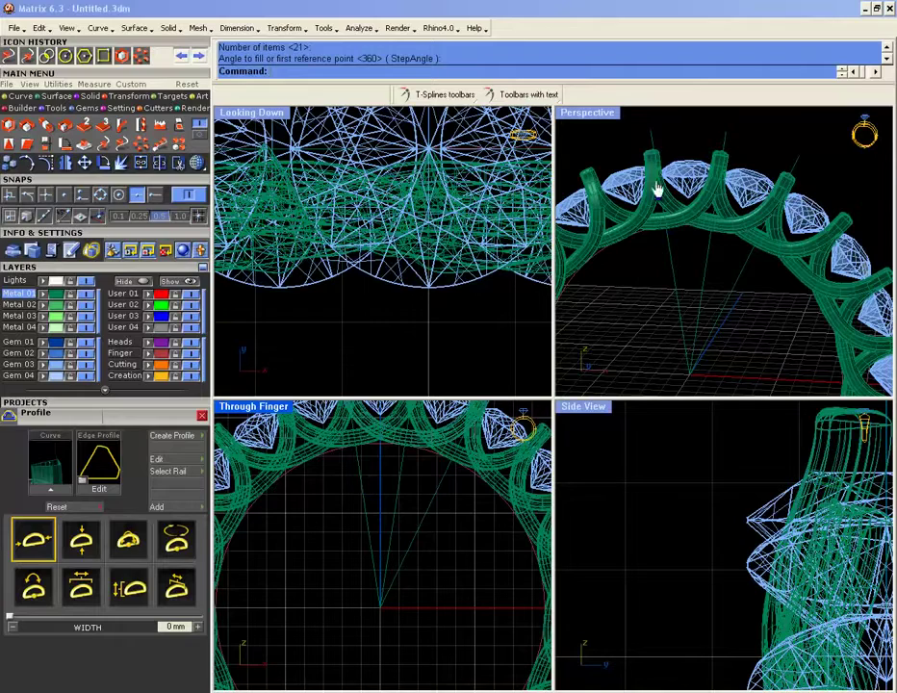
- Start a gallery rail bezel under the top centre diamond and give it a rectangular profile
double_click(588, 112)
click(479, 272)
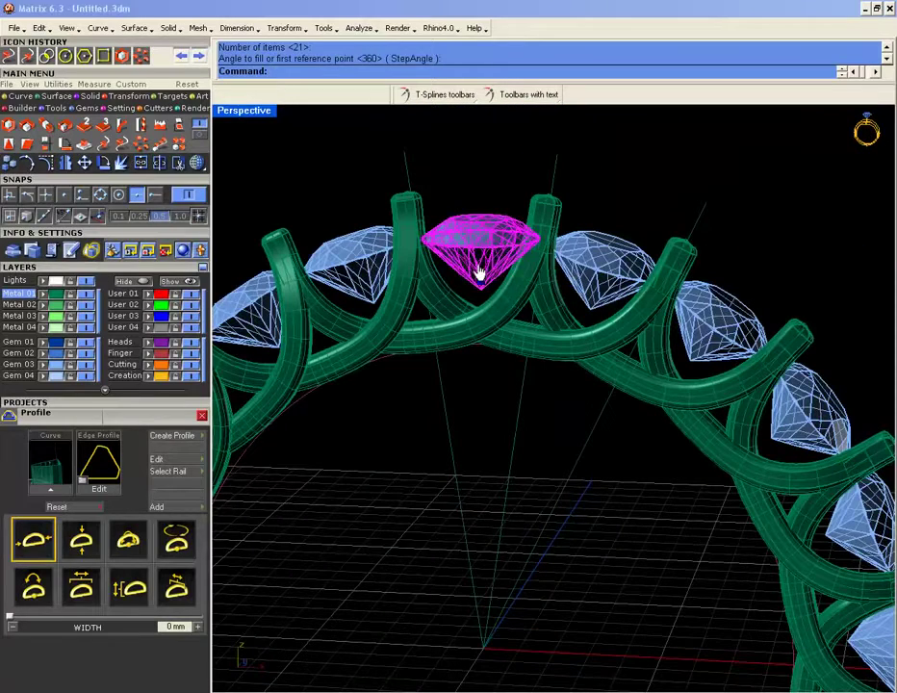
right_click(479, 272)
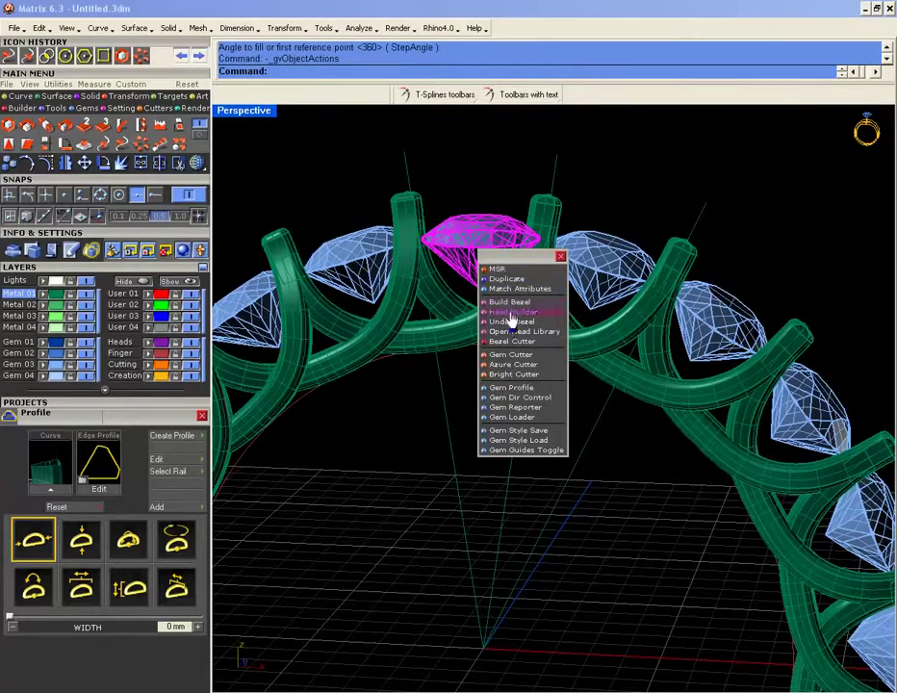
click(510, 324)
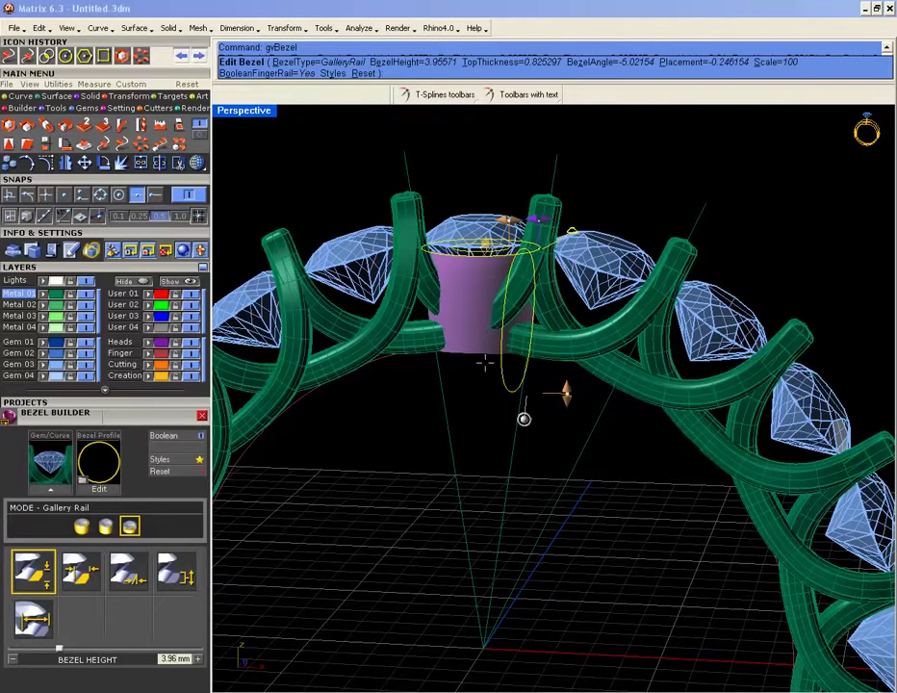
click(108, 441)
click(488, 582)
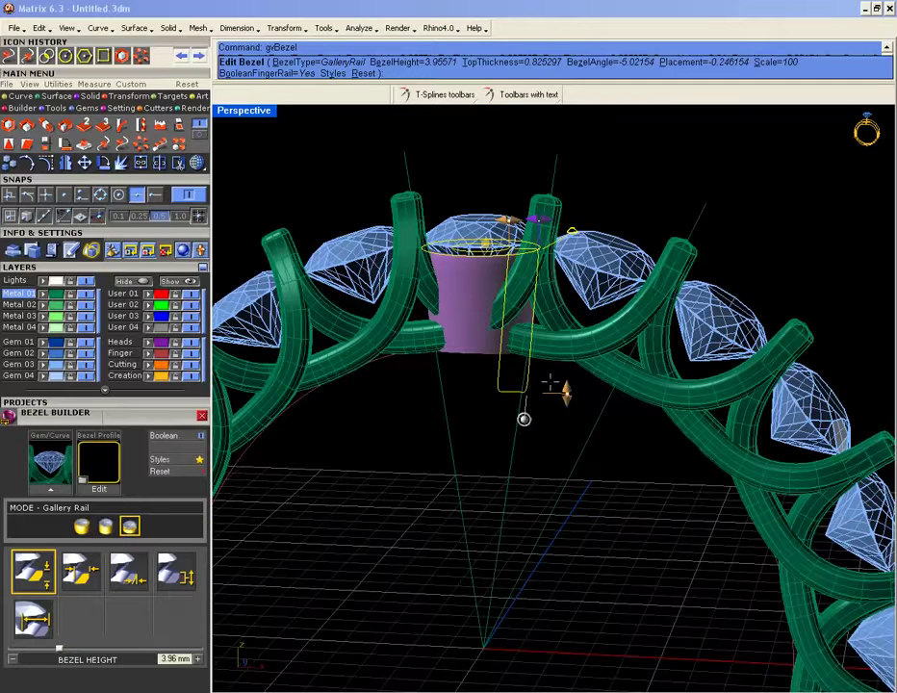
- Reduce the gallery rail's bezel height to about 0.77 mm and finish the rail
drag(524, 419, 534, 303)
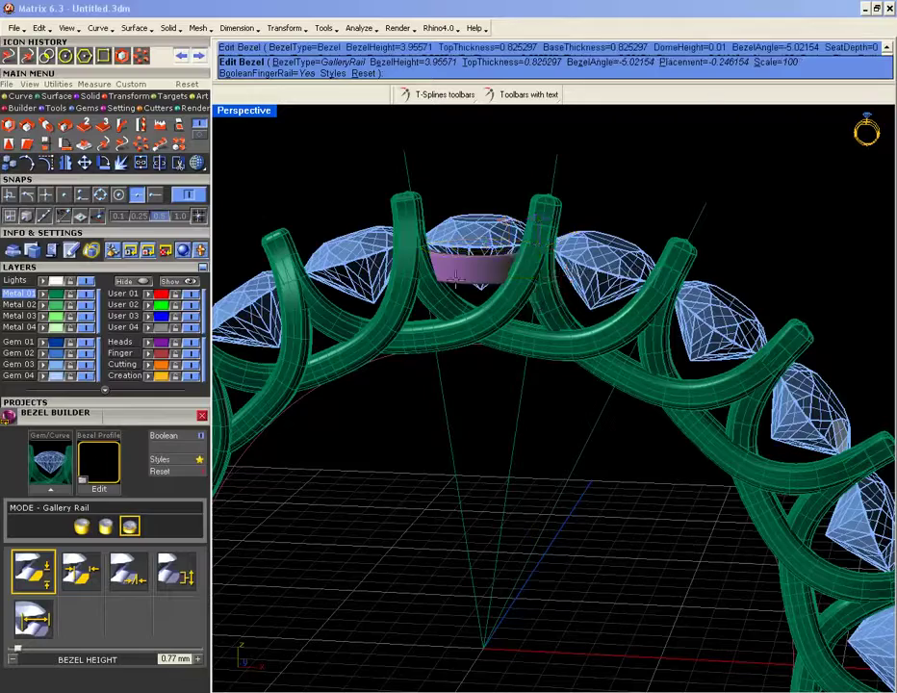
right_drag(445, 427, 534, 371)
scroll(462, 510, up, 6)
right_click(513, 517)
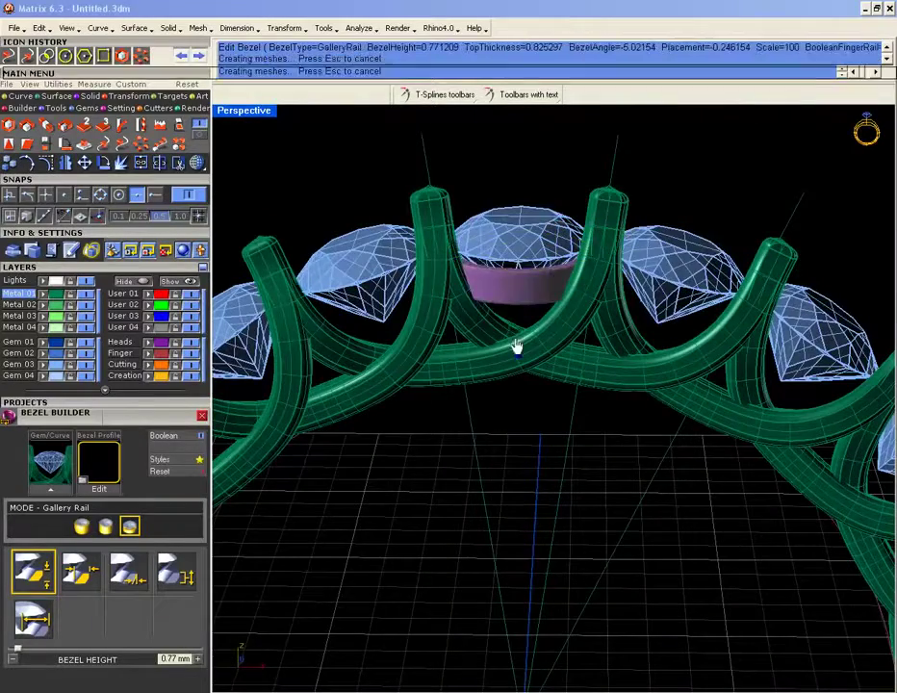
- Match the attributes of all the other diamonds to the top centre diamond, using its complete styles so each gets the gallery rail
click(517, 301)
mouse_move(517, 334)
right_down()
mouse_move(509, 310)
mouse_move(506, 320)
right_up()
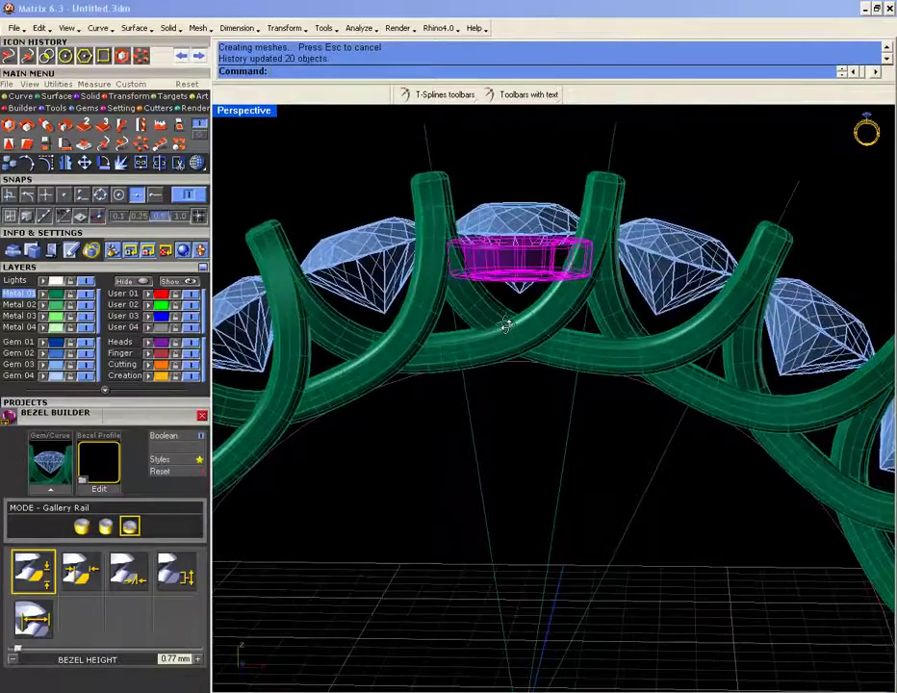
click(58, 363)
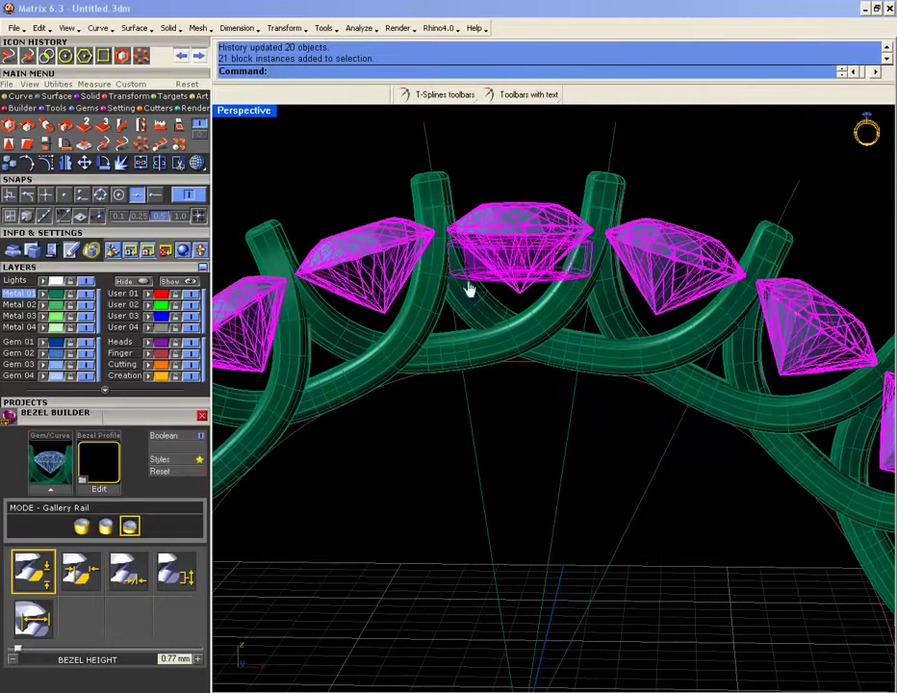
ctrl+click(472, 276)
ctrl+click(471, 218)
key(F6)
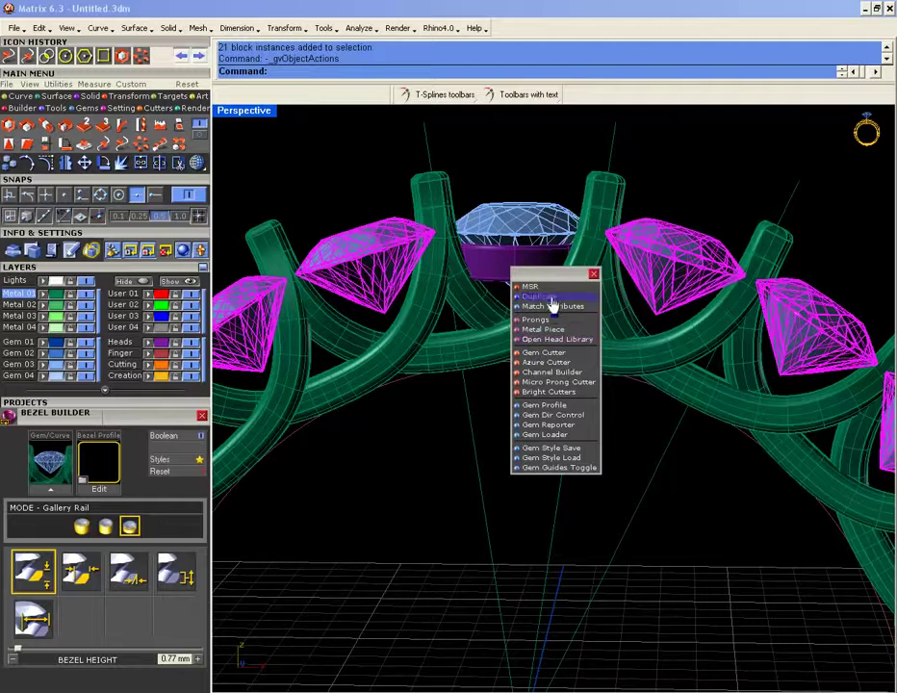
click(552, 306)
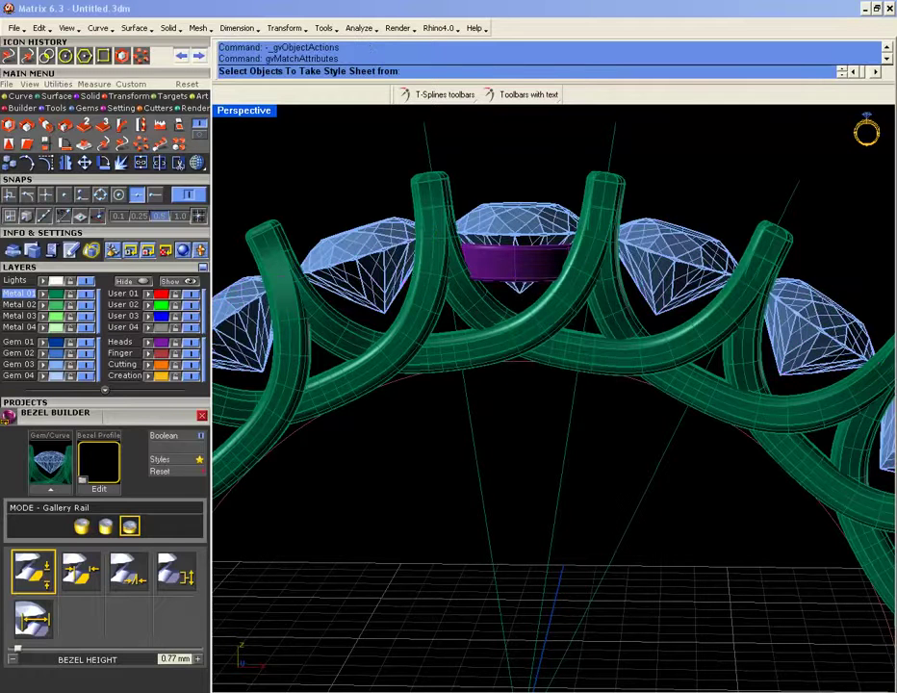
click(522, 247)
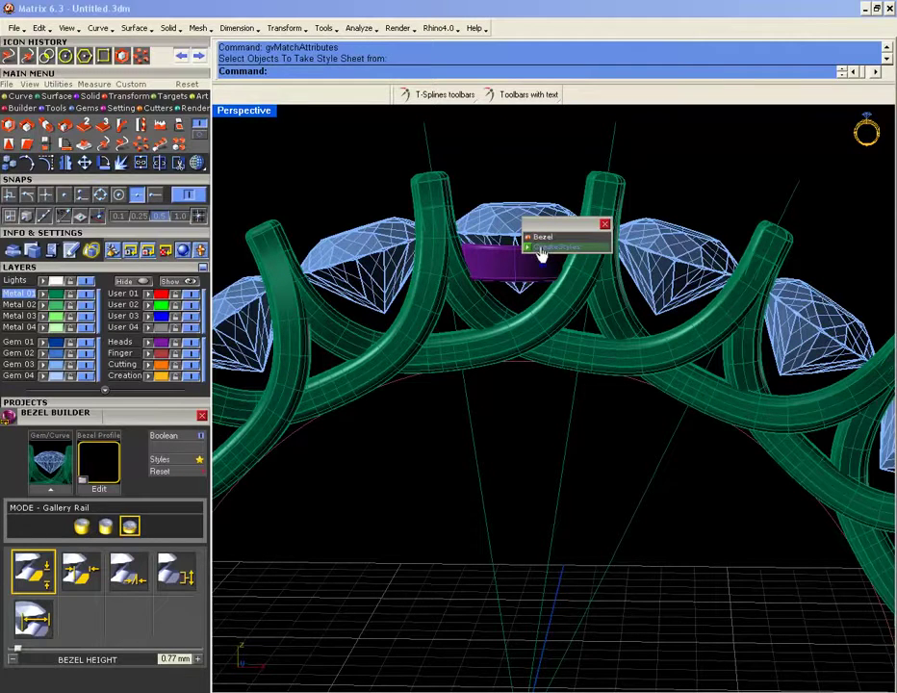
click(542, 248)
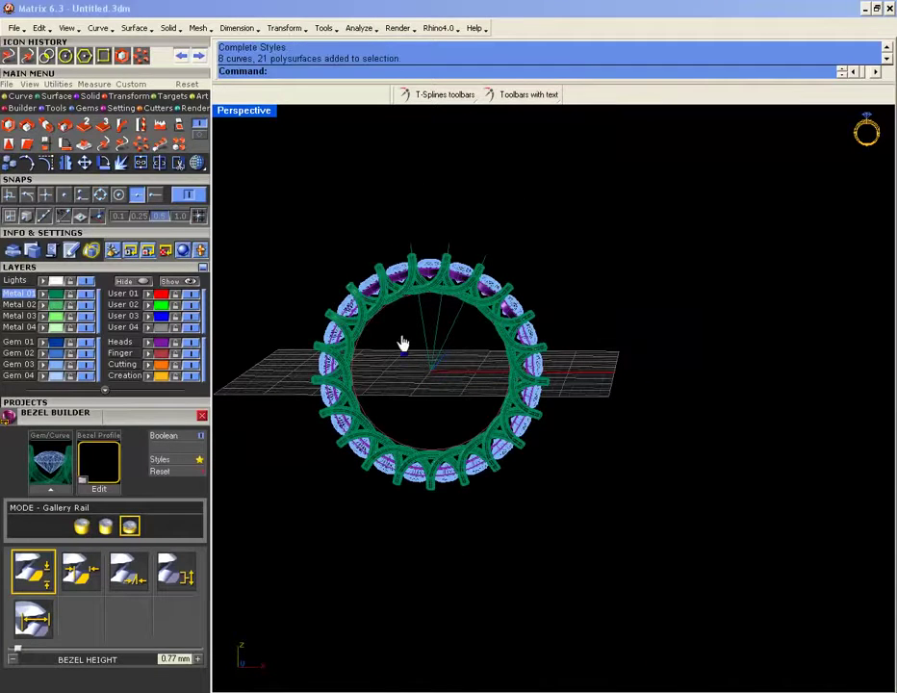
- Polar-array all the Metal 01 prong pieces about the world origin in the Perspective view, 2 items over 360 degrees
right_drag(403, 342, 424, 366)
scroll(424, 366, up, 3)
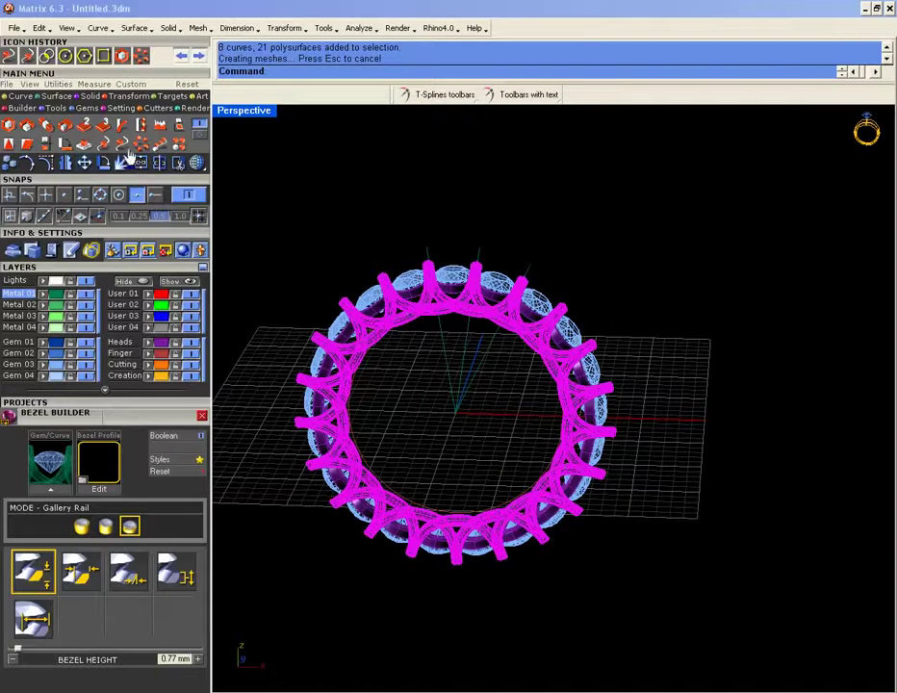
click(143, 149)
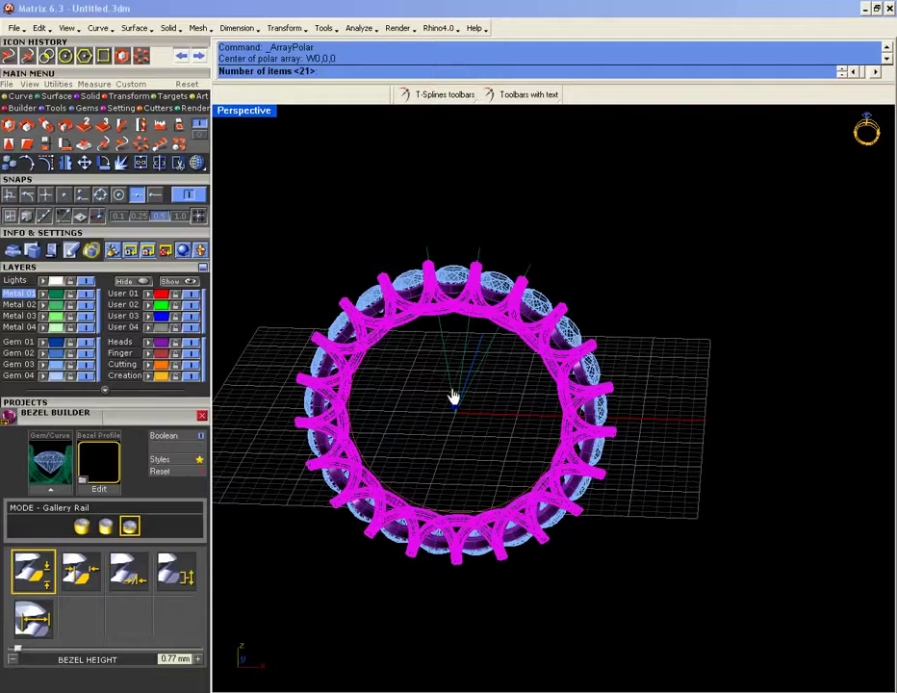
text(2)
key(Return)
key(Return)
- Examine the front and back rows of prong pieces, the diamonds and the gallery rails from several angles
right_drag(425, 397, 412, 389)
ctrl+right_drag(456, 254, 423, 192)
shift+right_drag(424, 192, 569, 360)
right_drag(621, 374, 568, 368)
scroll(471, 300, up, 4)
scroll(477, 311, up, 3)
scroll(471, 347, down, 4)
scroll(455, 359, down, 4)
right_drag(456, 359, 580, 317)
mouse_move(520, 344)
right_down()
mouse_move(481, 452)
mouse_move(518, 355)
right_up()
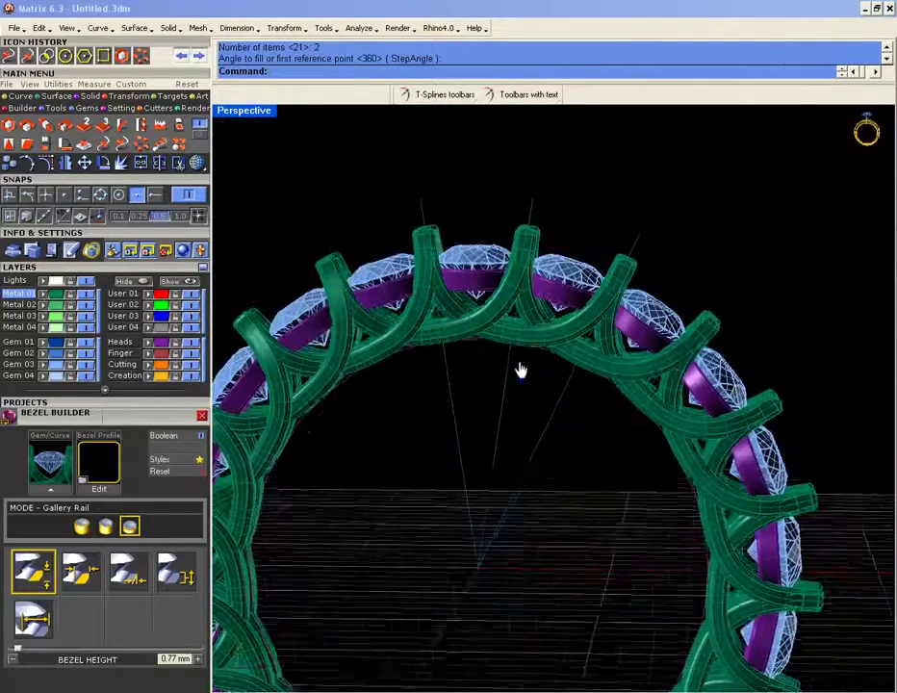
right_drag(474, 273, 469, 393)
right_drag(504, 335, 489, 265)
scroll(512, 147, up, 3)
right_drag(512, 147, 529, 220)
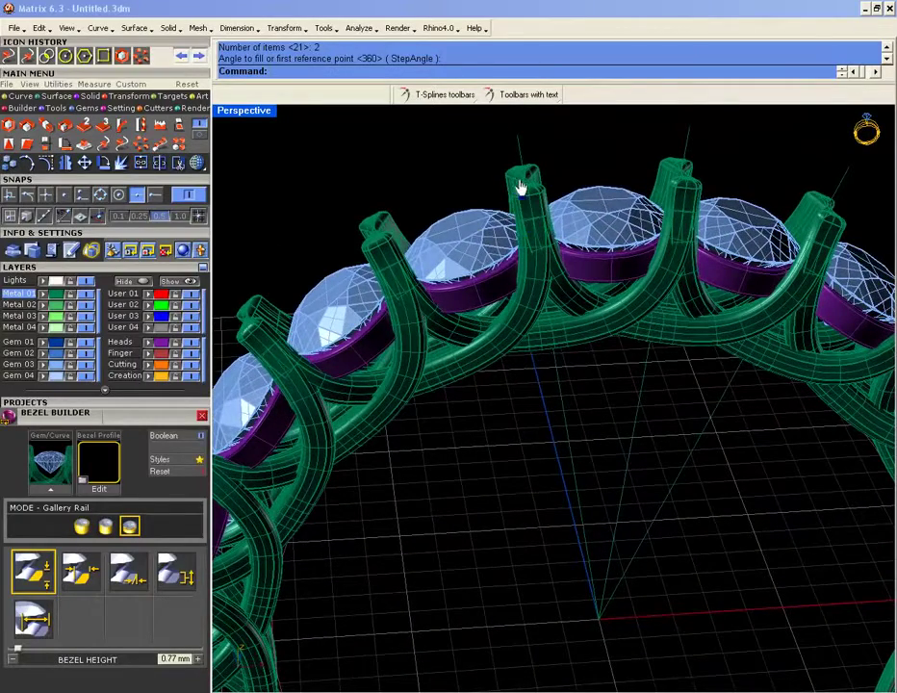
right_drag(567, 208, 495, 150)
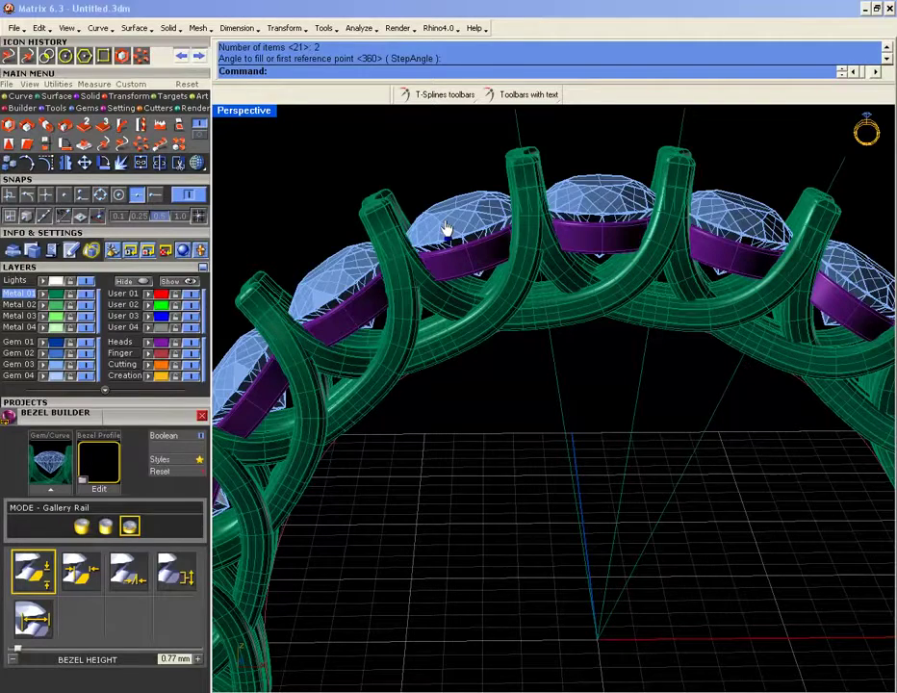
right_drag(590, 289, 547, 287)
- Undo the arrays and gallery rails back to the single prong piece, and redo them all
key(ctrl+z)
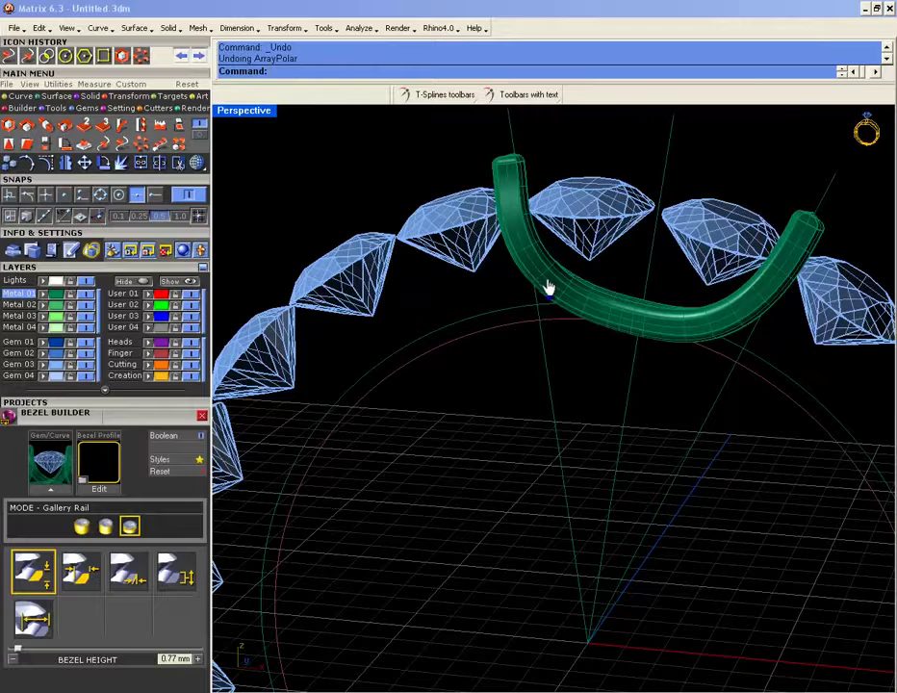
key(ctrl+y)
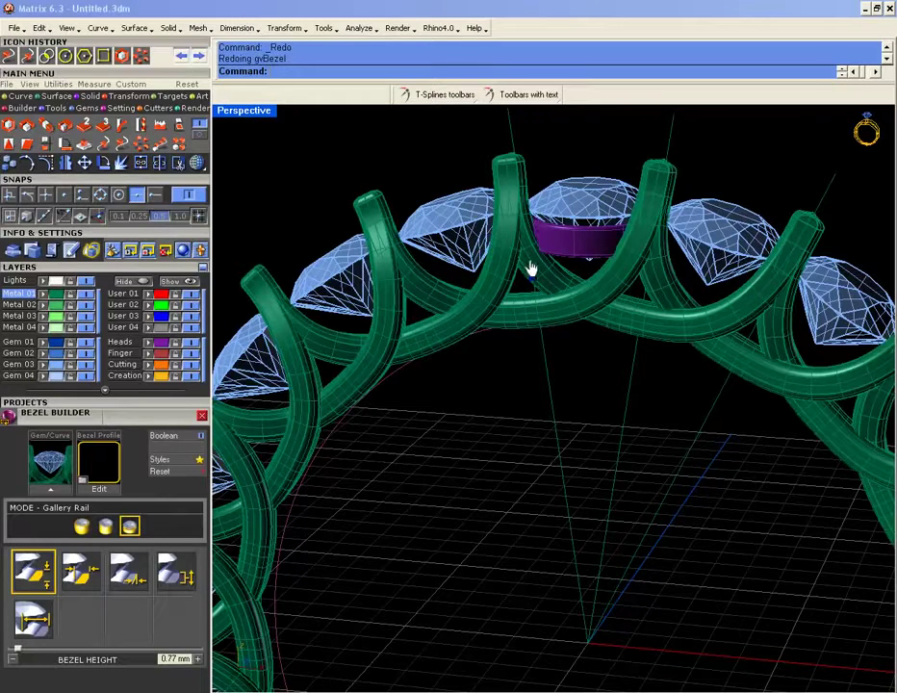
key(ctrl+y)
key(ctrl+y)
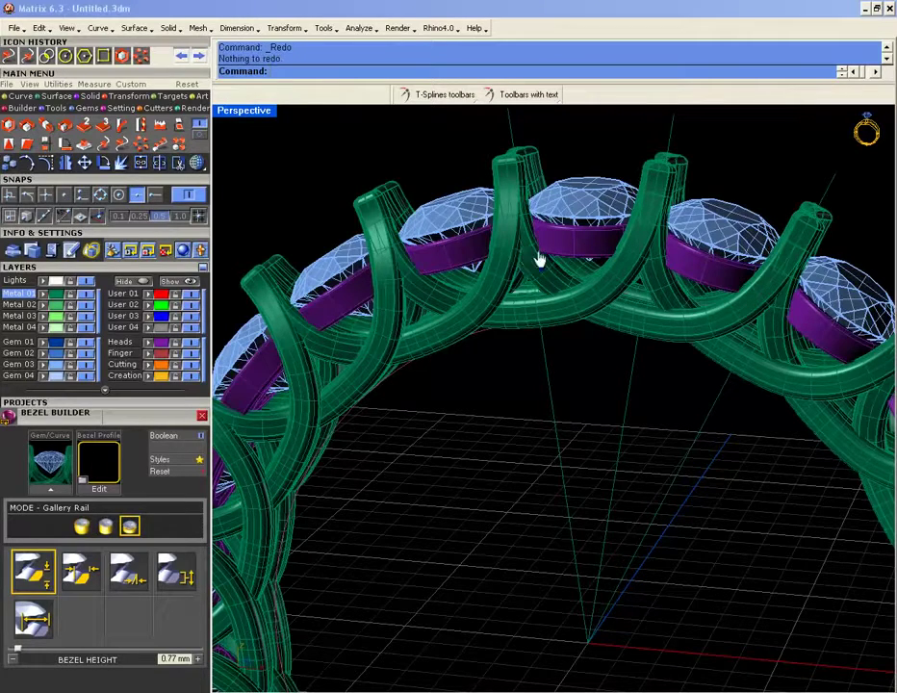
- Examine from above where the front and back prong tips meet between two diamonds
scroll(514, 254, up, 5)
right_drag(514, 254, 514, 390)
scroll(521, 306, down, 4)
scroll(515, 390, up, 10)
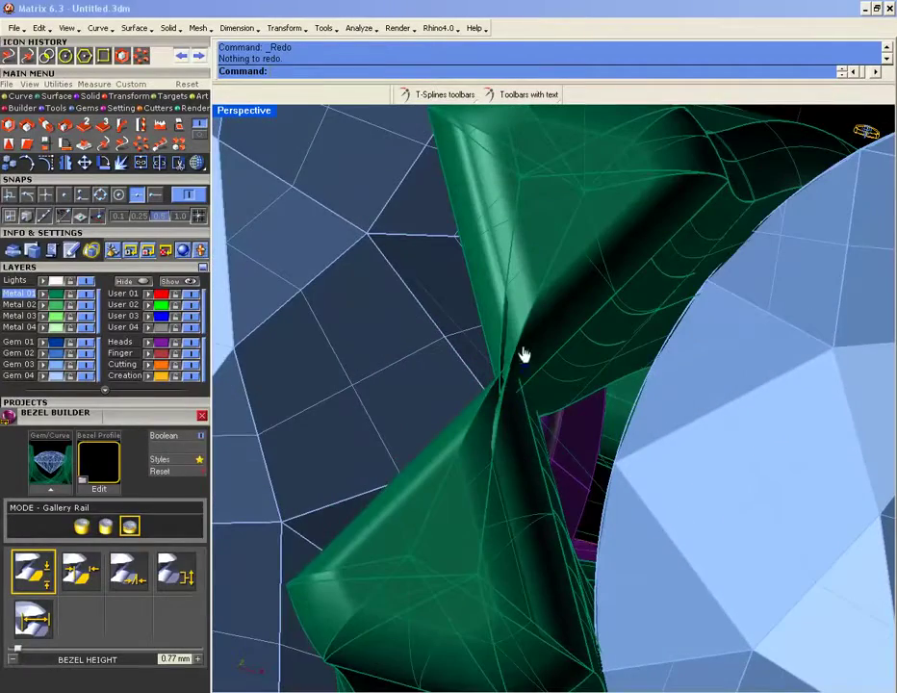
scroll(521, 360, down, 6)
scroll(523, 374, up, 4)
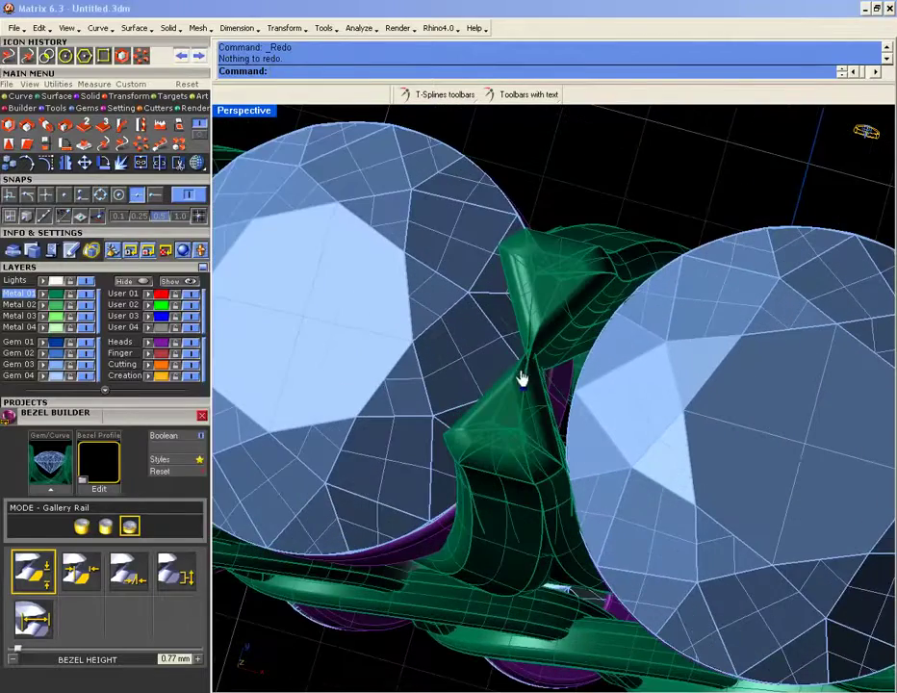
scroll(535, 354, down, 5)
scroll(524, 344, up, 2)
- Step back to the lone capped prong piece and restore the 21-item array, gallery rails and second prong row
key(ctrl+z)
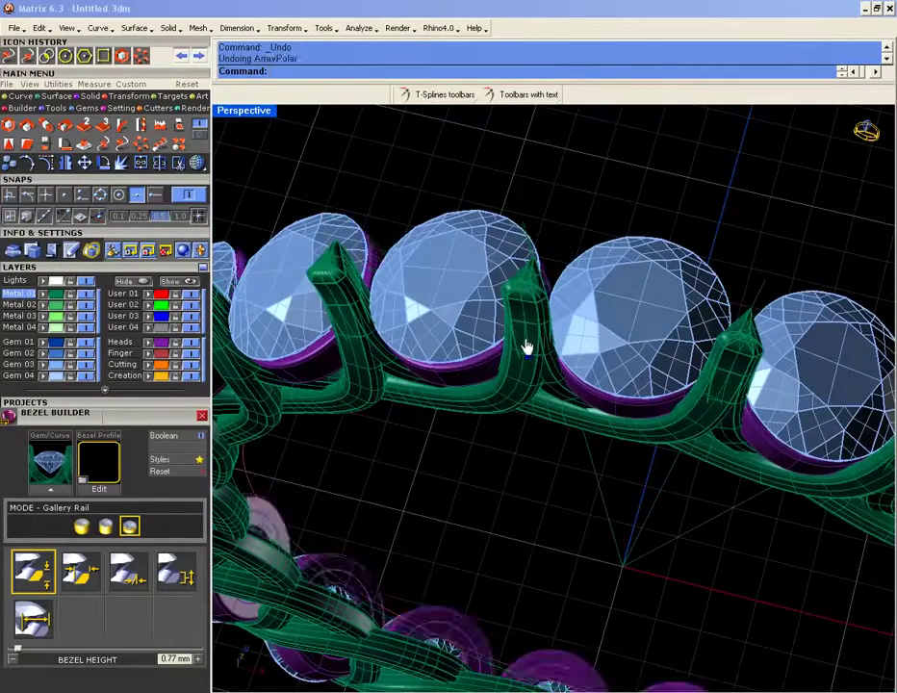
key(ctrl+z)
key(ctrl+z)
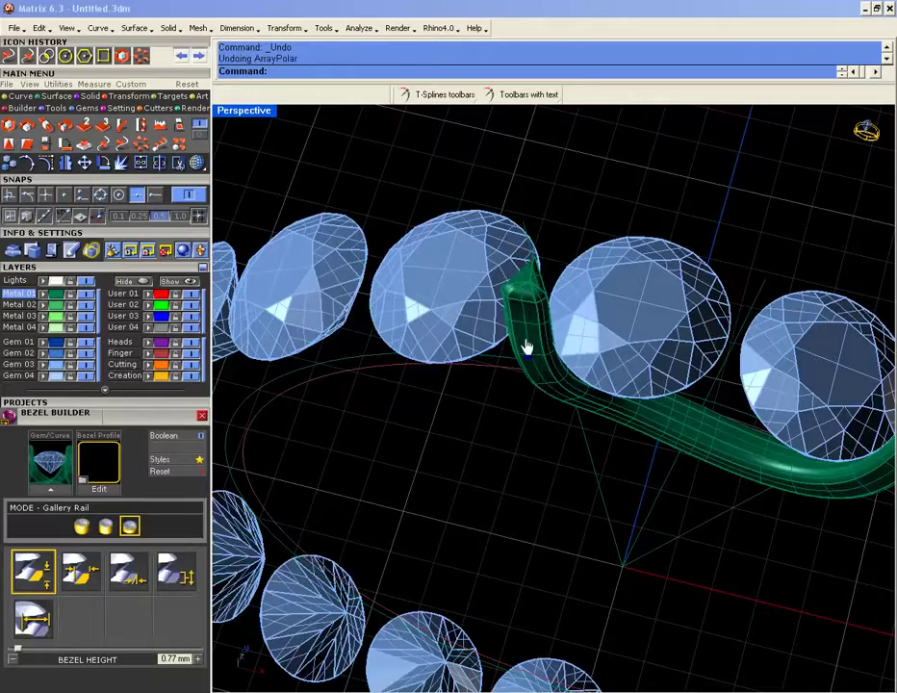
scroll(542, 280, down, 5)
scroll(542, 280, up, 3)
scroll(542, 289, down, 4)
scroll(542, 289, up, 2)
key(ctrl+y)
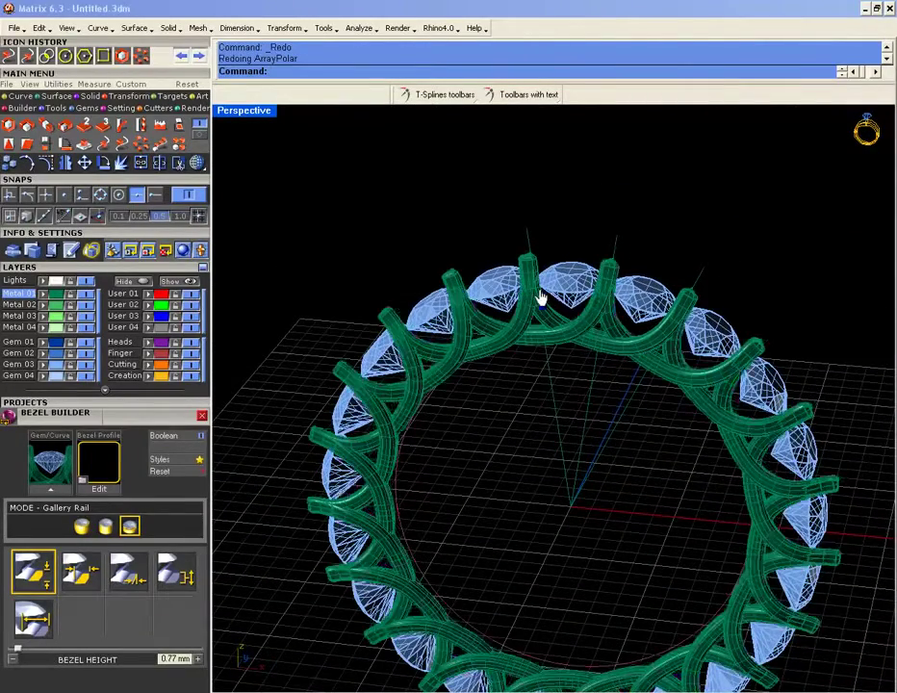
scroll(539, 308, down, 4)
scroll(535, 325, up, 1)
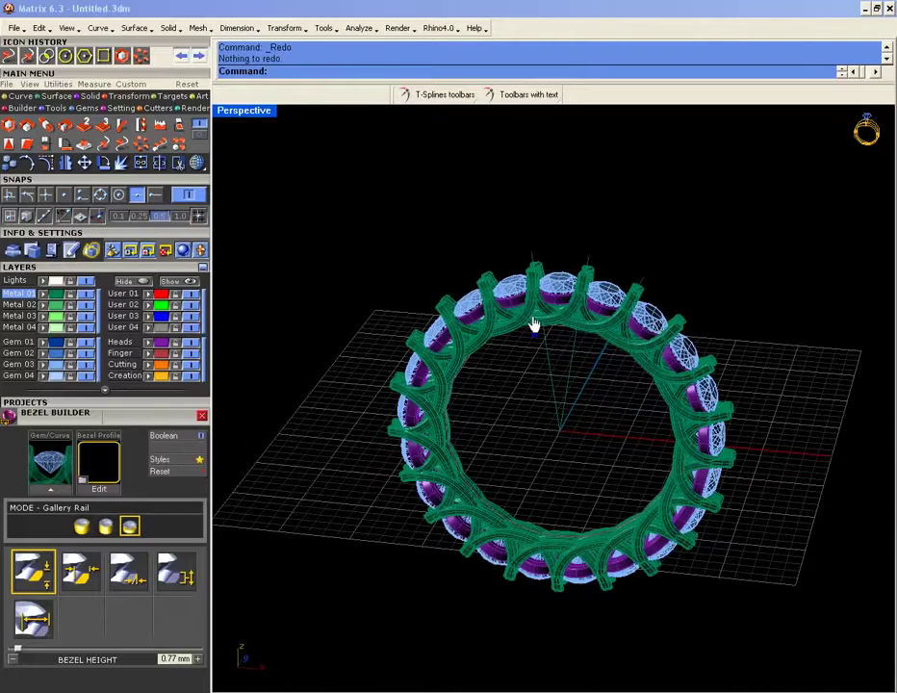
- Undo the second prong row and all gallery rails to compare the ring up close, and redo both
key(ctrl+a)
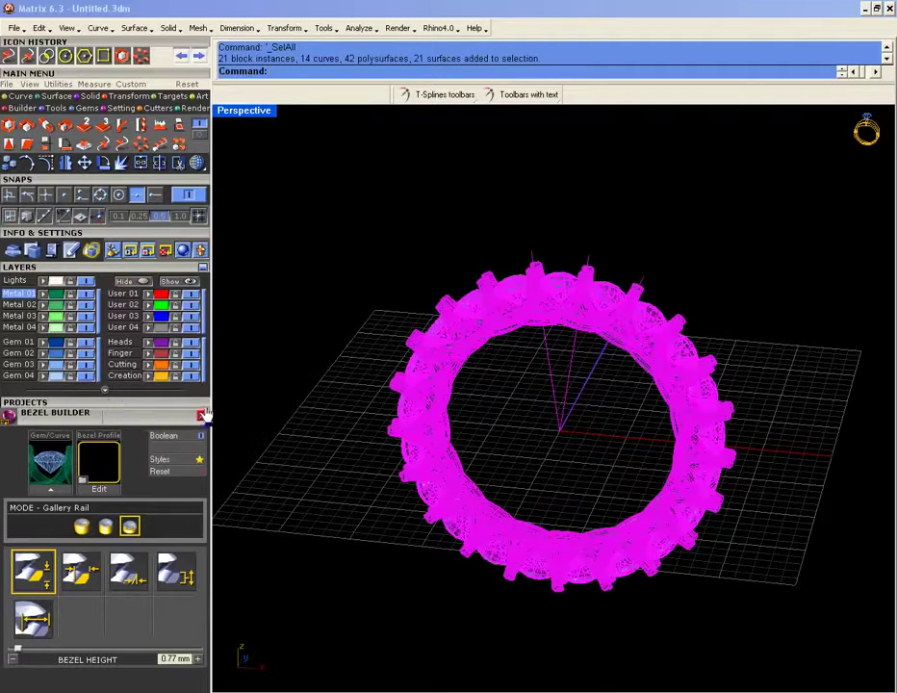
key(Escape)
key(ctrl+z)
key(ctrl+z)
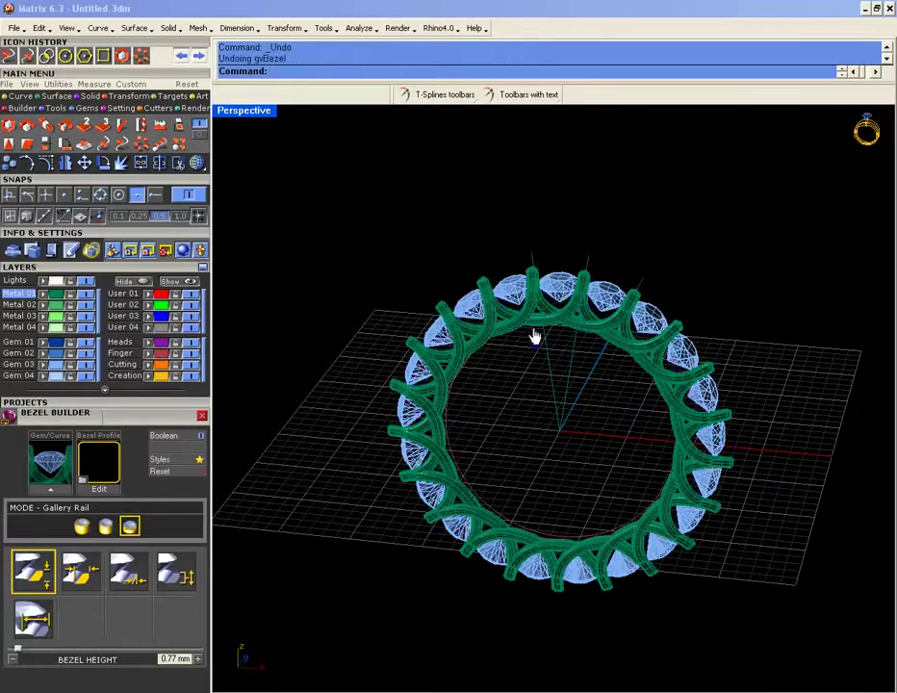
scroll(566, 318, up, 3)
right_drag(566, 317, 600, 248)
scroll(601, 248, up, 5)
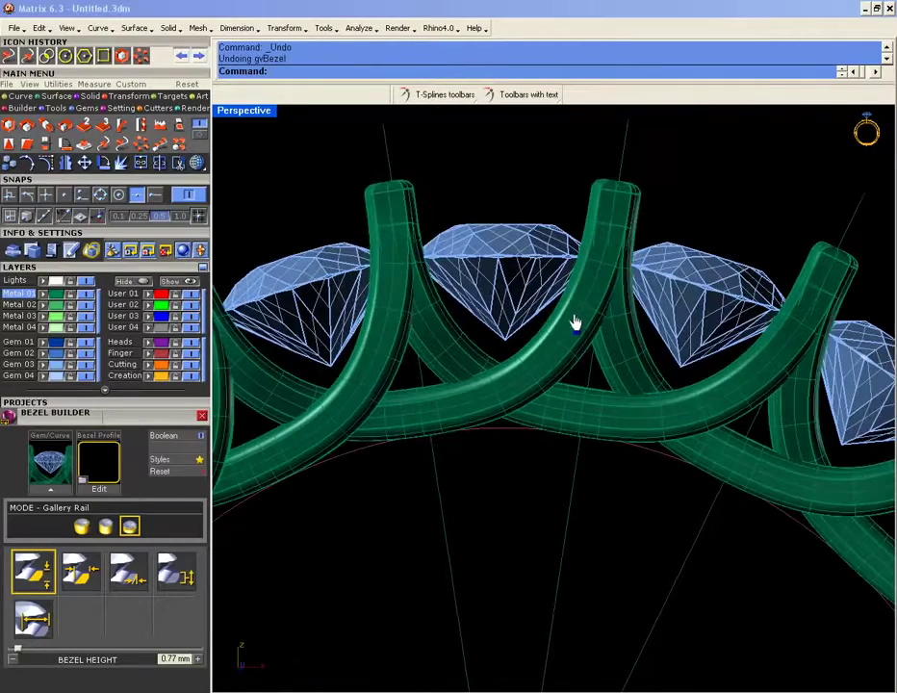
key(ctrl+y)
key(ctrl+y)
key(ctrl+y)
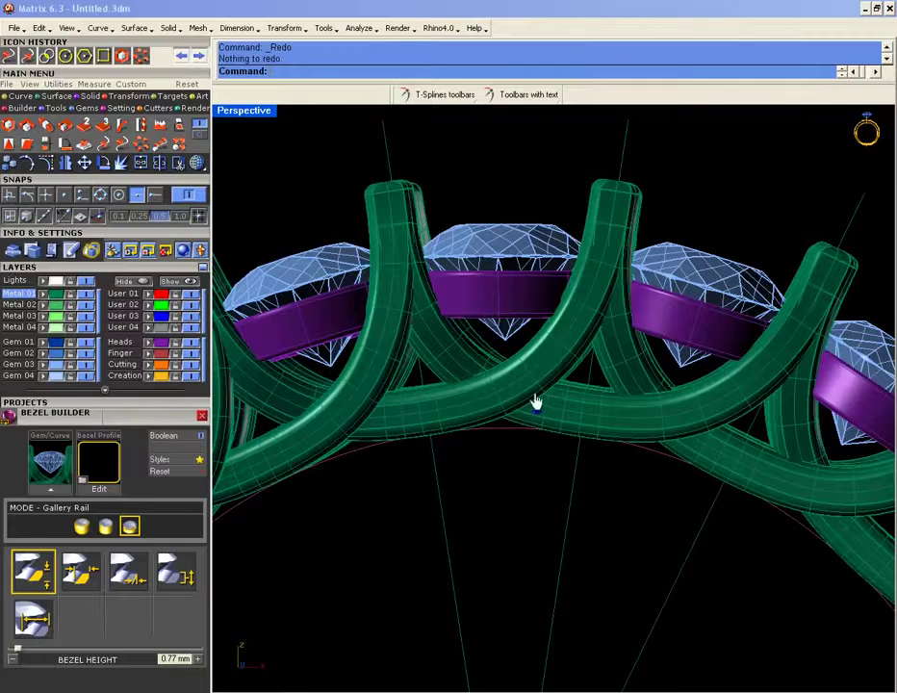
click(488, 403)
click(484, 460)
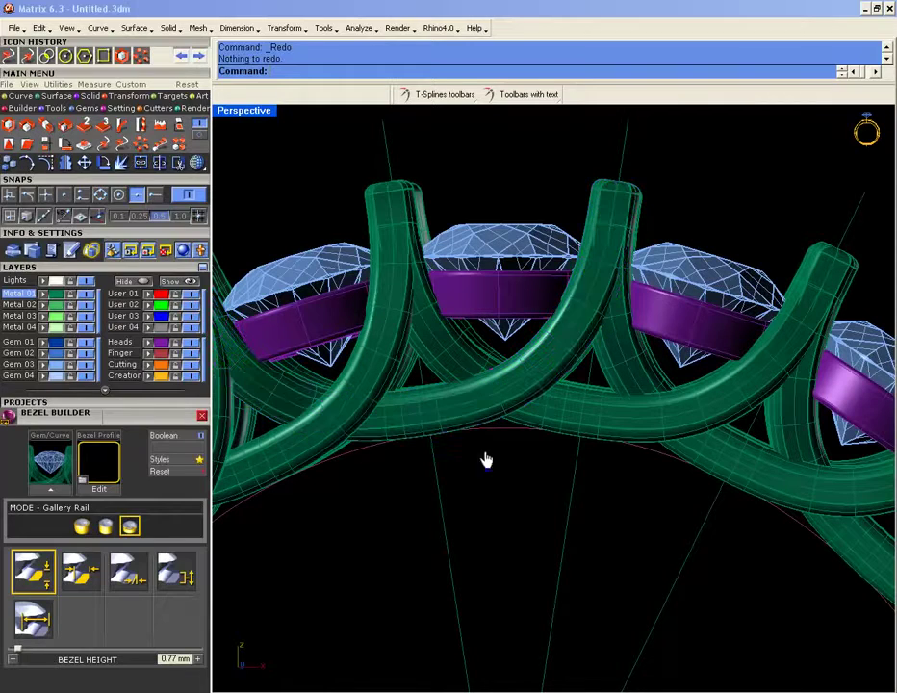
- Delete all the Metal 01 prong pieces except one prong piece near the top and its construction curves
click(56, 295)
right_drag(250, 260, 582, 475)
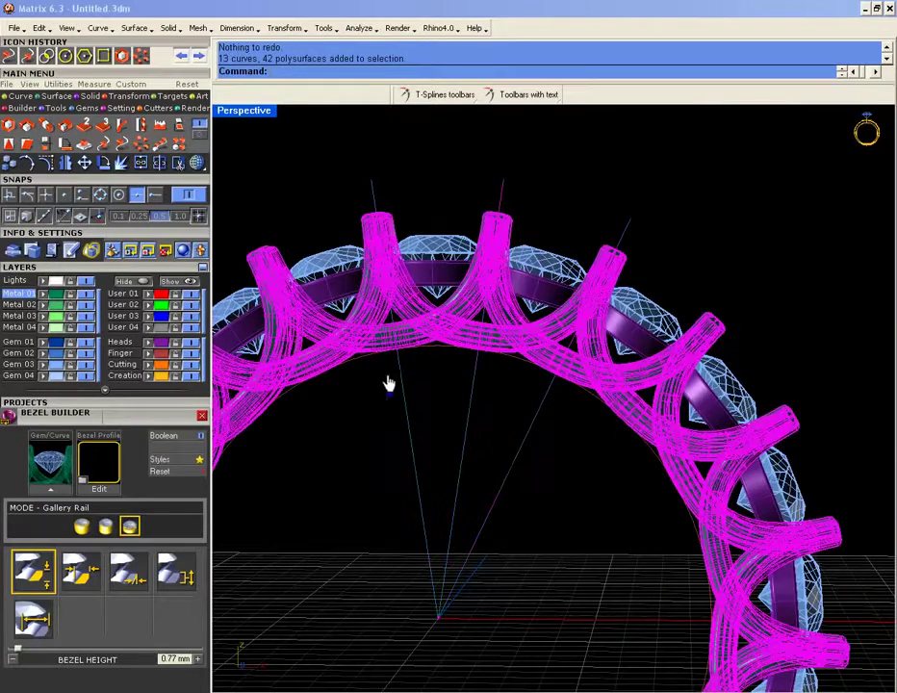
ctrl+drag(280, 137, 564, 387)
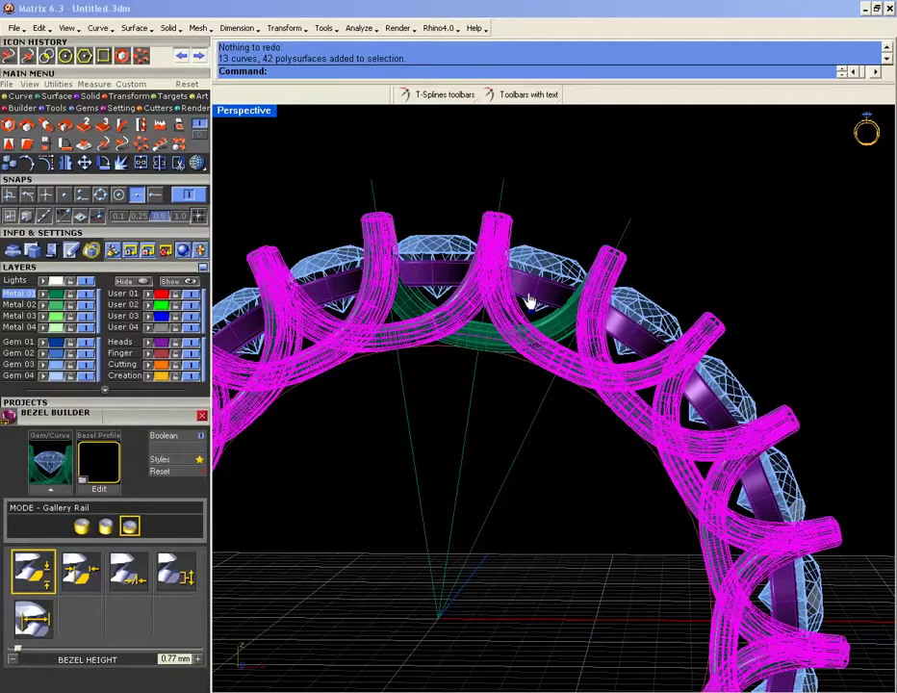
key(Delete)
- Delete the remaining prong solid, keeping only its rail curve, profiles and guide lines
click(461, 349)
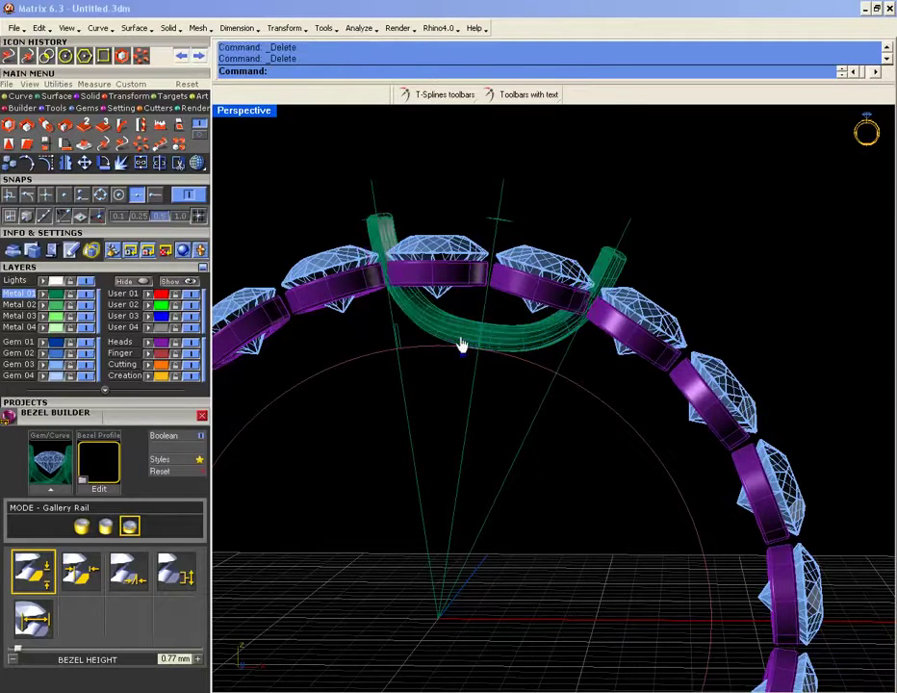
right_drag(463, 345, 428, 370)
click(454, 308)
key(Delete)
right_drag(424, 311, 502, 351)
mouse_move(428, 340)
right_down()
mouse_move(455, 332)
mouse_move(444, 336)
right_up()
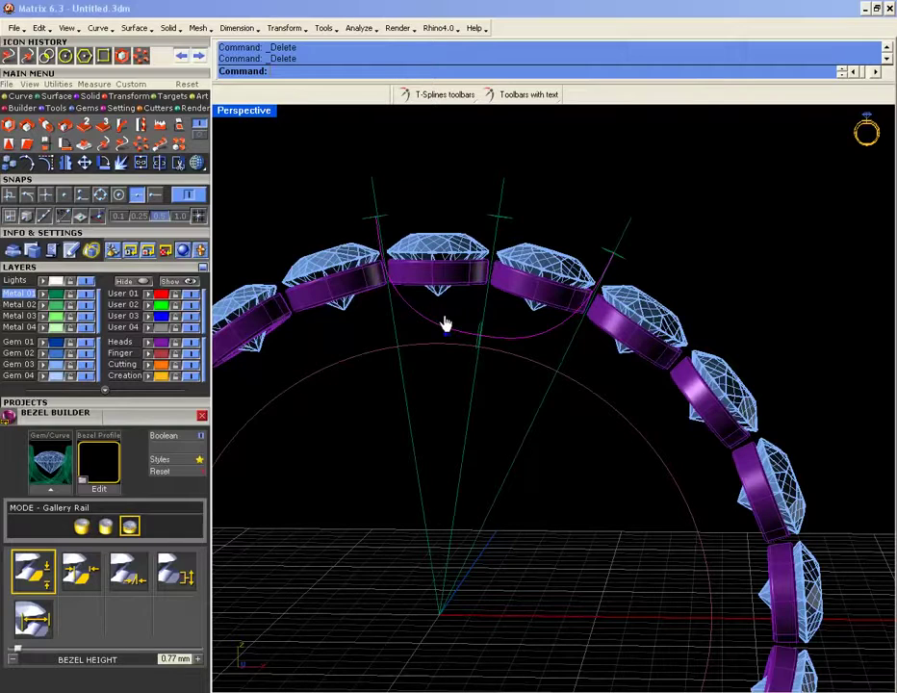
- Scale the end profiles and the rail curve's end points in 3D toward the ring's centre, lowering both prong tips
right_drag(443, 321, 423, 269)
drag(386, 196, 452, 231)
click(706, 235)
right_drag(719, 284, 647, 341)
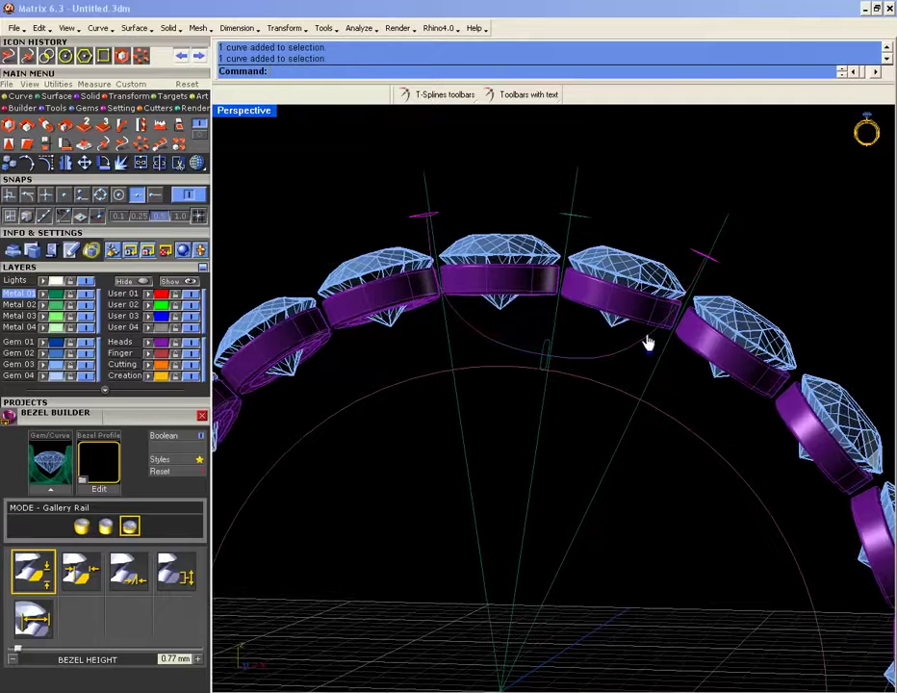
click(180, 249)
drag(355, 209, 463, 248)
shift+drag(661, 239, 733, 308)
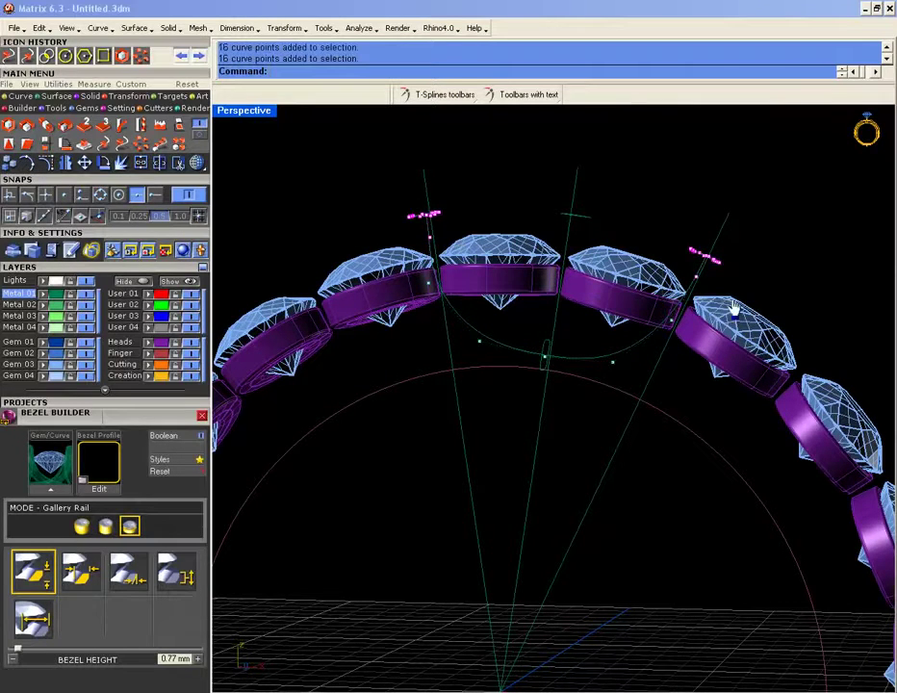
right_drag(630, 286, 595, 297)
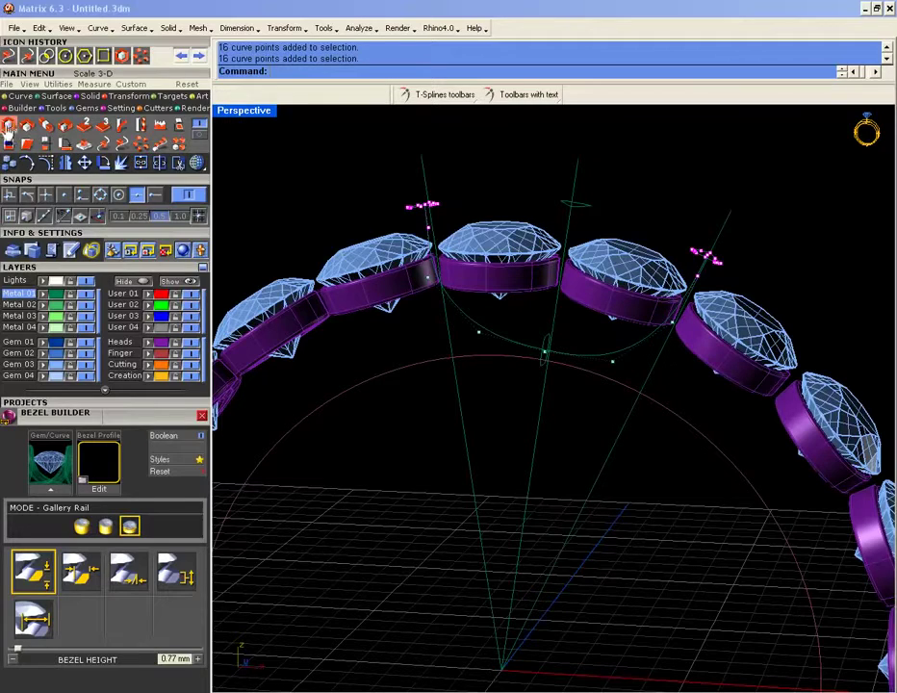
click(425, 396)
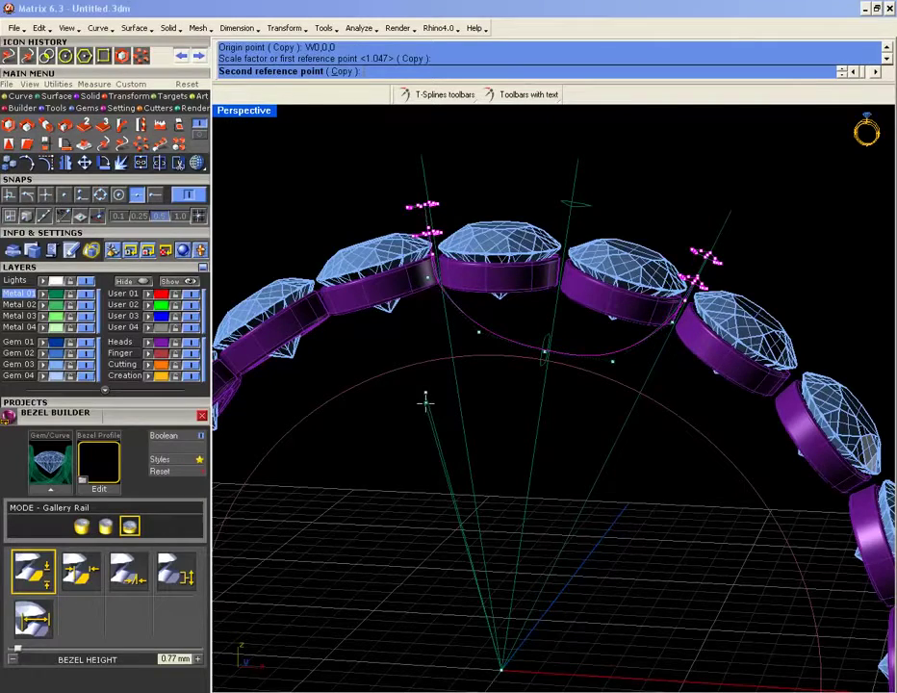
click(443, 389)
- Delete the old end profiles and draw a 0.8 mm diameter circle at the origin
right_drag(443, 389, 693, 299)
scroll(390, 251, up, 5)
right_drag(629, 435, 465, 376)
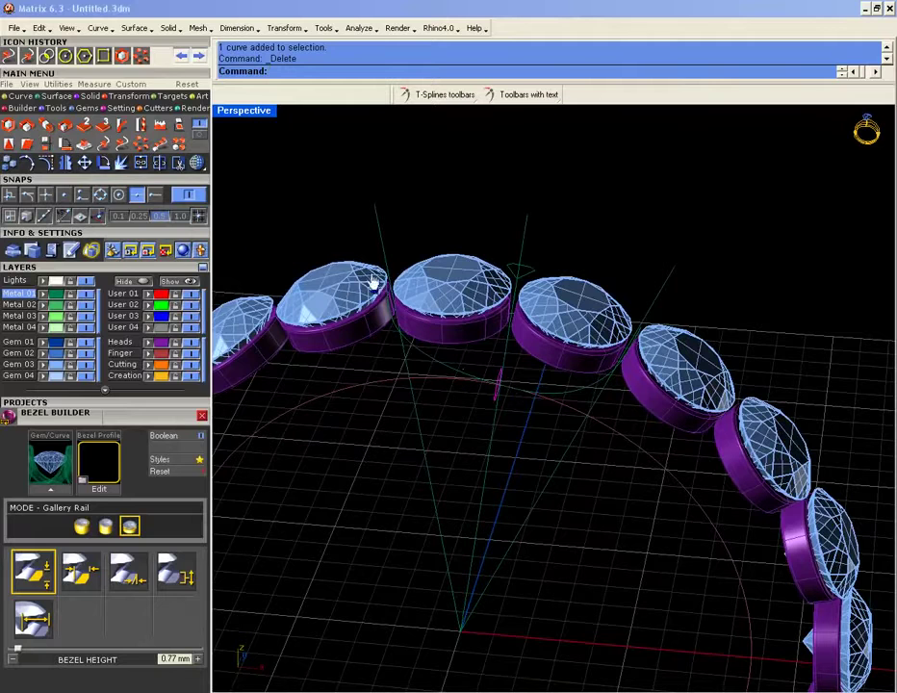
click(22, 98)
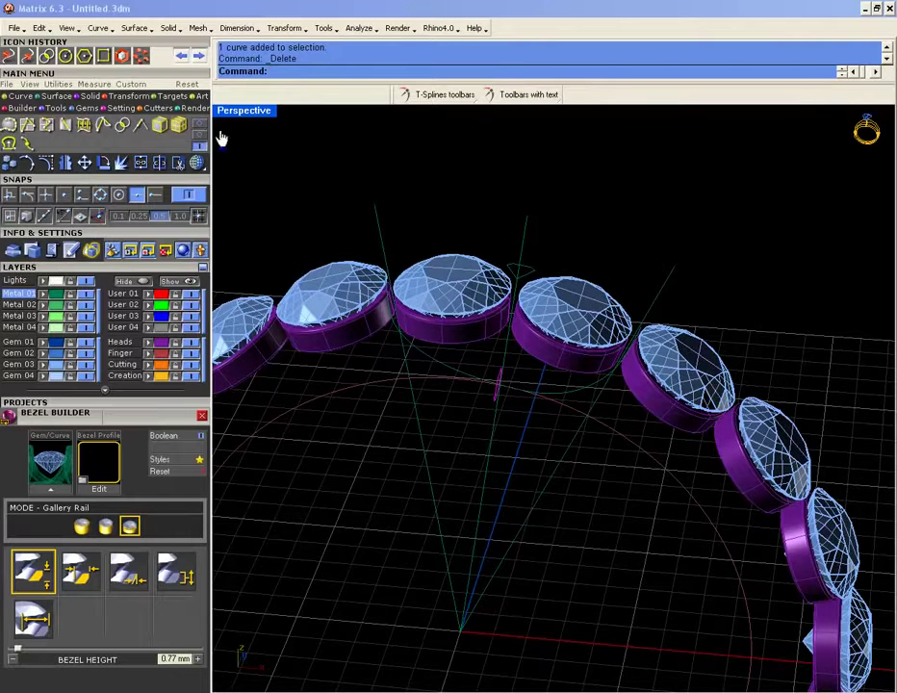
click(103, 128)
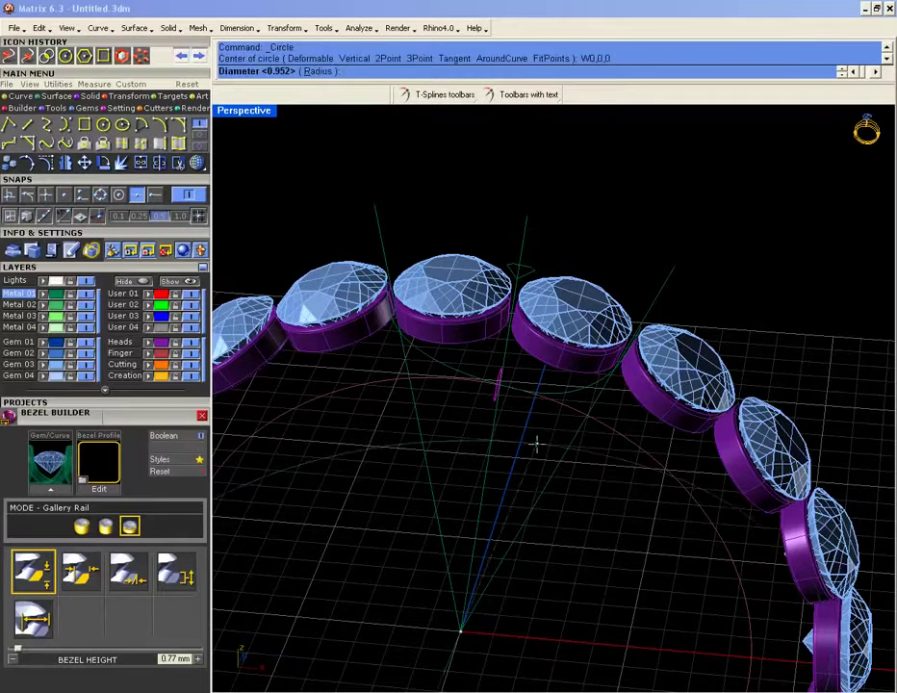
text(8)
key(Return)
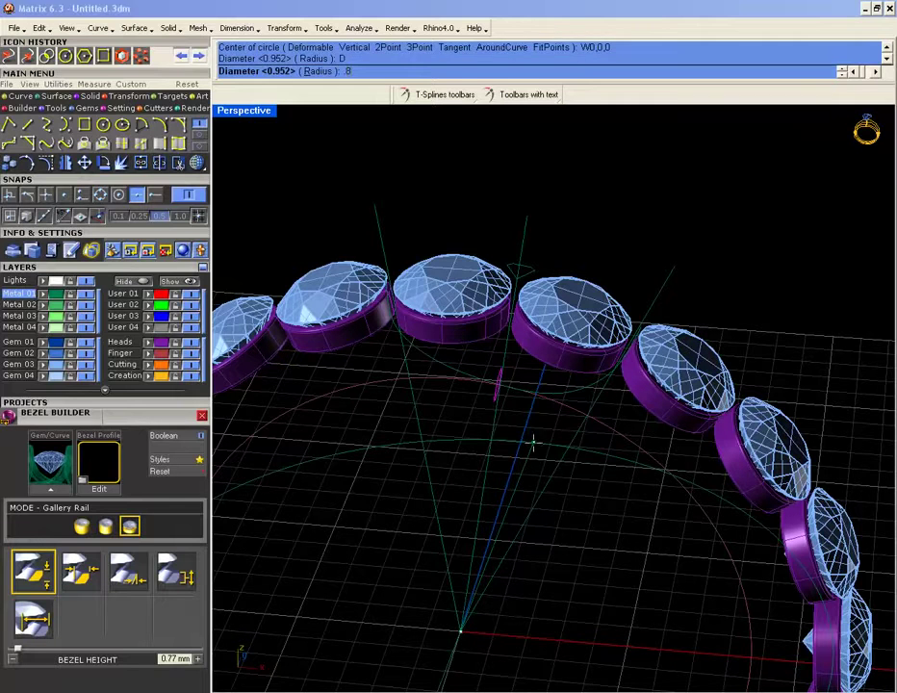
click(462, 637)
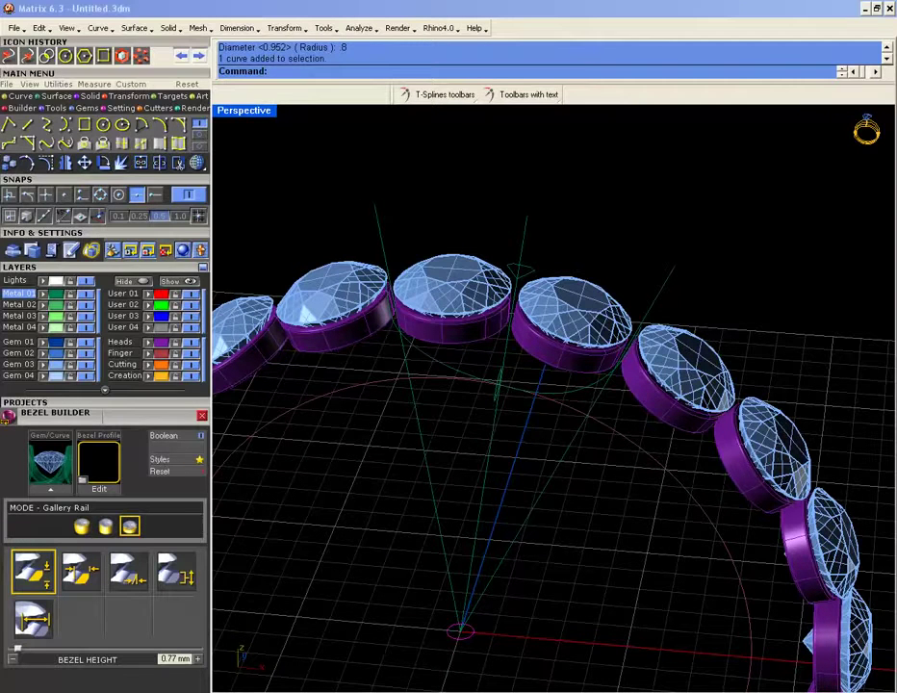
- Copy the 0.8 mm circle onto both ends of the prong rail curve, oriented perpendicular to the curve
click(120, 96)
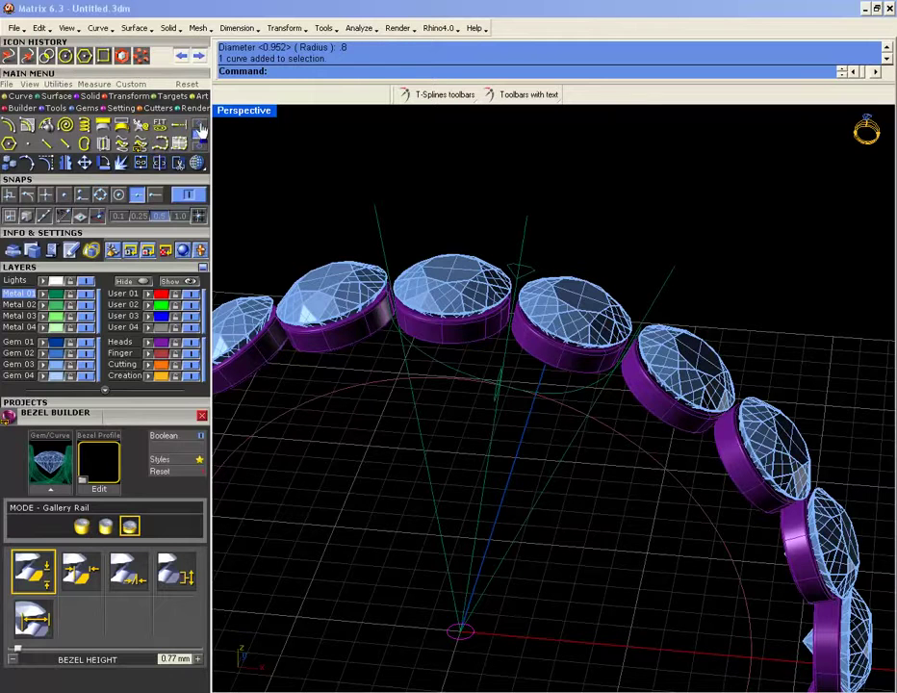
click(125, 96)
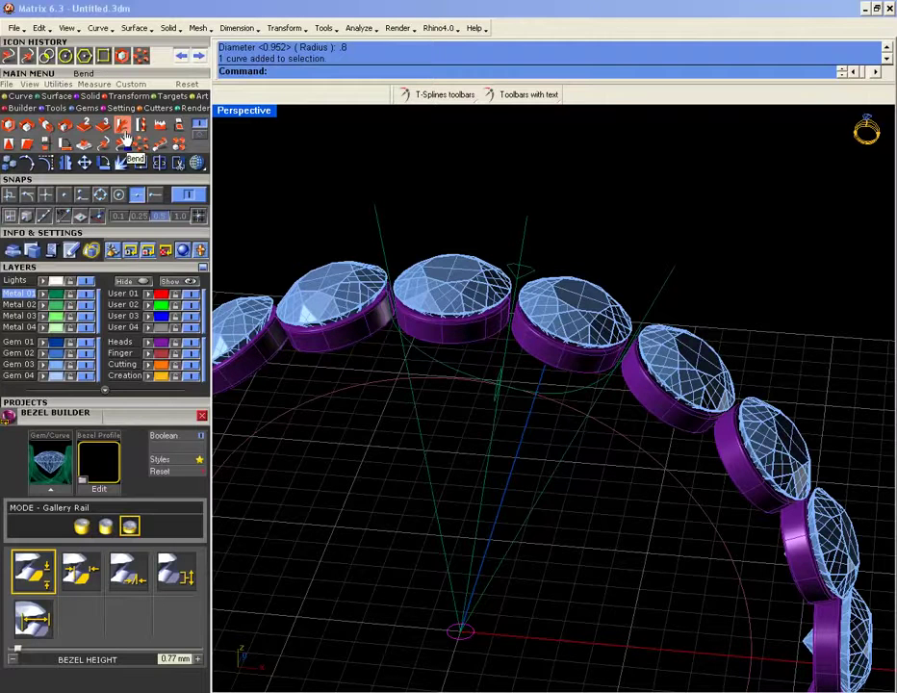
click(103, 144)
scroll(411, 356, up, 5)
click(421, 366)
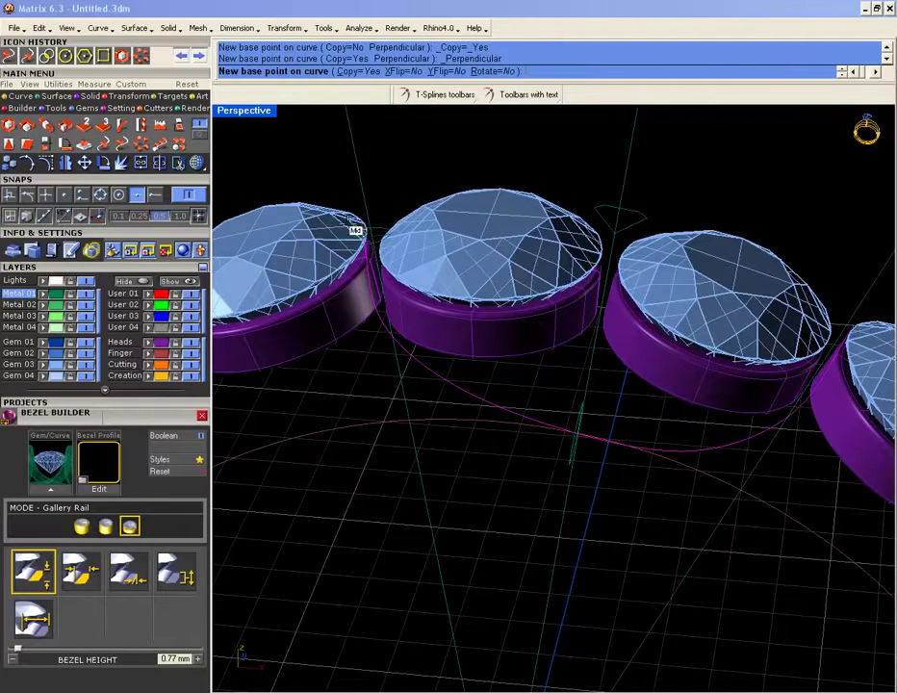
click(155, 197)
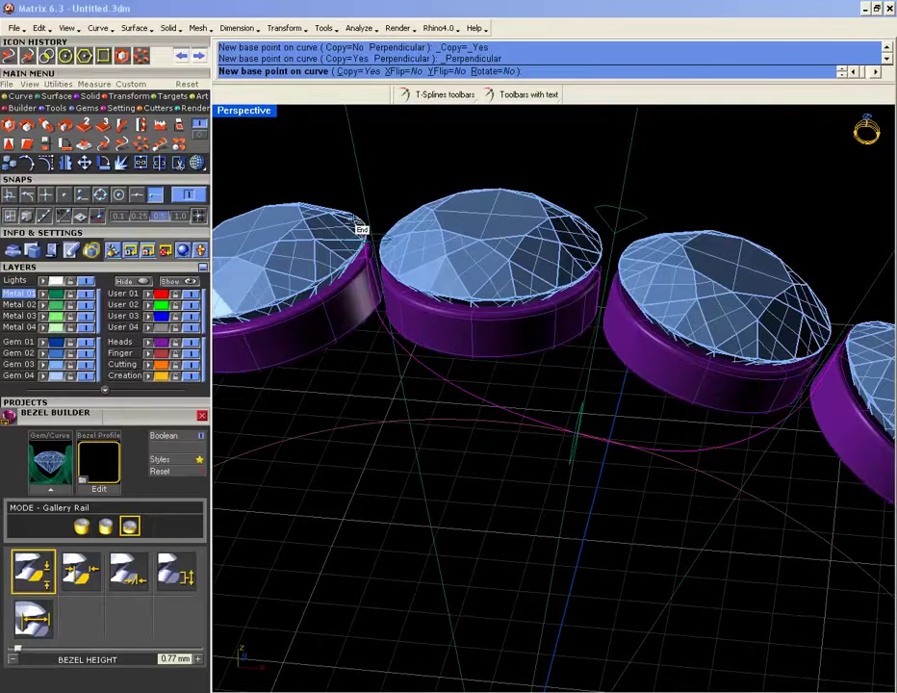
scroll(362, 207, up, 5)
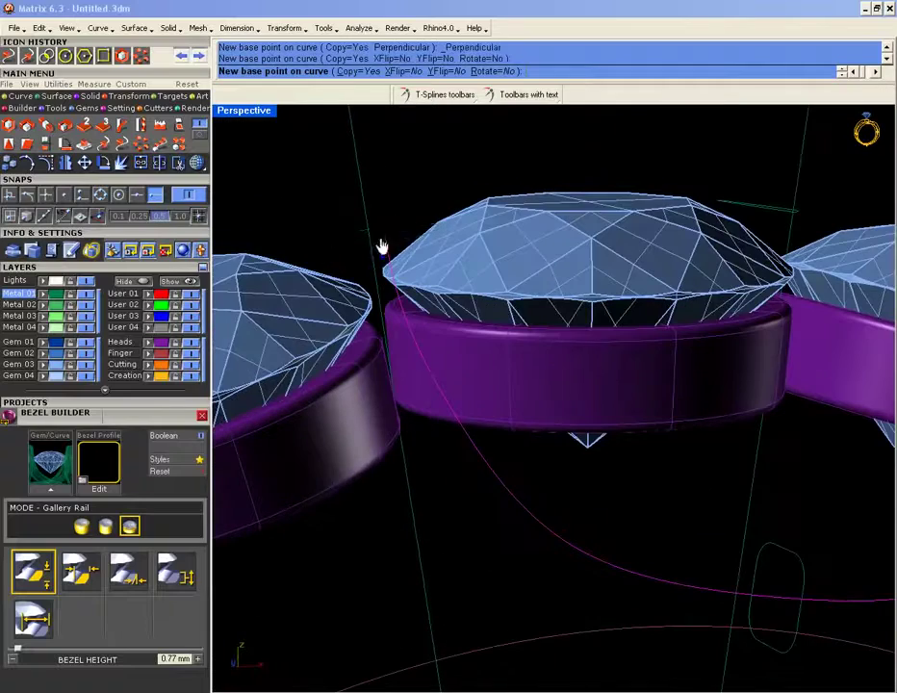
scroll(380, 252, down, 5)
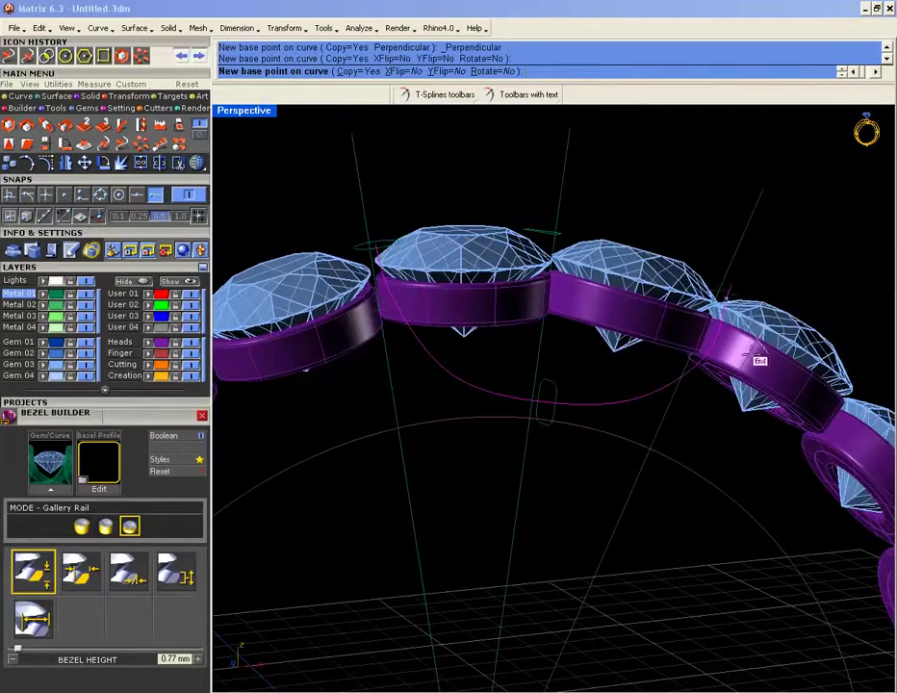
click(729, 287)
scroll(436, 258, up, 5)
right_drag(435, 258, 404, 266)
right_drag(463, 304, 456, 360)
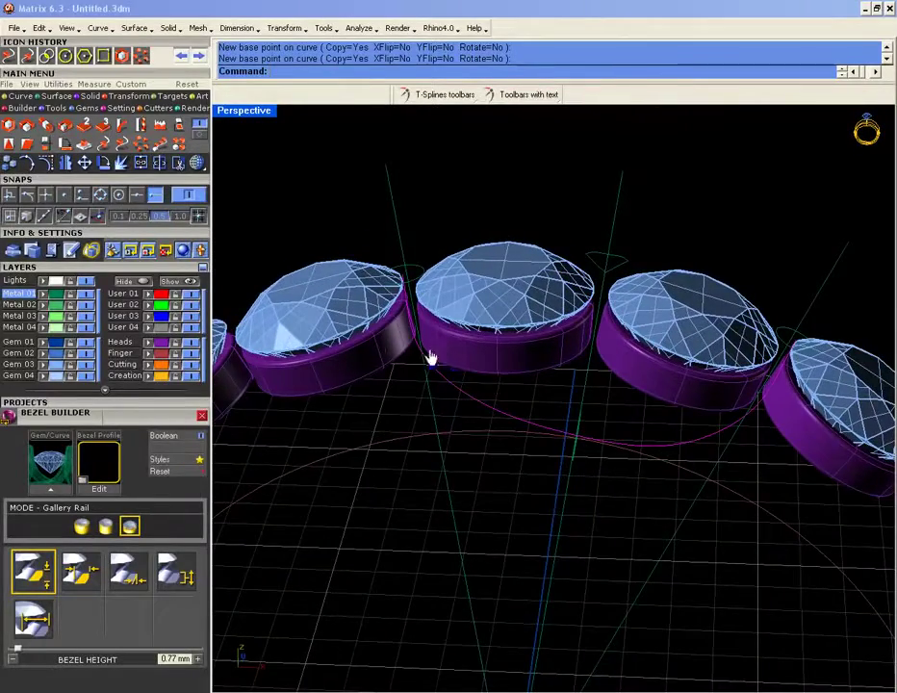
- Try sweeping the prong rail with the two end circles and the middle profile, and undo the sweep
middle_click(439, 372)
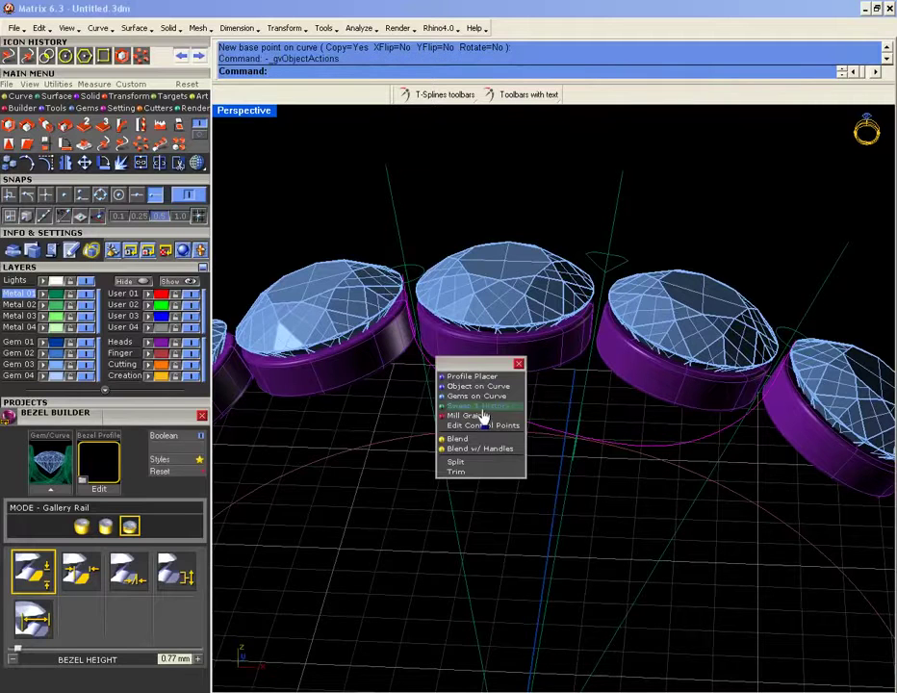
click(481, 406)
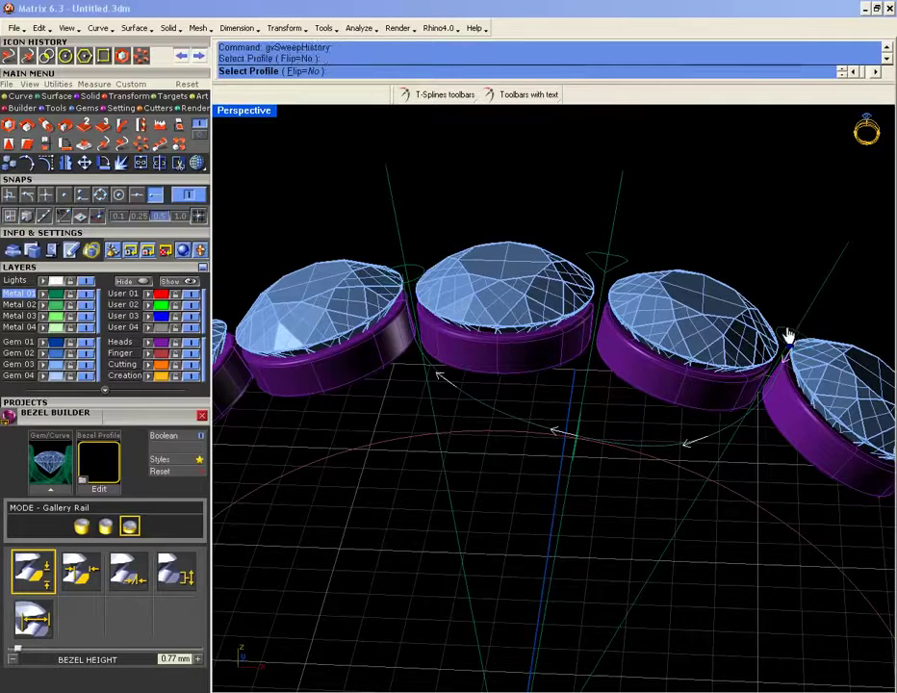
click(570, 443)
right_drag(573, 449, 511, 422)
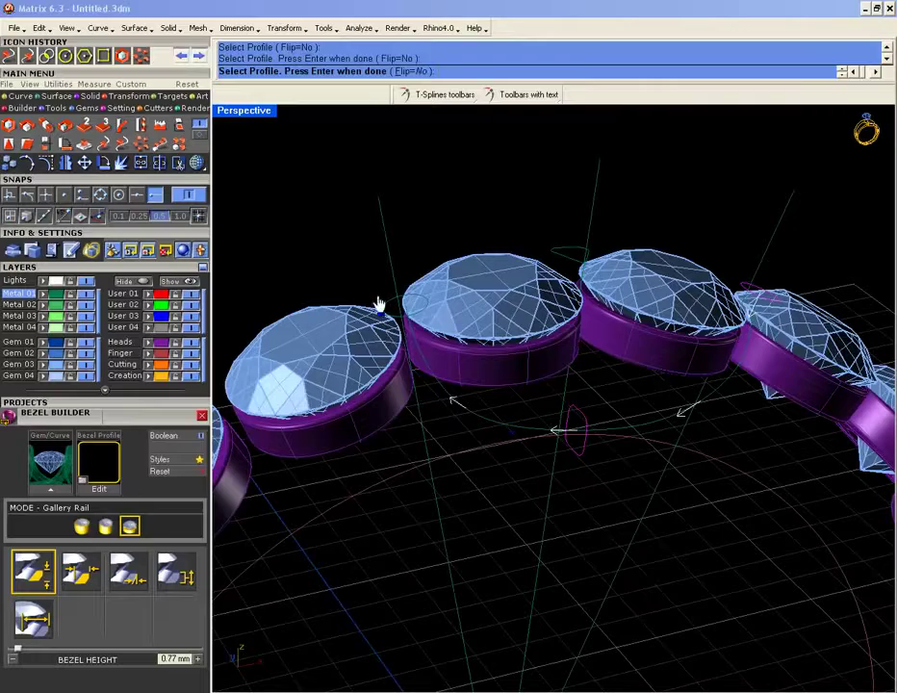
key(Return)
right_drag(596, 415, 607, 260)
right_drag(501, 403, 430, 313)
key(ctrl+z)
- Move the rail curve's end points and both end circles 0.3 mm along the ring's width with Ortho on
scroll(429, 312, up, 5)
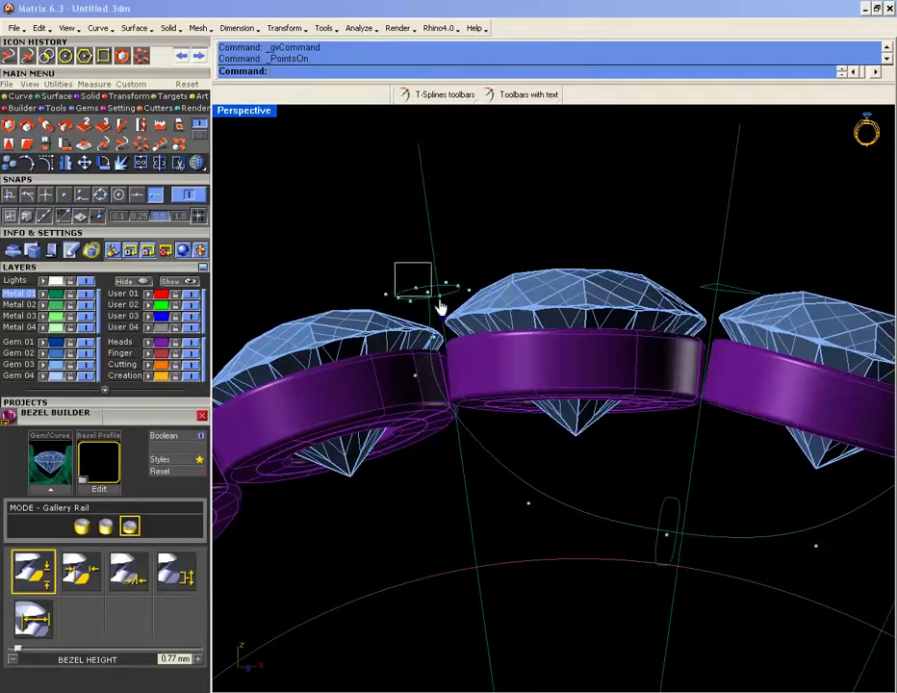
drag(471, 316, 478, 320)
scroll(505, 327, down, 6)
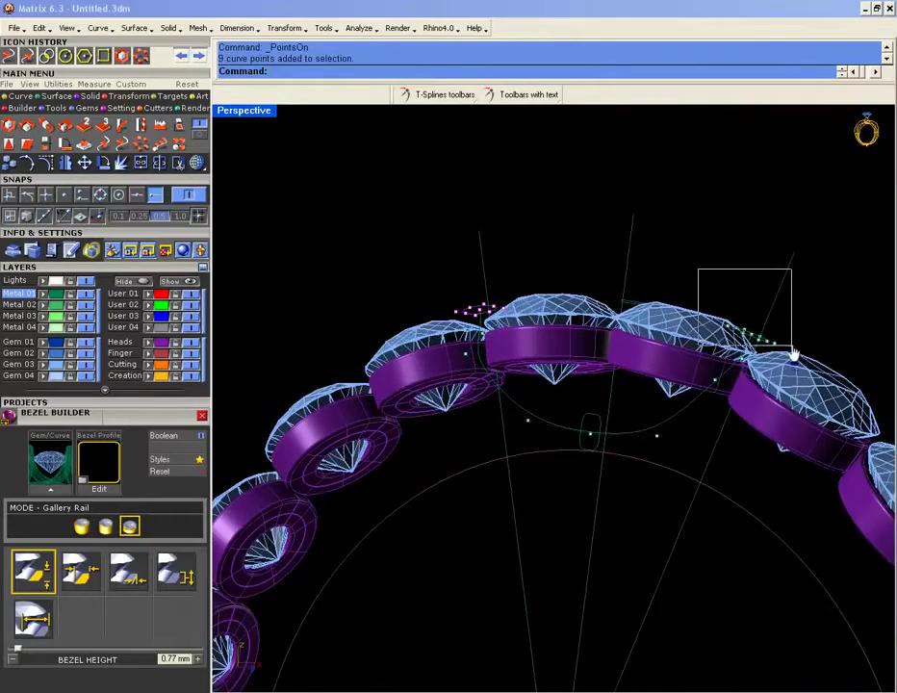
right_drag(793, 360, 693, 408)
scroll(734, 426, up, 5)
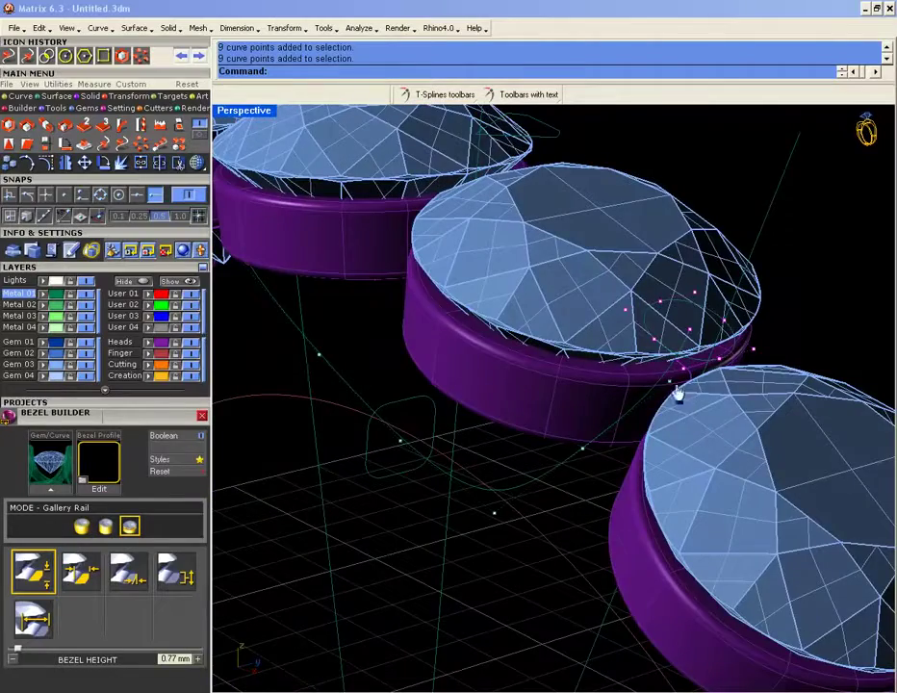
scroll(671, 388, down, 4)
right_drag(586, 350, 558, 334)
scroll(342, 321, up, 5)
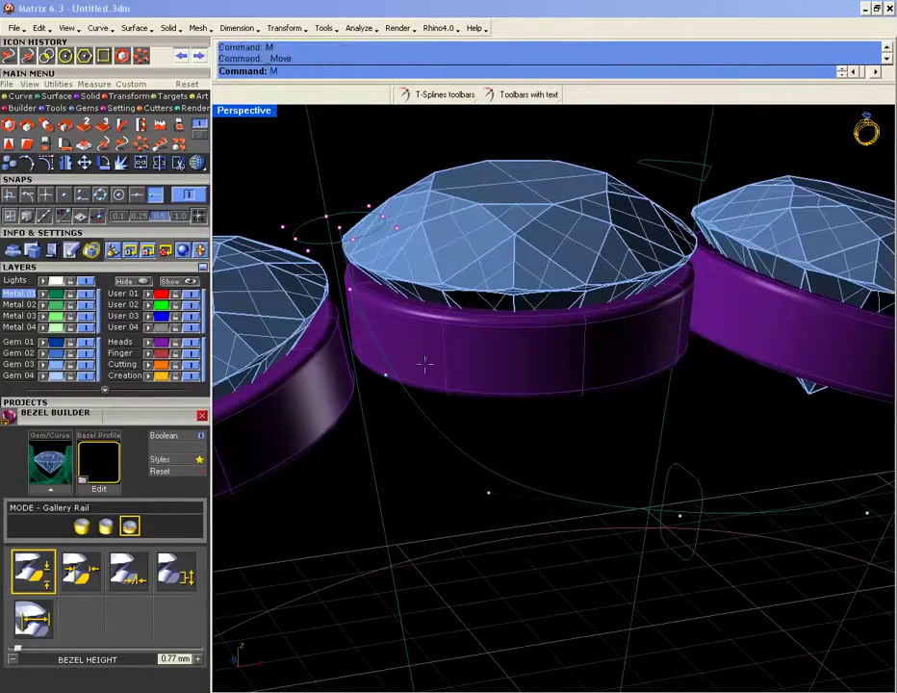
key(Return)
scroll(391, 411, down, 4)
scroll(377, 420, up, 4)
right_drag(376, 421, 492, 403)
click(524, 471)
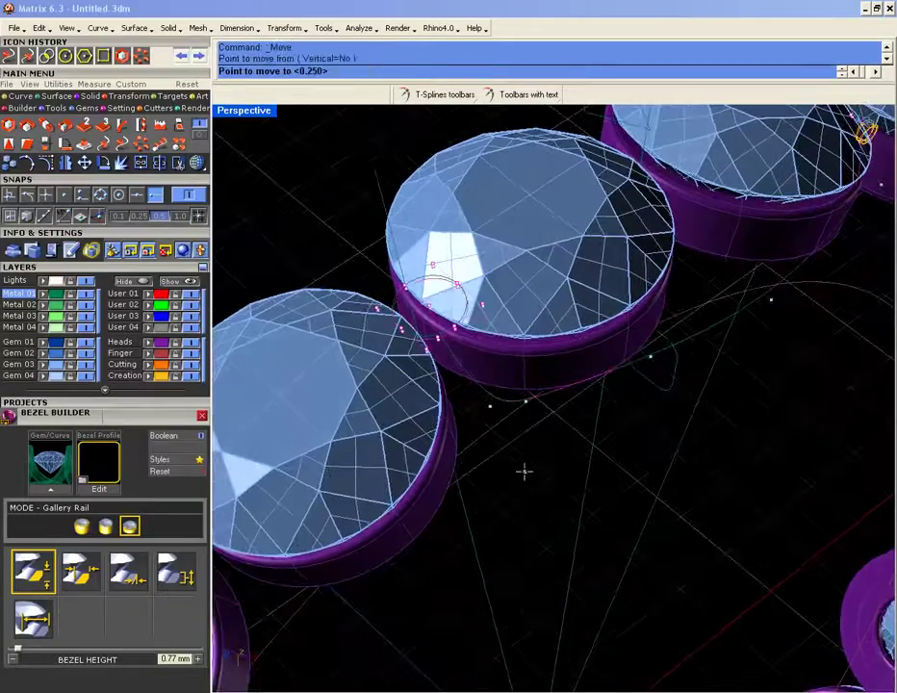
key(F8)
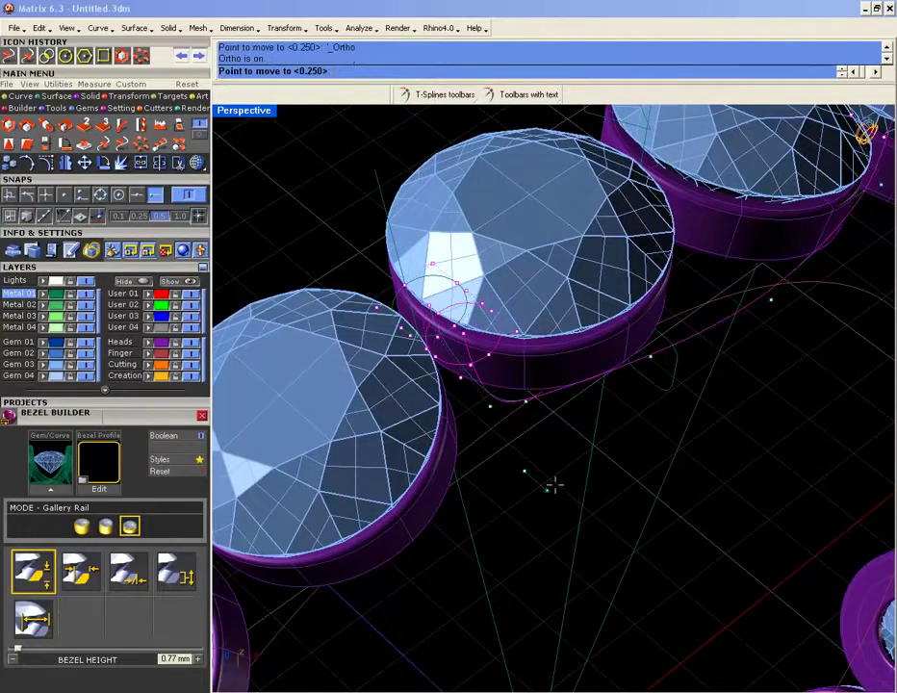
text(.3)
key(Return)
click(553, 493)
right_drag(552, 498, 493, 444)
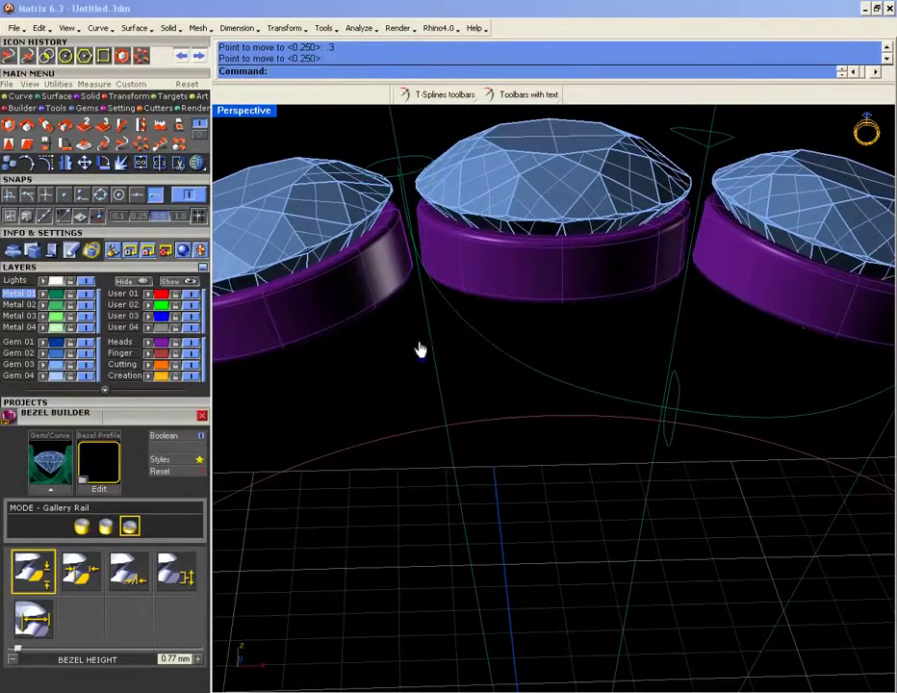
- Sweep the adjusted prong rail with history through the end circles and the middle profile
click(525, 343)
click(519, 403)
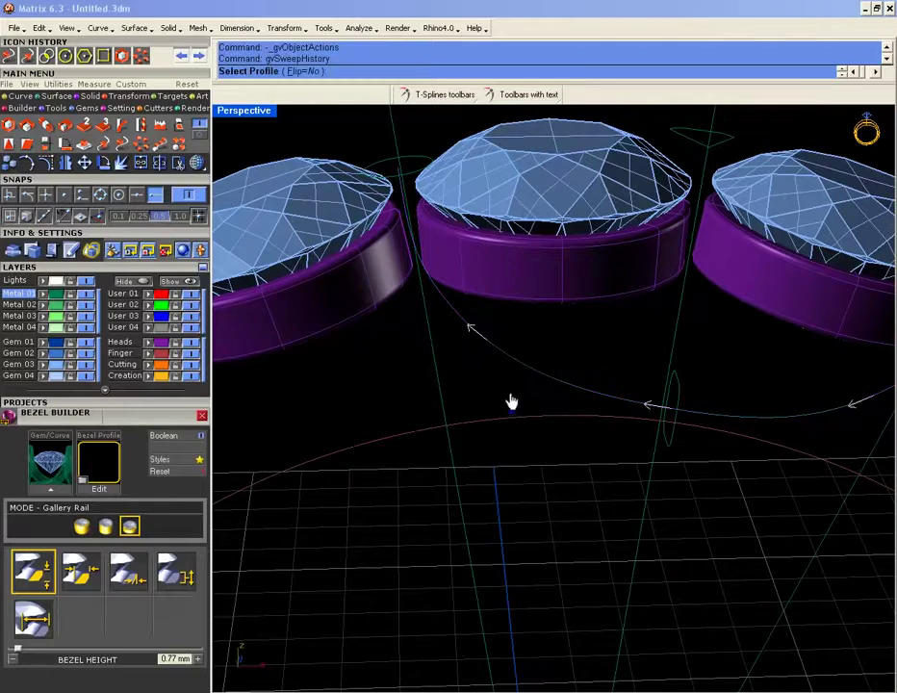
click(650, 256)
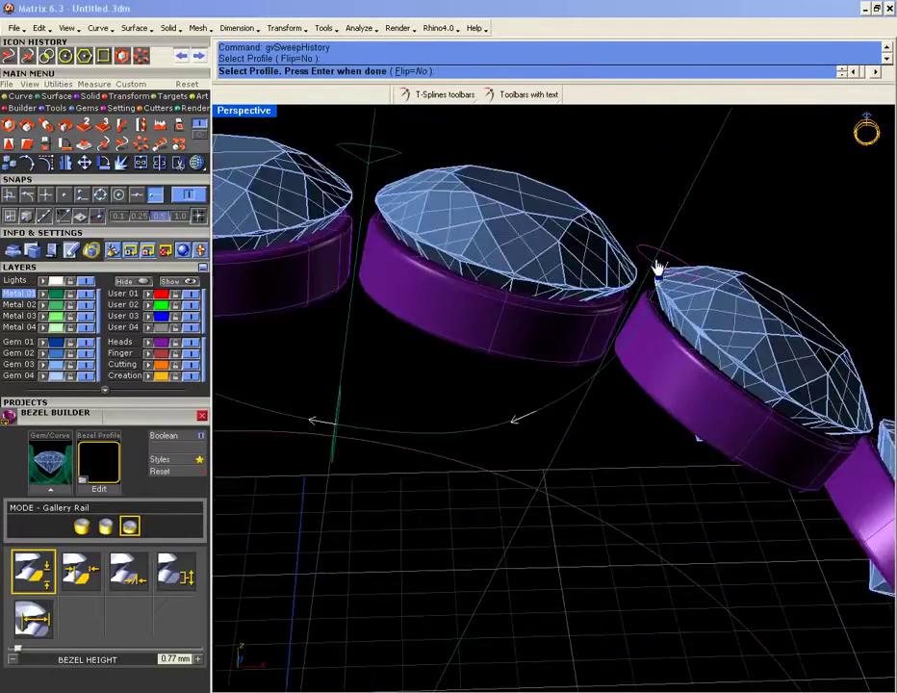
click(454, 364)
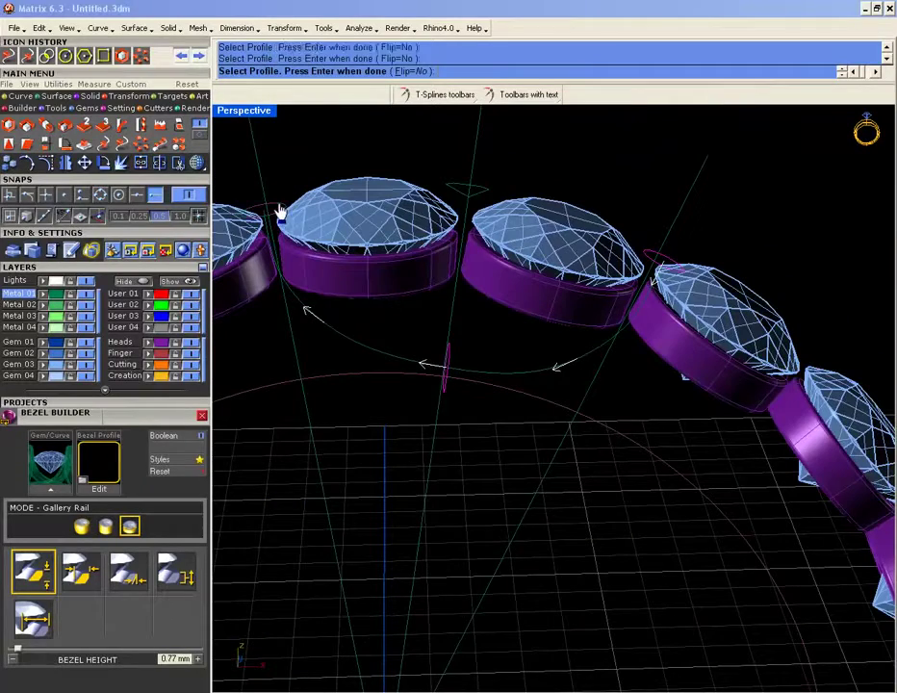
key(Return)
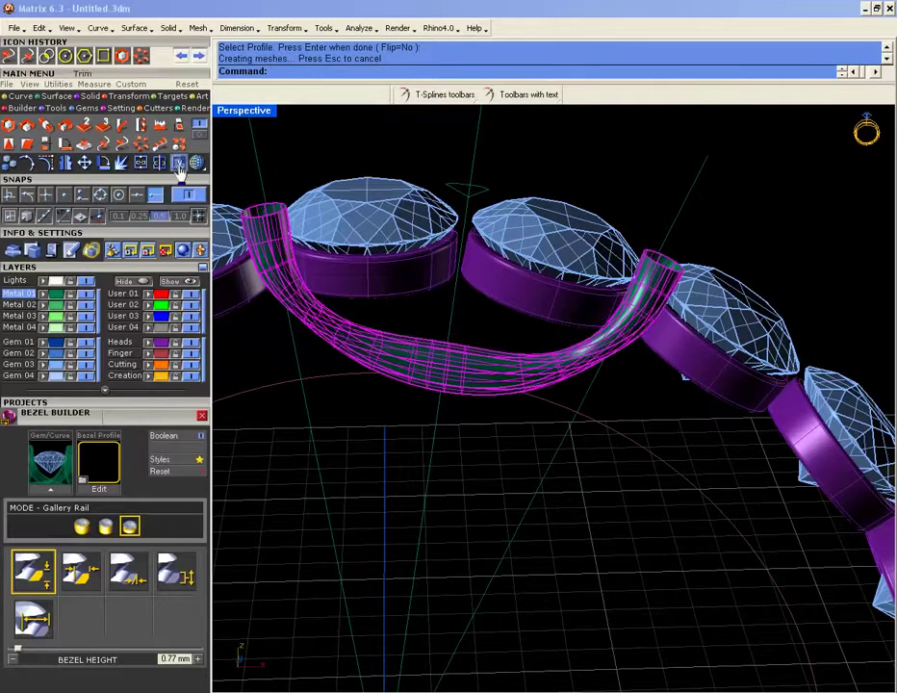
- Try polar-arraying the open-ended prong piece around the ring's center at 0 in the Through Finger view, with 21 items over 360 degrees
click(142, 56)
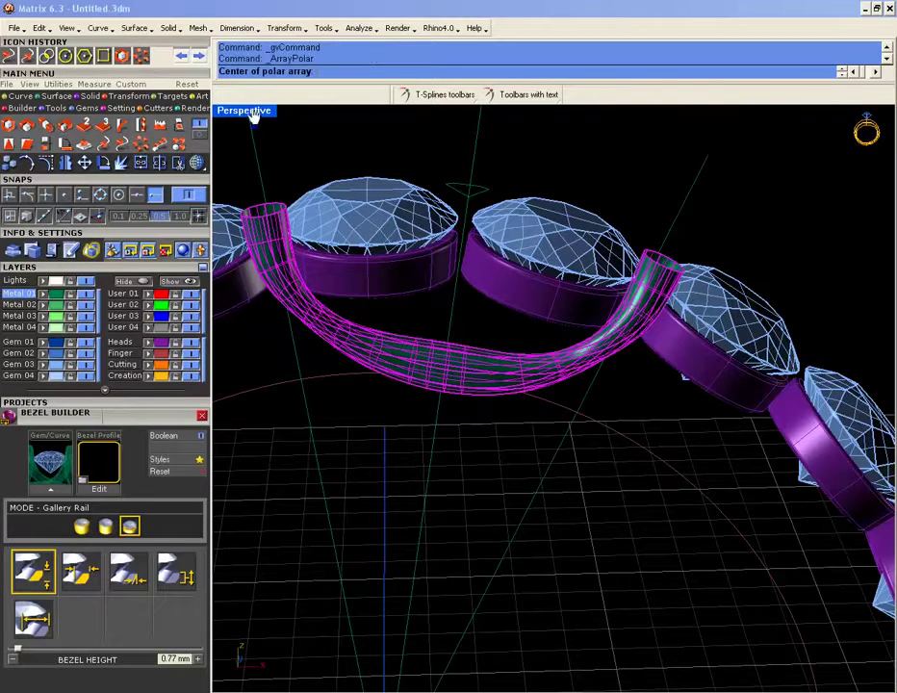
double_click(253, 111)
text(0)
key(Return)
key(Return)
key(Return)
key(ctrl+z)
key(Return)
text(0)
key(Return)
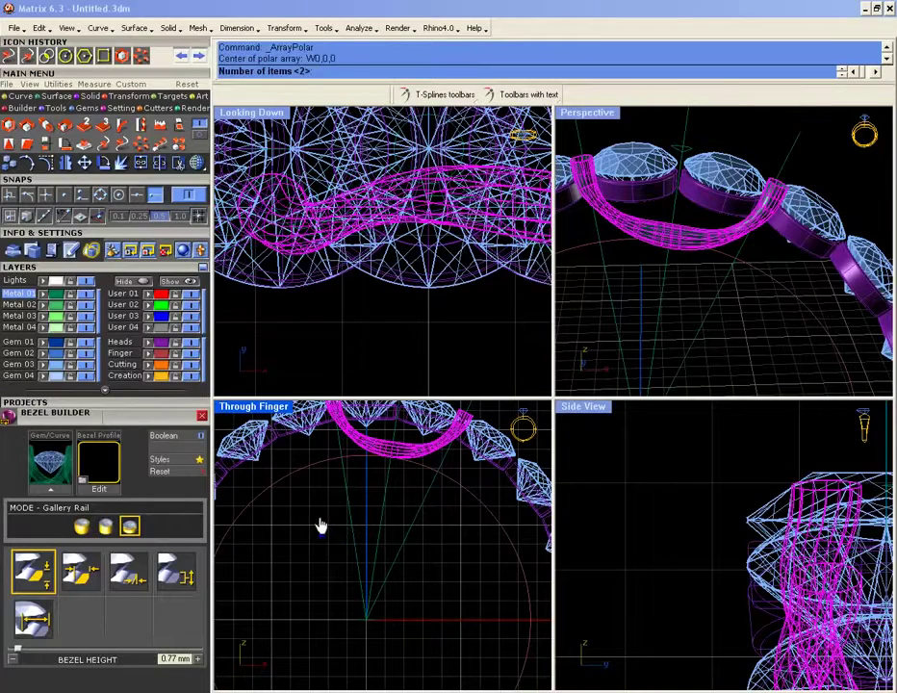
text(21)
key(Return)
key(Return)
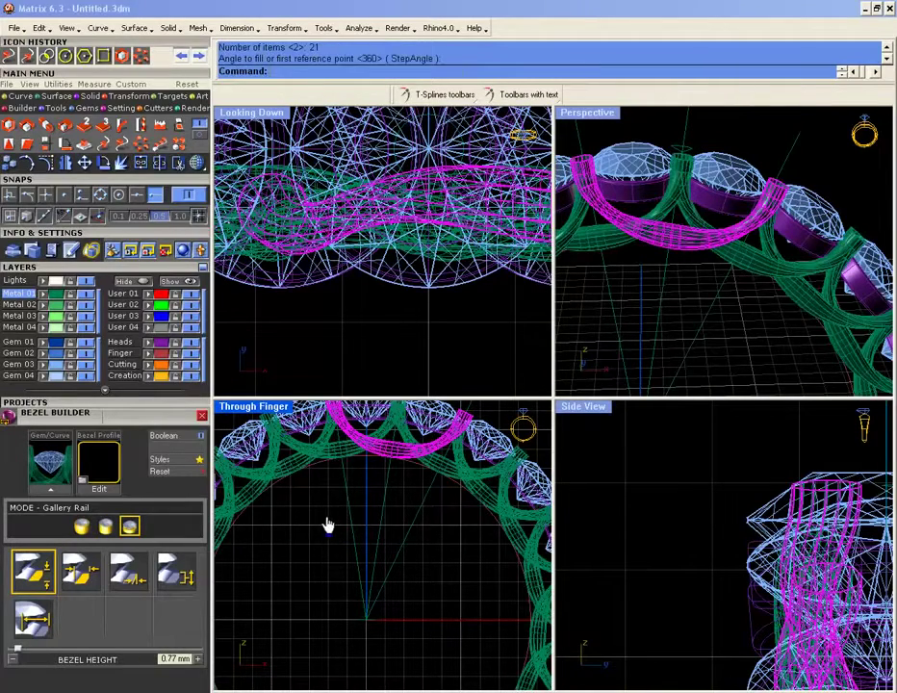
- Check the arrayed prong tips up close in perspective, and undo the 21-item array
scroll(775, 330, up, 10)
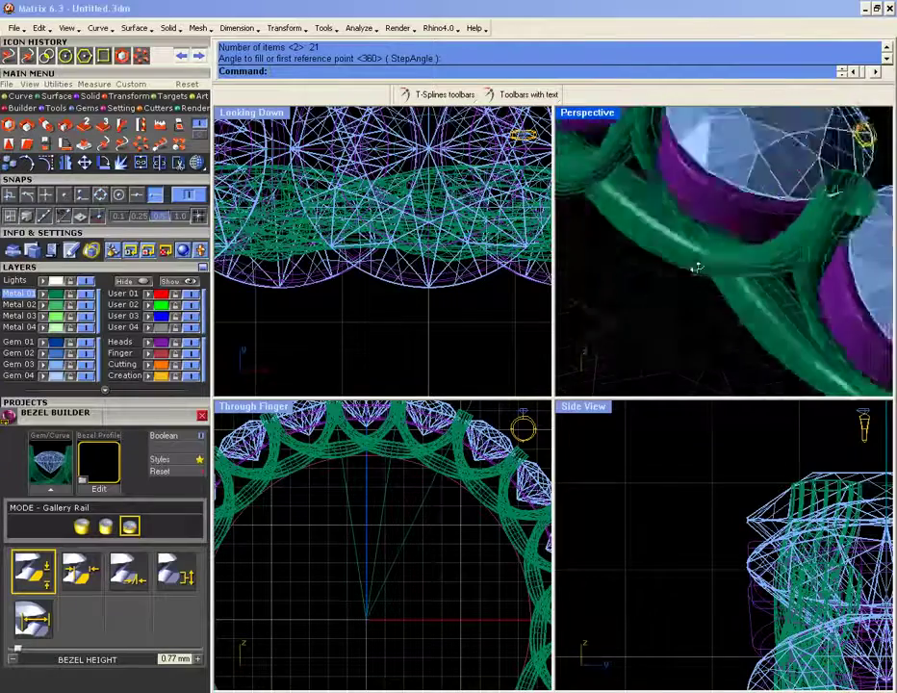
right_drag(806, 270, 684, 280)
scroll(677, 208, up, 14)
right_drag(681, 210, 664, 239)
scroll(672, 296, down, 5)
key(ctrl+z)
- Cap both open ends of the swept prong piece to make it a closed solid
scroll(655, 255, up, 4)
click(655, 255)
key(Return)
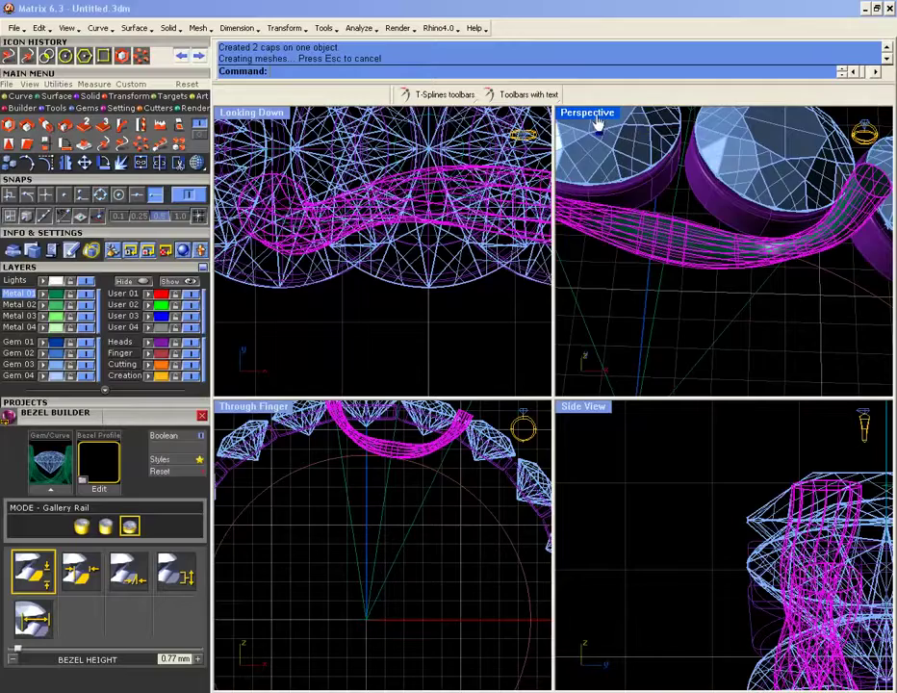
double_click(596, 119)
right_drag(586, 244, 539, 332)
key(Escape)
click(92, 98)
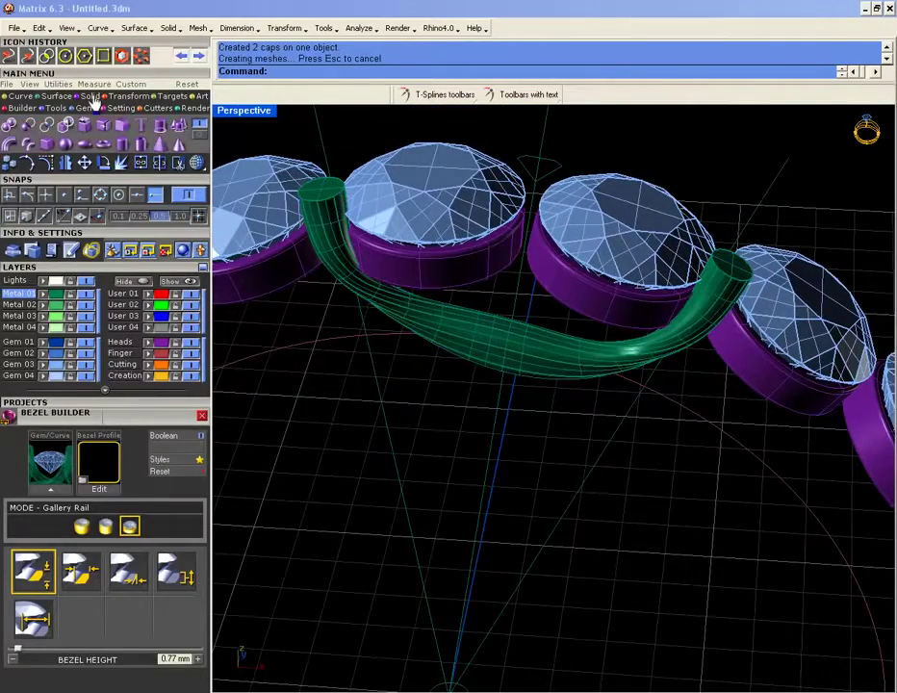
right_drag(366, 241, 488, 268)
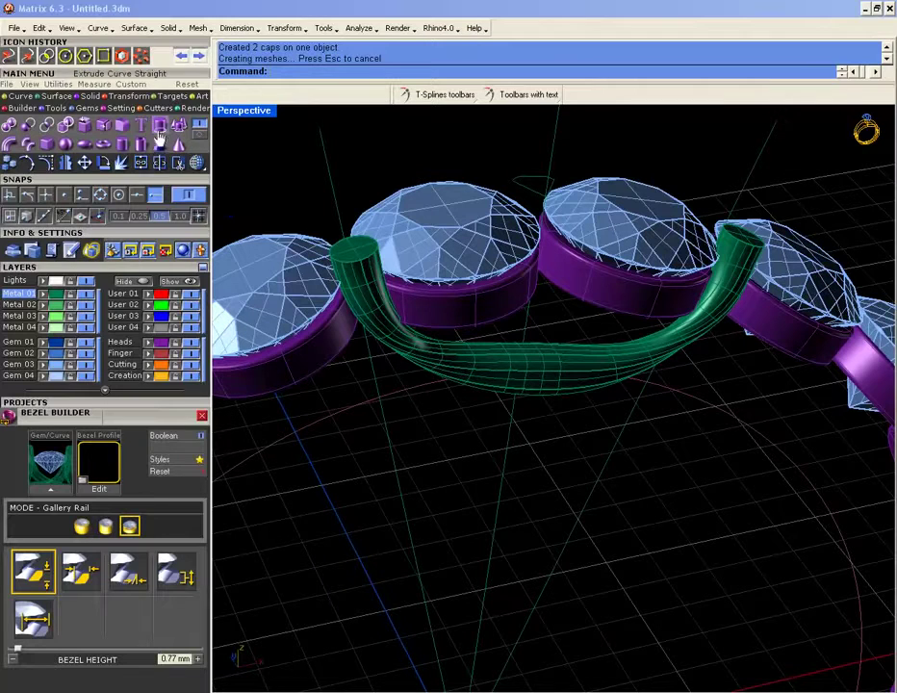
click(144, 124)
scroll(342, 239, up, 3)
click(365, 302)
right_drag(401, 302, 325, 212)
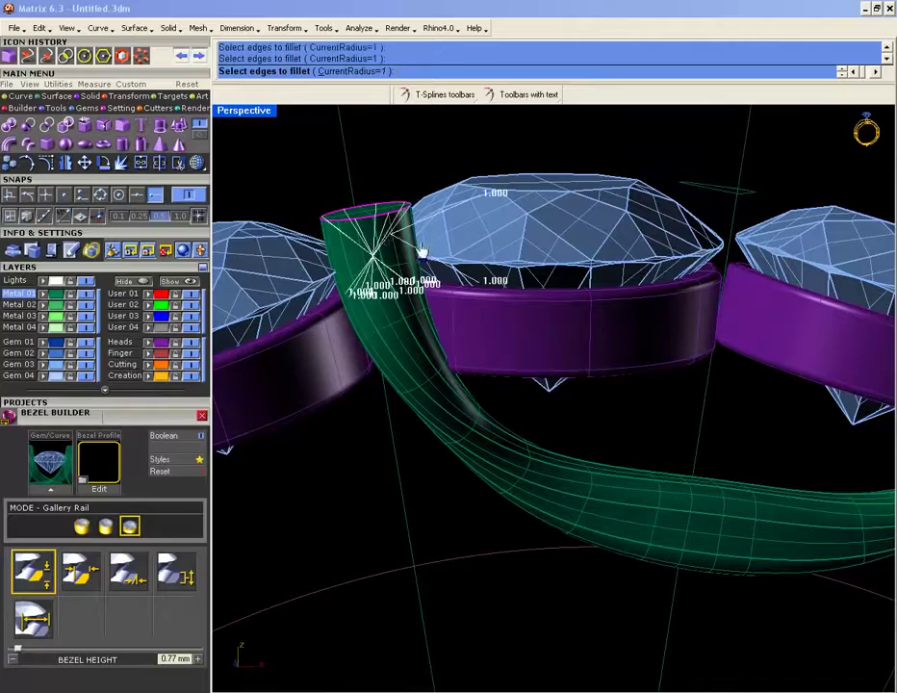
shift+right_drag(603, 271, 378, 246)
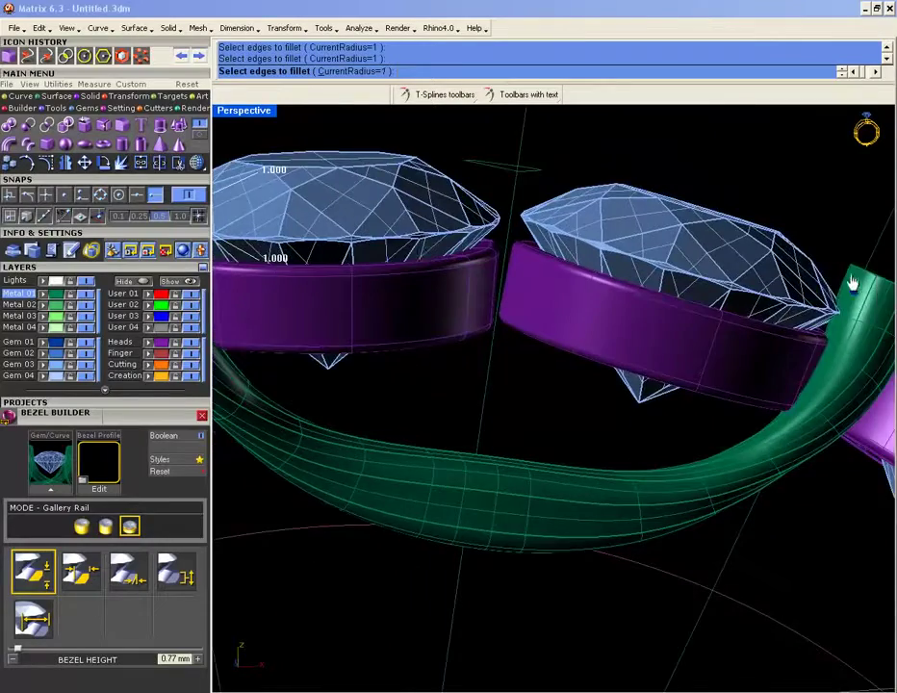
shift+right_drag(847, 281, 672, 246)
drag(652, 199, 784, 297)
right_drag(787, 301, 703, 462)
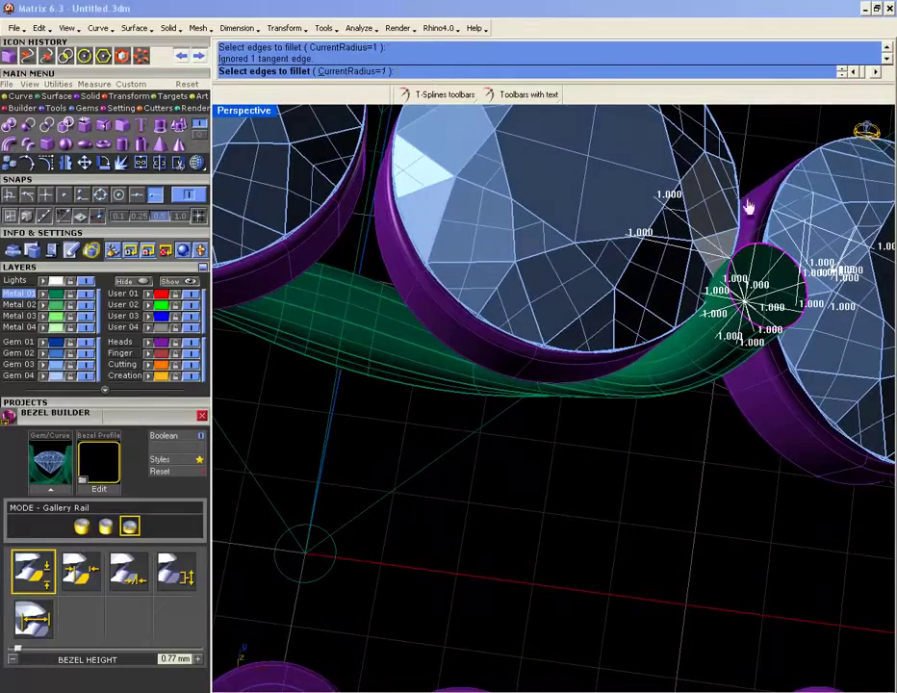
key(Escape)
- Fillet the rim edges of both capped prong tips, setting all fillet handles to a 0.2 mm radius
right_drag(765, 243, 741, 252)
scroll(740, 253, up, 5)
right_drag(690, 235, 732, 346)
right_drag(220, 212, 273, 150)
right_click(598, 208)
drag(598, 208, 771, 309)
right_drag(772, 309, 428, 236)
scroll(414, 234, up, 7)
drag(333, 203, 496, 260)
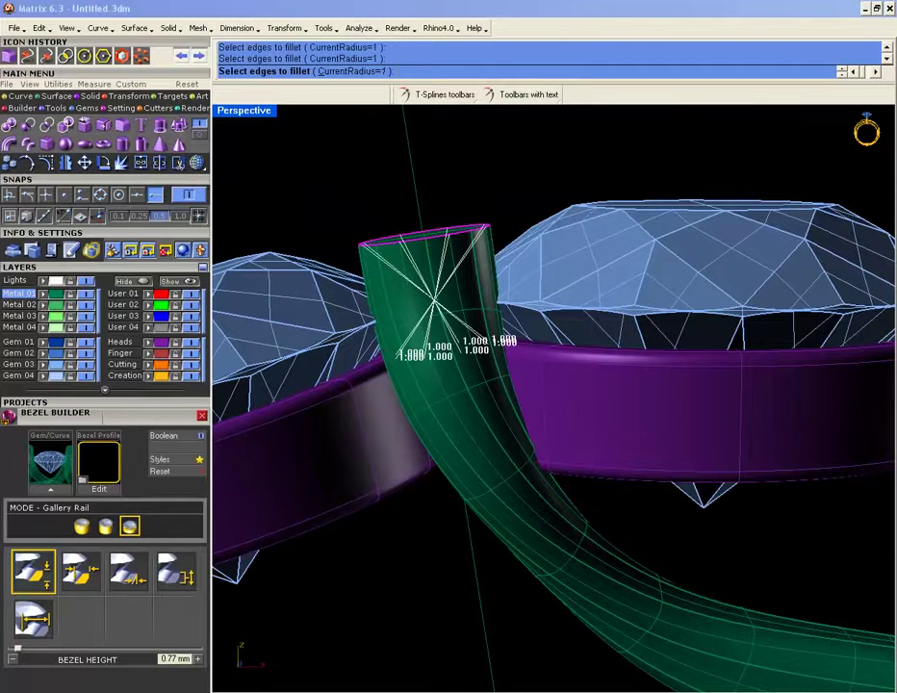
click(339, 74)
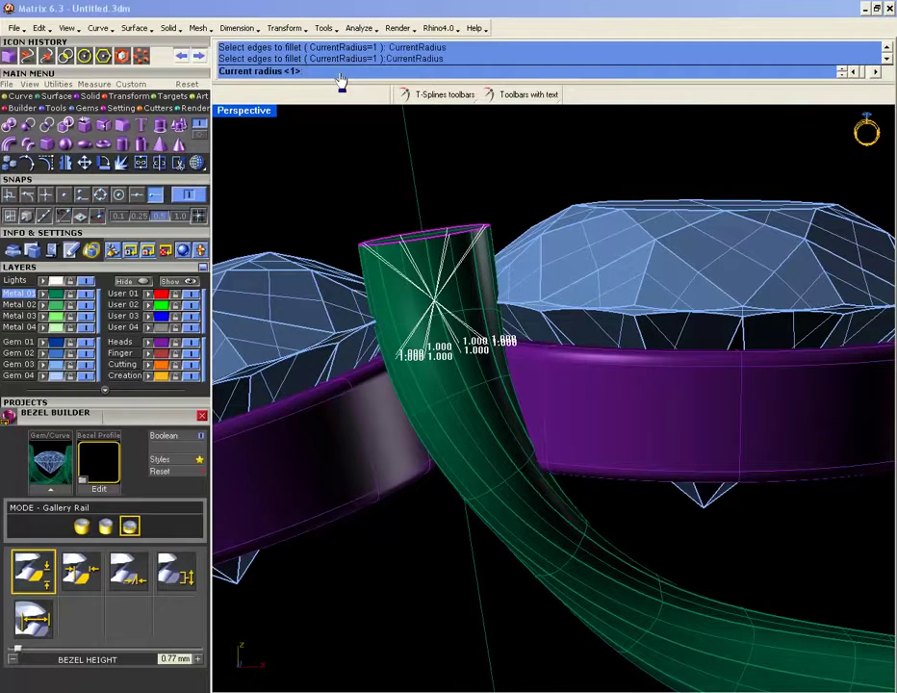
text(.2)
key(Return)
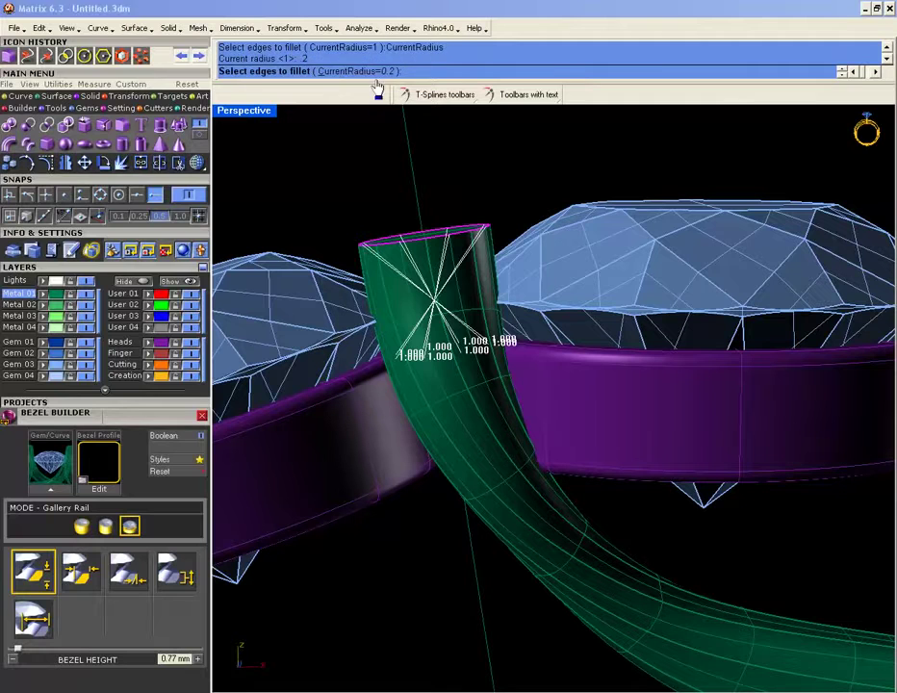
key(Return)
click(460, 73)
key(Return)
key(Return)
- Polar-array the filleted prong piece around the ring's center at 0 in the Through Finger view, with 21 items over 360 degrees
right_drag(376, 221, 397, 334)
ctrl+right_drag(395, 246, 452, 304)
click(133, 97)
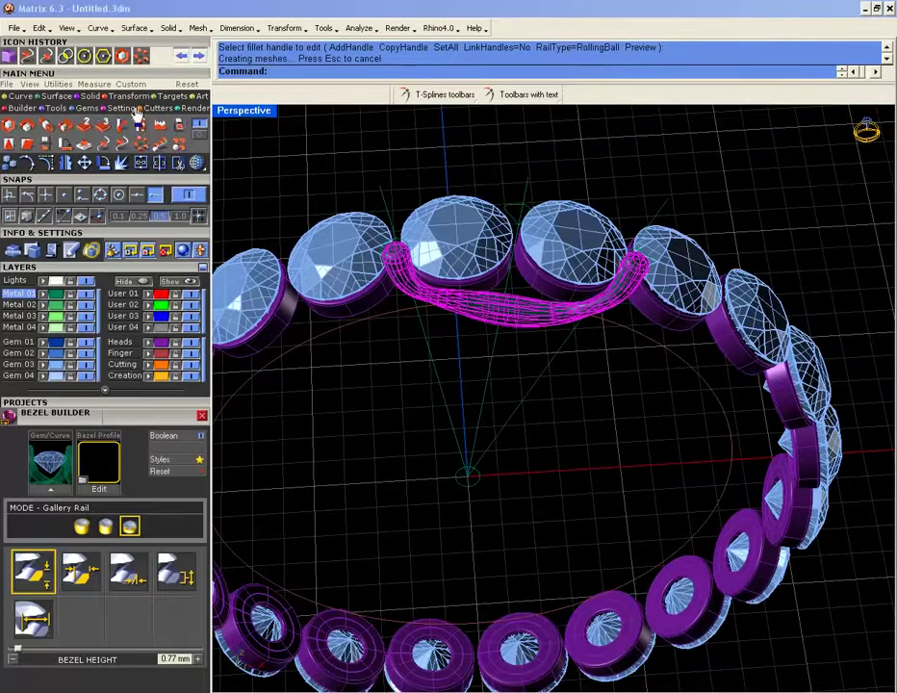
click(141, 148)
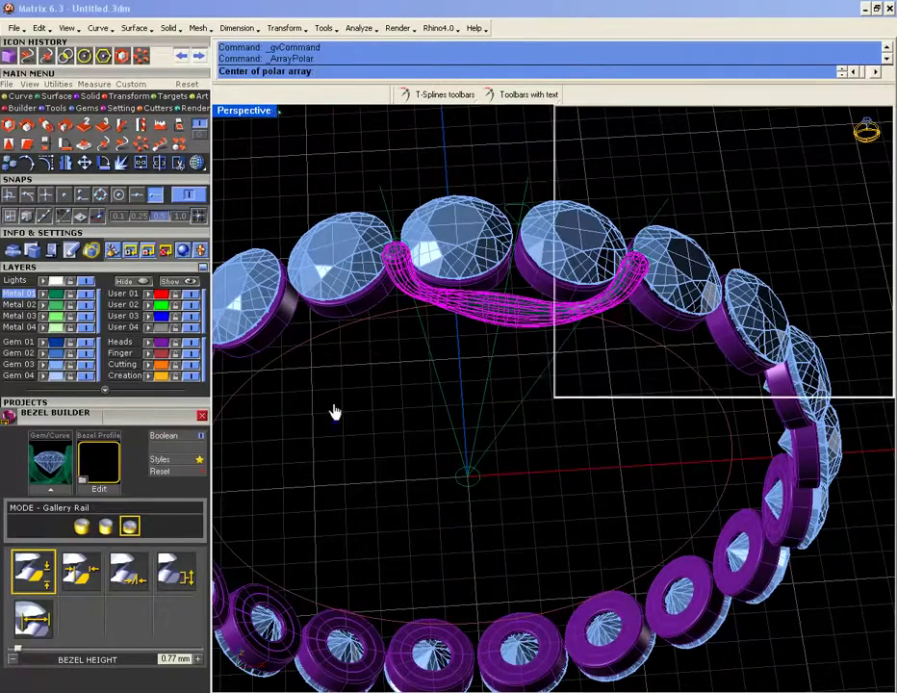
double_click(270, 111)
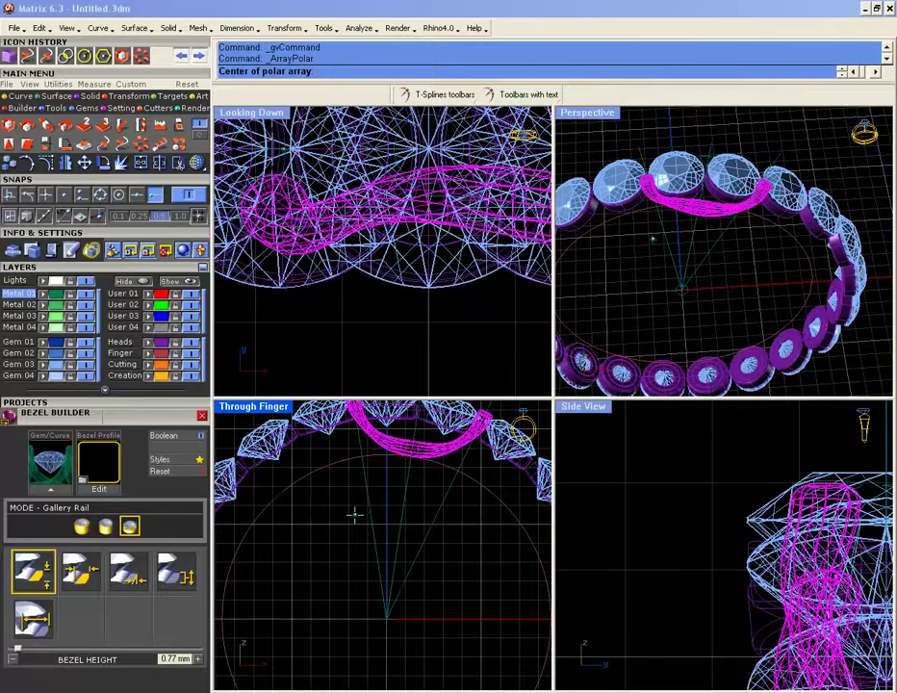
text(0)
key(Return)
key(Return)
key(Return)
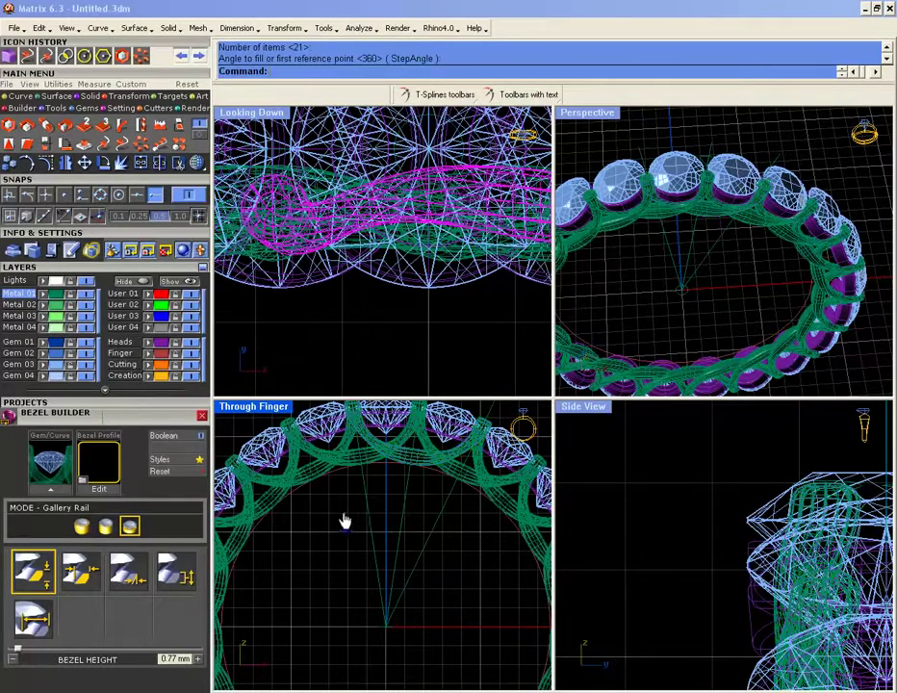
- Select everything on Metal 01 and polar-array it around 0 in the Looking Down view, with 2 items over 360 degrees
click(56, 295)
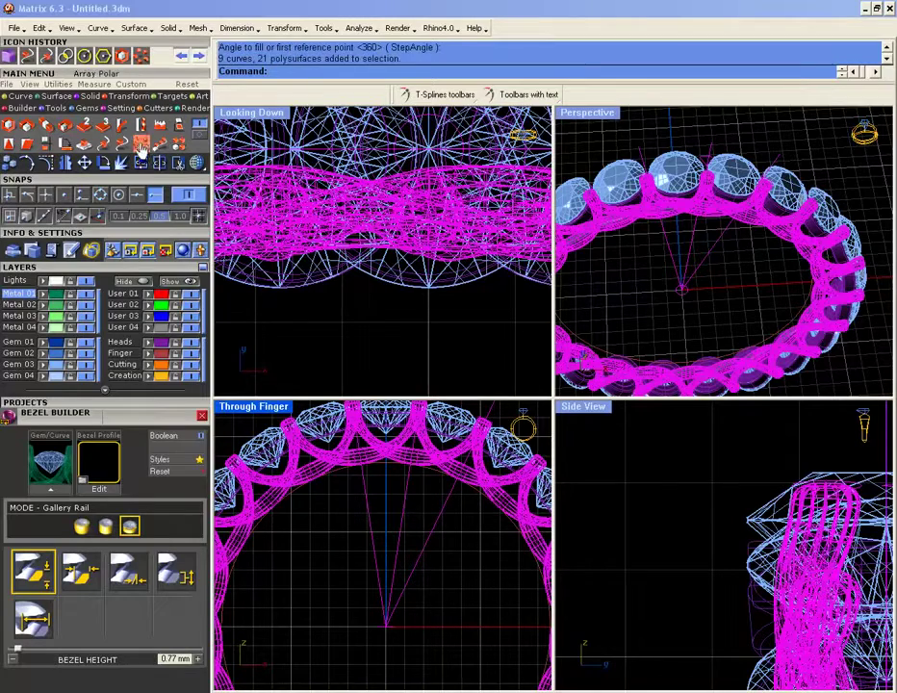
click(142, 144)
right_drag(419, 348, 396, 346)
text(0)
key(Return)
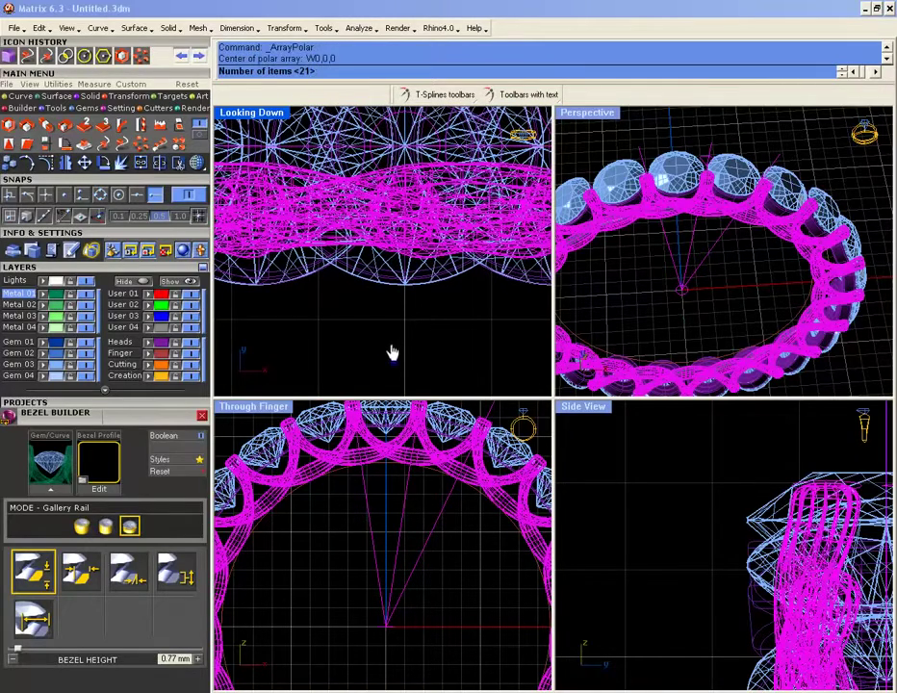
text(2)
key(Return)
key(Return)
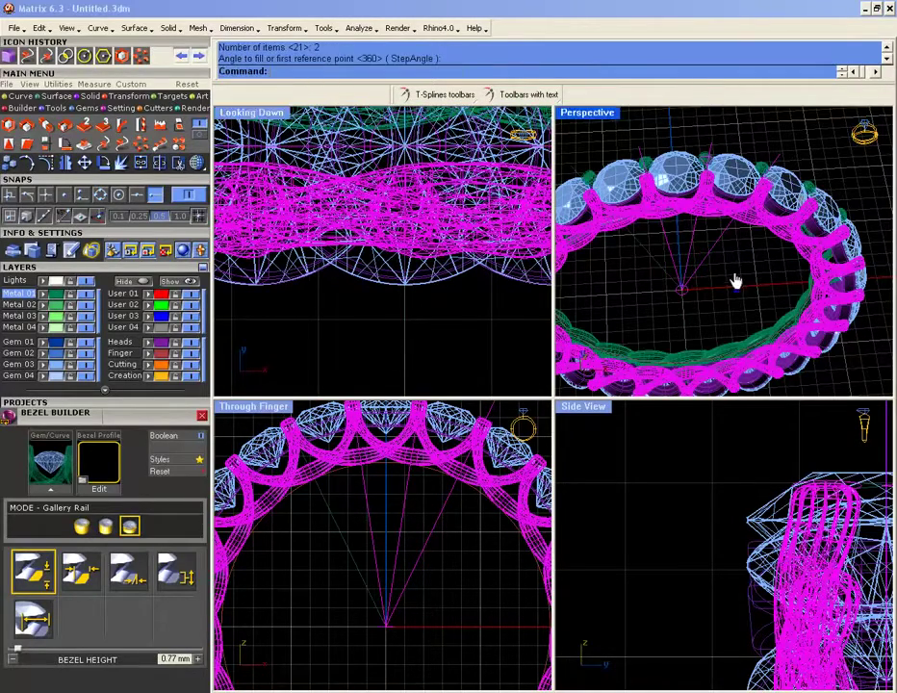
right_drag(737, 280, 705, 294)
scroll(706, 294, up, 4)
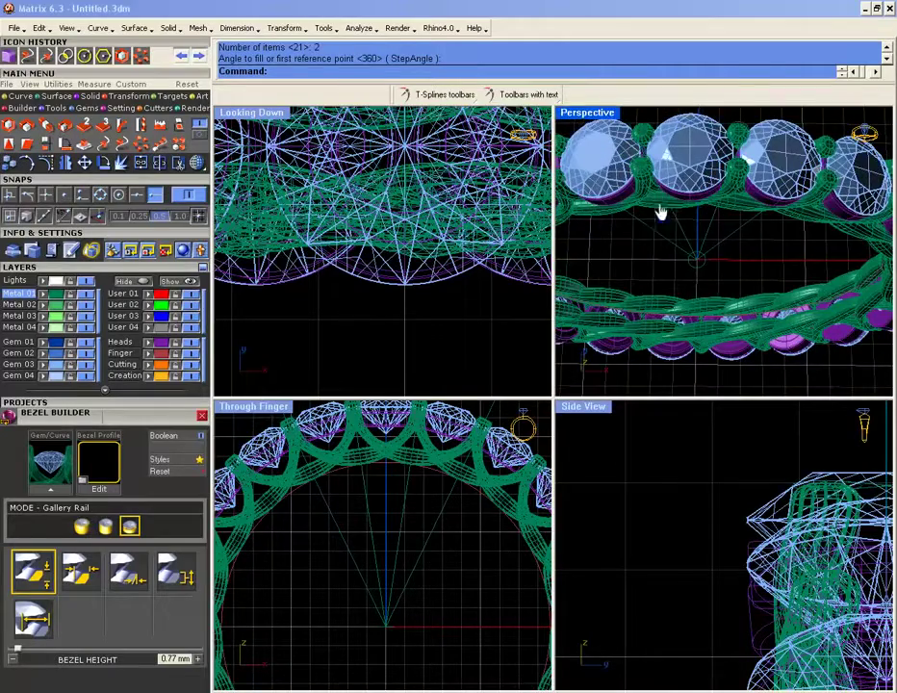
double_click(584, 113)
mouse_move(673, 366)
right_down()
mouse_move(645, 363)
mouse_move(664, 376)
right_up()
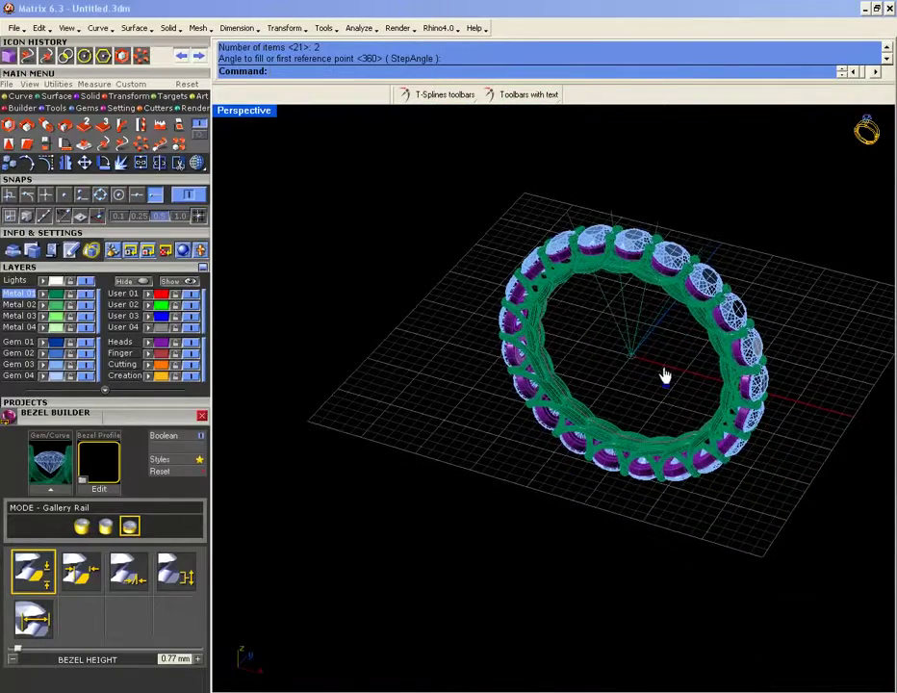